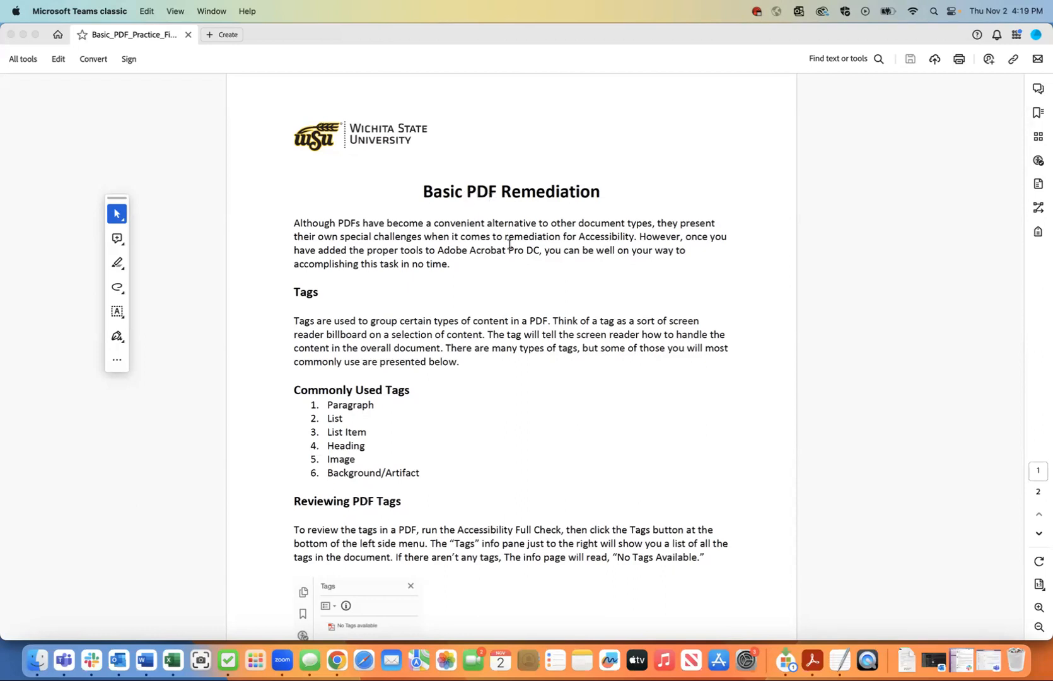
{"action": "scroll", "coordinate": [509, 243], "scroll_direction": "down", "scroll_amount": 3}
{"action": "scroll", "coordinate": [509, 243], "scroll_direction": "up", "scroll_amount": 3}
{"action": "scroll", "coordinate": [509, 244], "scroll_direction": "up", "scroll_amount": 1}
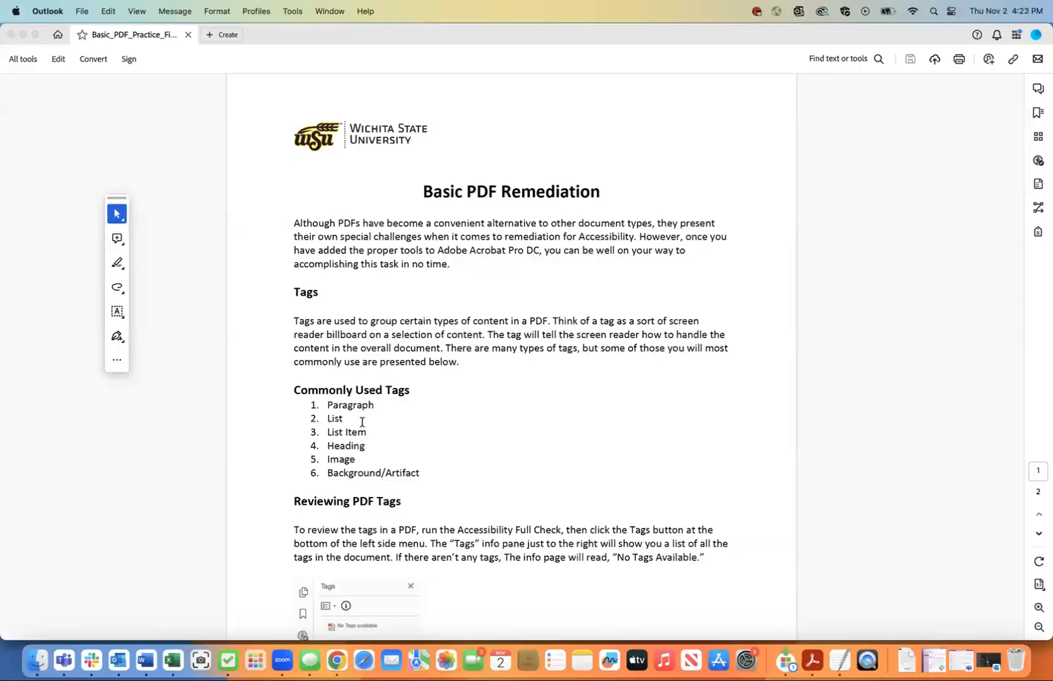
Run the accessibility check from the Prepare for accessibility tools on all pages, with a report created and the default checking options.
{"action": "left_click", "coordinate": [22, 61]}
{"action": "scroll", "coordinate": [66, 252], "scroll_direction": "up", "scroll_amount": 2}
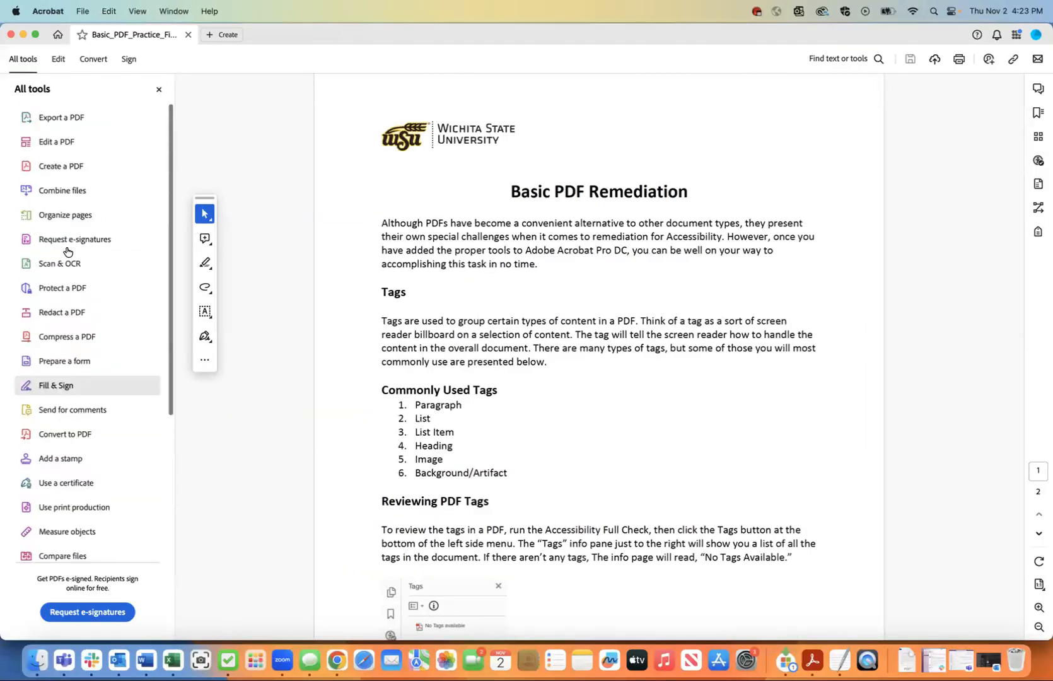
{"action": "scroll", "coordinate": [66, 253], "scroll_direction": "down", "scroll_amount": 4}
{"action": "scroll", "coordinate": [67, 252], "scroll_direction": "up", "scroll_amount": 1}
{"action": "scroll", "coordinate": [67, 252], "scroll_direction": "down", "scroll_amount": 1}
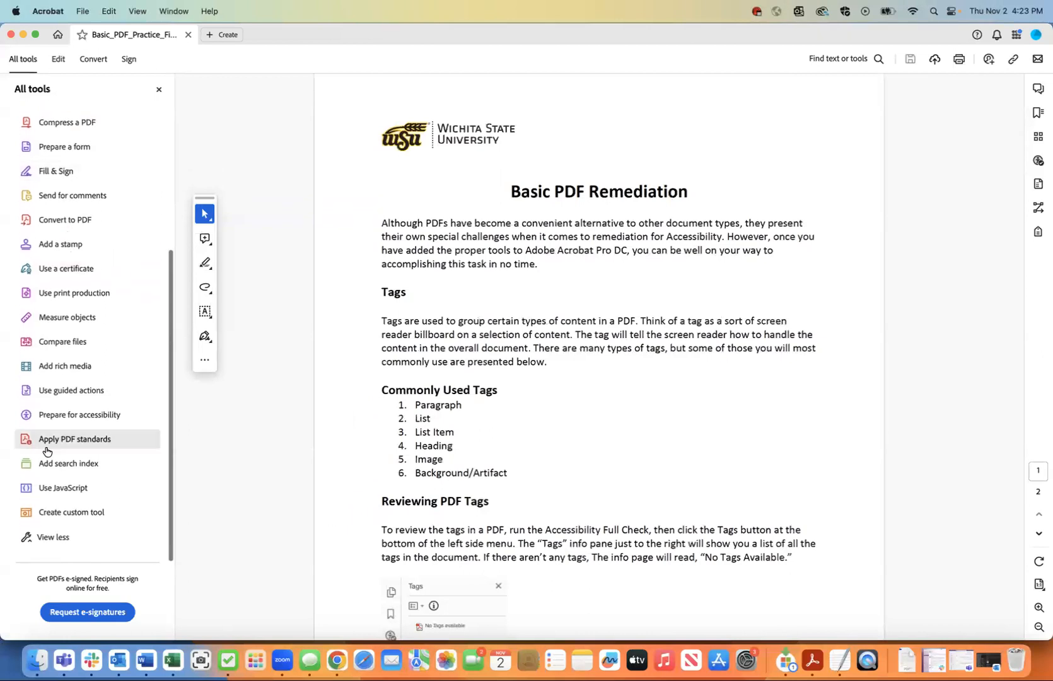
{"action": "left_click", "coordinate": [63, 414]}
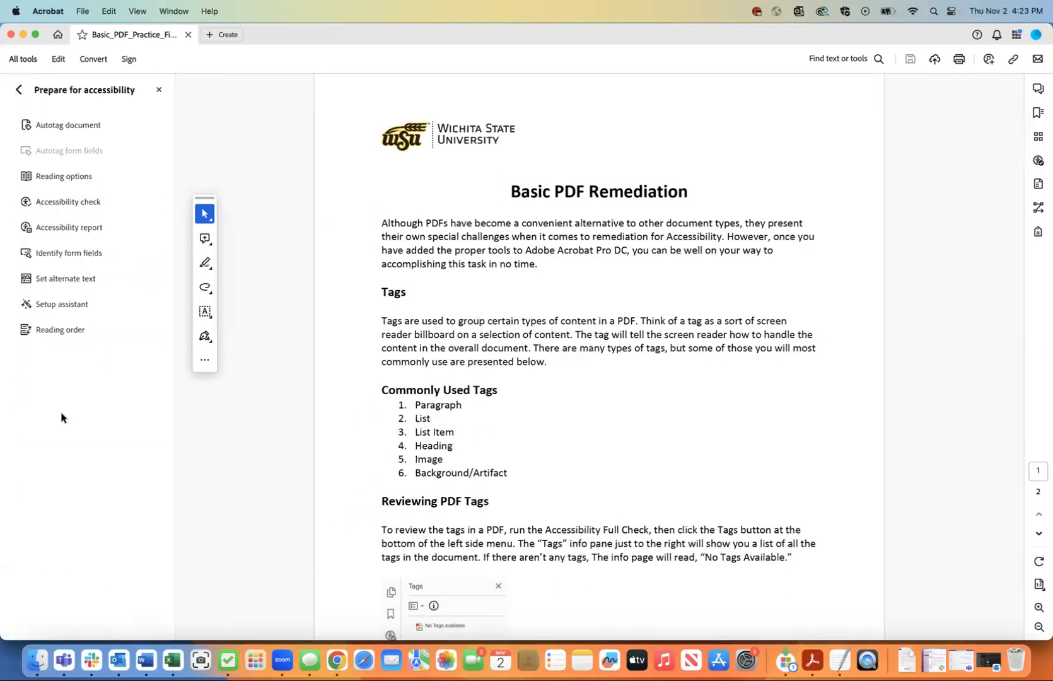
{"action": "left_click", "coordinate": [69, 227]}
{"action": "left_click", "coordinate": [70, 200]}
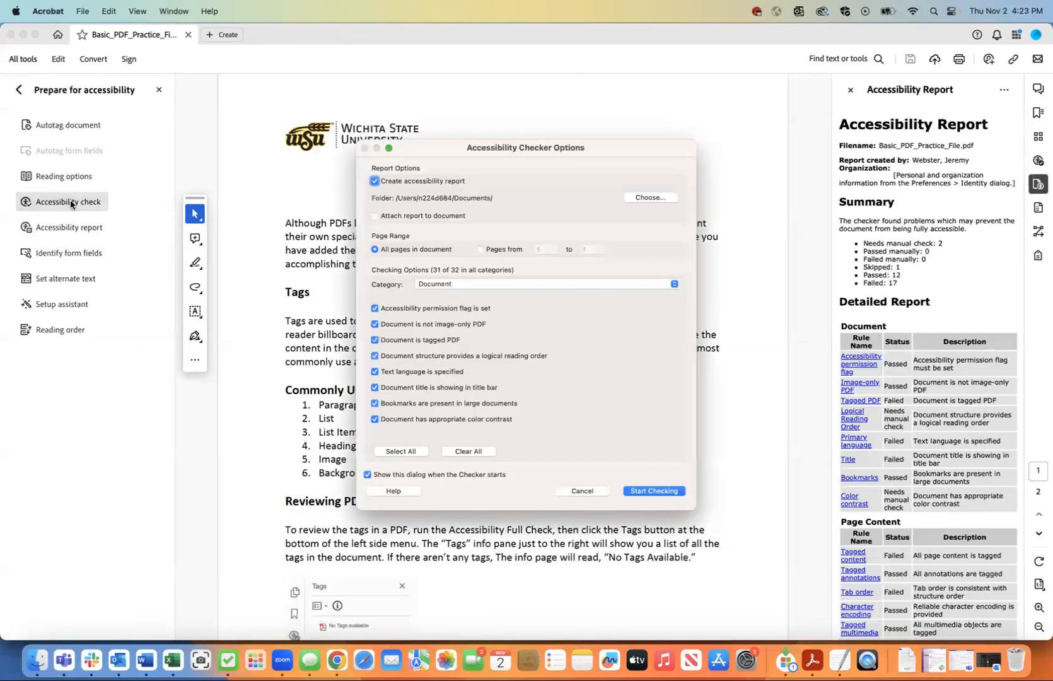
{"action": "left_click", "coordinate": [650, 491]}
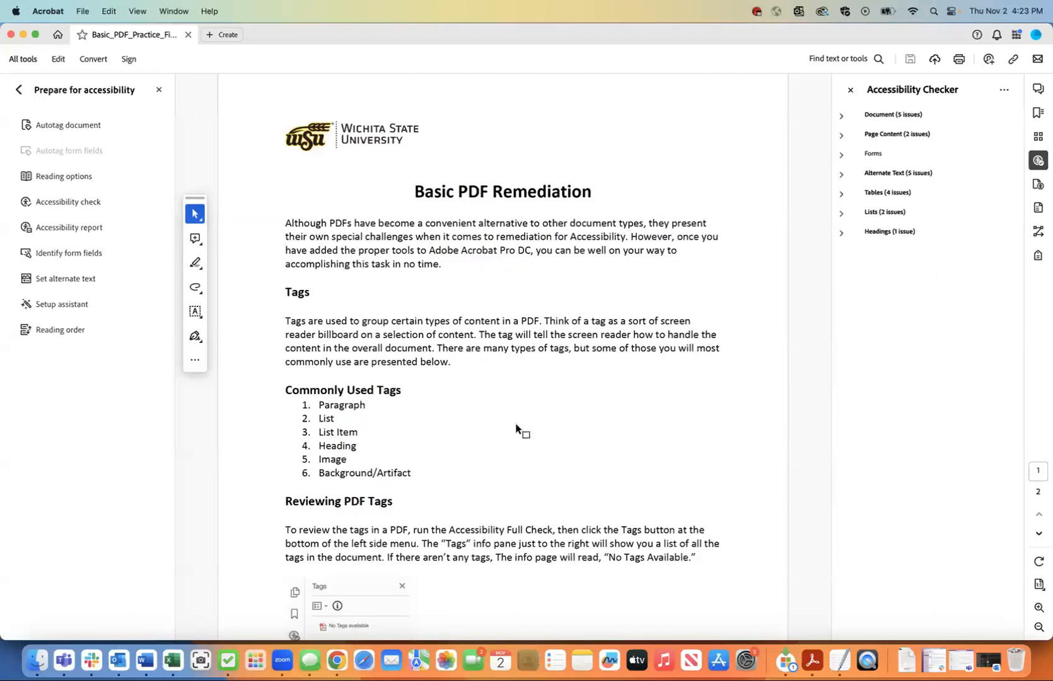
Open the Reading Order tool and display the document's accessibility tags tree.
{"action": "left_click", "coordinate": [59, 332]}
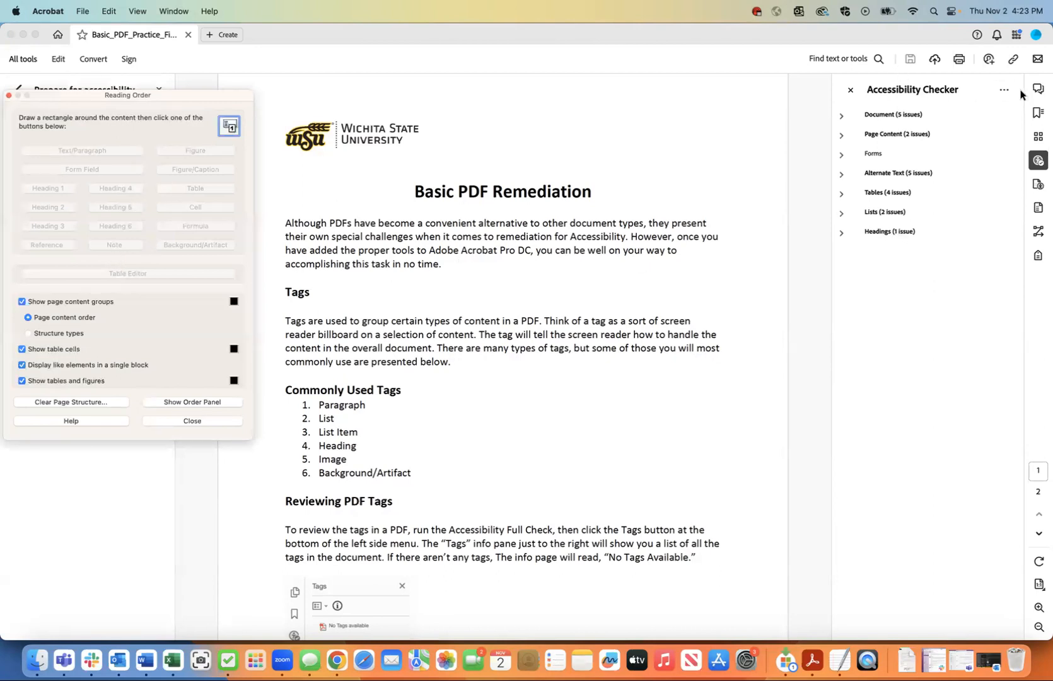
{"action": "left_click", "coordinate": [1037, 256]}
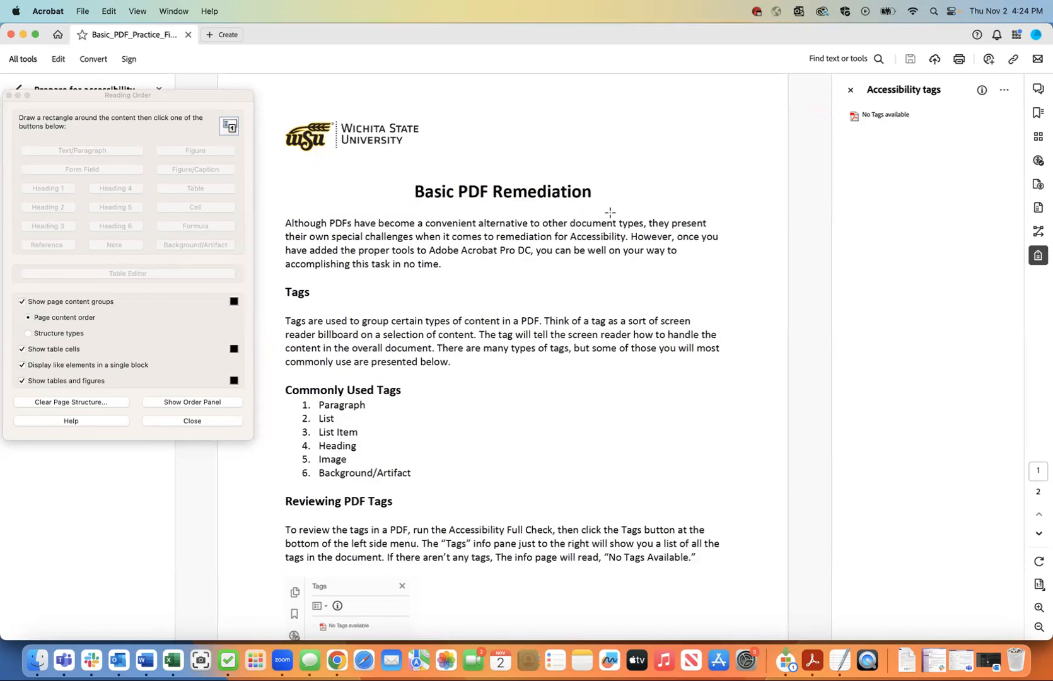
Tag the title "Basic PDF Remediation" as Heading 1 and check the content held by its new tag.
{"action": "left_click_drag", "start_coordinate": [610, 213], "coordinate": [608, 212]}
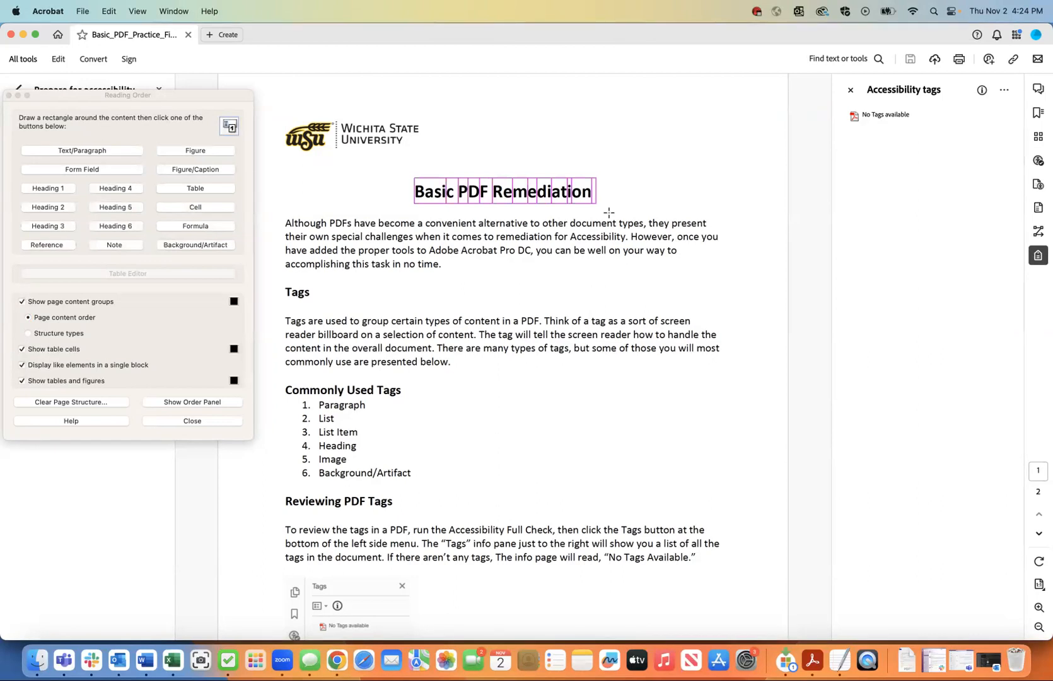
{"action": "left_click", "coordinate": [630, 138]}
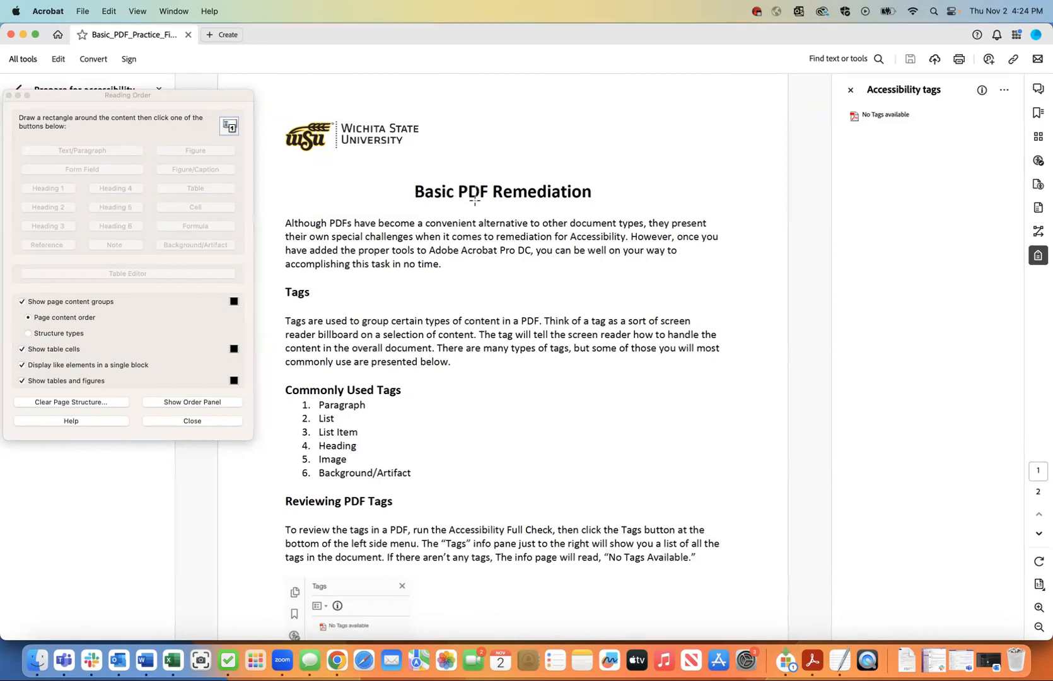
{"action": "left_click", "coordinate": [599, 206]}
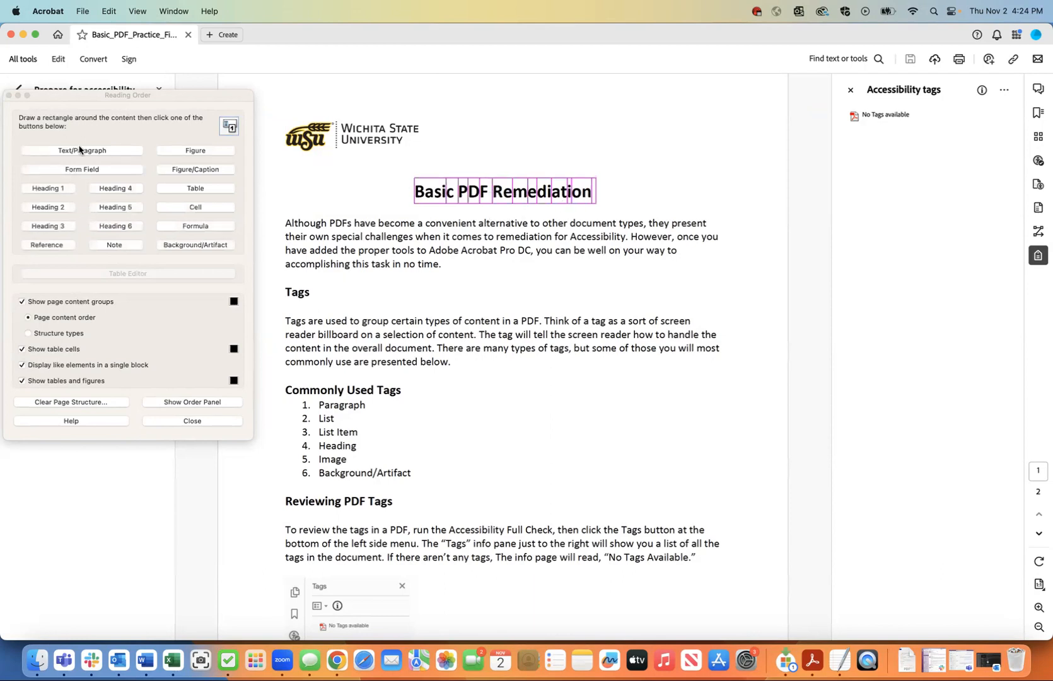
{"action": "left_click", "coordinate": [88, 97]}
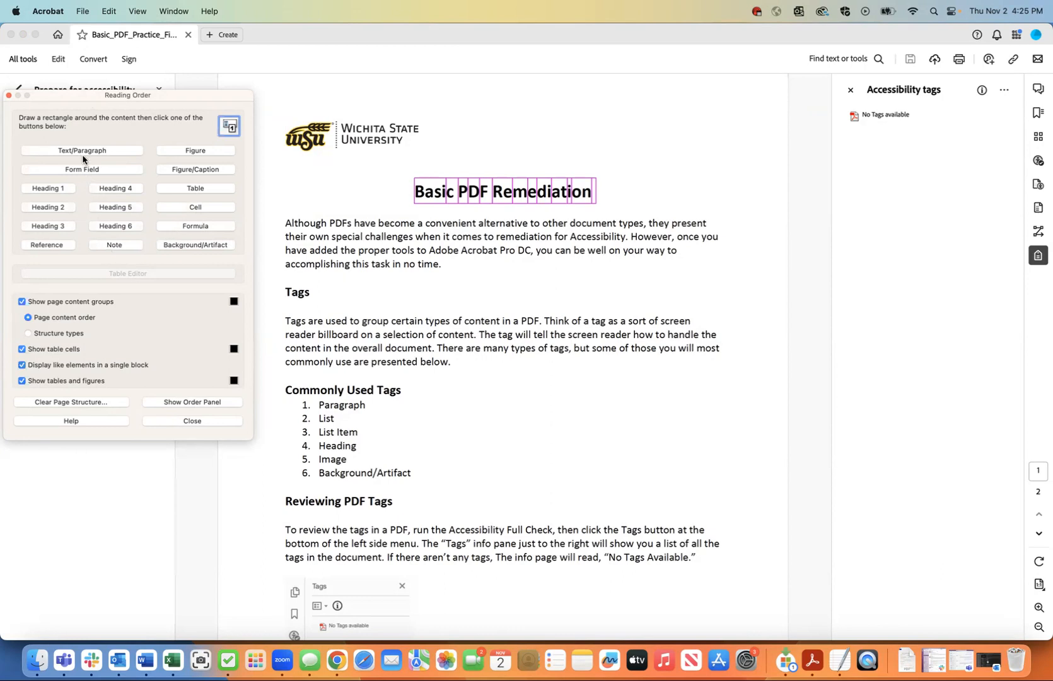
{"action": "left_click", "coordinate": [53, 188]}
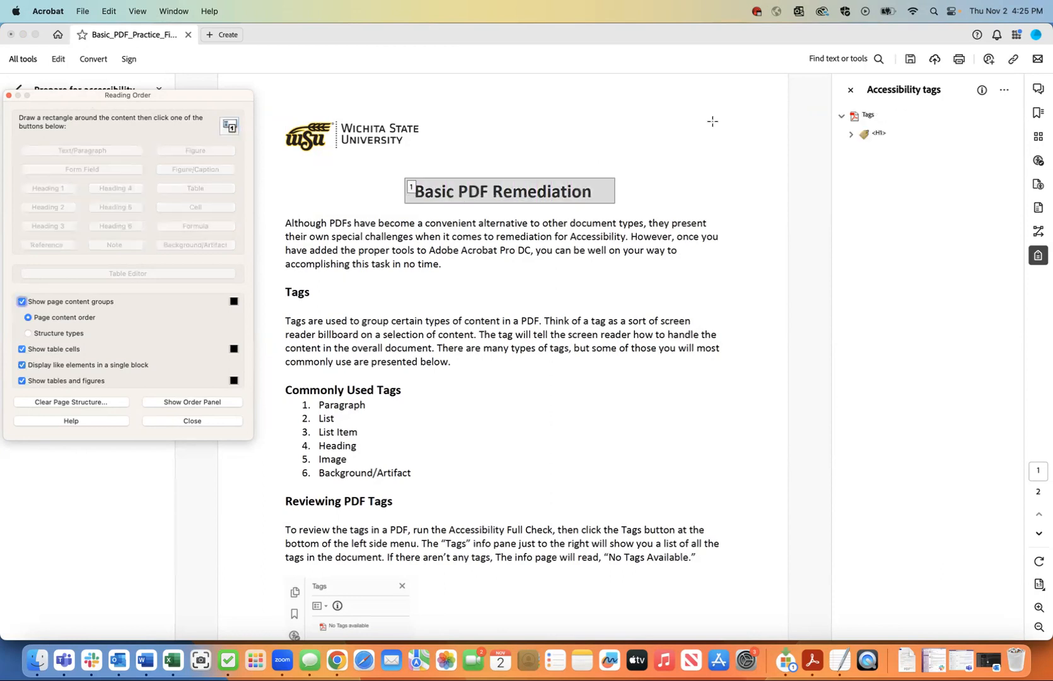
{"action": "left_click", "coordinate": [878, 136]}
{"action": "left_click", "coordinate": [851, 134]}
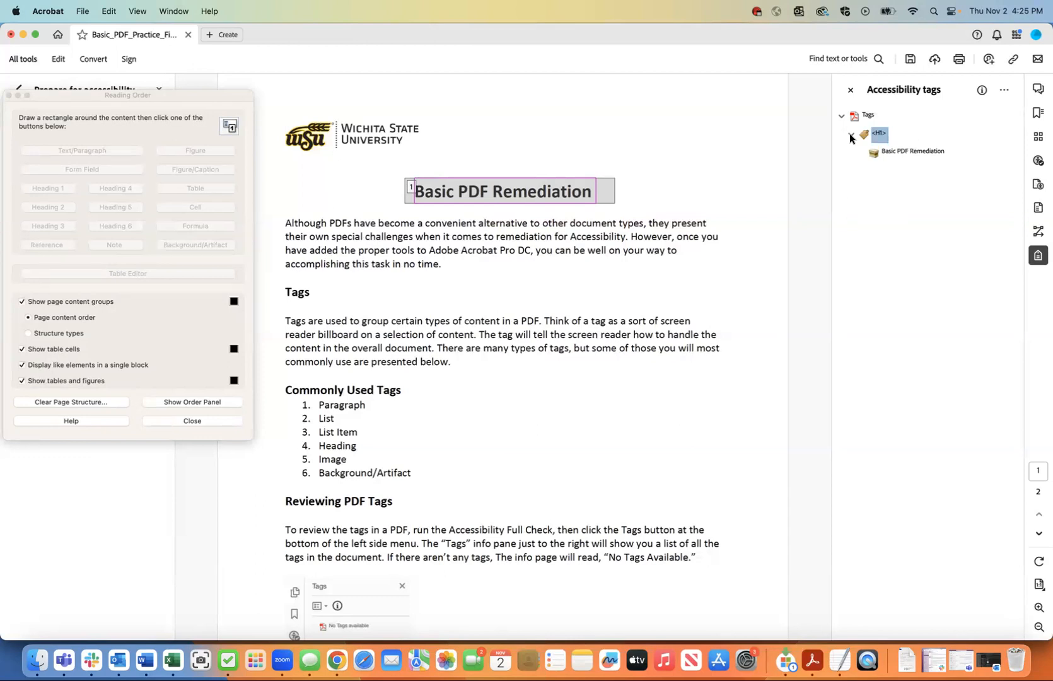
{"action": "left_click", "coordinate": [851, 136]}
Tag the introductory paragraph below the title as Text/Paragraph and check the content held by its tag.
{"action": "left_click_drag", "start_coordinate": [280, 211], "coordinate": [726, 278]}
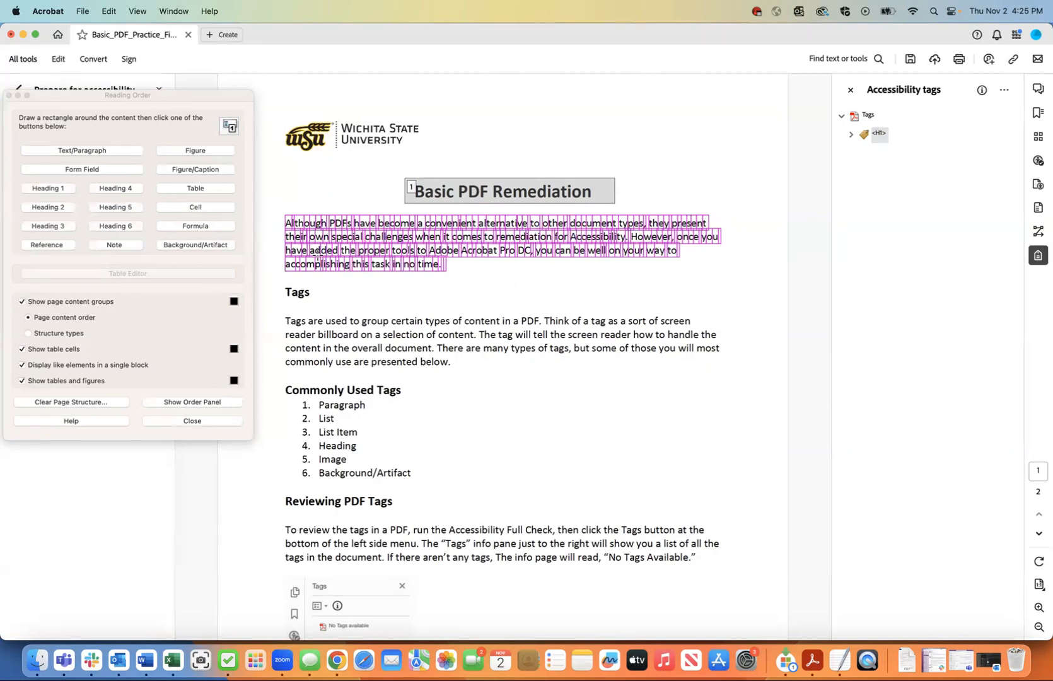
{"action": "left_click", "coordinate": [72, 151]}
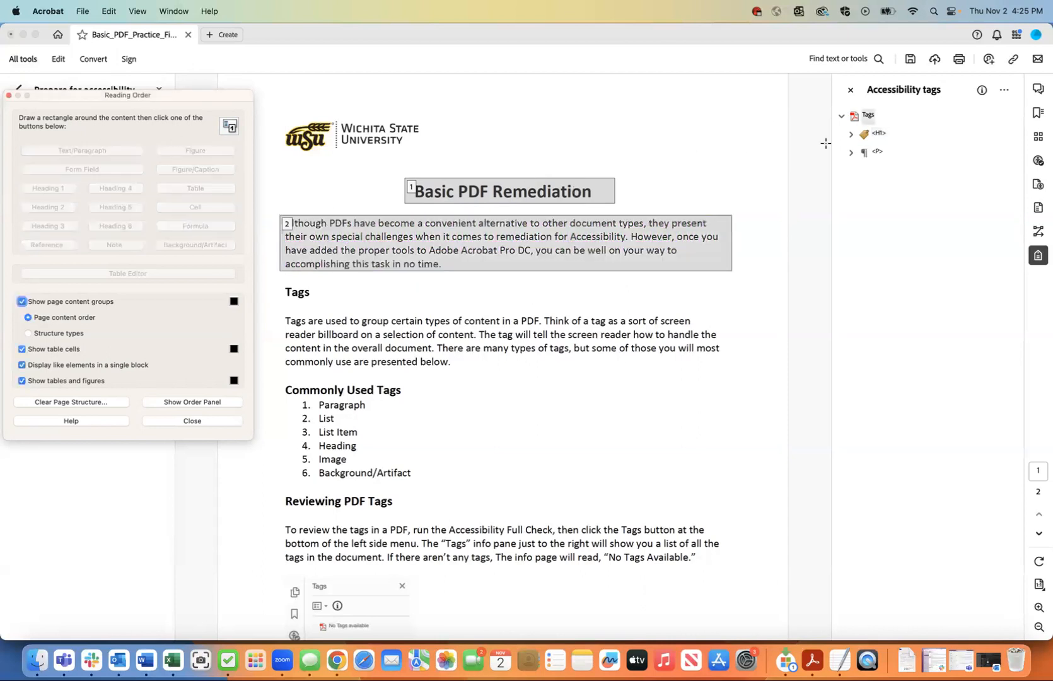
{"action": "left_click", "coordinate": [880, 151]}
{"action": "left_click", "coordinate": [849, 153]}
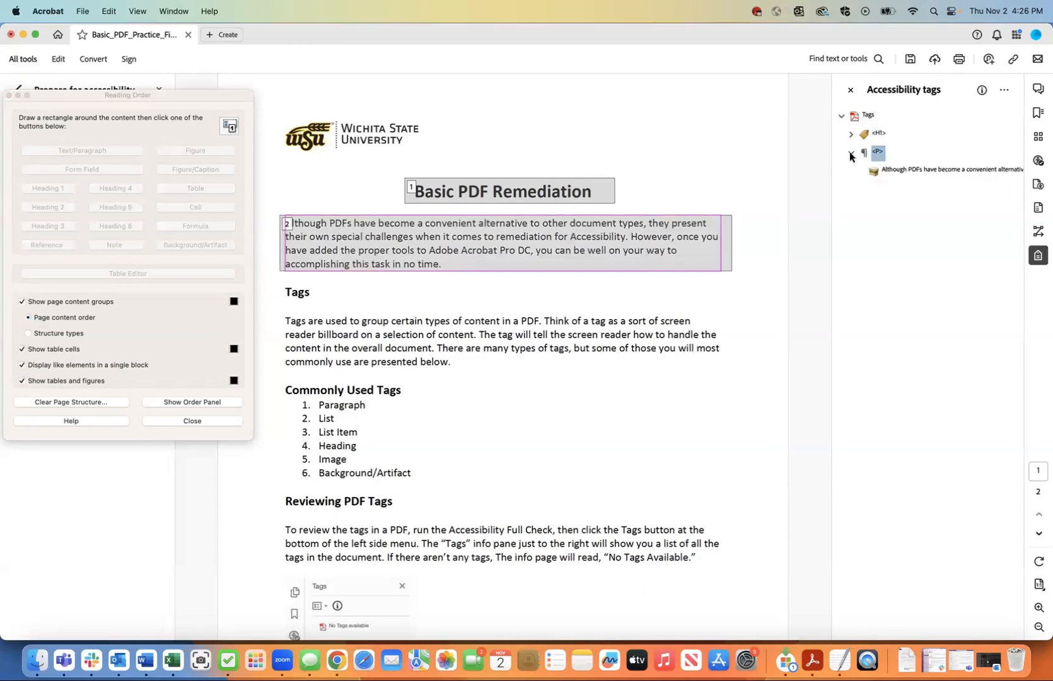
{"action": "left_click", "coordinate": [850, 154]}
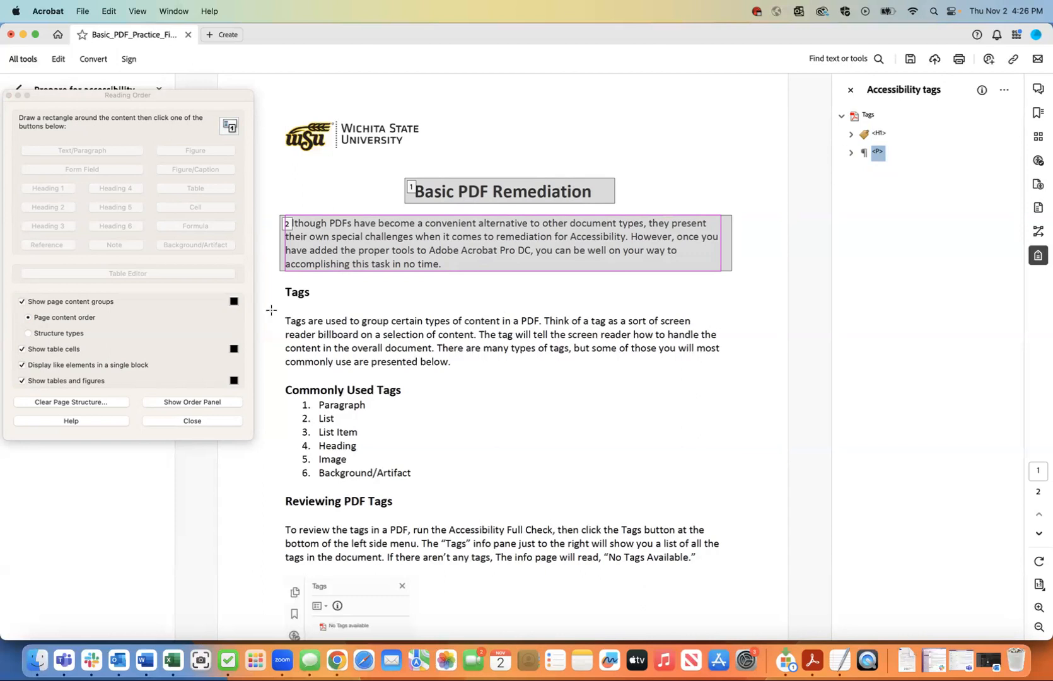
Tag the "Tags" section heading as Heading 2.
{"action": "scroll", "coordinate": [278, 283], "scroll_direction": "down", "scroll_amount": 1}
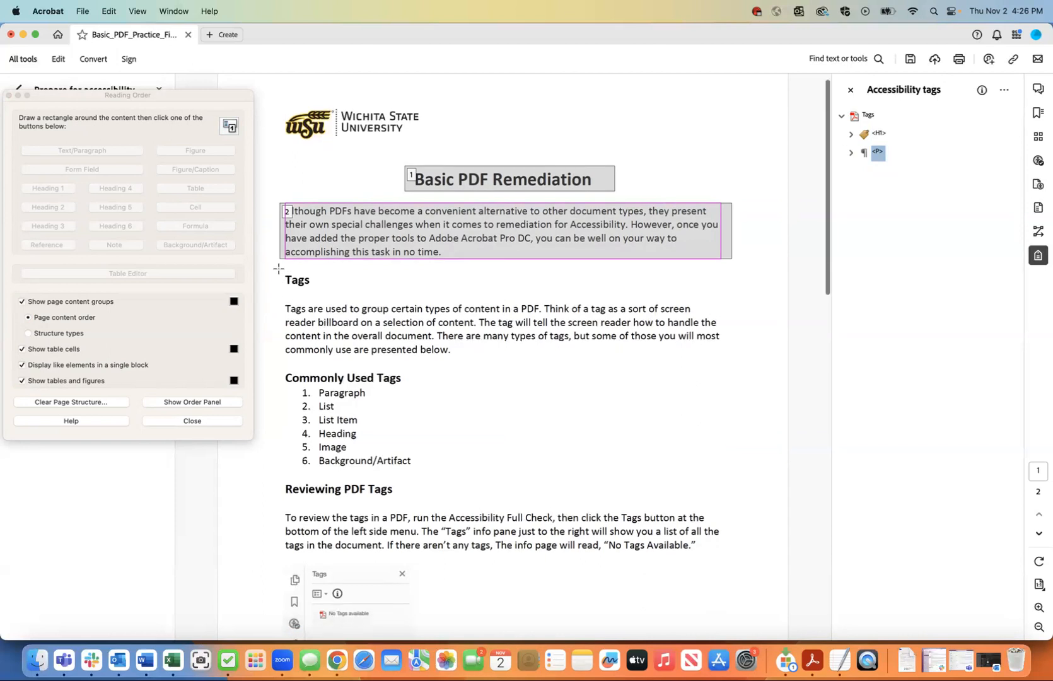
{"action": "left_click_drag", "start_coordinate": [278, 268], "coordinate": [317, 291]}
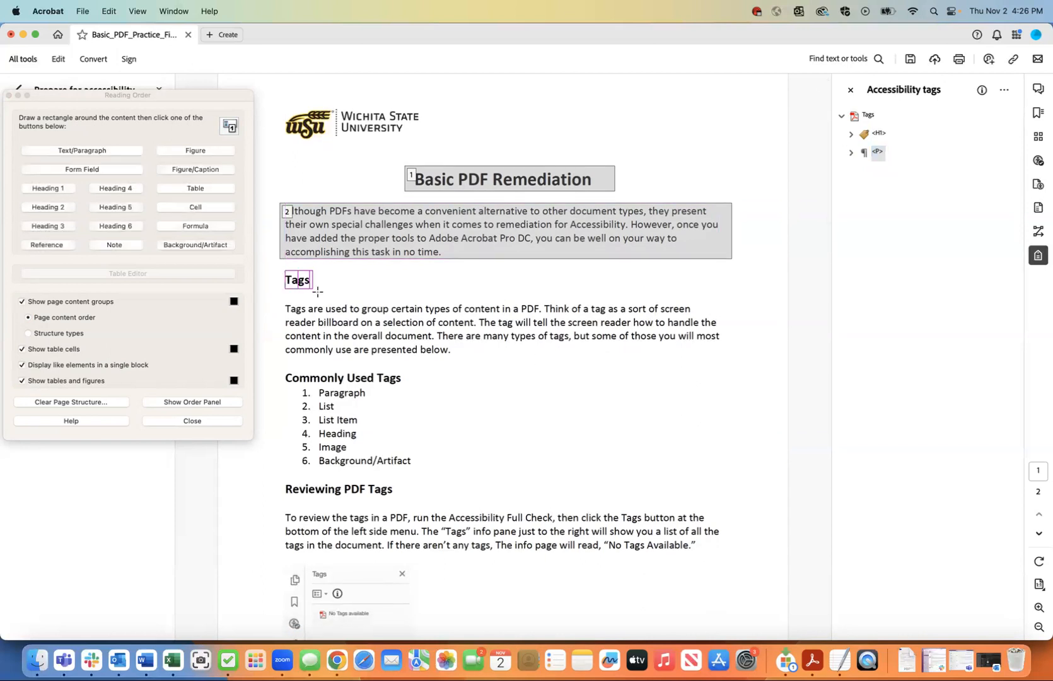
{"action": "left_click", "coordinate": [52, 203]}
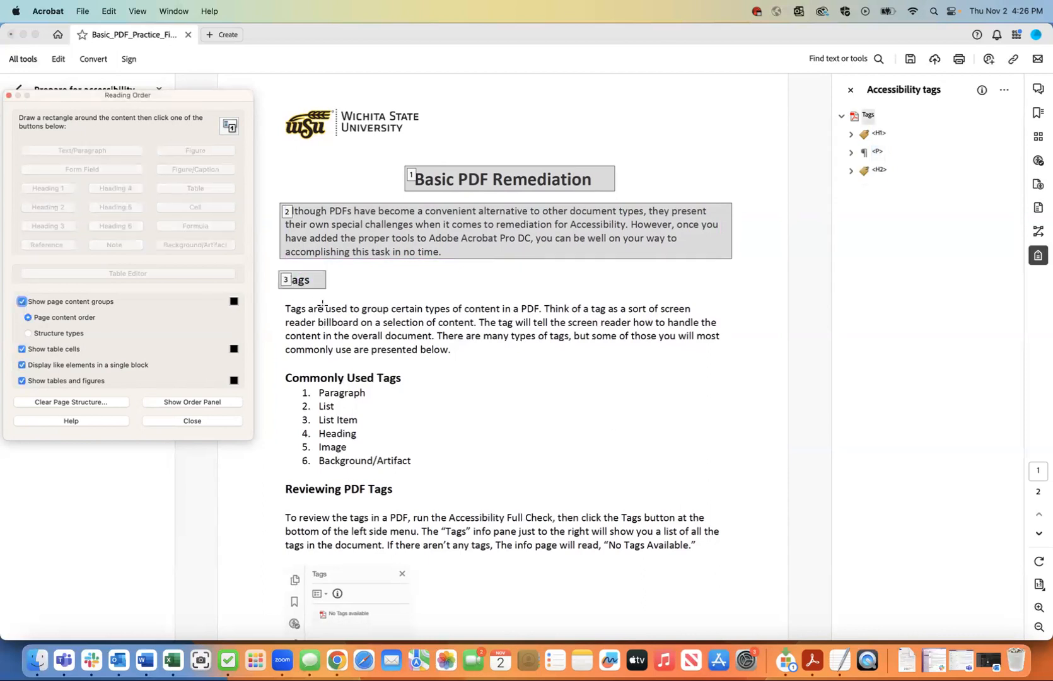
Tag the paragraph under the "Tags" heading as Text/Paragraph, leaving out the blank line below it.
{"action": "left_click", "coordinate": [278, 296]}
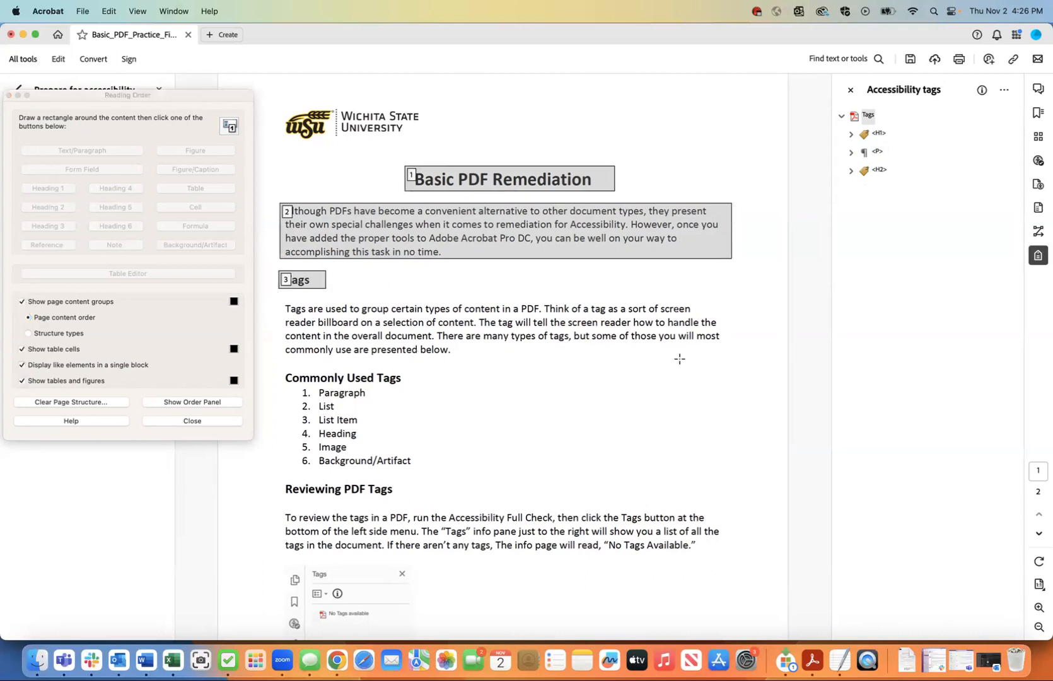
{"action": "left_click_drag", "start_coordinate": [277, 297], "coordinate": [735, 371]}
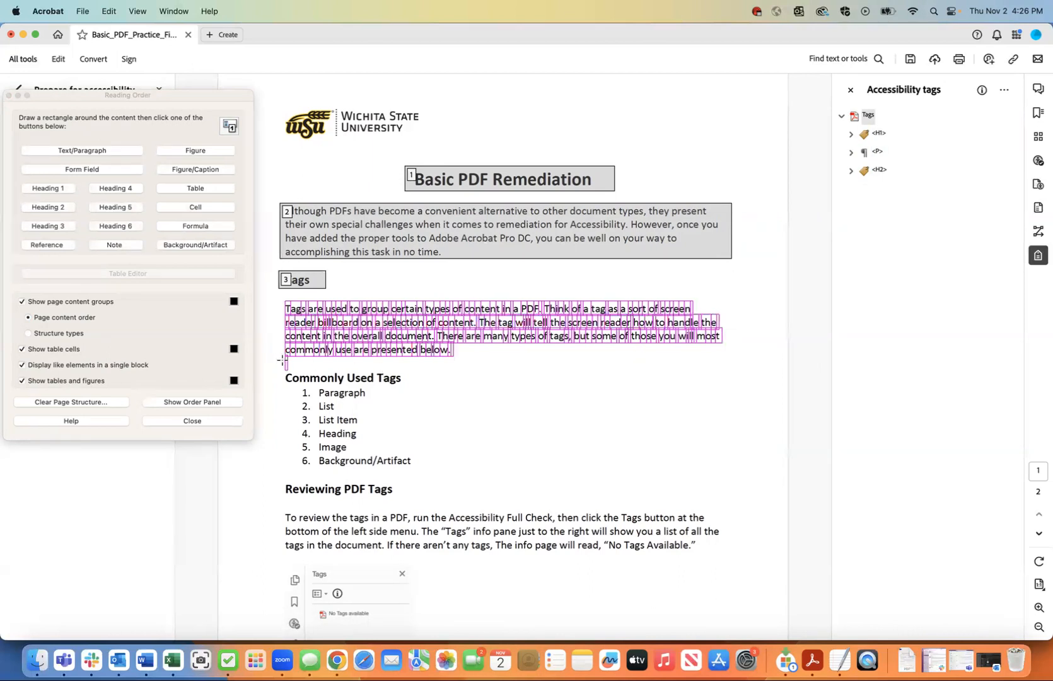
{"action": "left_click", "coordinate": [281, 297]}
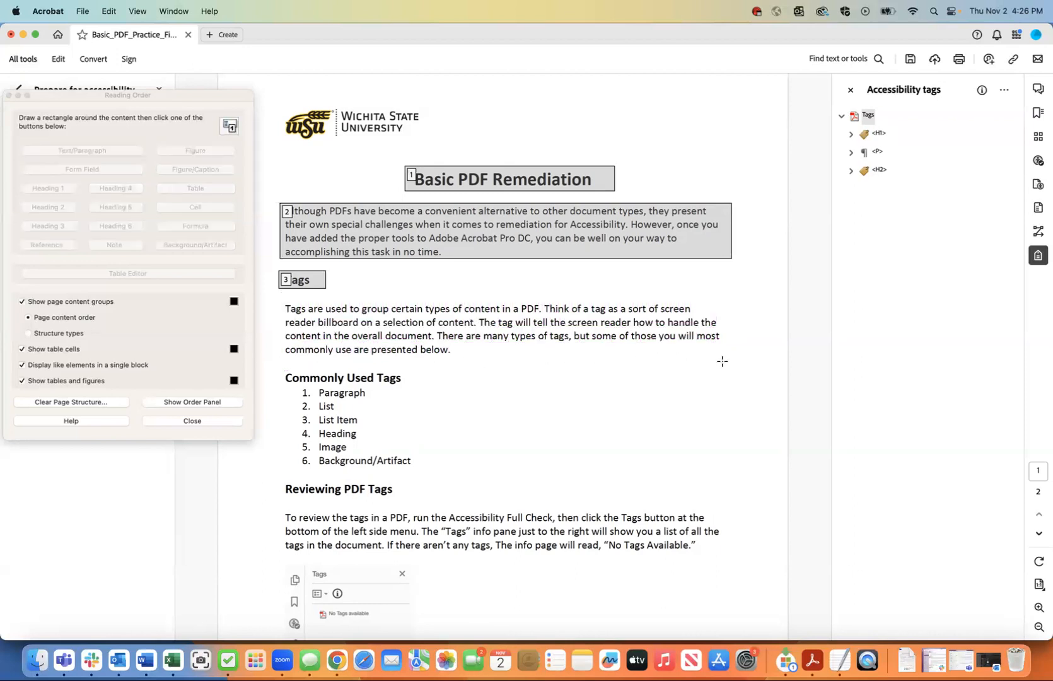
{"action": "left_click_drag", "start_coordinate": [281, 297], "coordinate": [727, 362]}
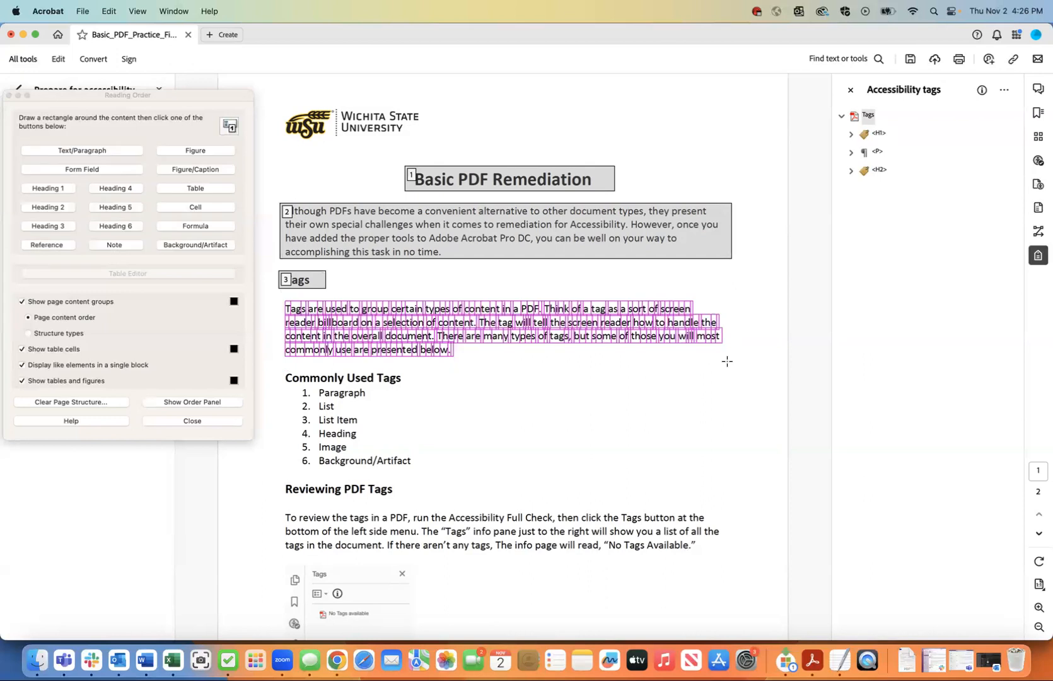
{"action": "left_click", "coordinate": [76, 150]}
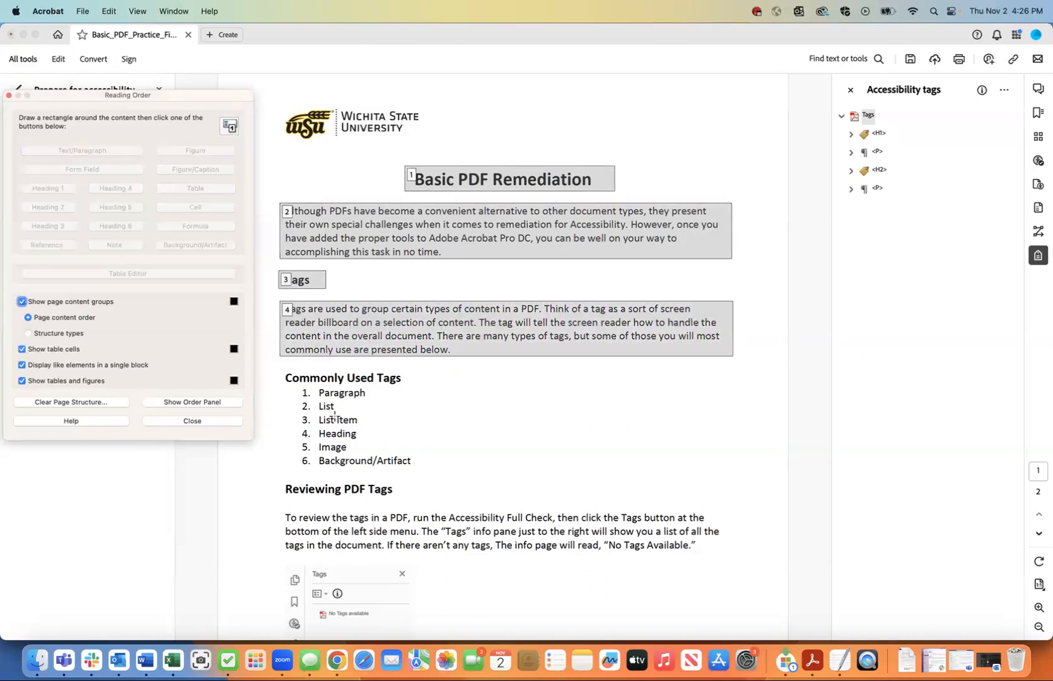
Tag the "Commonly Used Tags" section heading as Heading 2.
{"action": "scroll", "coordinate": [334, 416], "scroll_direction": "down", "scroll_amount": 3}
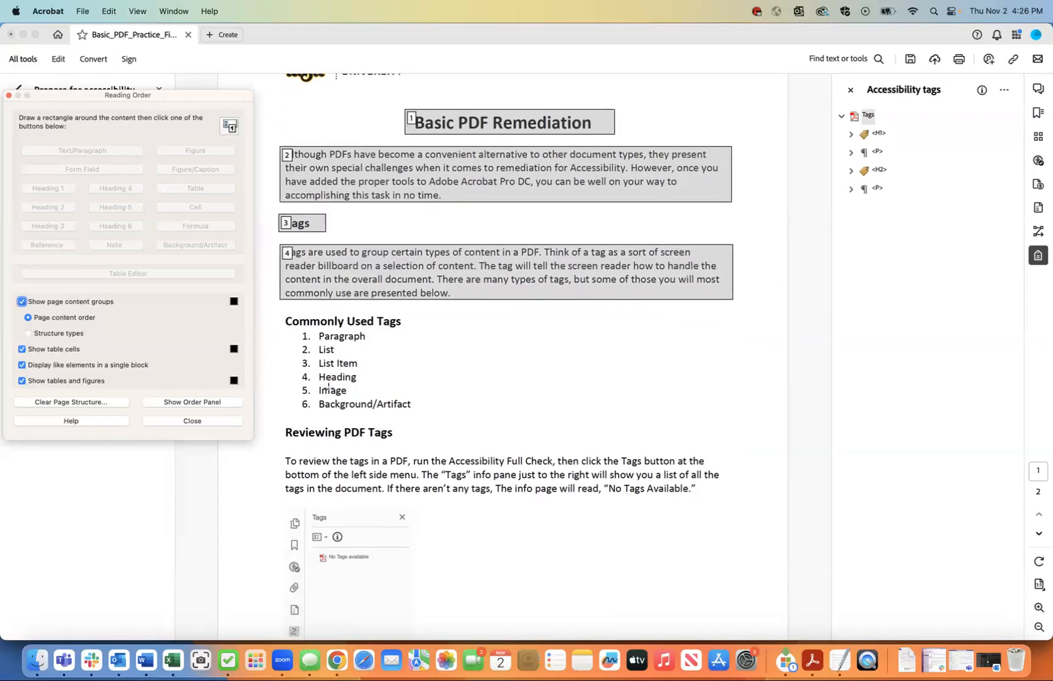
{"action": "left_click", "coordinate": [275, 311]}
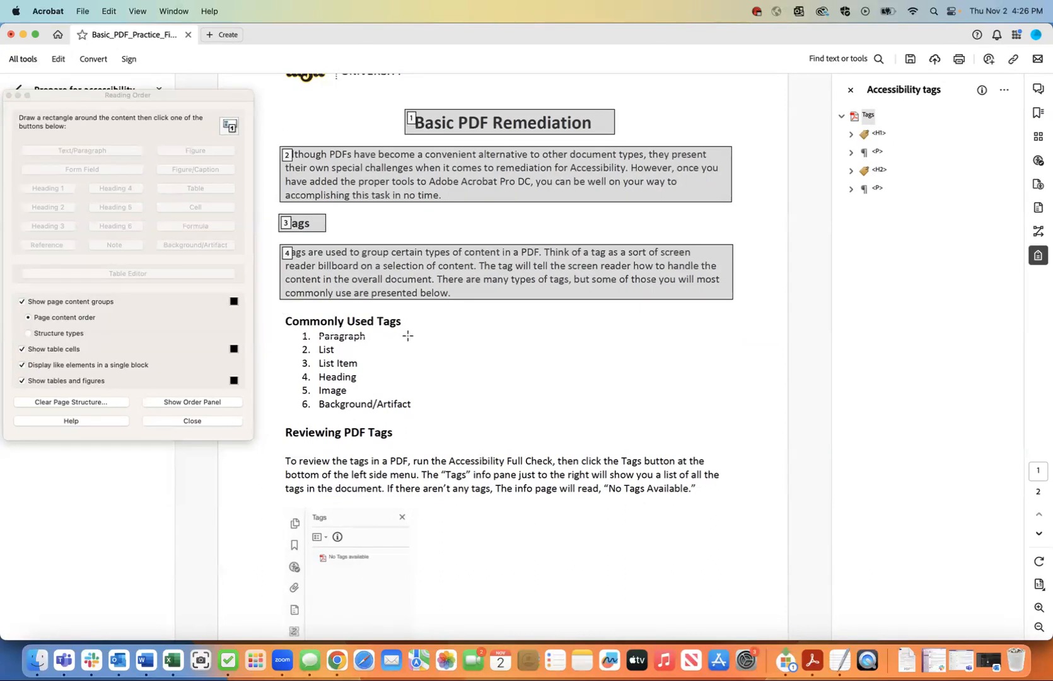
{"action": "left_click_drag", "start_coordinate": [282, 310], "coordinate": [410, 335]}
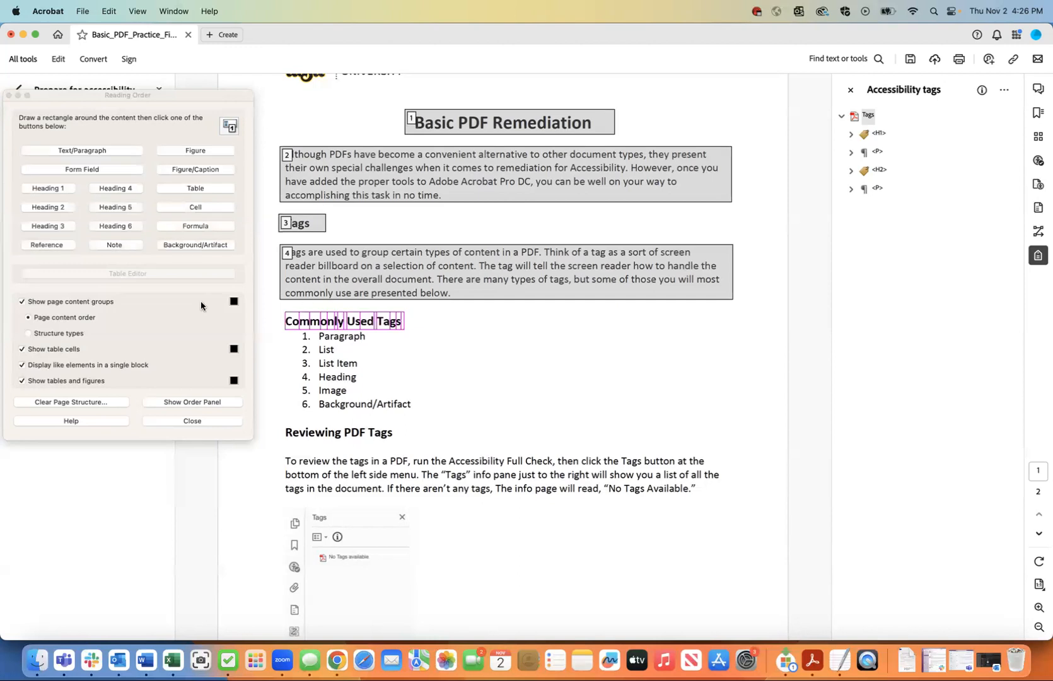
{"action": "left_click", "coordinate": [39, 207]}
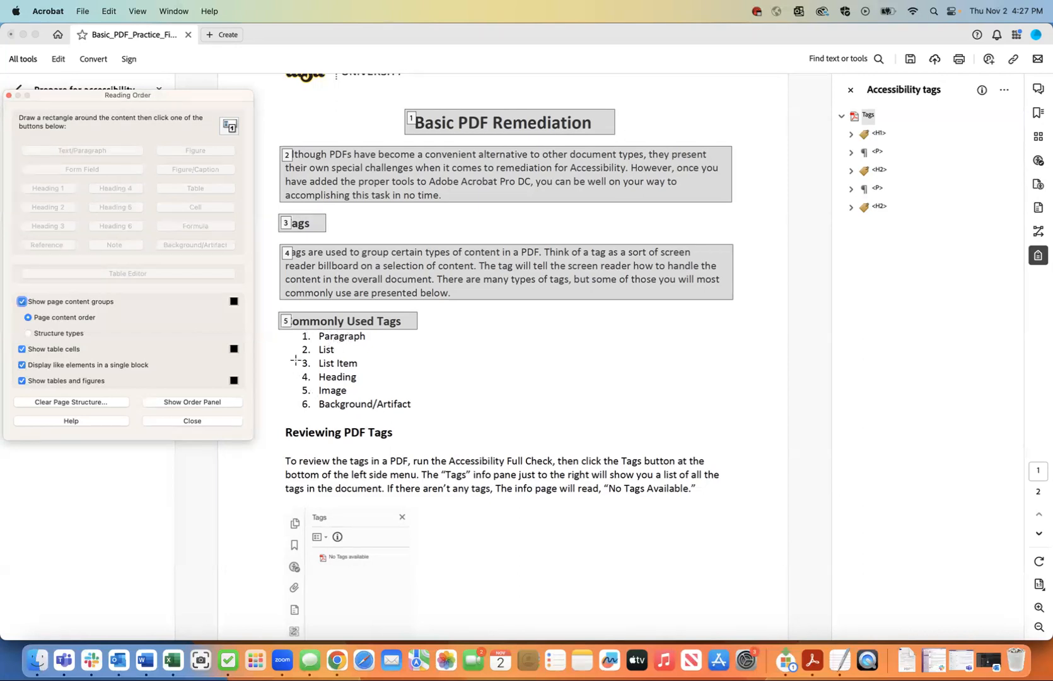
Tag the first list item's number "1." and its text "Paragraph" as two separate Text/Paragraph elements.
{"action": "left_click", "coordinate": [294, 326]}
{"action": "left_click_drag", "start_coordinate": [302, 329], "coordinate": [313, 343]}
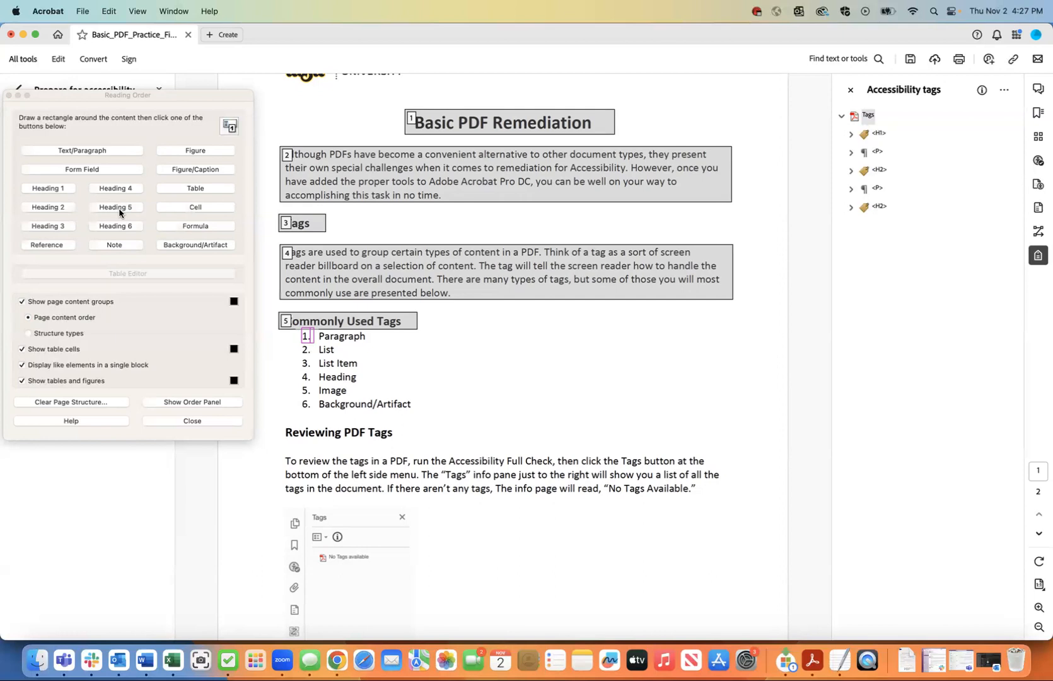
{"action": "left_click", "coordinate": [90, 153]}
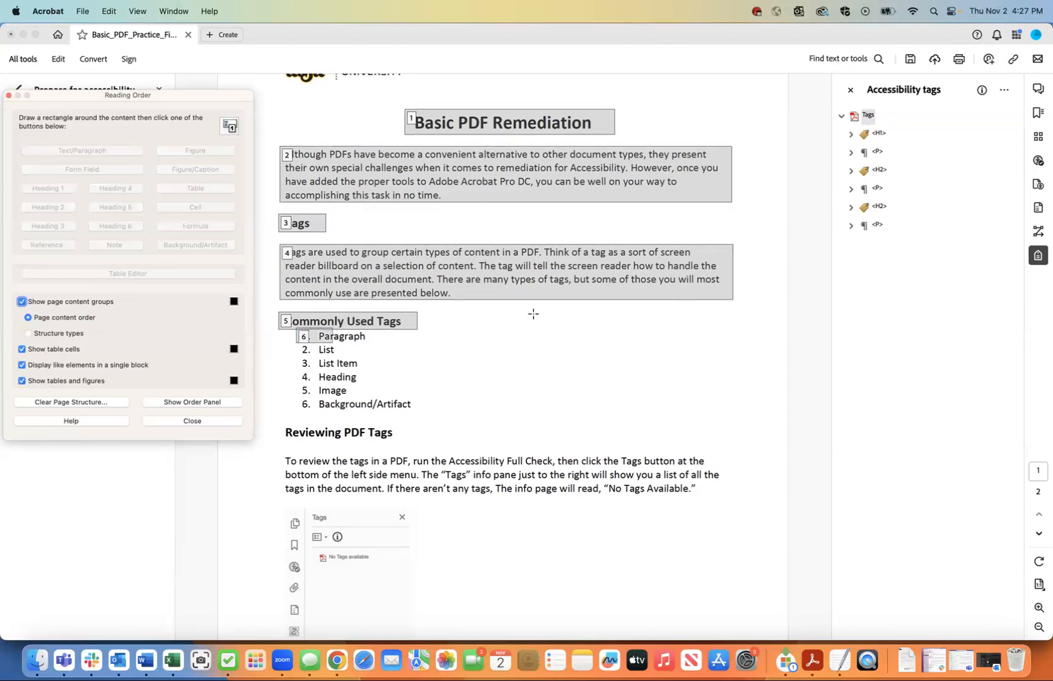
{"action": "left_click", "coordinate": [314, 324]}
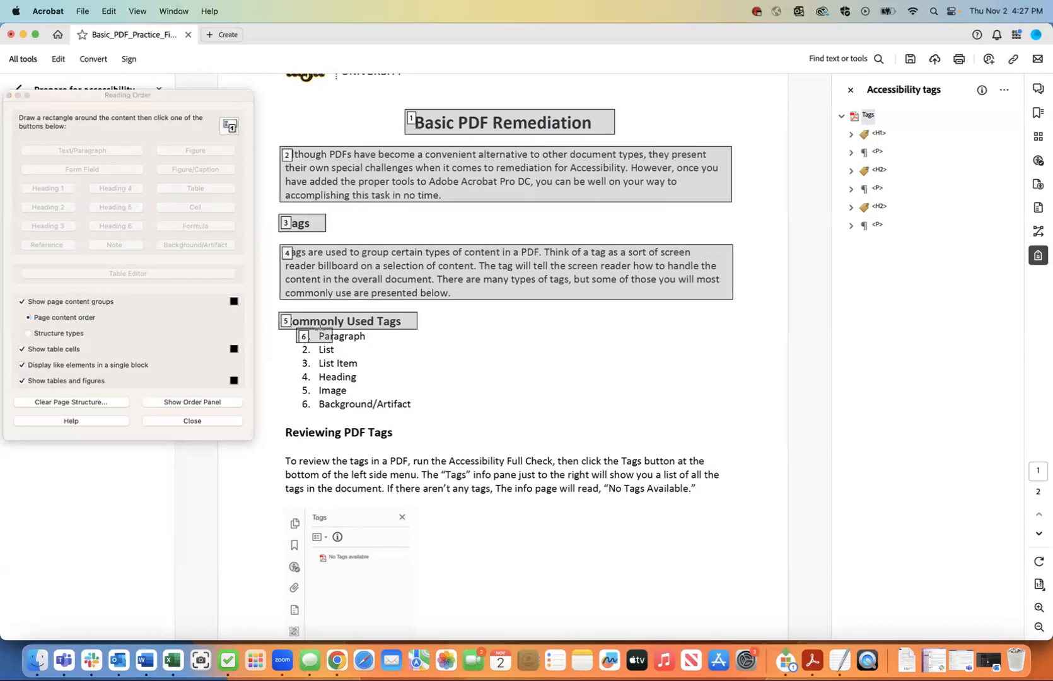
{"action": "left_click_drag", "start_coordinate": [370, 350], "coordinate": [372, 352]}
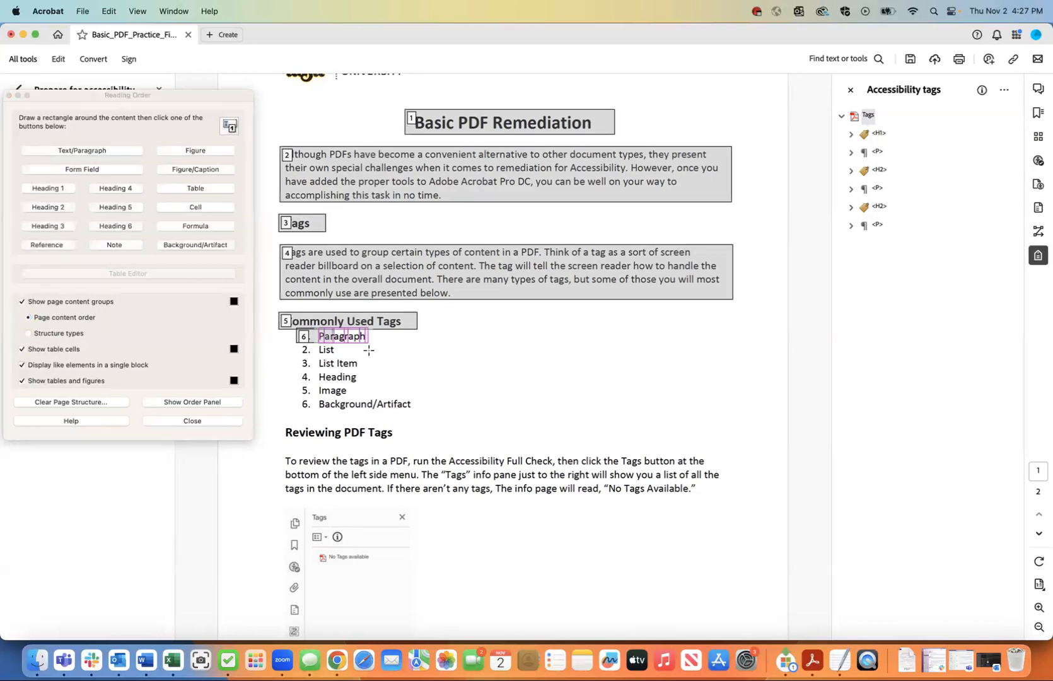
{"action": "left_click", "coordinate": [57, 151]}
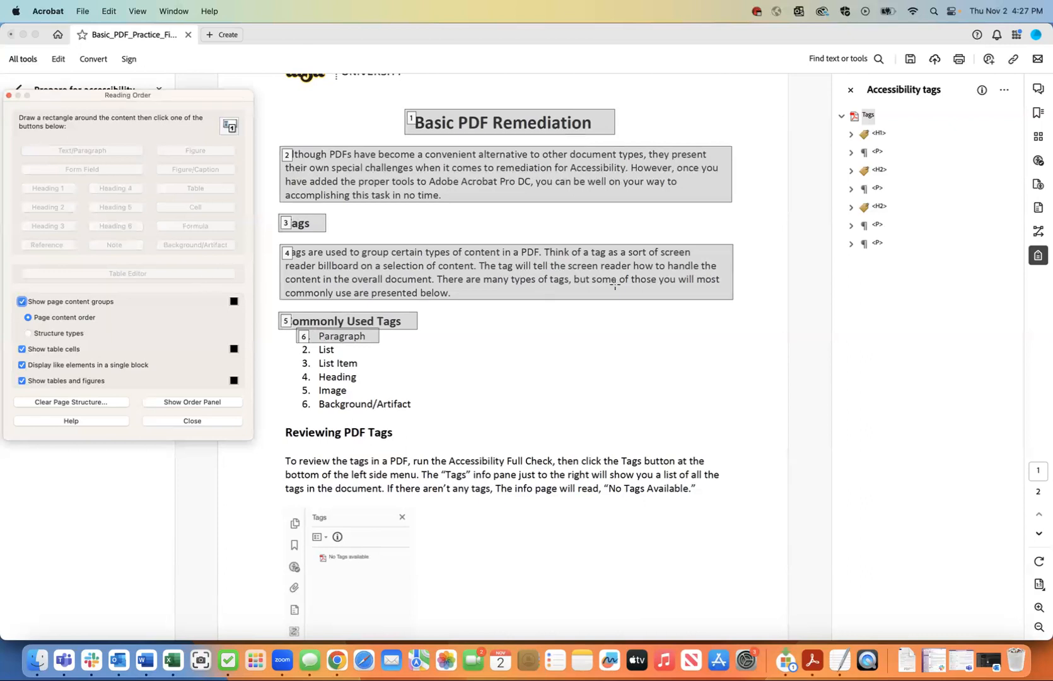
Inspect the content inside the two paragraph tags of the first list item in the tag tree.
{"action": "left_click", "coordinate": [851, 225]}
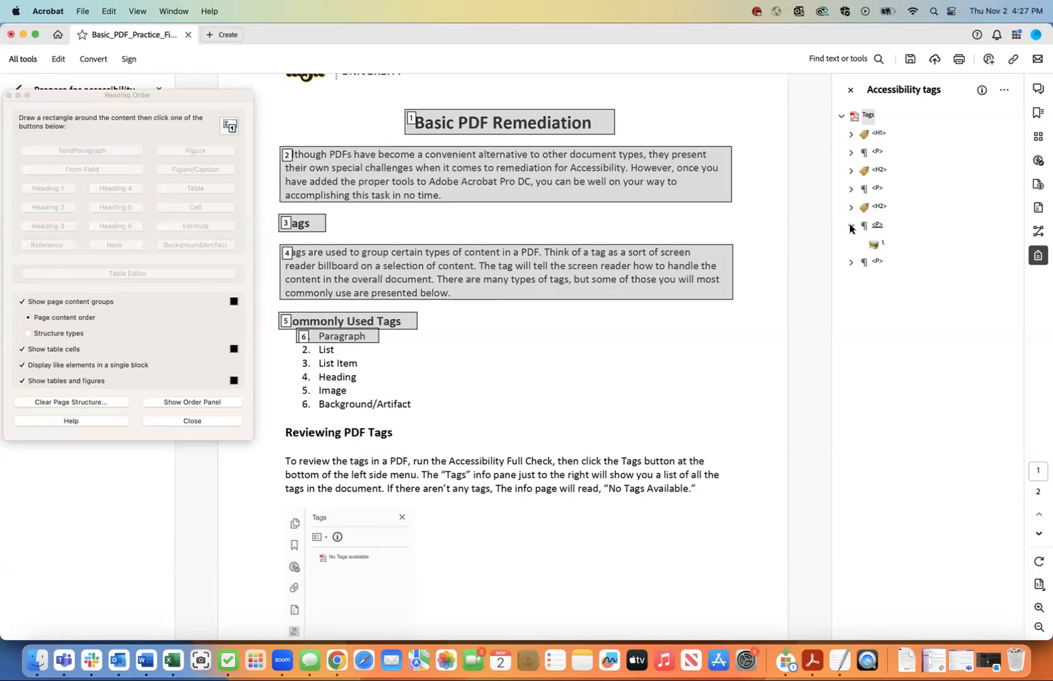
{"action": "left_click", "coordinate": [851, 261]}
{"action": "left_click", "coordinate": [897, 285]}
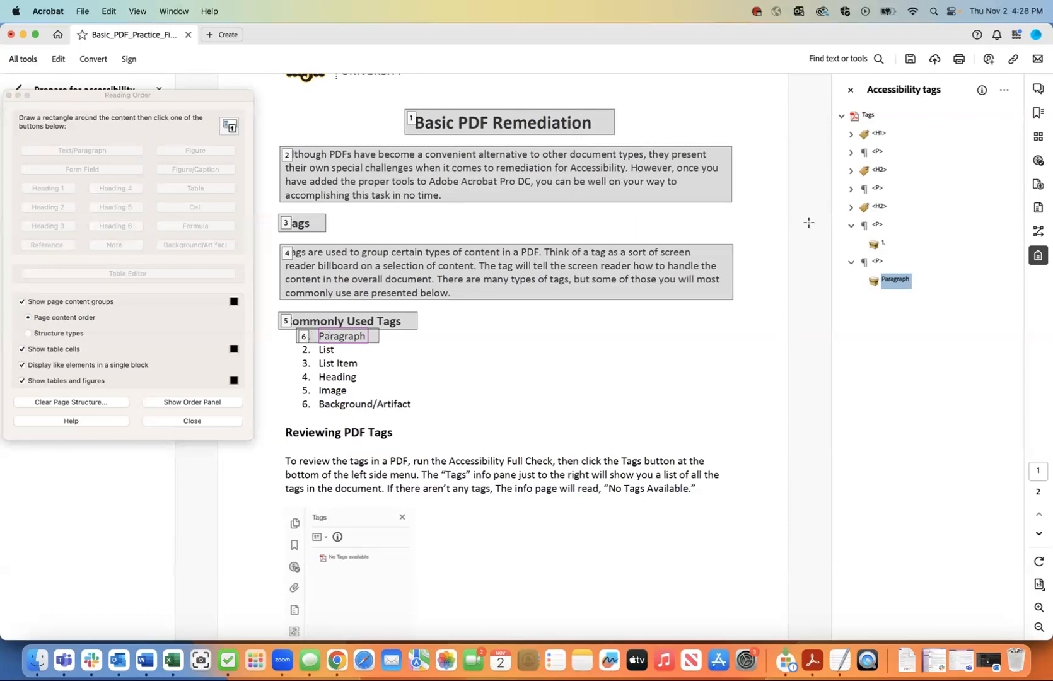
{"action": "left_click", "coordinate": [850, 226]}
{"action": "left_click", "coordinate": [851, 244]}
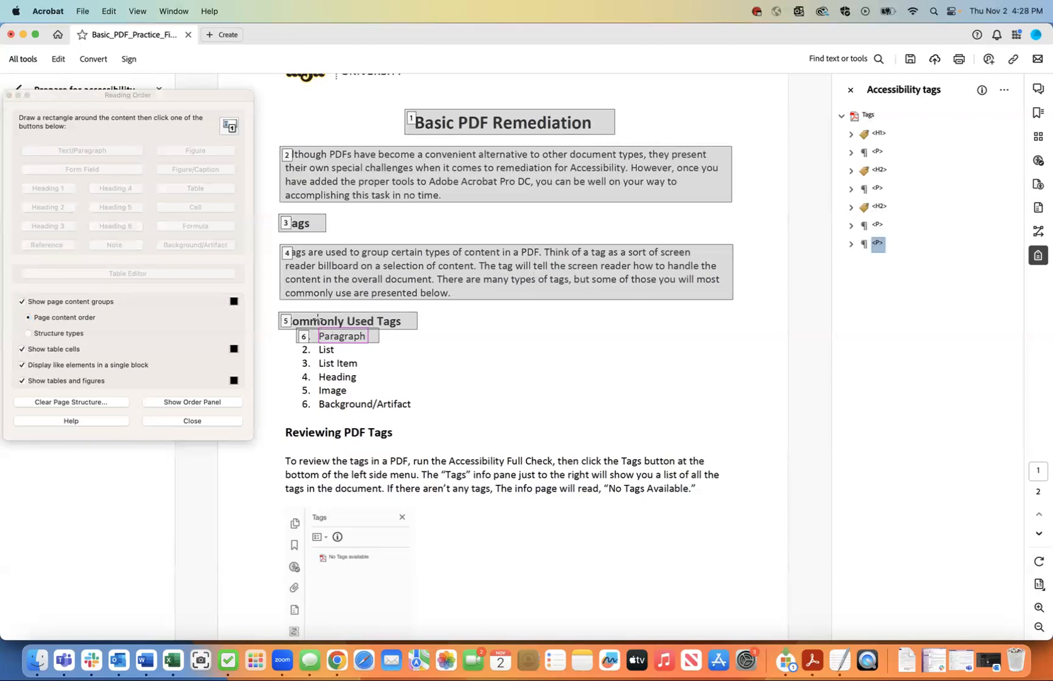
Tag the second list item's number "2." and its text "List" as two separate Text/Paragraph elements and check their contents in the tag tree.
{"action": "left_click_drag", "start_coordinate": [295, 340], "coordinate": [314, 357]}
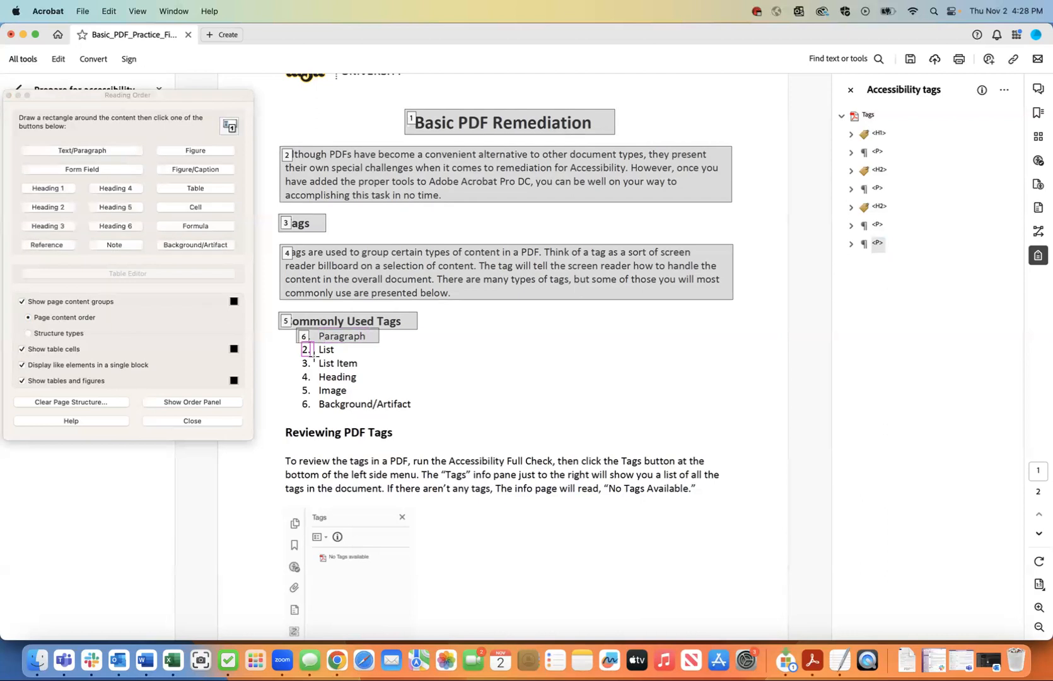
{"action": "left_click", "coordinate": [70, 150]}
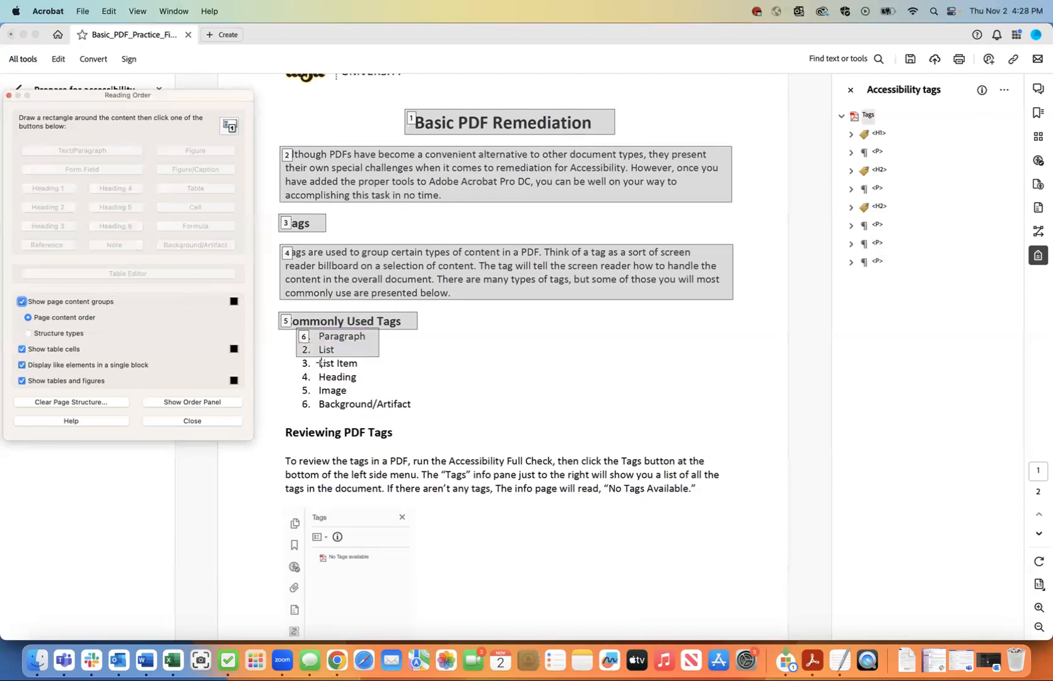
{"action": "left_click", "coordinate": [312, 341]}
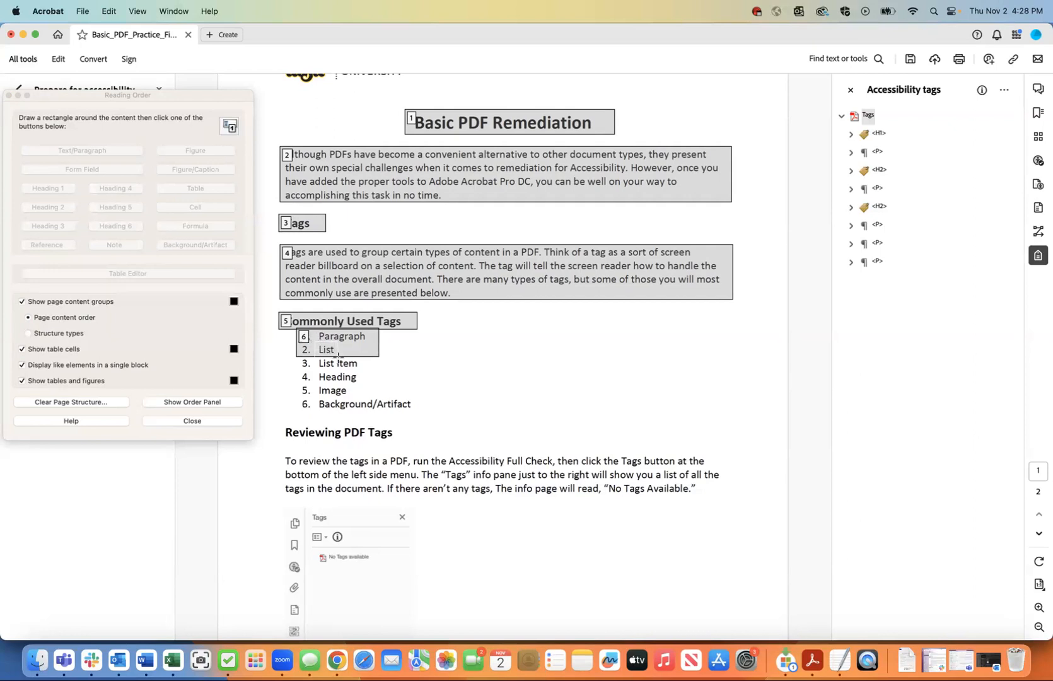
{"action": "left_click", "coordinate": [338, 357]}
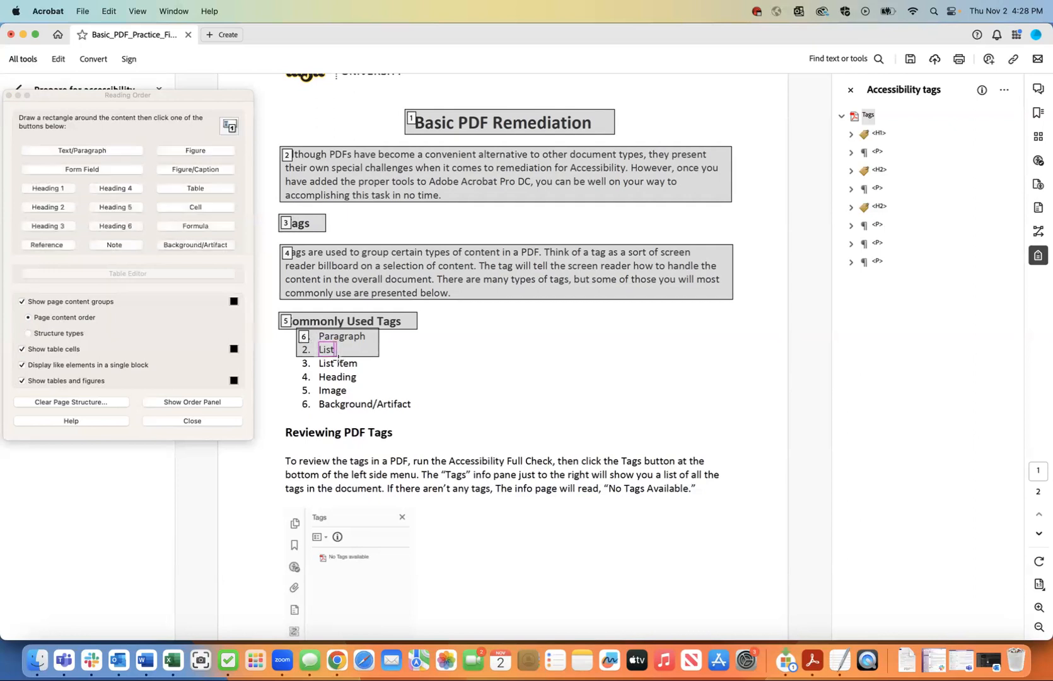
{"action": "left_click", "coordinate": [80, 151]}
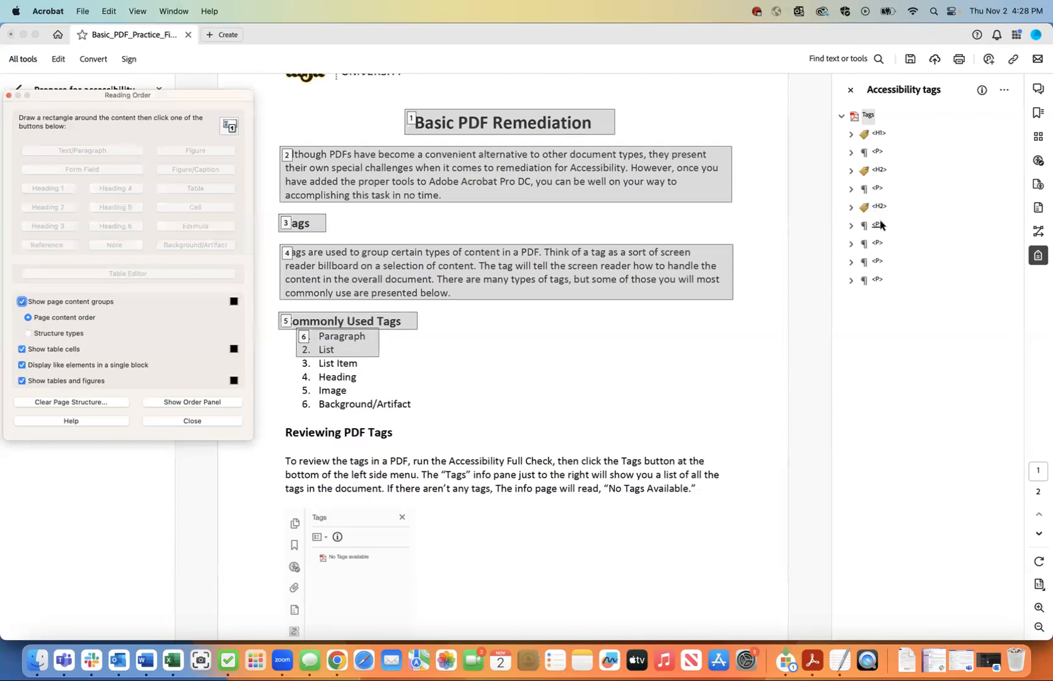
{"action": "left_click", "coordinate": [850, 281]}
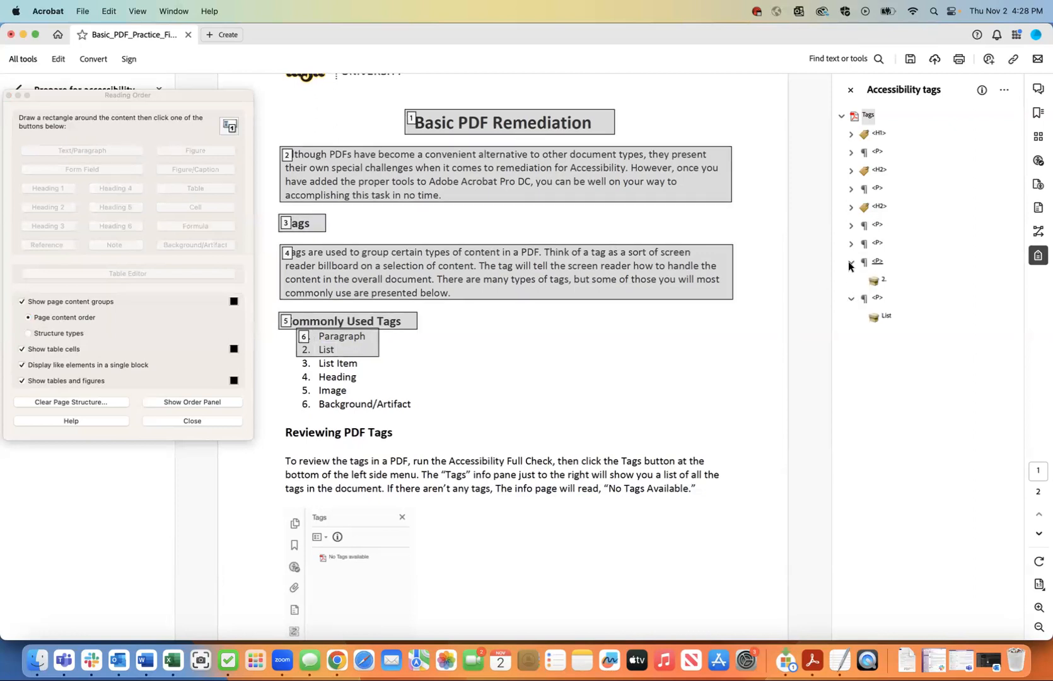
{"action": "left_click", "coordinate": [850, 280]}
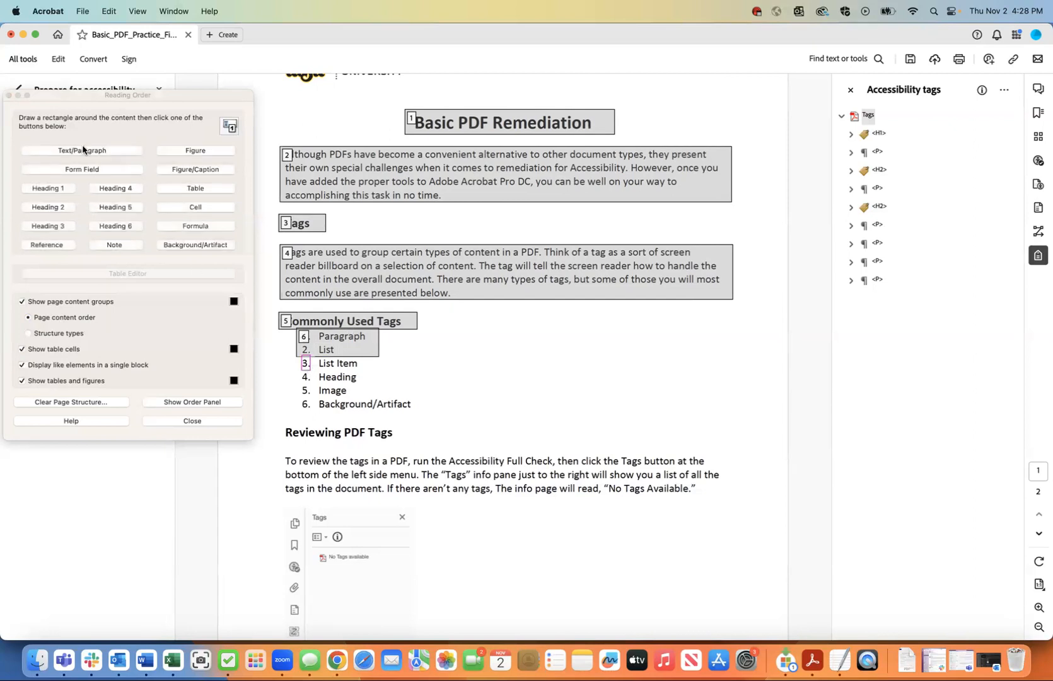
Tag the third list item's number "3." and its text "List Item" as two separate Text/Paragraph elements.
{"action": "left_click", "coordinate": [81, 150]}
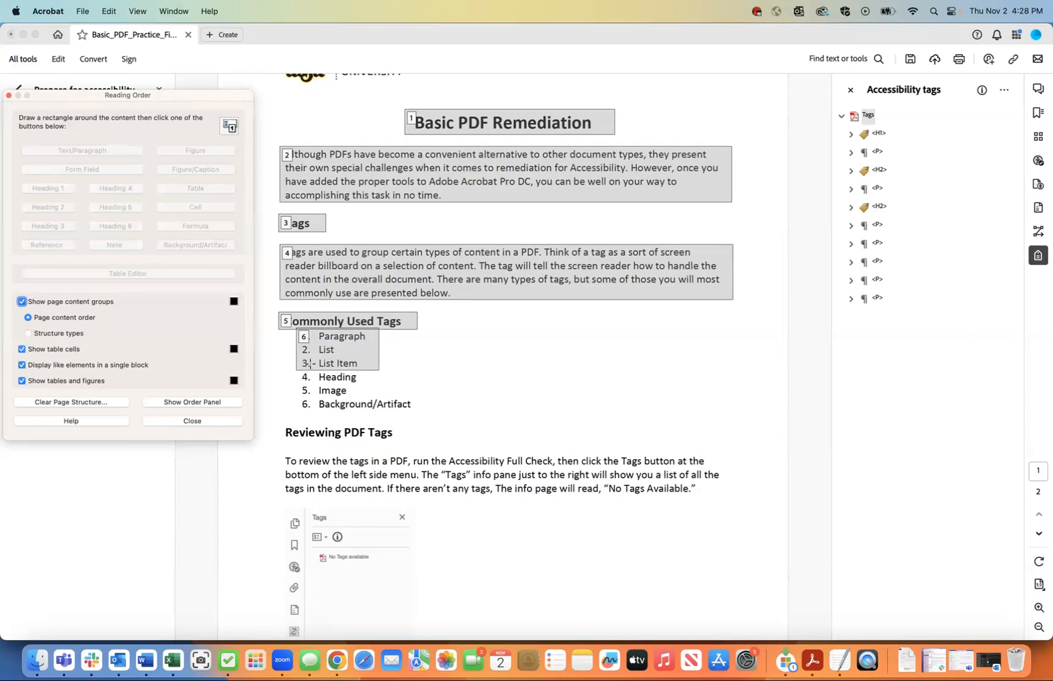
{"action": "left_click_drag", "start_coordinate": [314, 352], "coordinate": [357, 377]}
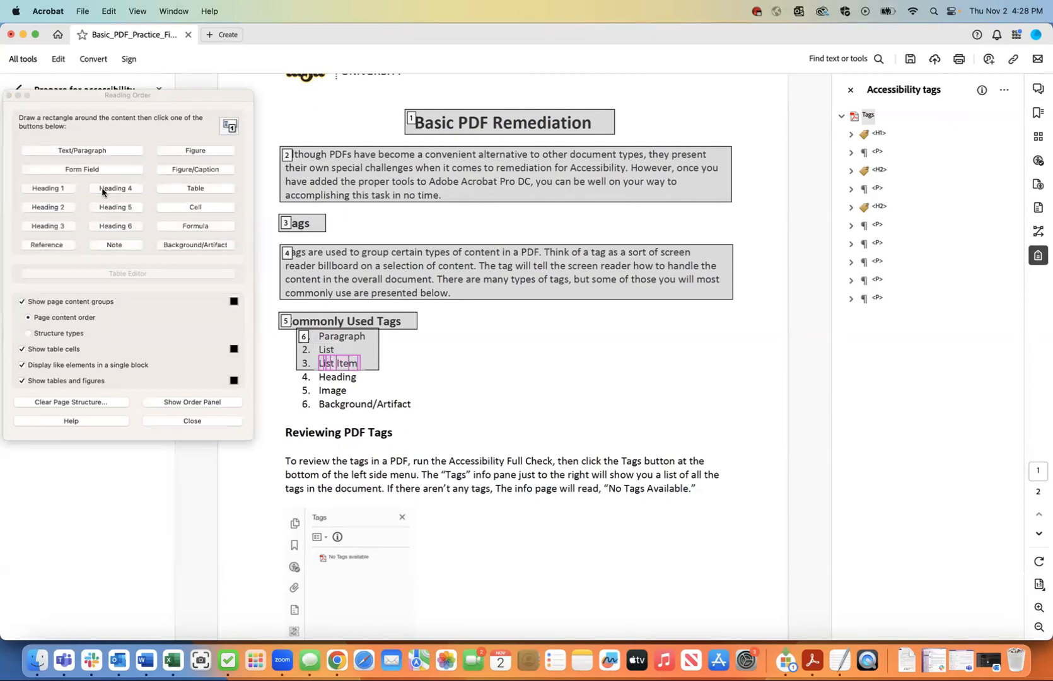
{"action": "left_click", "coordinate": [82, 151]}
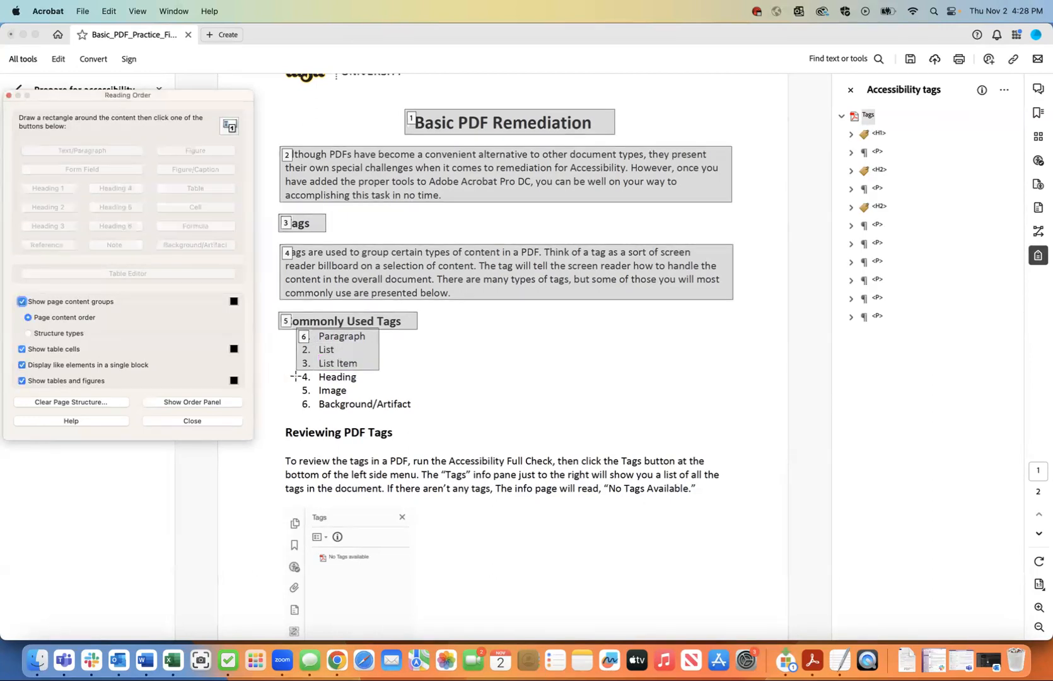
Tag the fourth list item's number "4." and its text "Heading" as two separate Text/Paragraph elements.
{"action": "left_click_drag", "start_coordinate": [302, 375], "coordinate": [312, 387]}
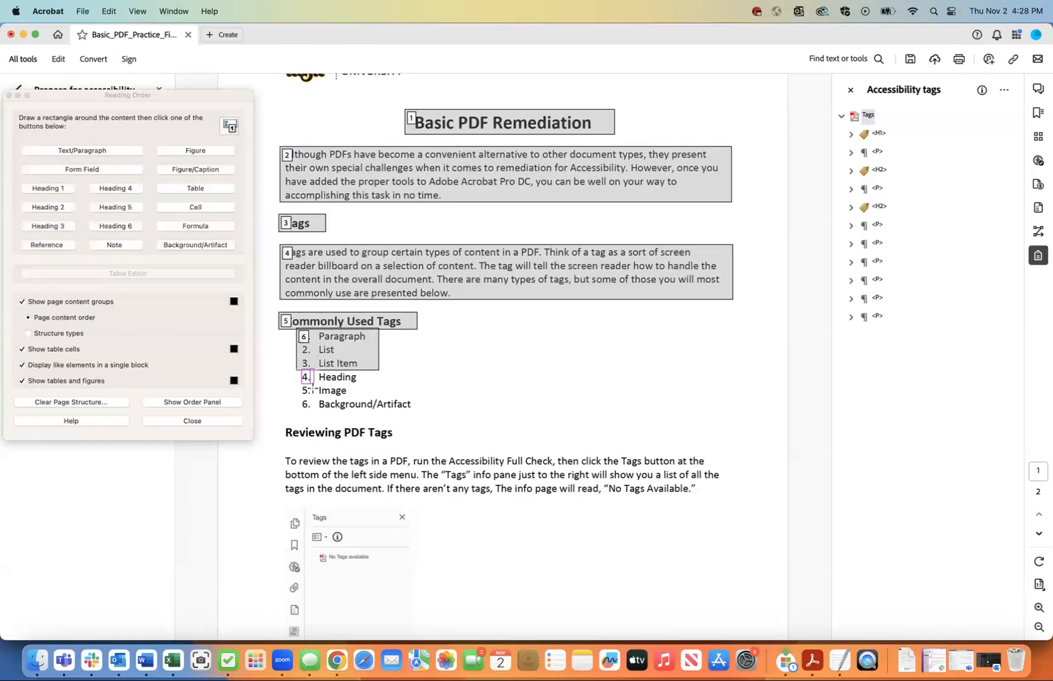
{"action": "left_click", "coordinate": [91, 150]}
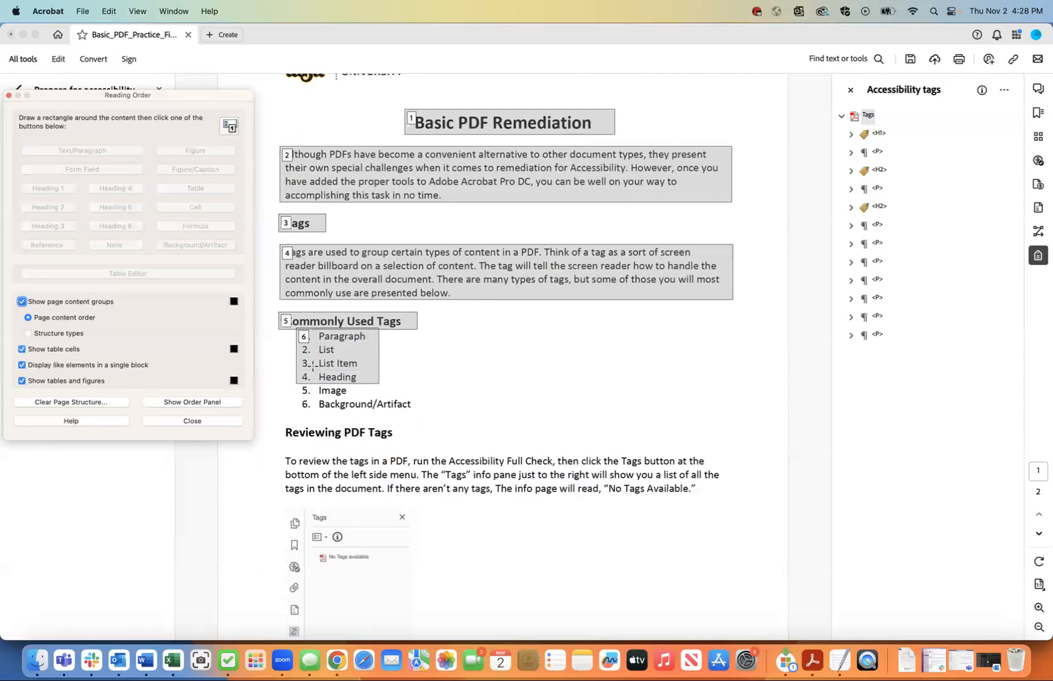
{"action": "left_click_drag", "start_coordinate": [314, 367], "coordinate": [363, 390]}
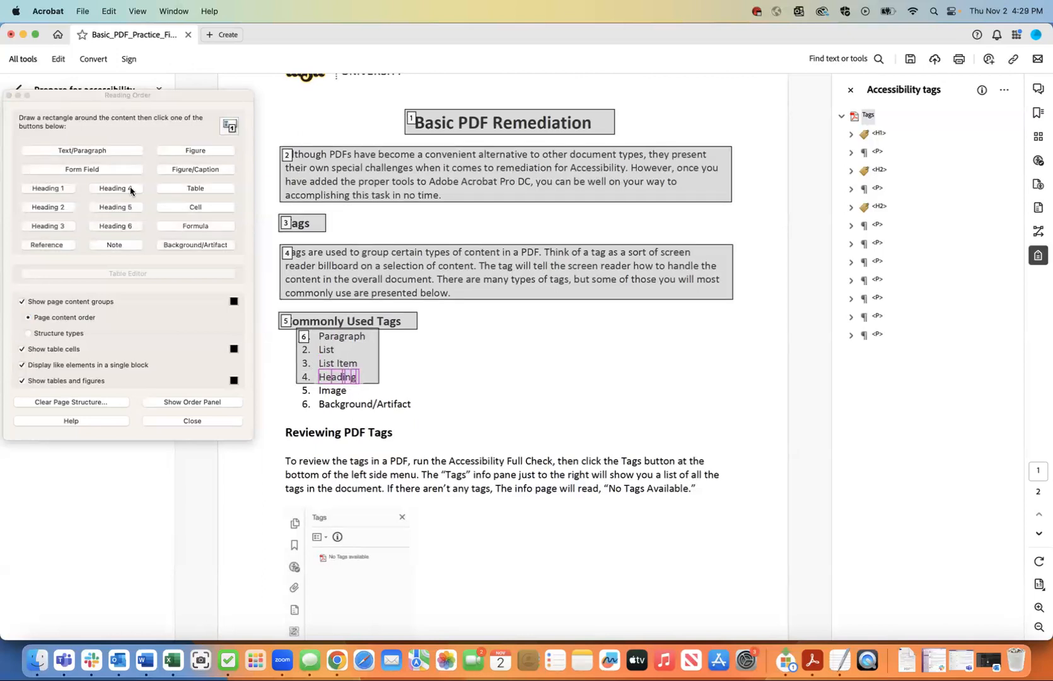
{"action": "left_click", "coordinate": [69, 149]}
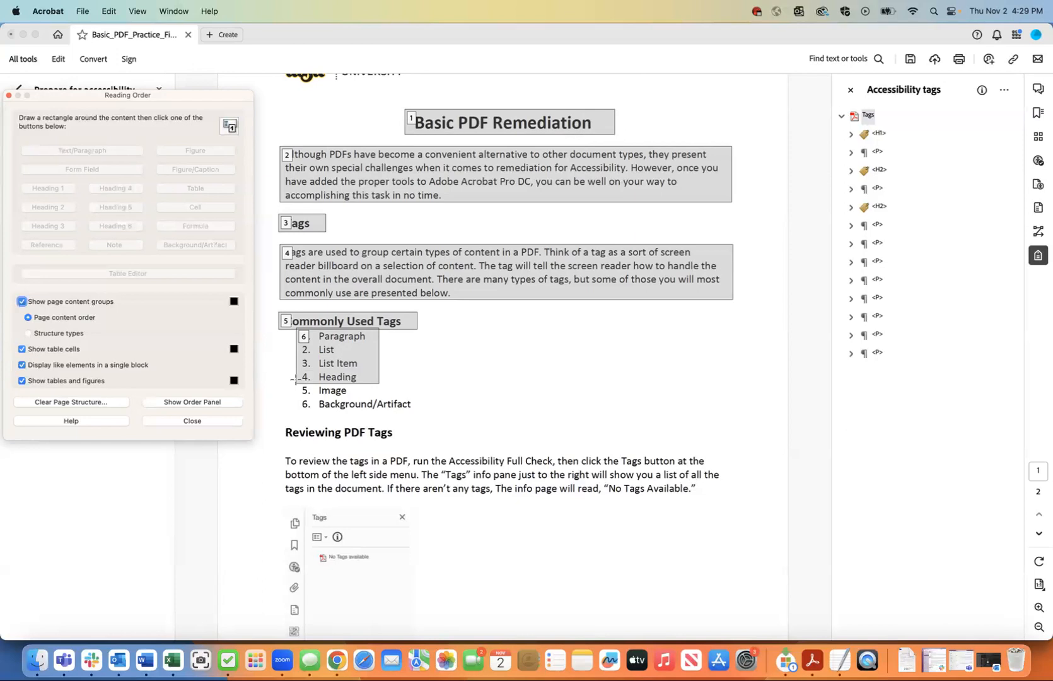
Tag the fifth list item's number "5." and its text "Image" as two separate Text/Paragraph elements.
{"action": "left_click_drag", "start_coordinate": [301, 384], "coordinate": [313, 396]}
{"action": "left_click", "coordinate": [83, 151]}
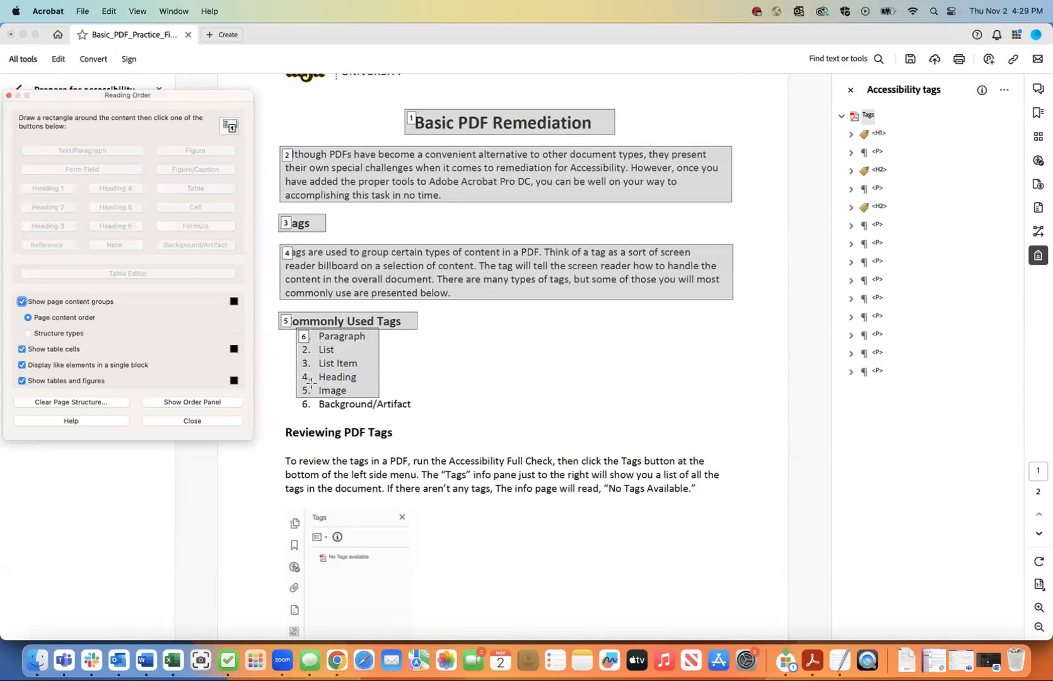
{"action": "left_click_drag", "start_coordinate": [318, 384], "coordinate": [349, 397]}
{"action": "left_click", "coordinate": [86, 151]}
Tag the sixth list item's number "6." and its text "Background/Artifact" as two separate Text/Paragraph elements.
{"action": "left_click", "coordinate": [295, 396]}
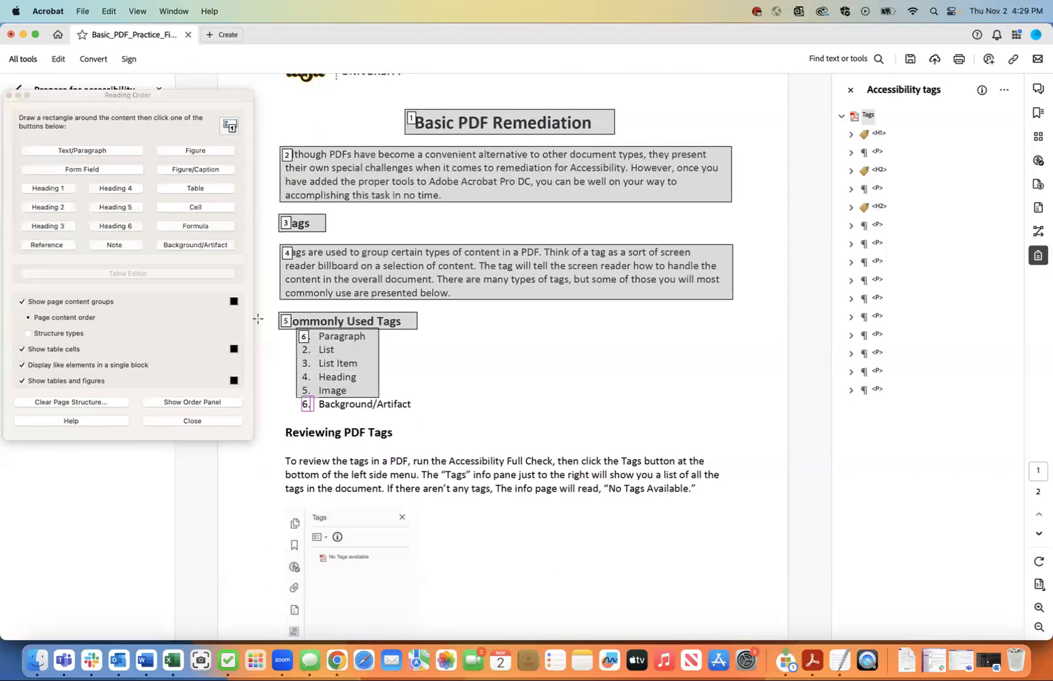
{"action": "left_click", "coordinate": [101, 151]}
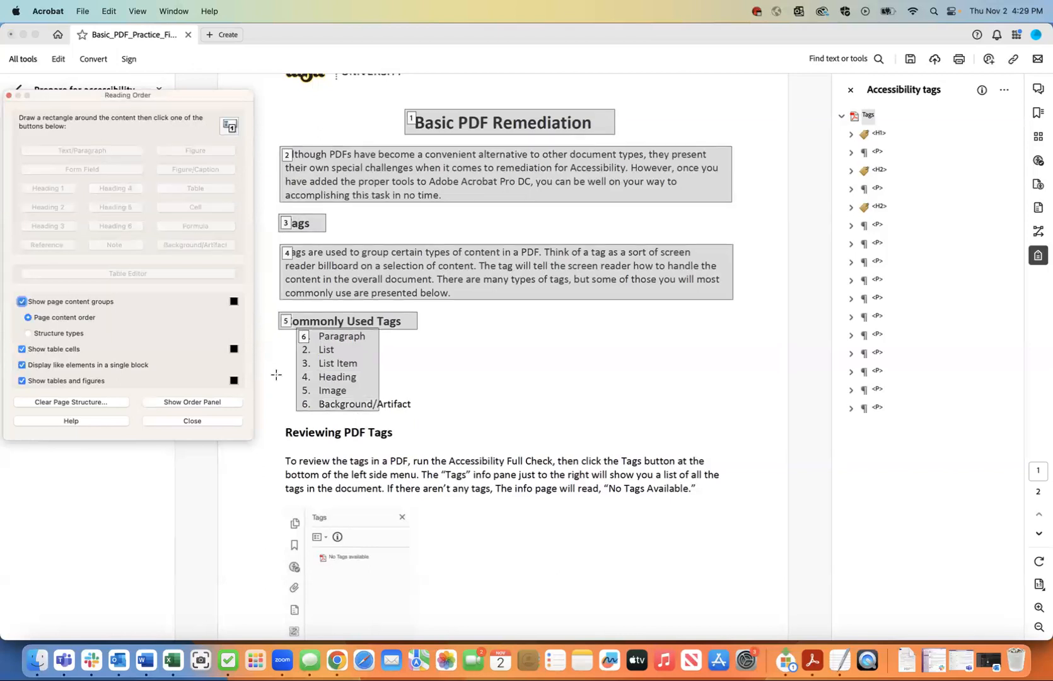
{"action": "left_click", "coordinate": [315, 396]}
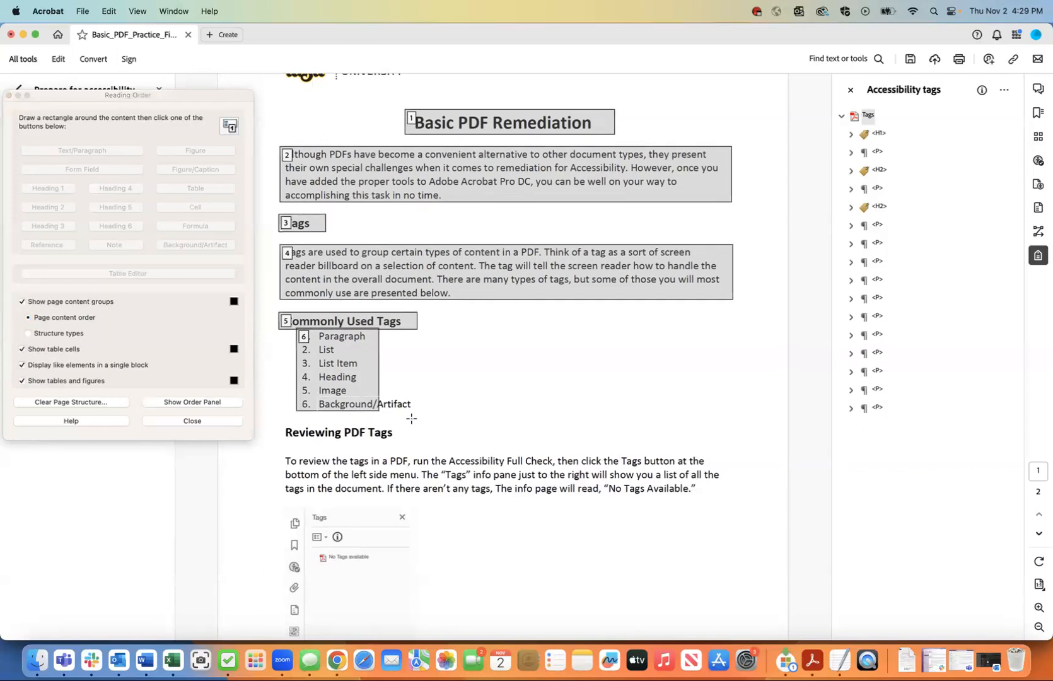
{"action": "left_click_drag", "start_coordinate": [315, 396], "coordinate": [416, 418]}
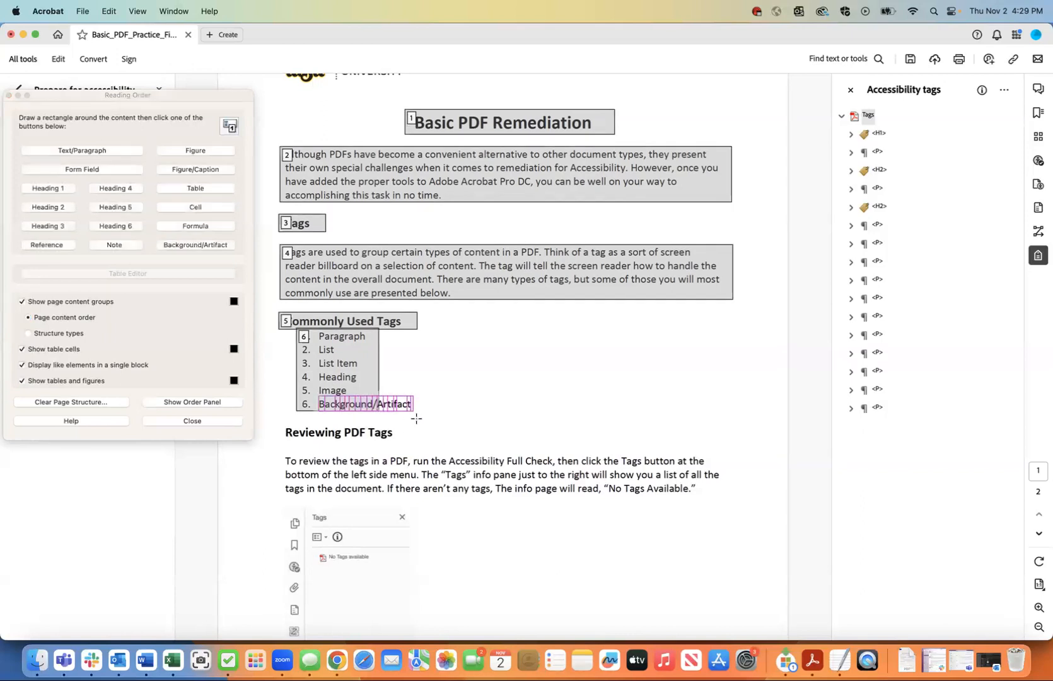
{"action": "left_click", "coordinate": [107, 149]}
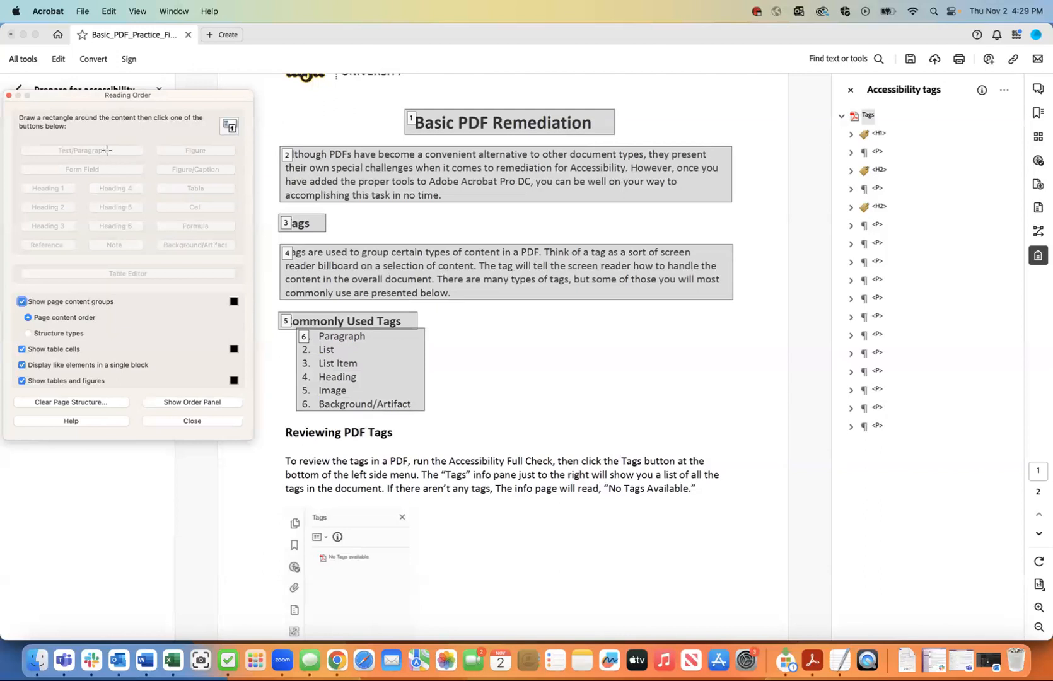
Go through the list's paragraph tags one by one in the tag tree to check which page content each covers.
{"action": "left_click", "coordinate": [874, 226]}
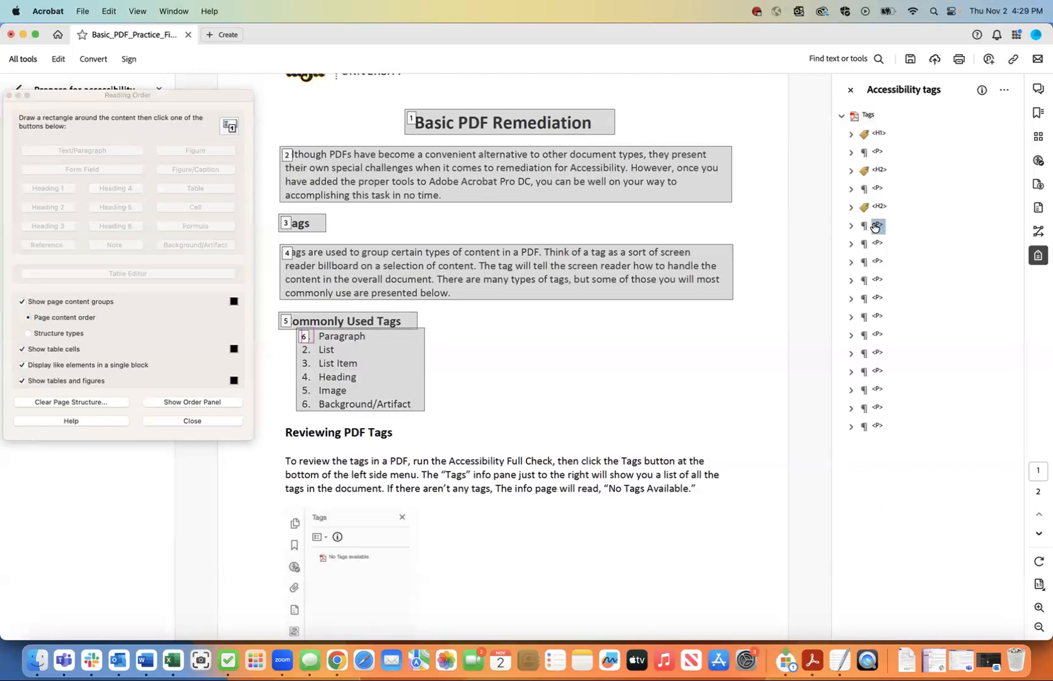
{"action": "key", "text": "Down"}
{"action": "key", "text": "Down"}
{"action": "key", "text": "Down"}
{"action": "key", "text": "Down"}
{"action": "key", "text": "Down"}
{"action": "key", "text": "Down"}
{"action": "key", "text": "Down"}
{"action": "key", "text": "Down"}
{"action": "key", "text": "Down"}
{"action": "key", "text": "Down"}
{"action": "key", "text": "Down"}
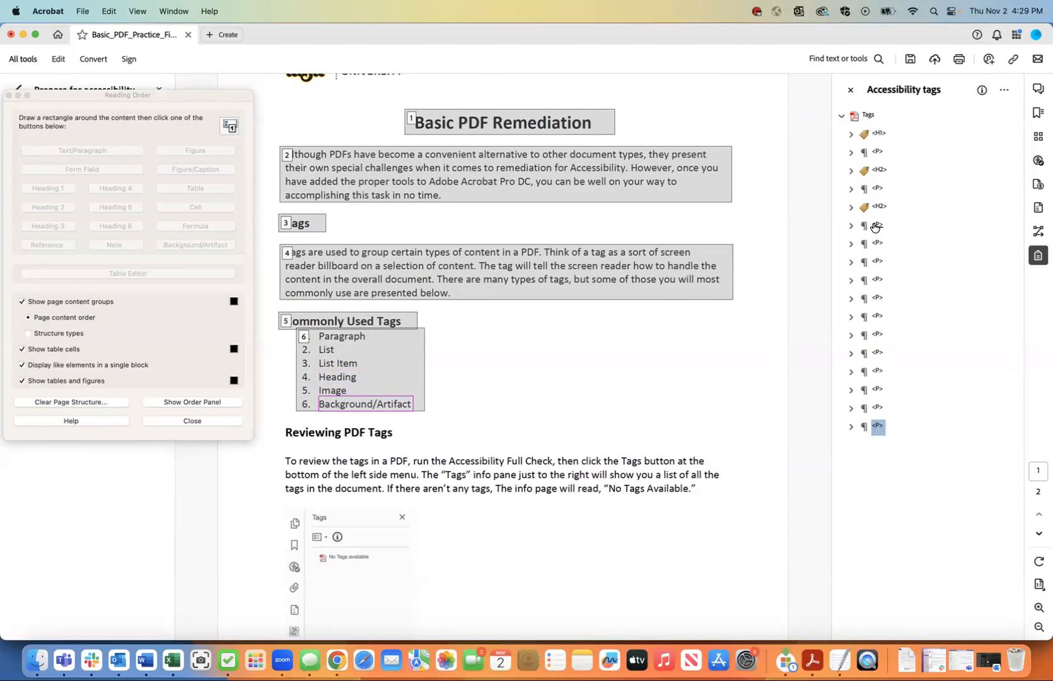
Create a new tag of type List directly after the "Commonly Used Tags" heading tag.
{"action": "left_click", "coordinate": [878, 207]}
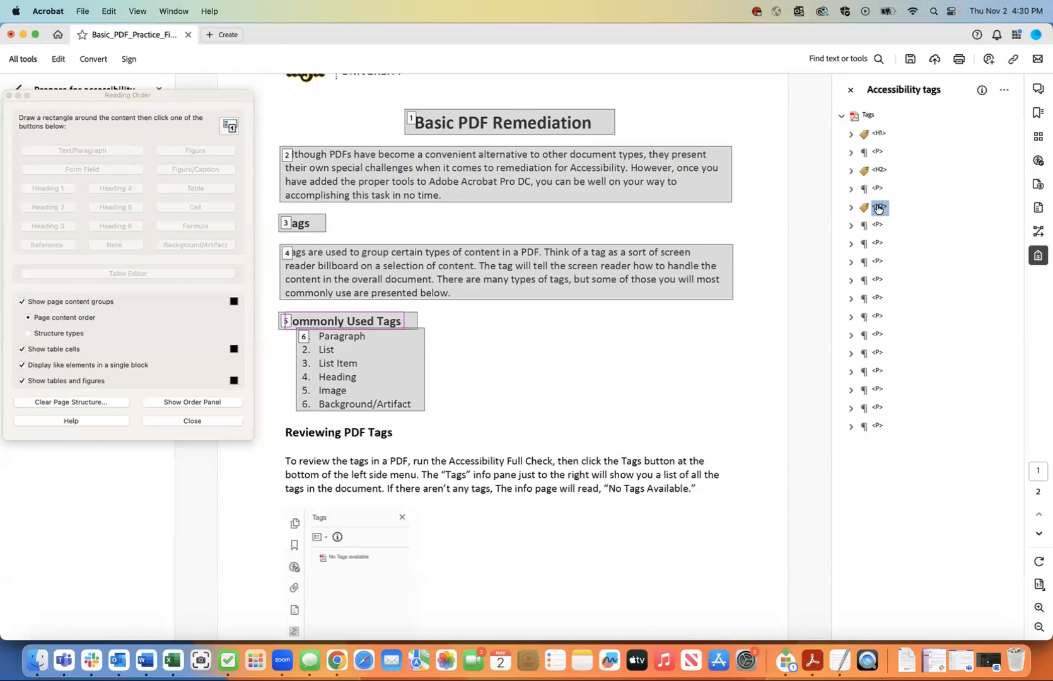
{"action": "right_click", "coordinate": [879, 209]}
{"action": "left_click", "coordinate": [891, 213]}
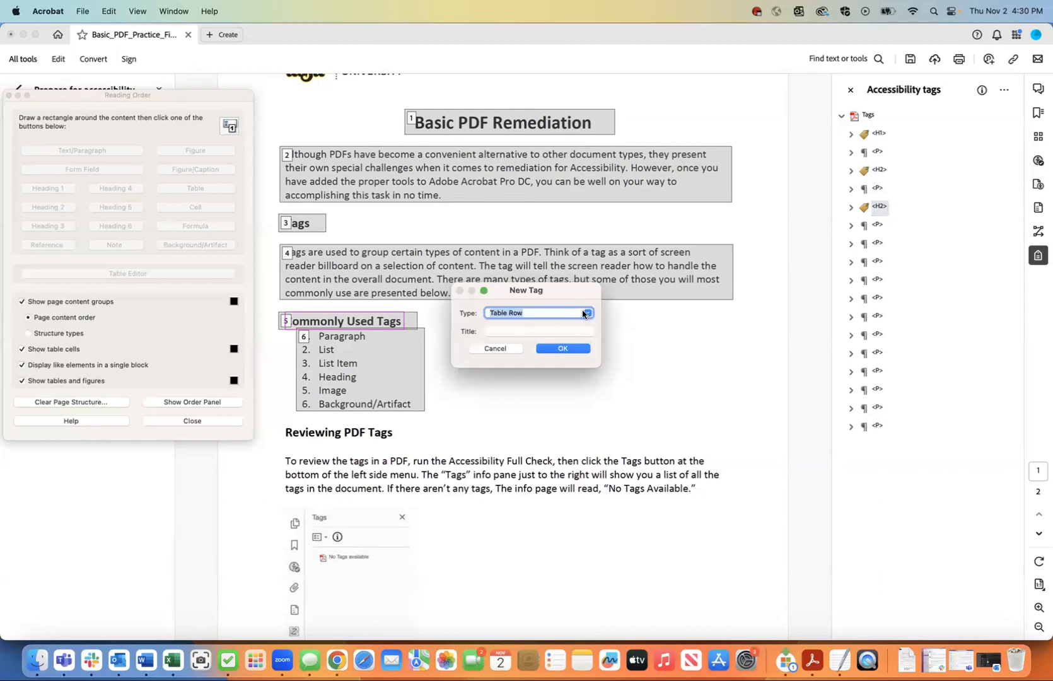
{"action": "left_click", "coordinate": [583, 314]}
{"action": "scroll", "coordinate": [572, 335], "scroll_direction": "up", "scroll_amount": 6}
{"action": "scroll", "coordinate": [573, 335], "scroll_direction": "up", "scroll_amount": 1}
{"action": "left_click", "coordinate": [504, 325]}
{"action": "left_click", "coordinate": [563, 349]}
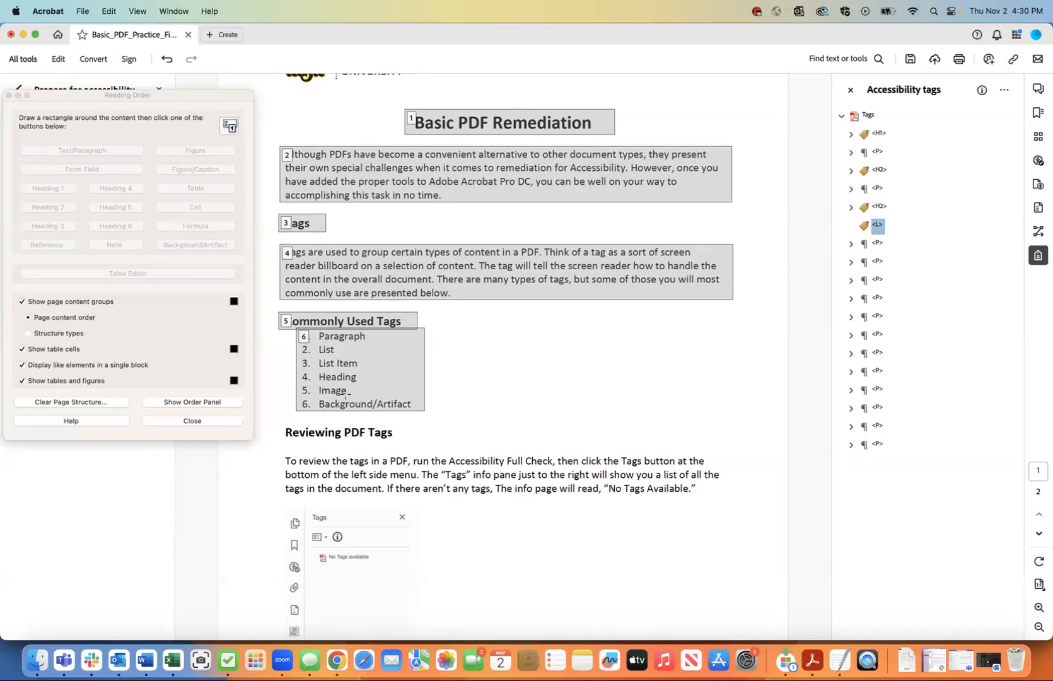
Create a new tag of type List Item directly below the empty List tag.
{"action": "right_click", "coordinate": [877, 227]}
{"action": "left_click", "coordinate": [890, 230]}
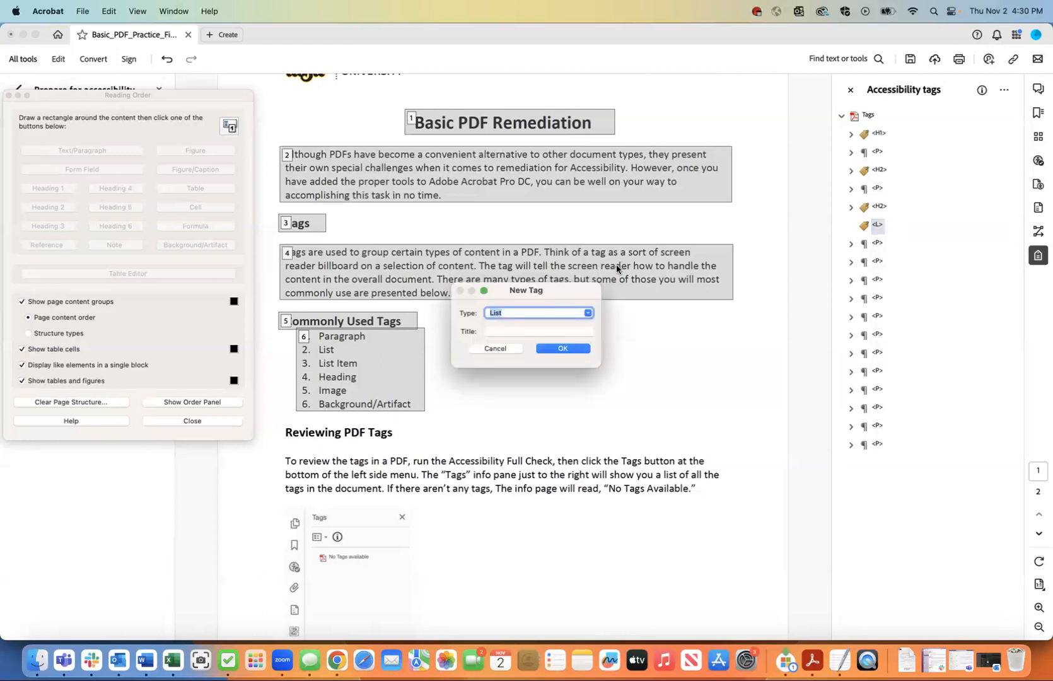
{"action": "left_click", "coordinate": [587, 312]}
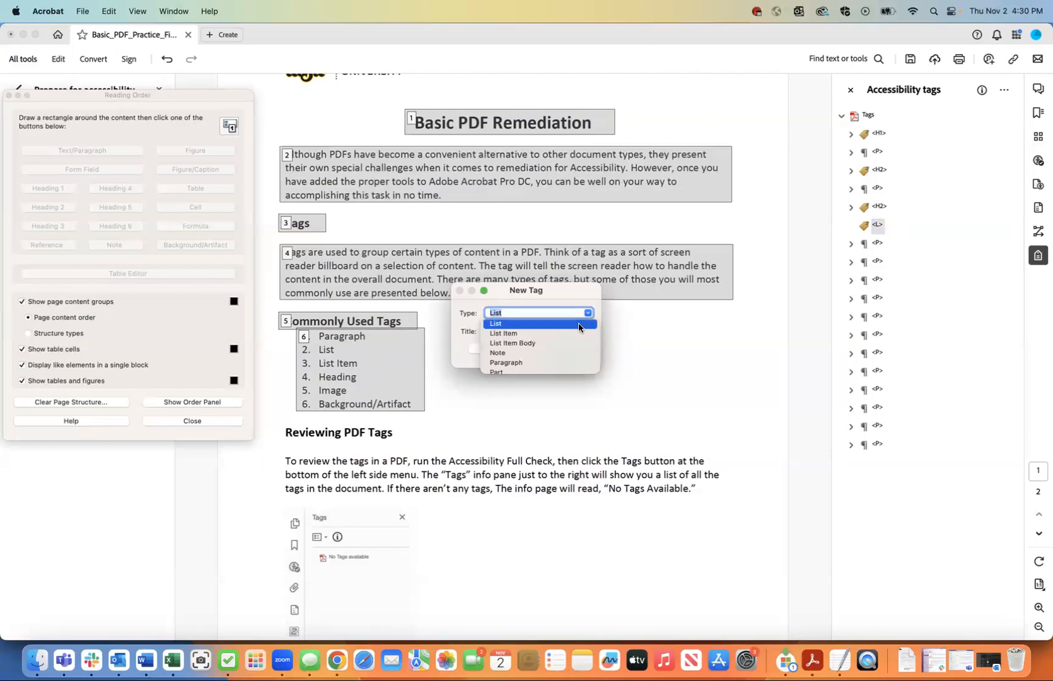
{"action": "left_click", "coordinate": [575, 333]}
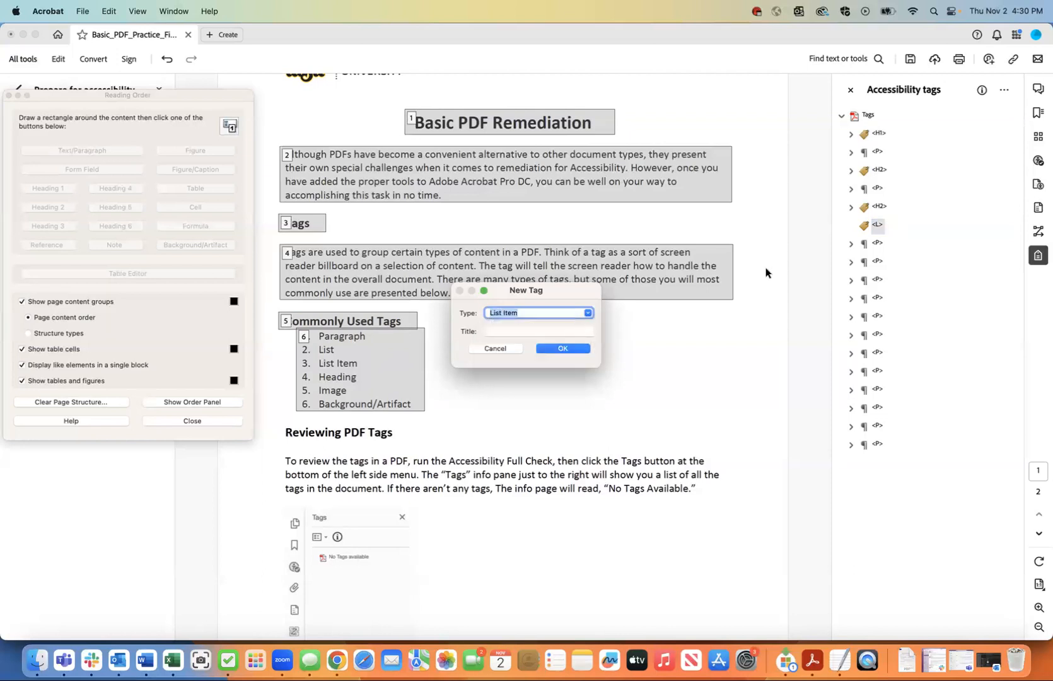
{"action": "left_click", "coordinate": [548, 348]}
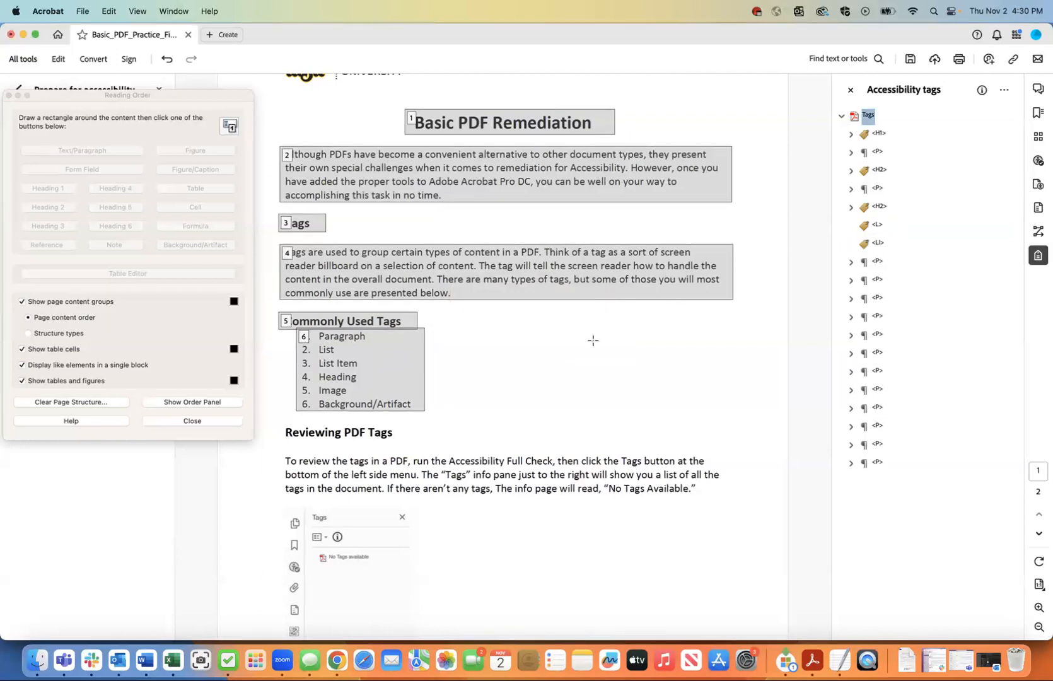
Create five more empty List Item tags one below another, directly after the existing List Item tag.
{"action": "right_click", "coordinate": [878, 245]}
{"action": "left_click", "coordinate": [886, 242]}
{"action": "left_click", "coordinate": [552, 350]}
{"action": "left_click", "coordinate": [875, 262]}
{"action": "right_click", "coordinate": [875, 264]}
{"action": "left_click", "coordinate": [883, 265]}
{"action": "left_click", "coordinate": [578, 351]}
{"action": "right_click", "coordinate": [876, 281]}
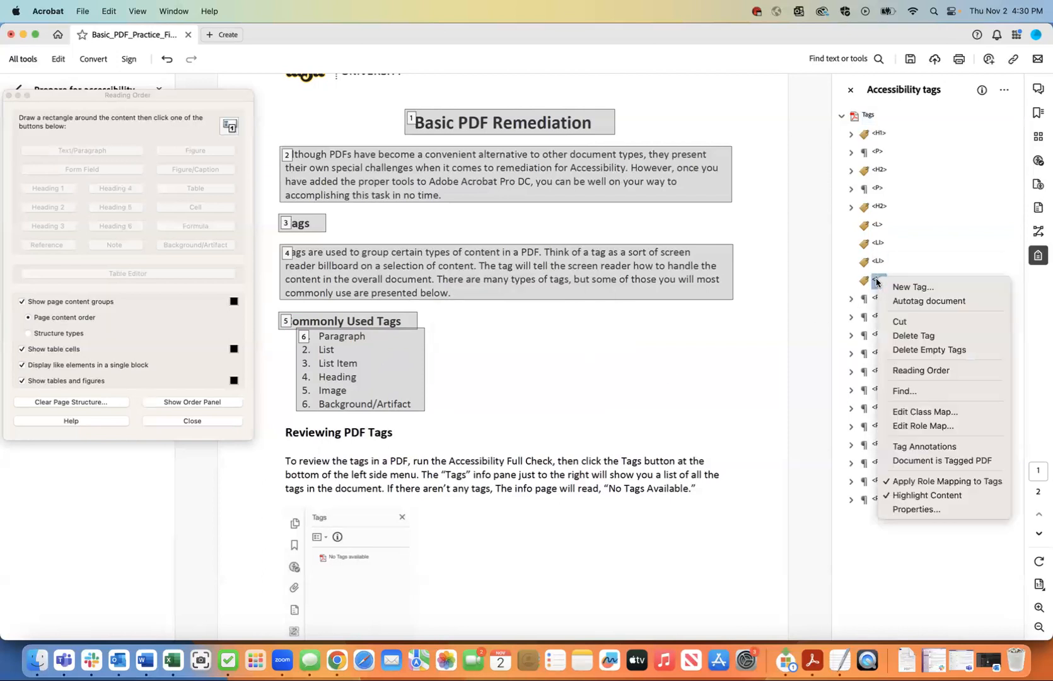
{"action": "left_click", "coordinate": [907, 287]}
{"action": "left_click", "coordinate": [563, 349]}
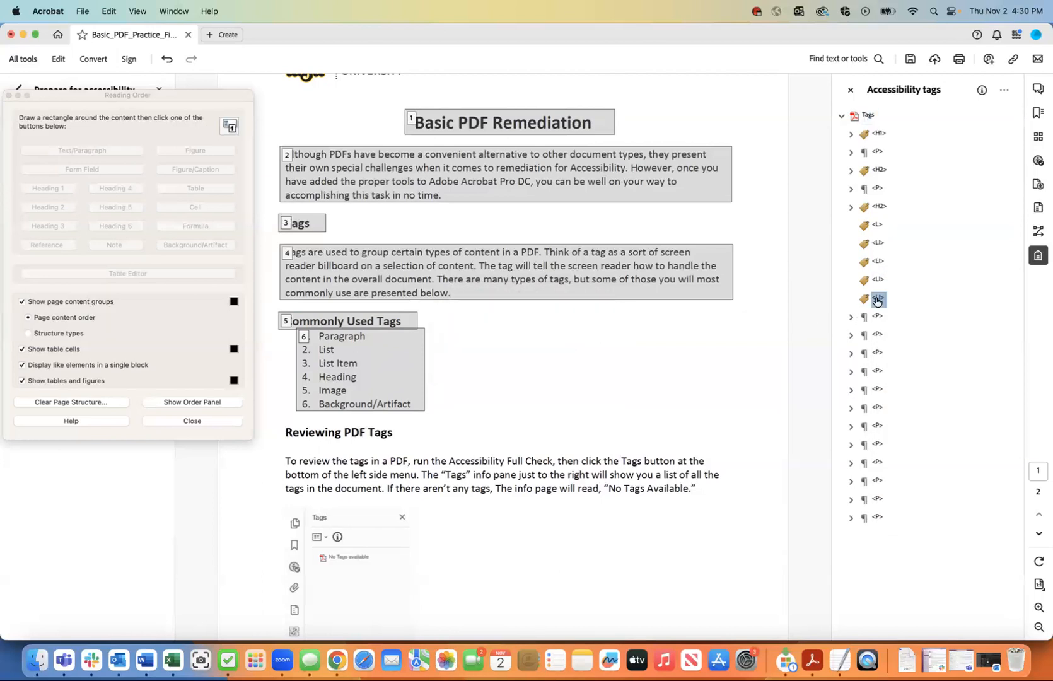
{"action": "right_click", "coordinate": [876, 301]}
{"action": "left_click", "coordinate": [884, 304]}
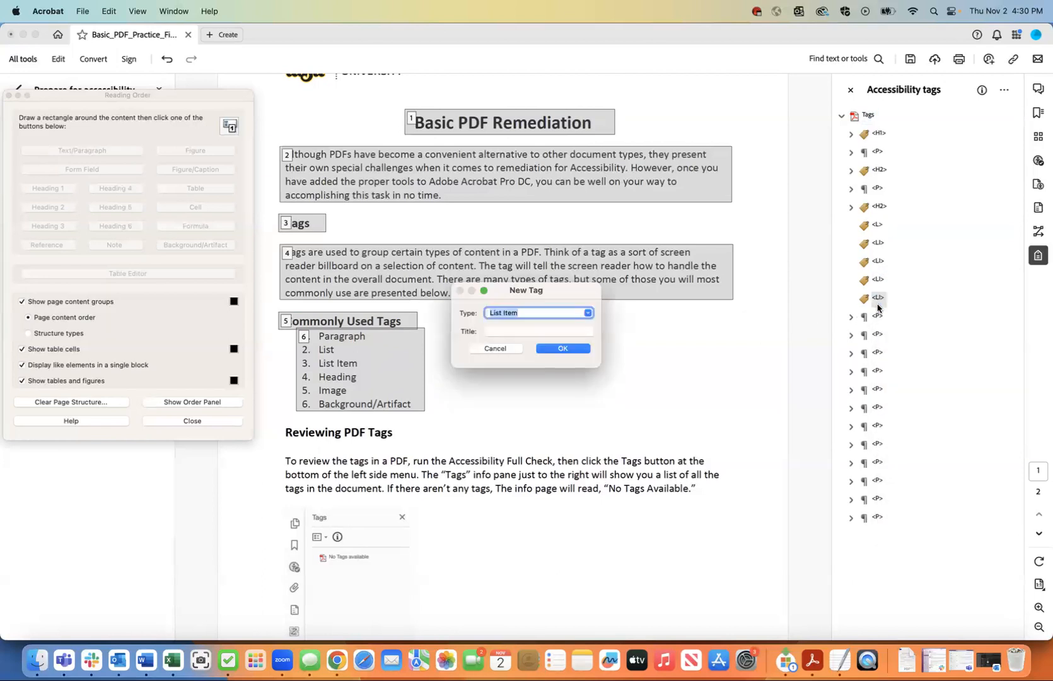
{"action": "left_click", "coordinate": [574, 354]}
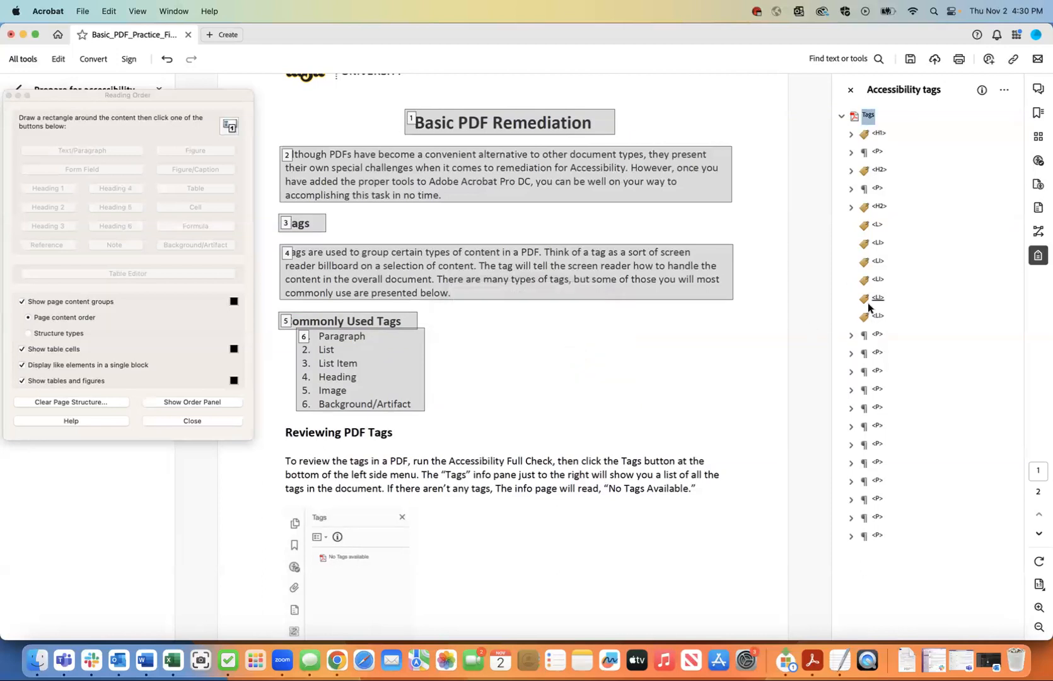
{"action": "right_click", "coordinate": [876, 317]}
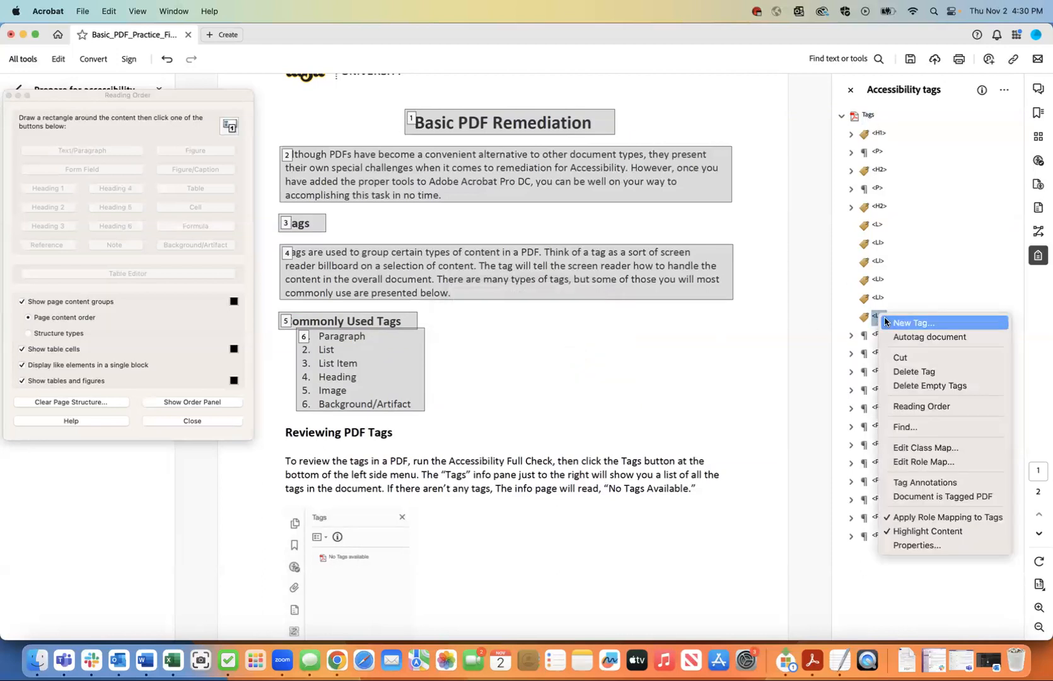
{"action": "left_click", "coordinate": [883, 322]}
{"action": "left_click", "coordinate": [565, 350]}
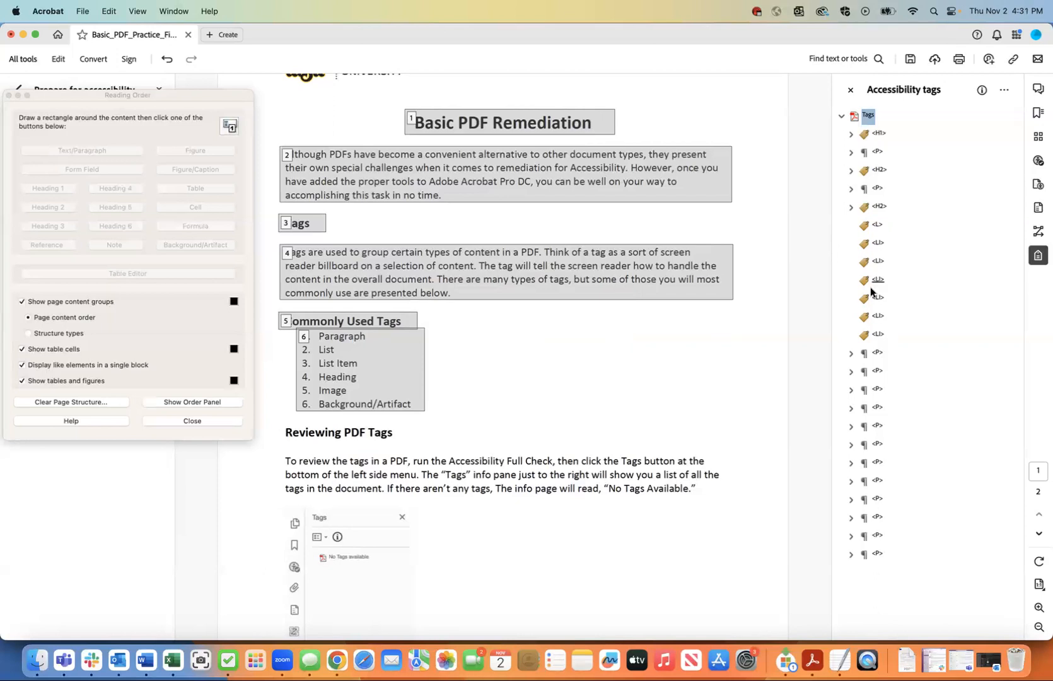
Move all six empty List Item tags into the List tag as its children.
{"action": "left_click", "coordinate": [877, 226]}
{"action": "left_click", "coordinate": [877, 244]}
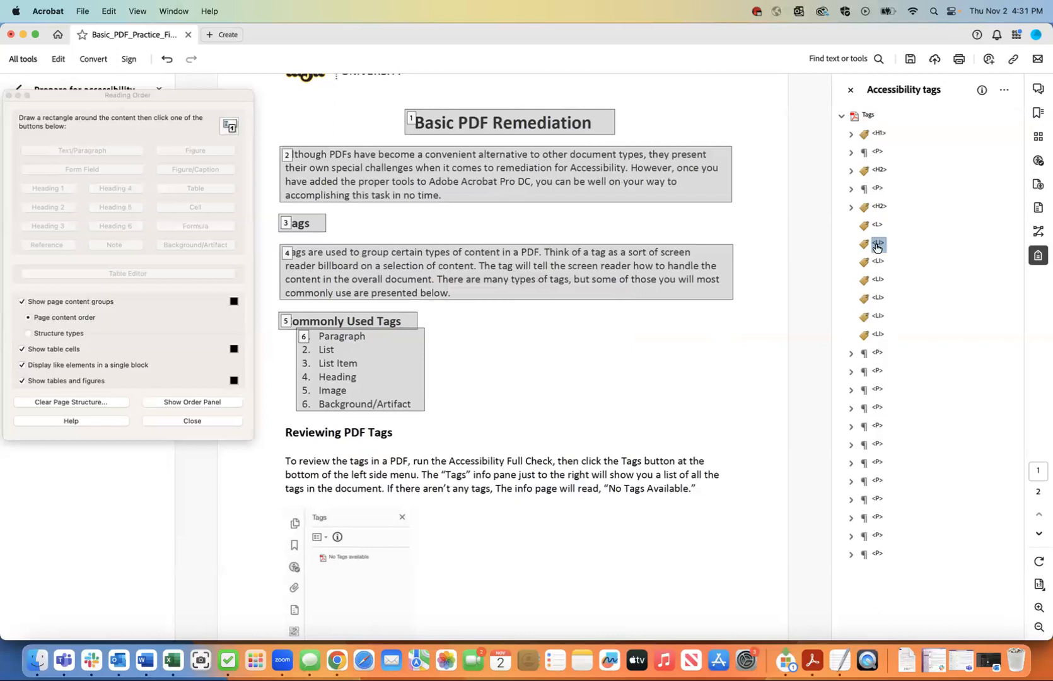
{"action": "left_click", "coordinate": [878, 335], "text": "shift"}
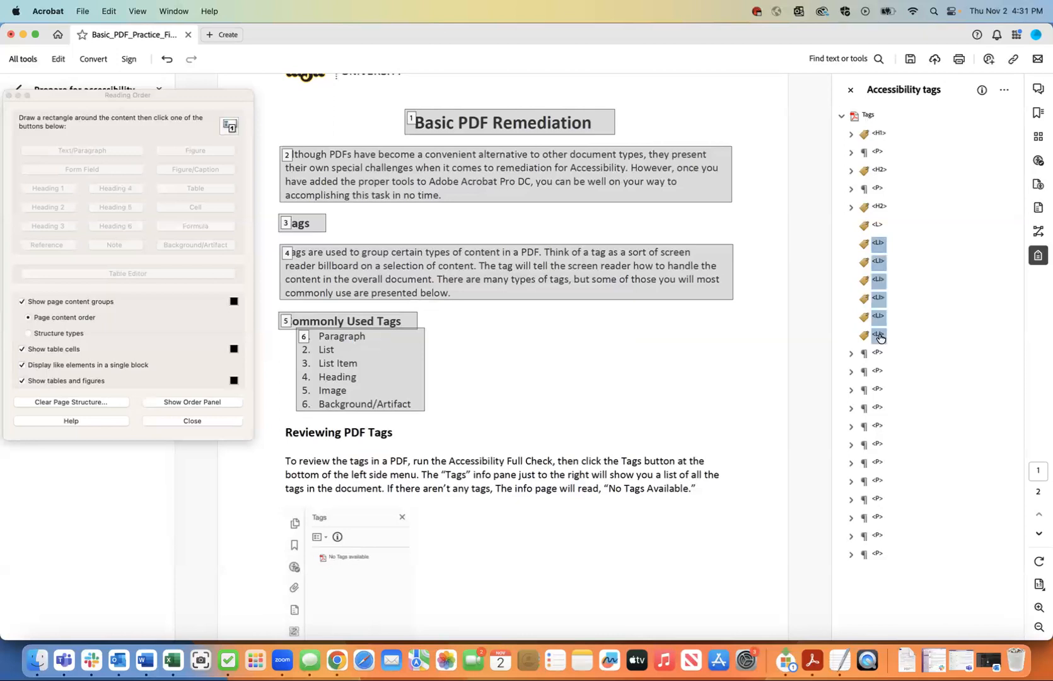
{"action": "right_click", "coordinate": [880, 338]}
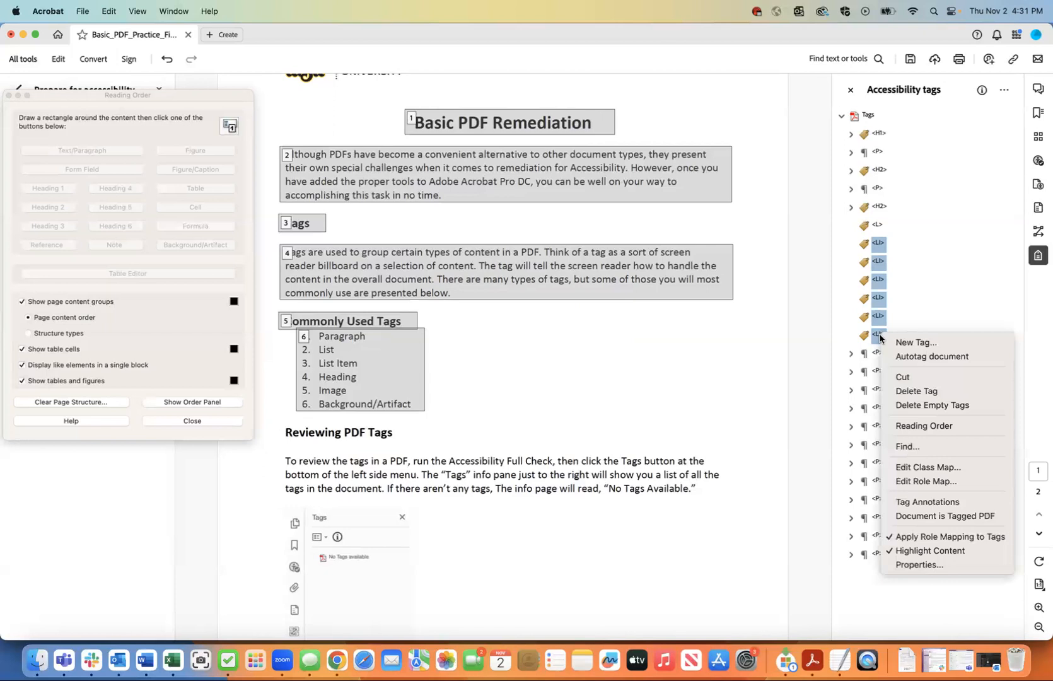
{"action": "left_click", "coordinate": [896, 377]}
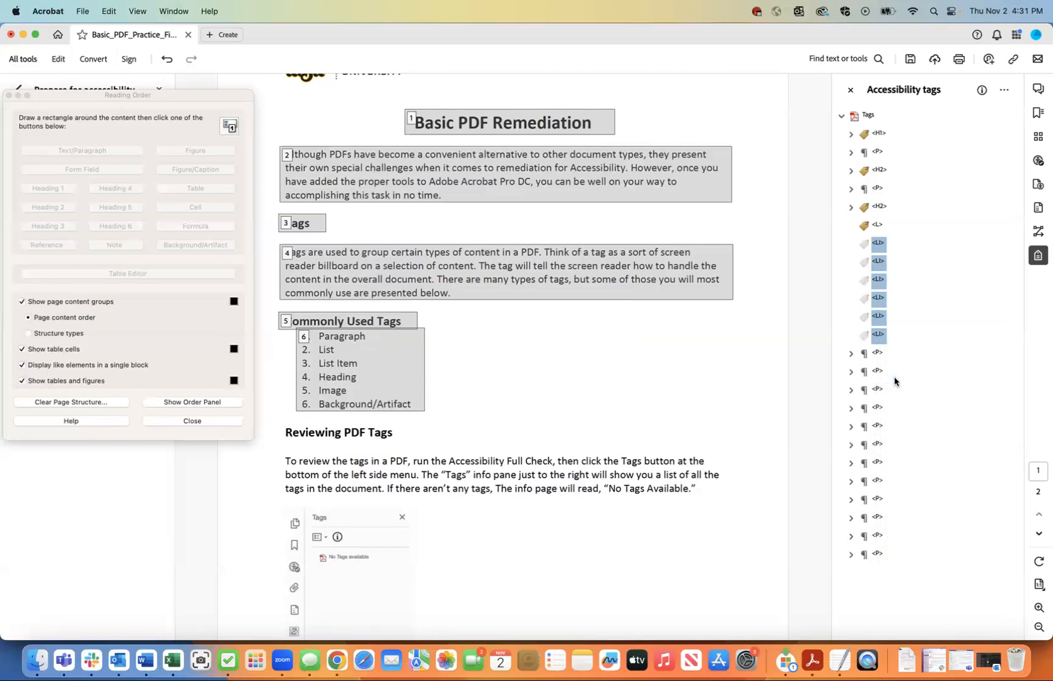
{"action": "left_click", "coordinate": [877, 226]}
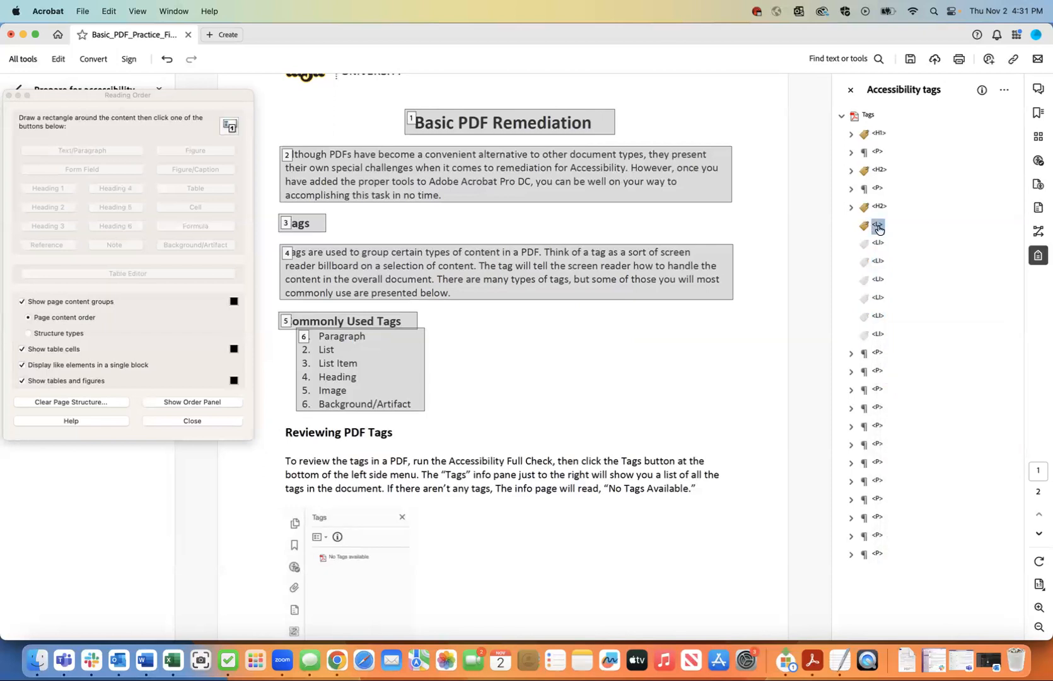
{"action": "right_click", "coordinate": [878, 228]}
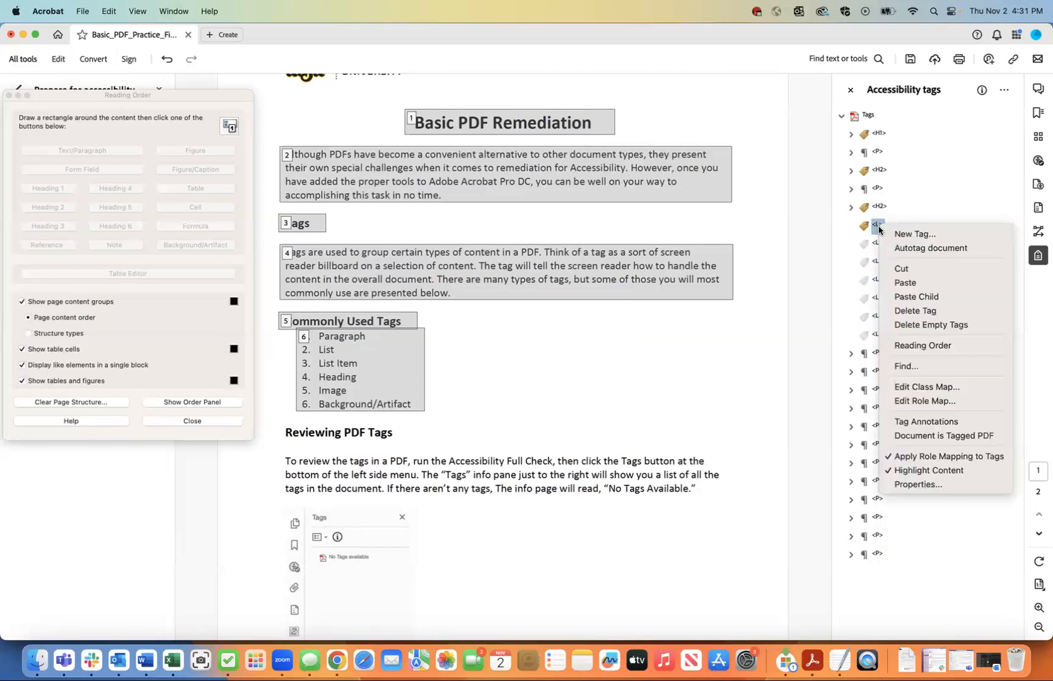
{"action": "left_click", "coordinate": [905, 297]}
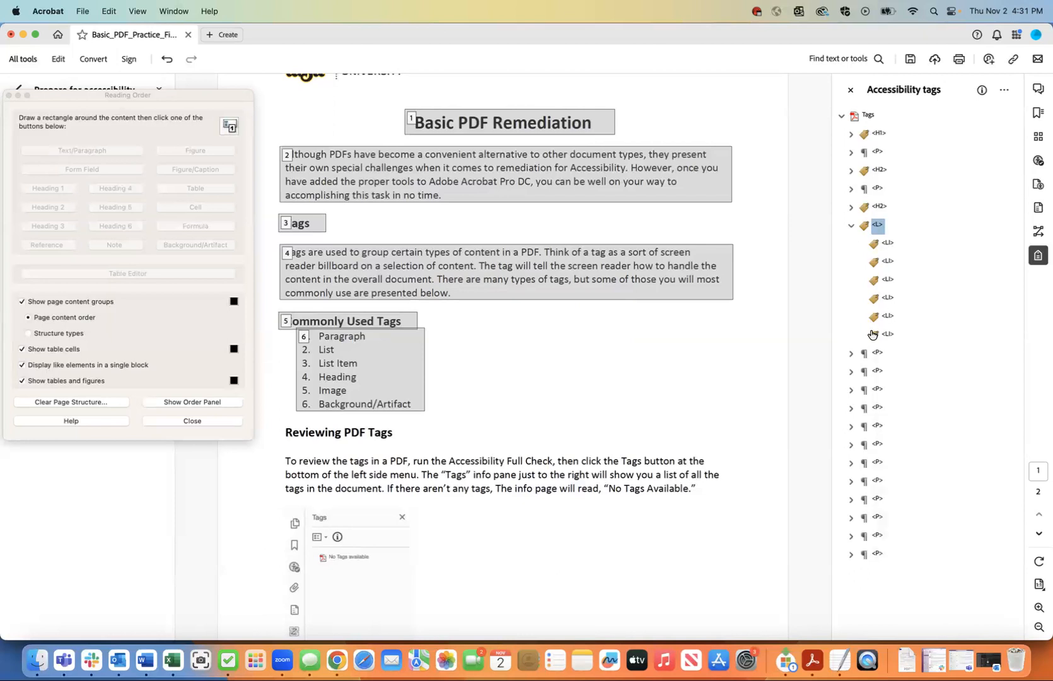
Change the first list item's number tag to type Label and its text tag "Paragraph" to type List Item Body.
{"action": "left_click", "coordinate": [878, 355]}
{"action": "left_click", "coordinate": [877, 372]}
{"action": "left_click", "coordinate": [876, 354]}
{"action": "right_click", "coordinate": [875, 357]}
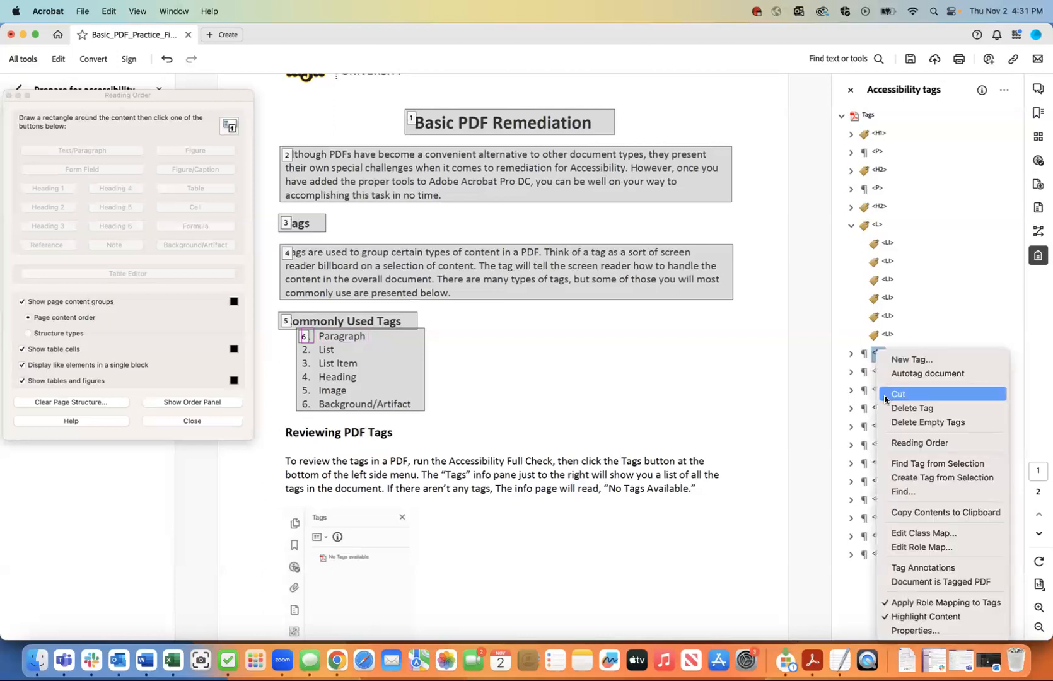
{"action": "left_click", "coordinate": [917, 628]}
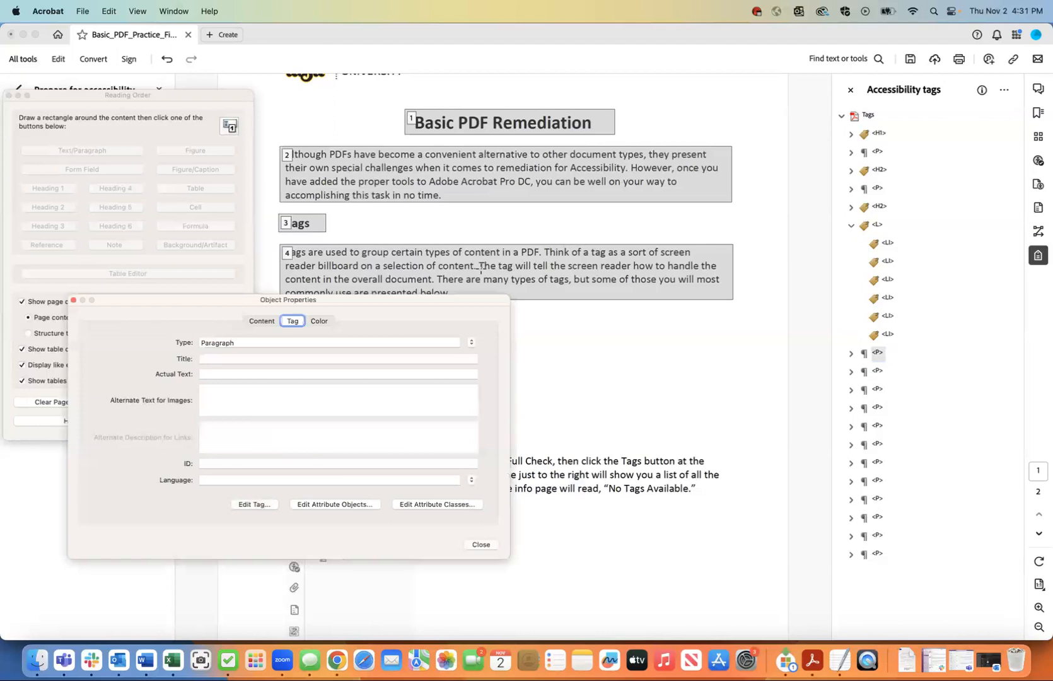
{"action": "left_click", "coordinate": [470, 341]}
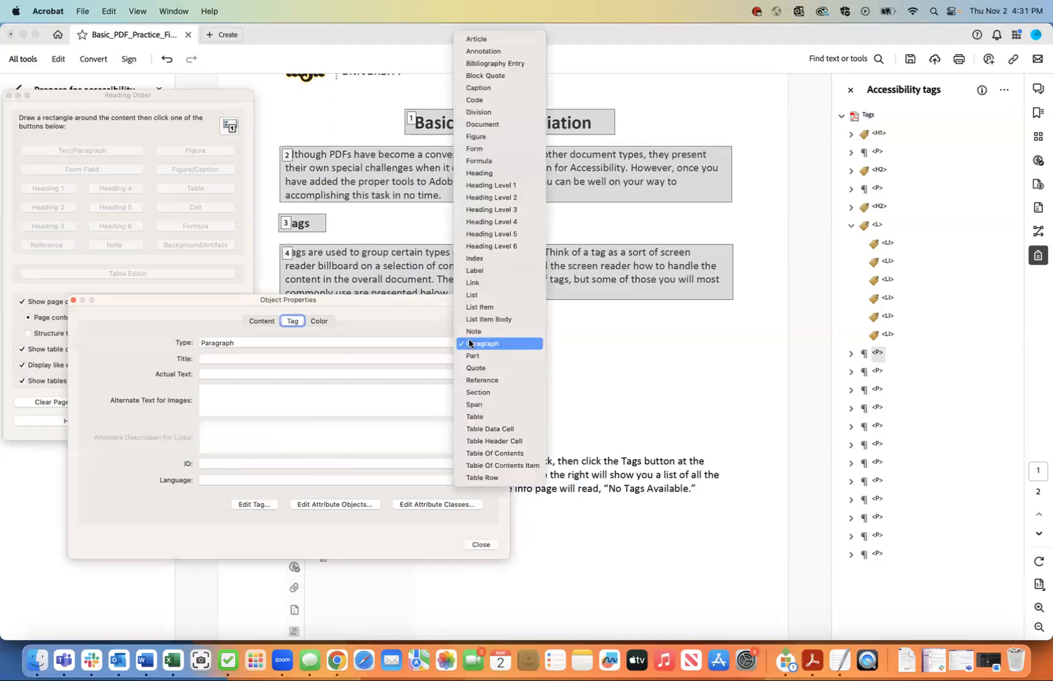
{"action": "left_click", "coordinate": [474, 270]}
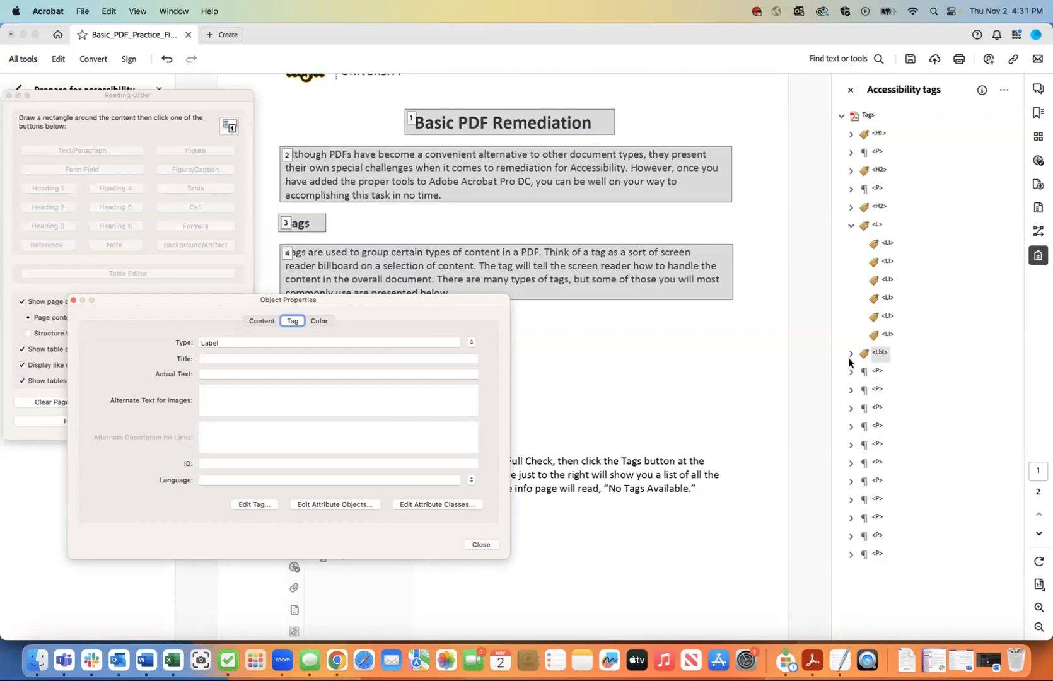
{"action": "left_click", "coordinate": [878, 372]}
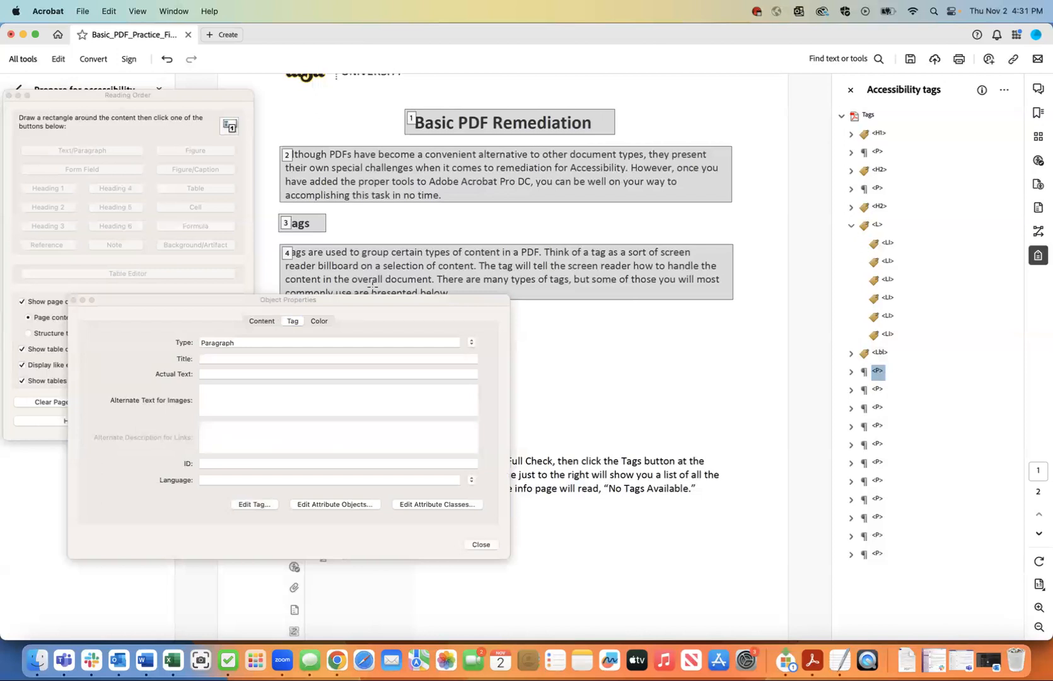
{"action": "left_click", "coordinate": [469, 344]}
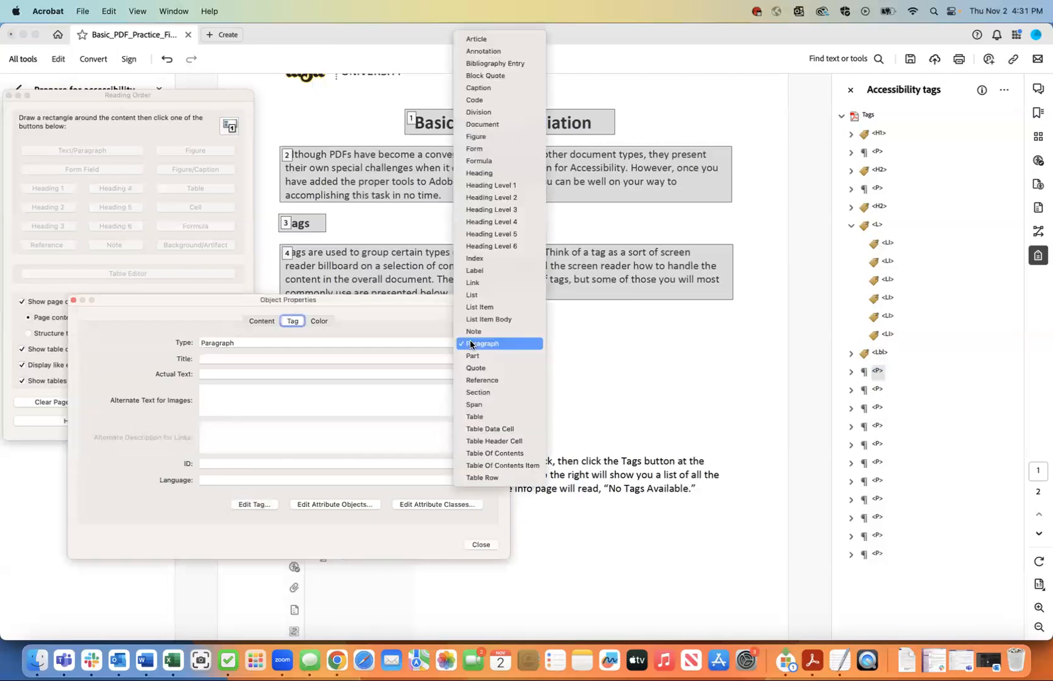
{"action": "left_click", "coordinate": [480, 319]}
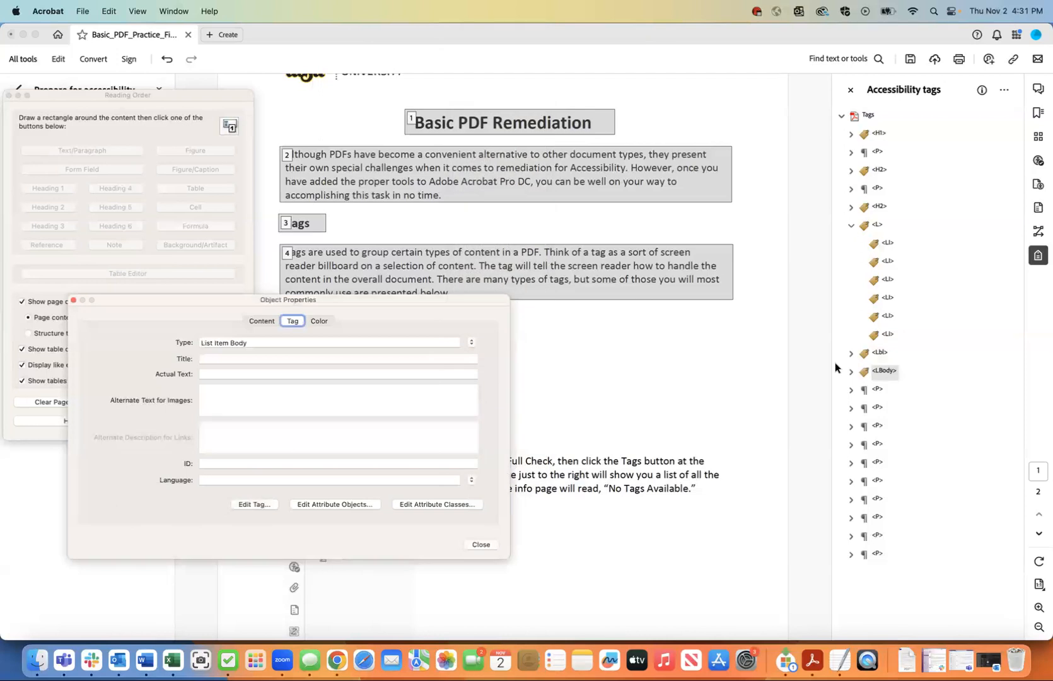
Change the second list item's number tag "2." to type Label and its text tag "List" to List Item Body.
{"action": "left_click", "coordinate": [875, 391]}
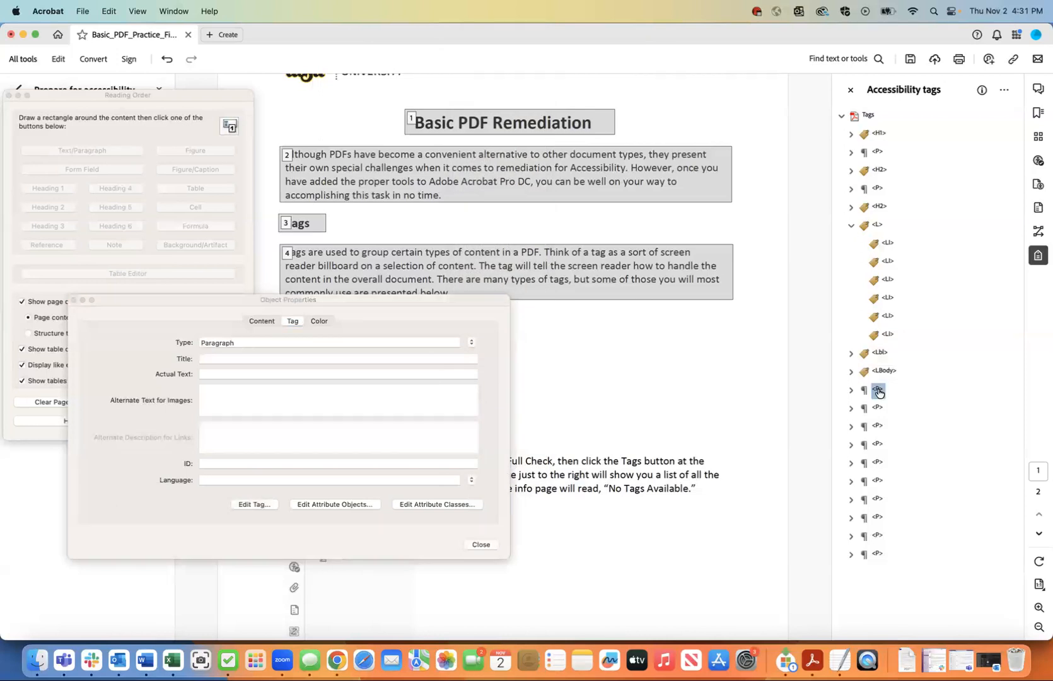
{"action": "left_click", "coordinate": [470, 342]}
{"action": "left_click", "coordinate": [474, 271]}
{"action": "left_click", "coordinate": [471, 344]}
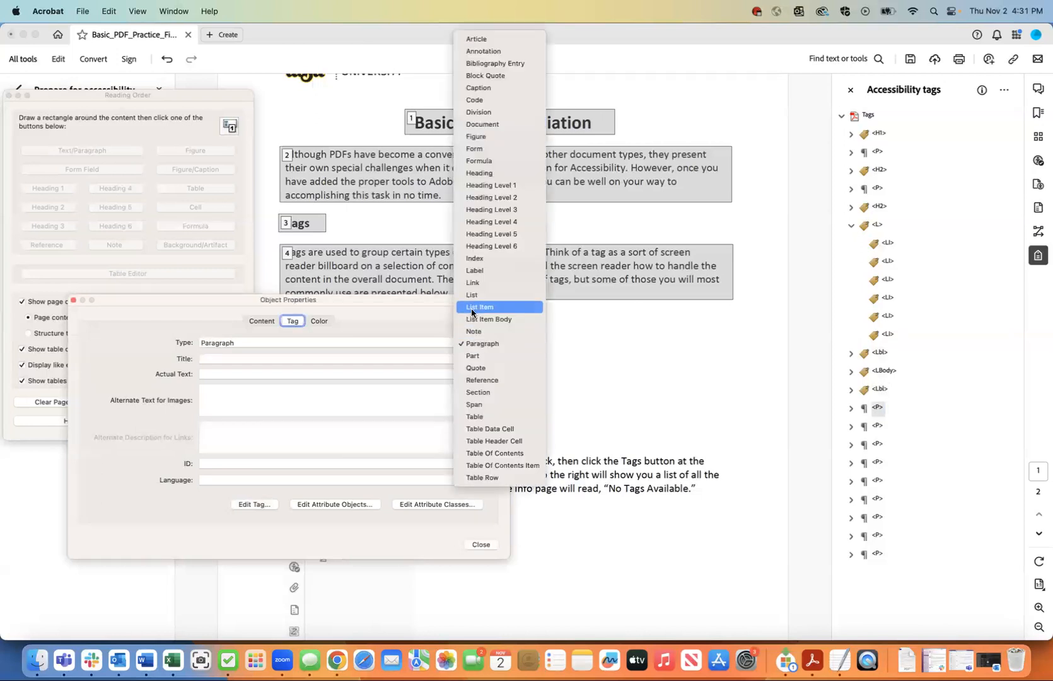
{"action": "left_click", "coordinate": [472, 319]}
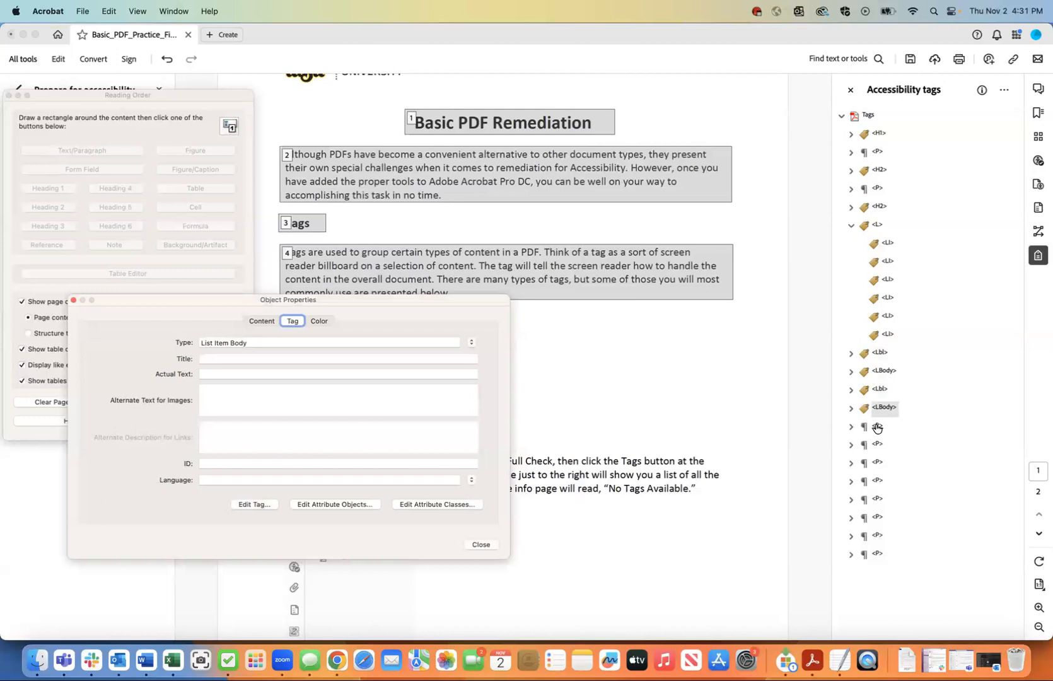
Change the third list item's number tag "3." to type Label and its text tag "List Item" to List Item Body.
{"action": "left_click", "coordinate": [876, 427]}
{"action": "left_click", "coordinate": [471, 342]}
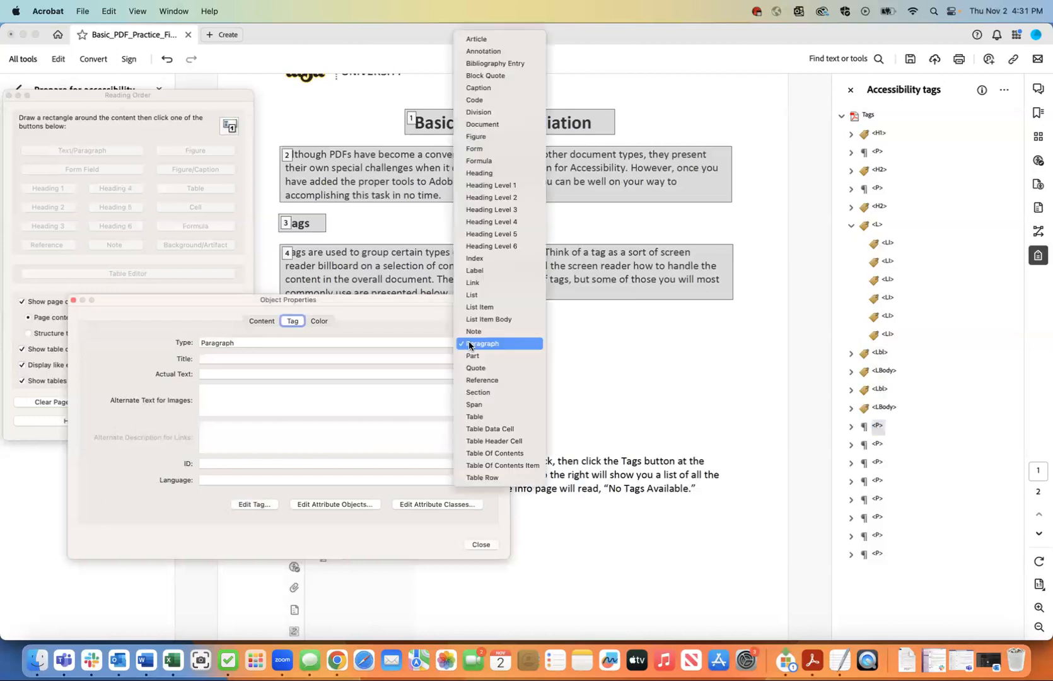
{"action": "left_click", "coordinate": [474, 270]}
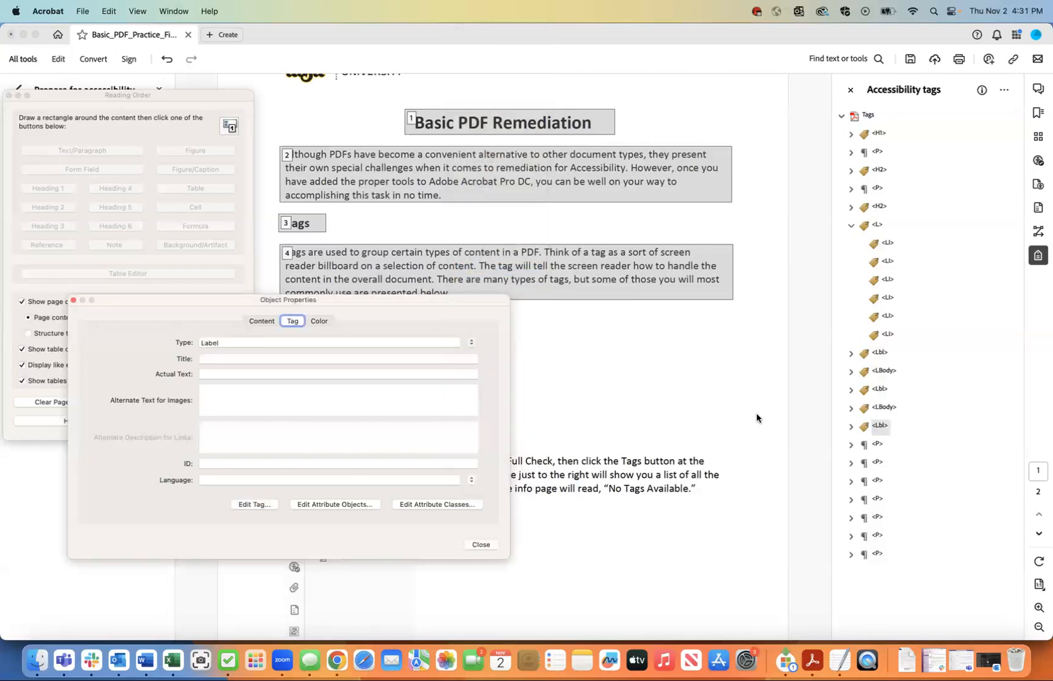
{"action": "left_click", "coordinate": [862, 443]}
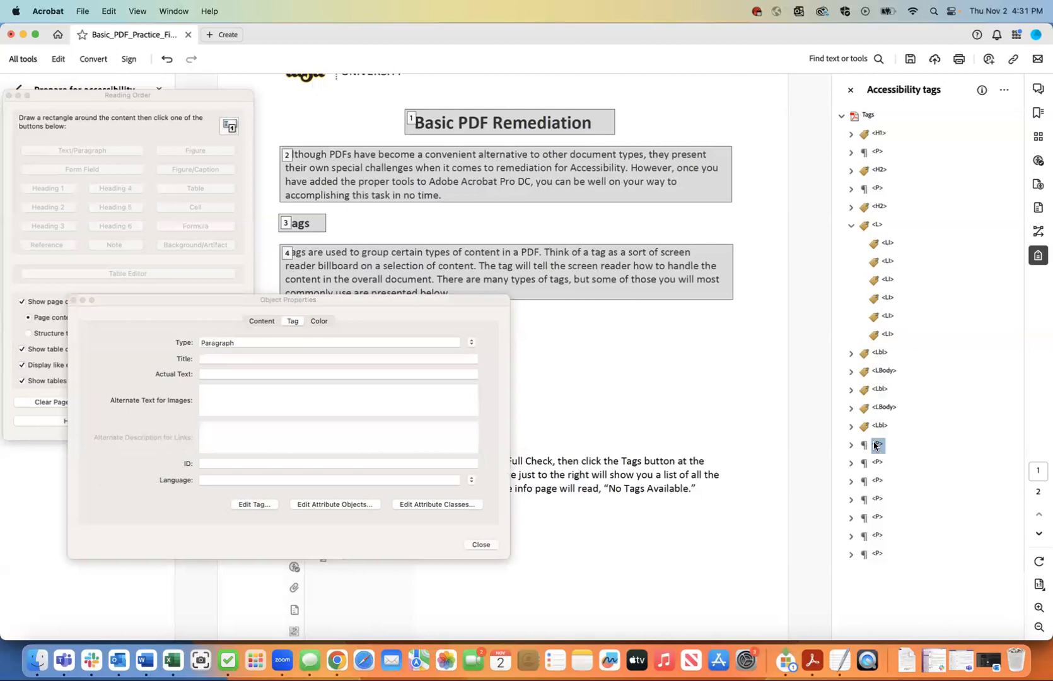
{"action": "left_click", "coordinate": [472, 341]}
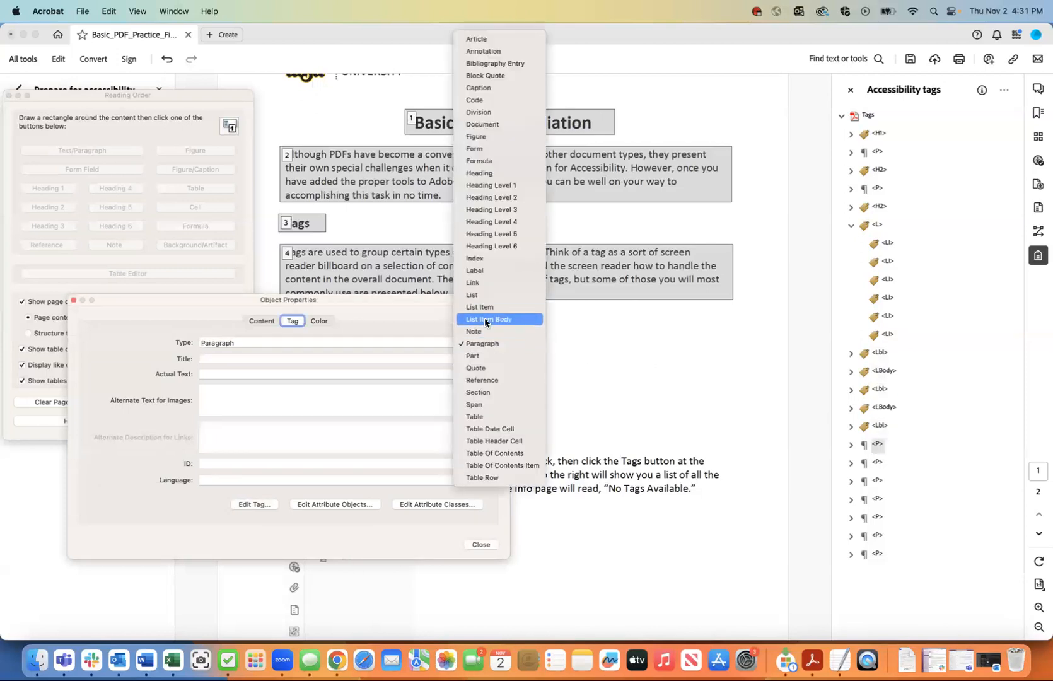
{"action": "left_click", "coordinate": [487, 319]}
Change the fourth list item's number tag "4." to type Label and its text tag "Heading" to List Item Body.
{"action": "left_click", "coordinate": [876, 462]}
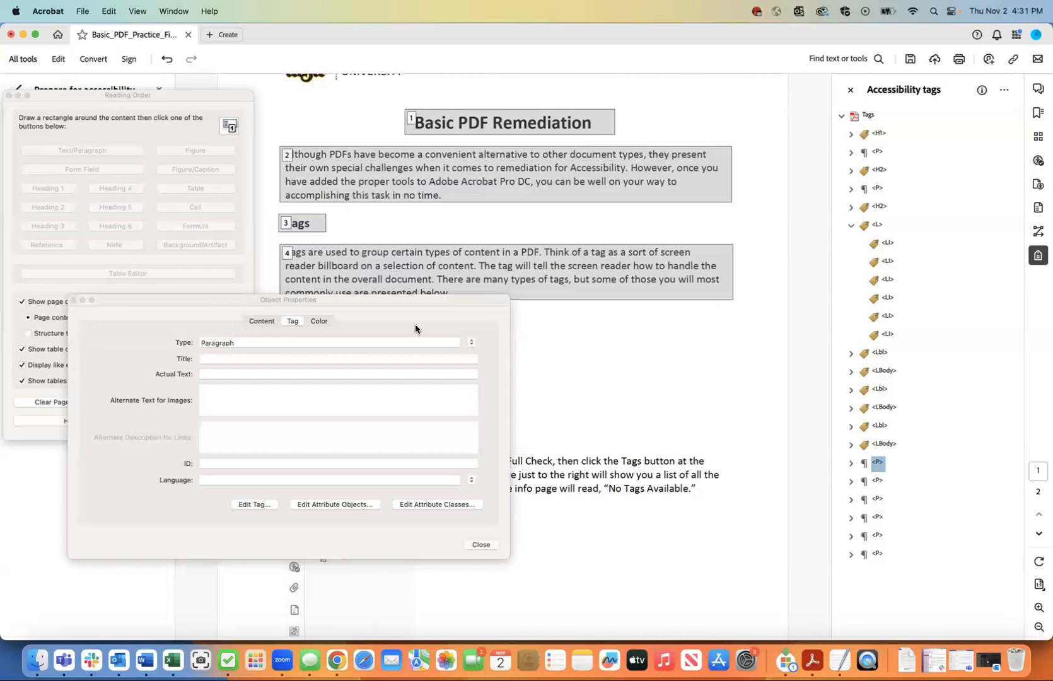
{"action": "left_click", "coordinate": [472, 343]}
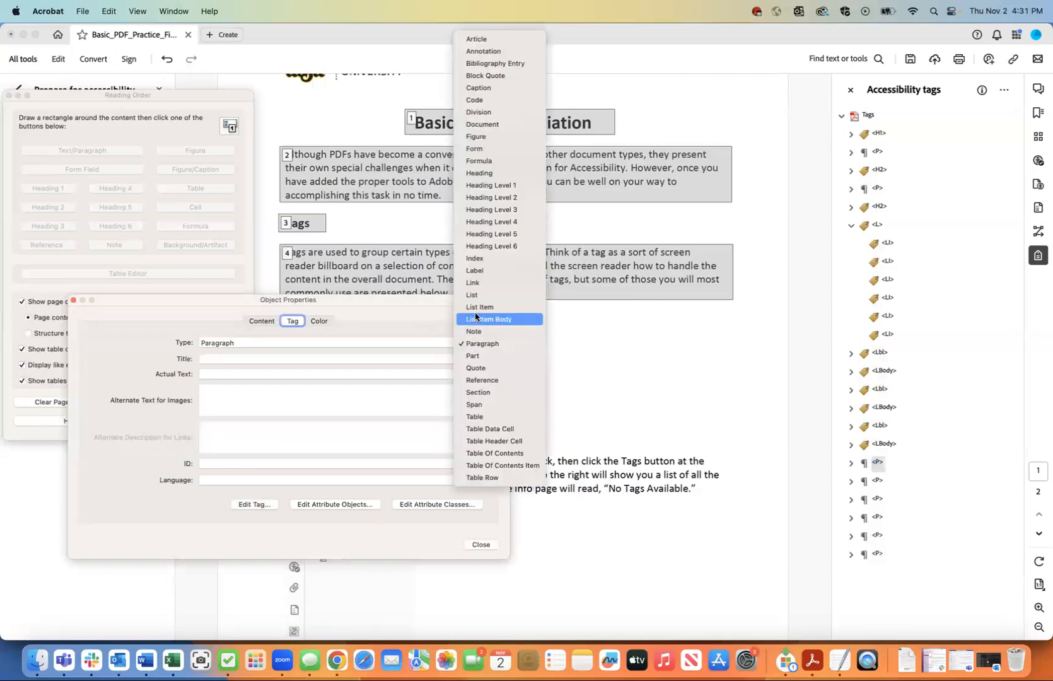
{"action": "left_click", "coordinate": [474, 270]}
{"action": "left_click", "coordinate": [877, 481]}
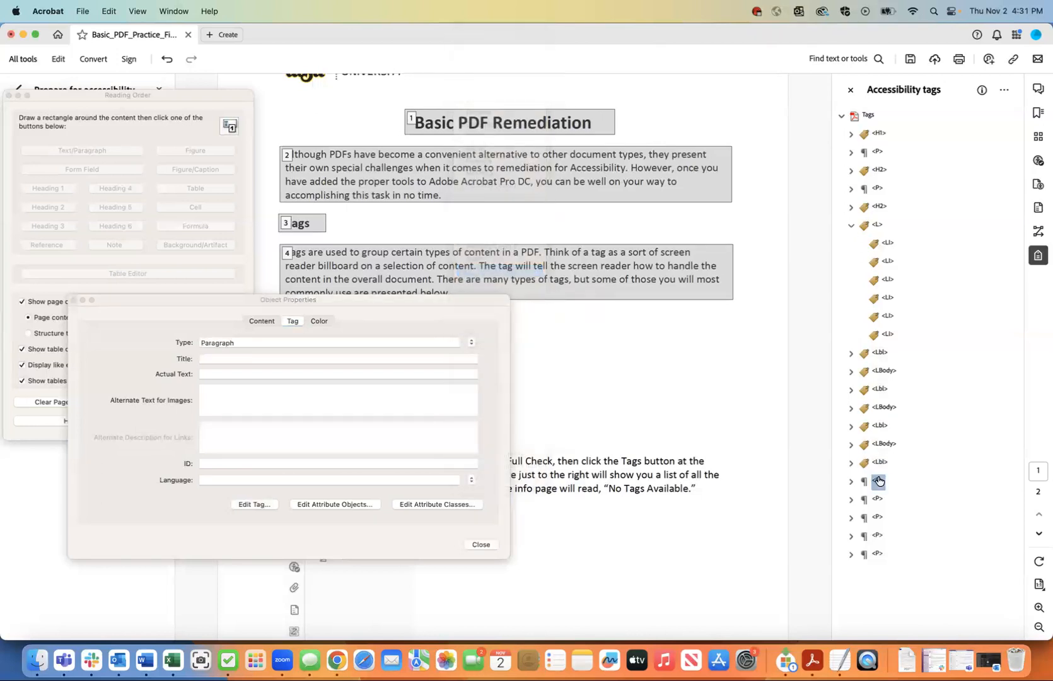
{"action": "left_click", "coordinate": [472, 343]}
{"action": "left_click", "coordinate": [476, 325]}
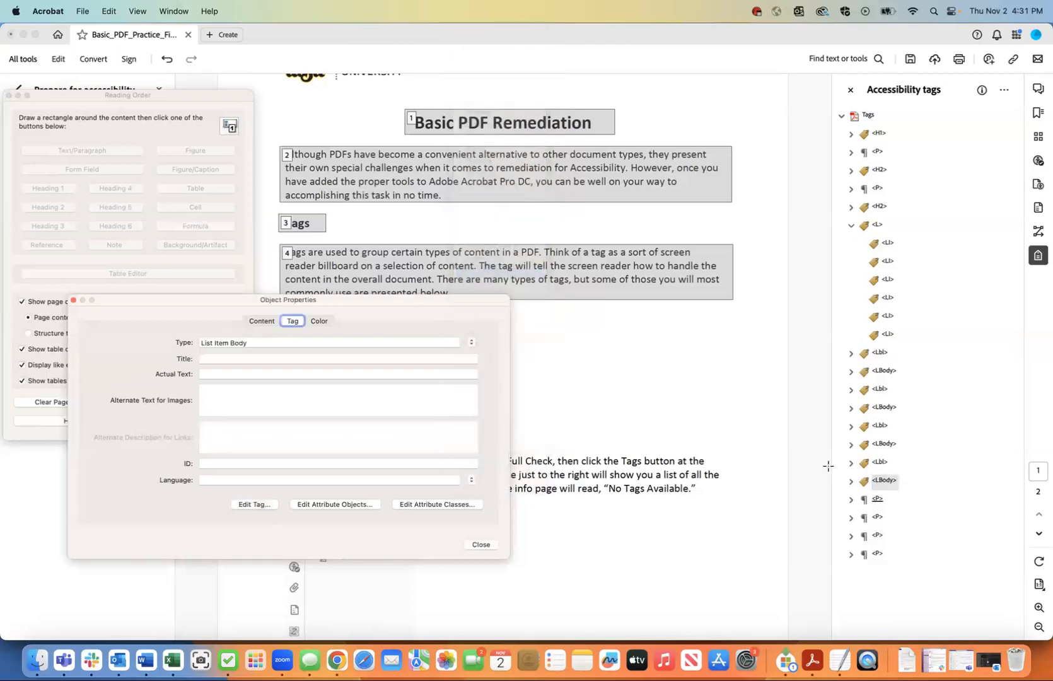
Change the fifth list item's number tag "5." to type Label and its text tag "Image" to List Item Body.
{"action": "left_click", "coordinate": [877, 499]}
{"action": "left_click", "coordinate": [471, 343]}
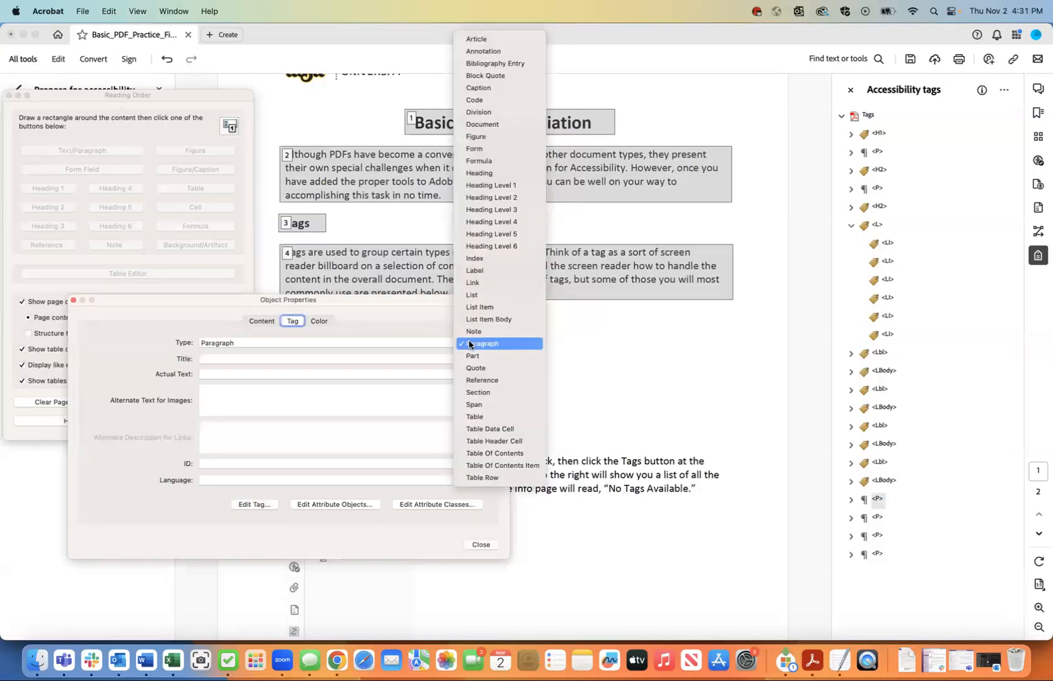
{"action": "left_click", "coordinate": [474, 271]}
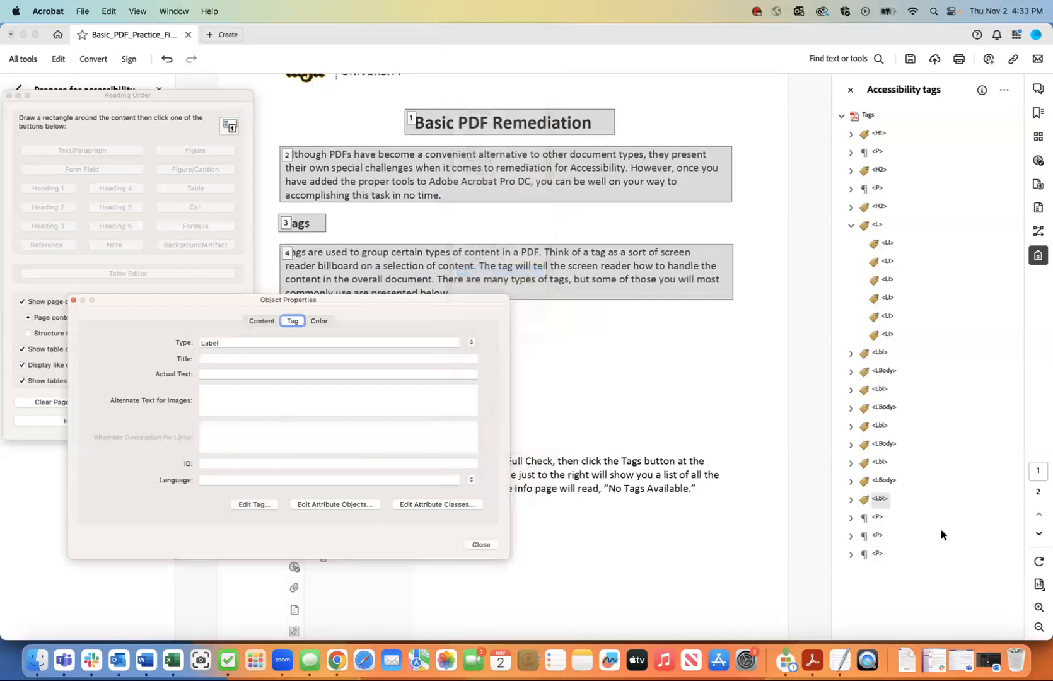
{"action": "left_click", "coordinate": [876, 517]}
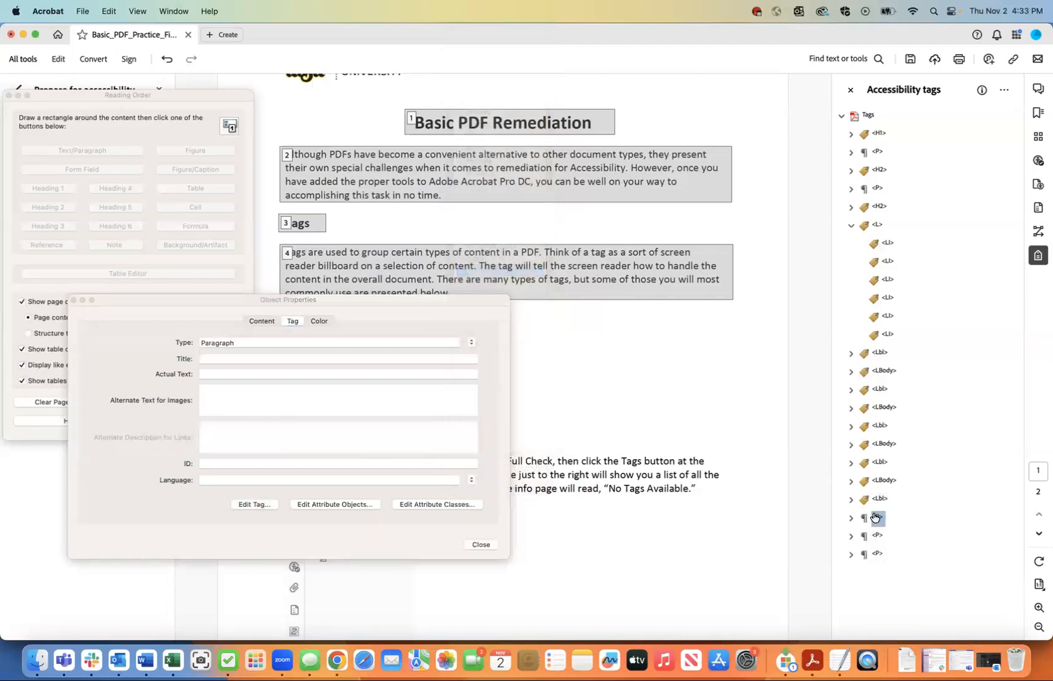
{"action": "left_click", "coordinate": [469, 342]}
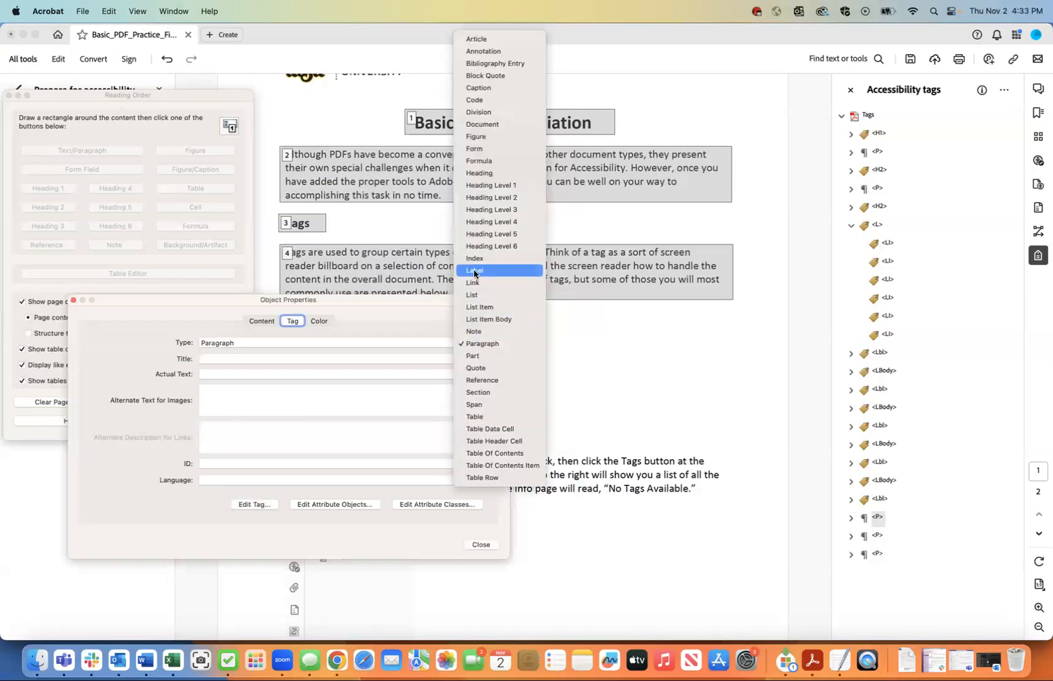
{"action": "left_click", "coordinate": [479, 320]}
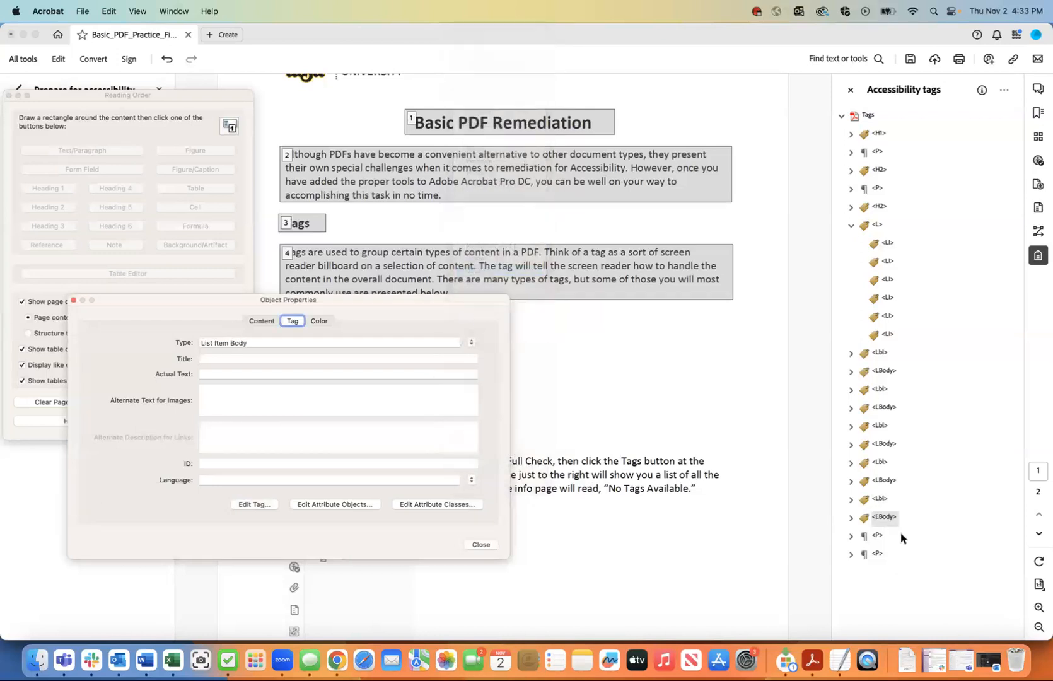
Change the sixth list item's number tag "6." to Label and its text tag "Background/Artifact" to List Item Body, and close the tag properties.
{"action": "left_click", "coordinate": [877, 535]}
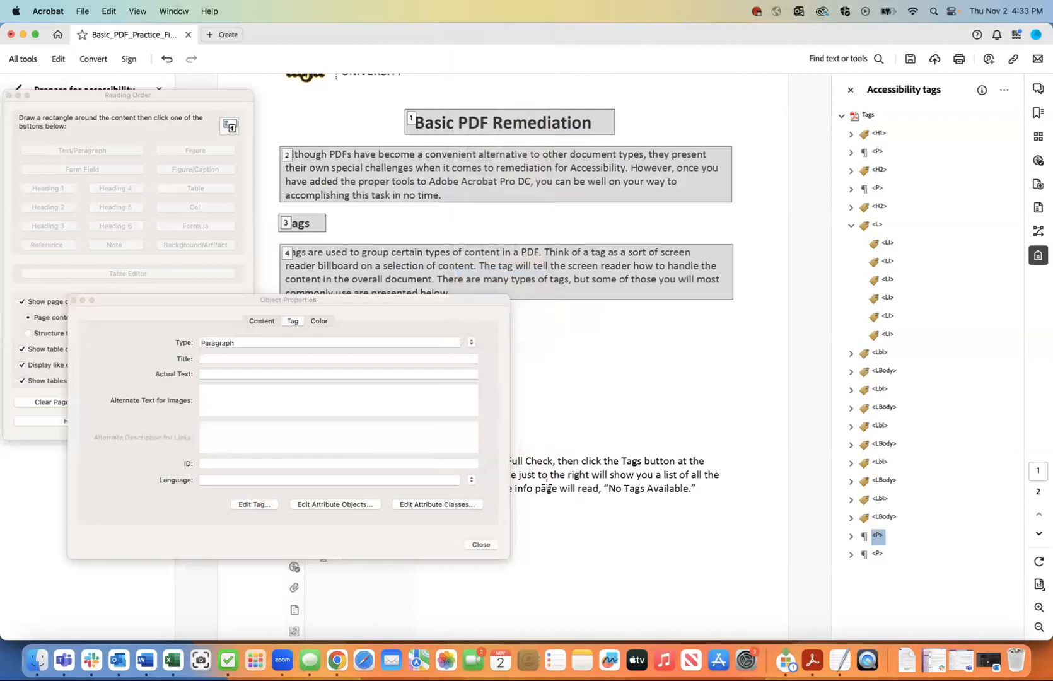
{"action": "left_click", "coordinate": [469, 344]}
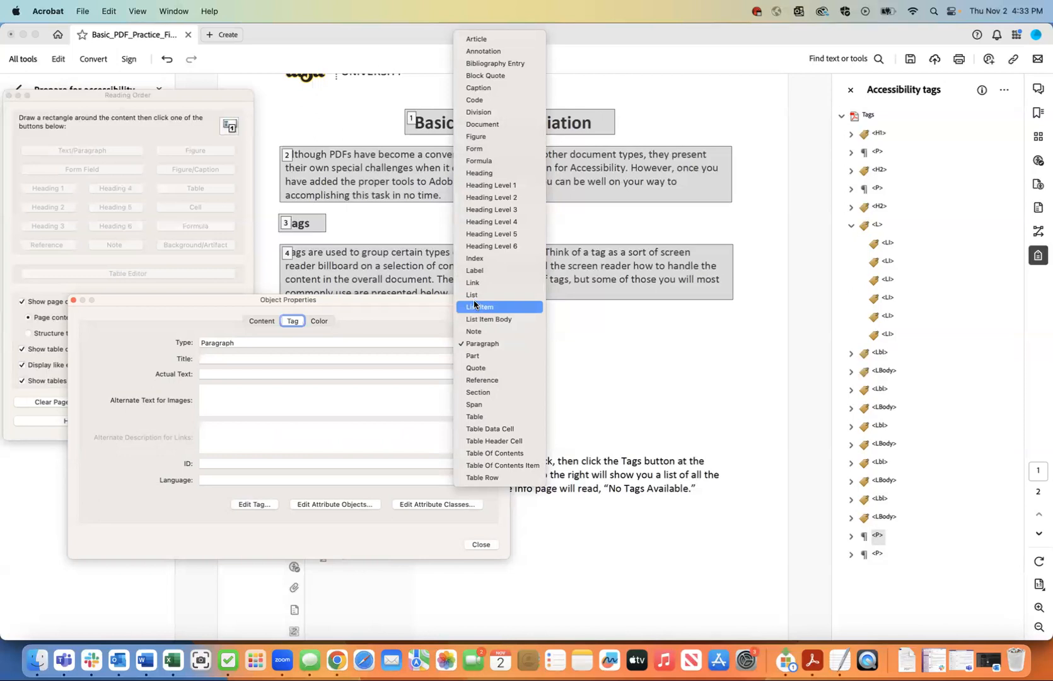
{"action": "left_click", "coordinate": [475, 270]}
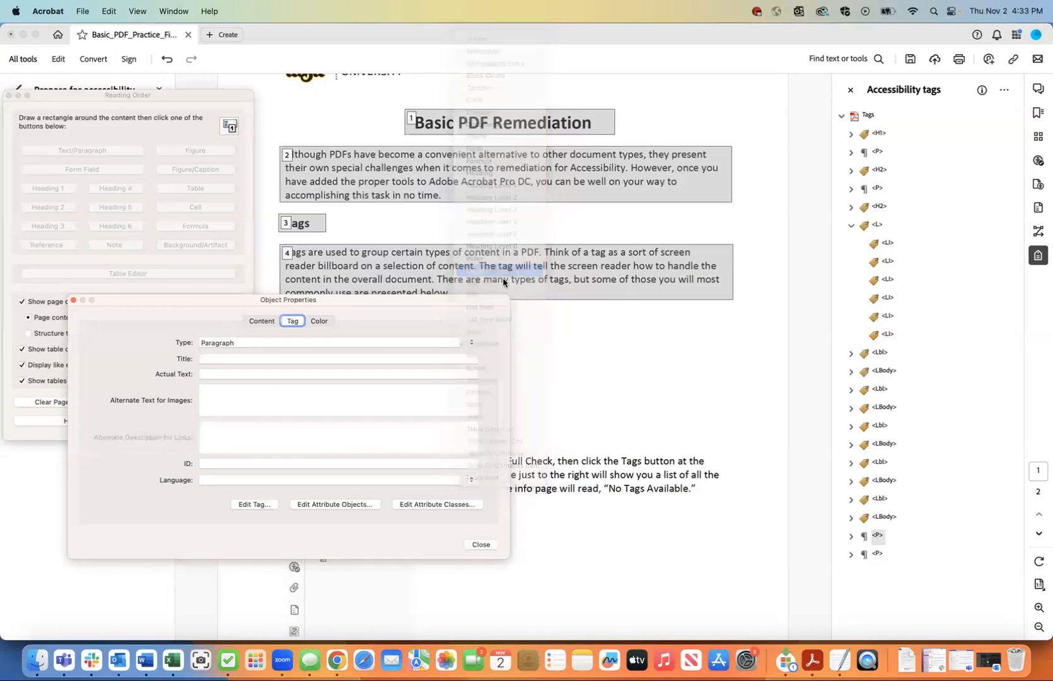
{"action": "left_click", "coordinate": [876, 555]}
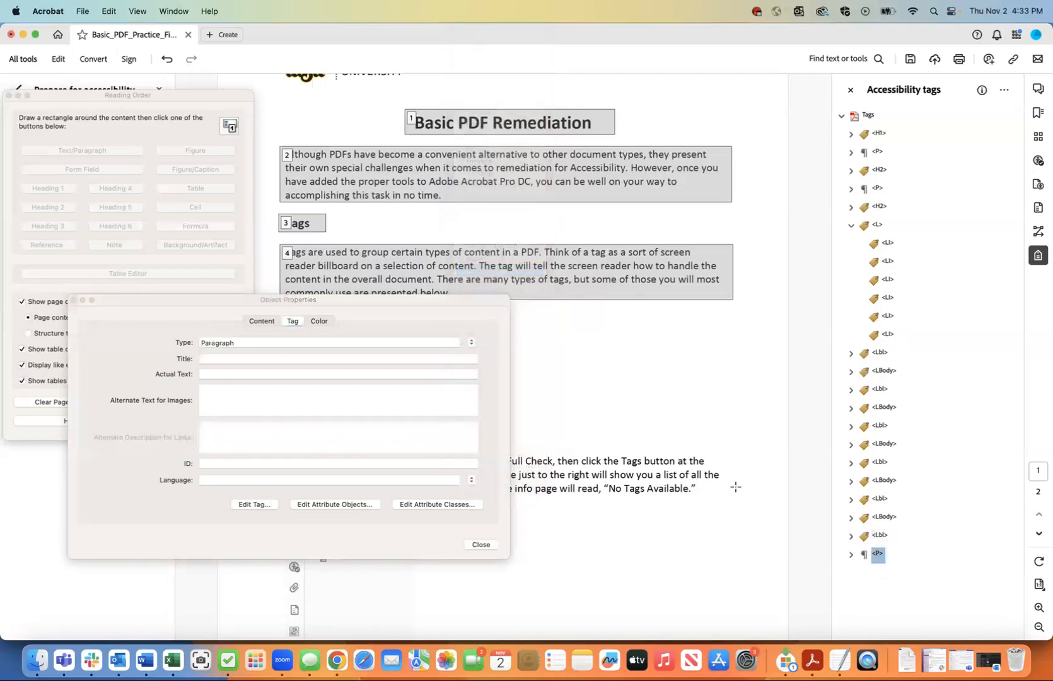
{"action": "left_click", "coordinate": [470, 342]}
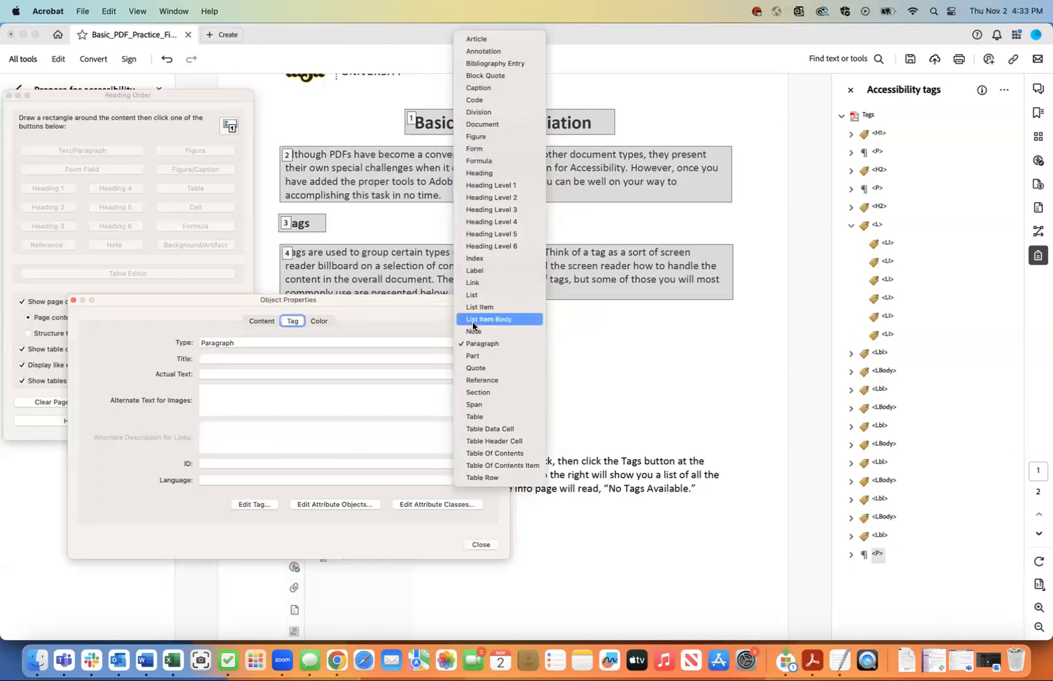
{"action": "left_click", "coordinate": [474, 319]}
{"action": "left_click", "coordinate": [480, 544]}
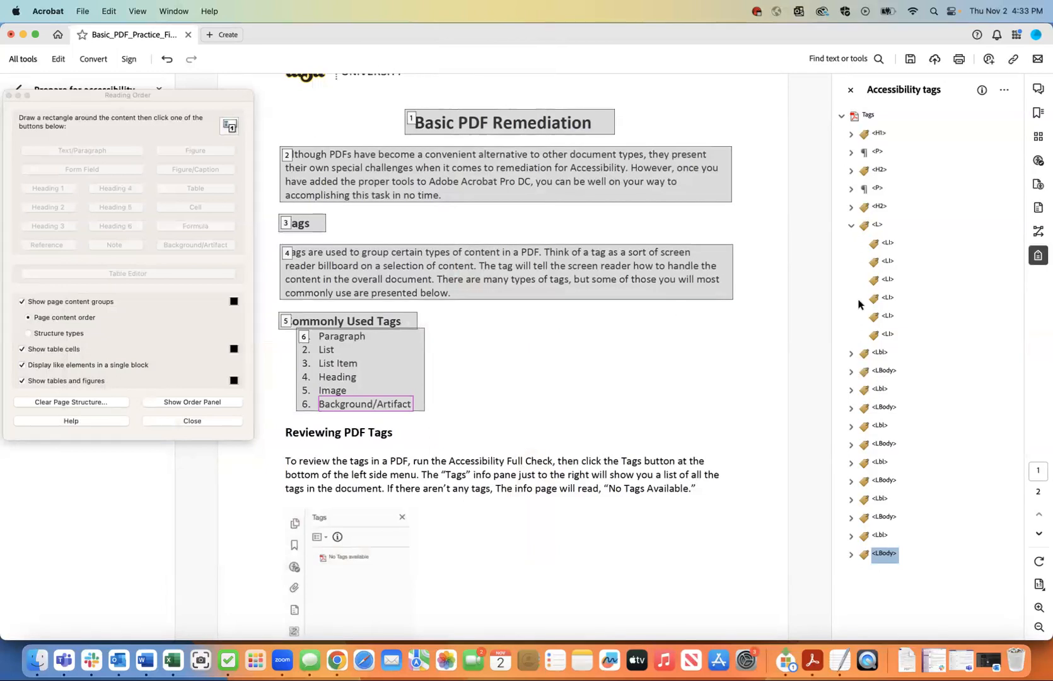
Cut the Label and List Item Body tags of "Paragraph" and paste them as children of the first List Item tag.
{"action": "left_click", "coordinate": [879, 353]}
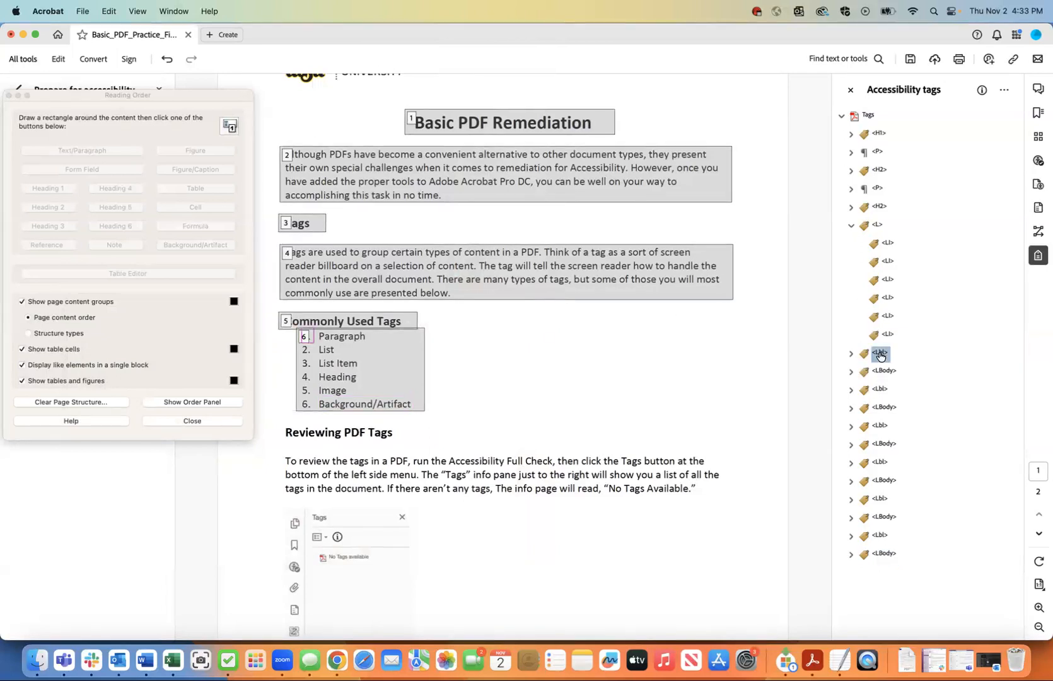
{"action": "left_click_drag", "start_coordinate": [880, 356], "coordinate": [882, 375]}
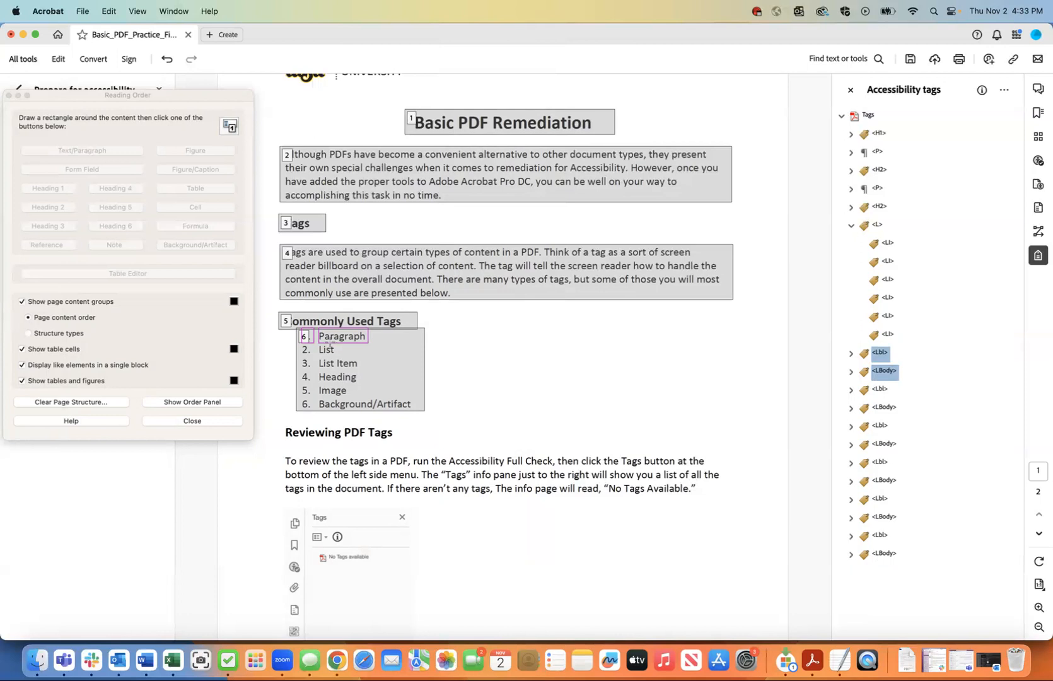
{"action": "right_click", "coordinate": [880, 353]}
{"action": "left_click", "coordinate": [902, 391]}
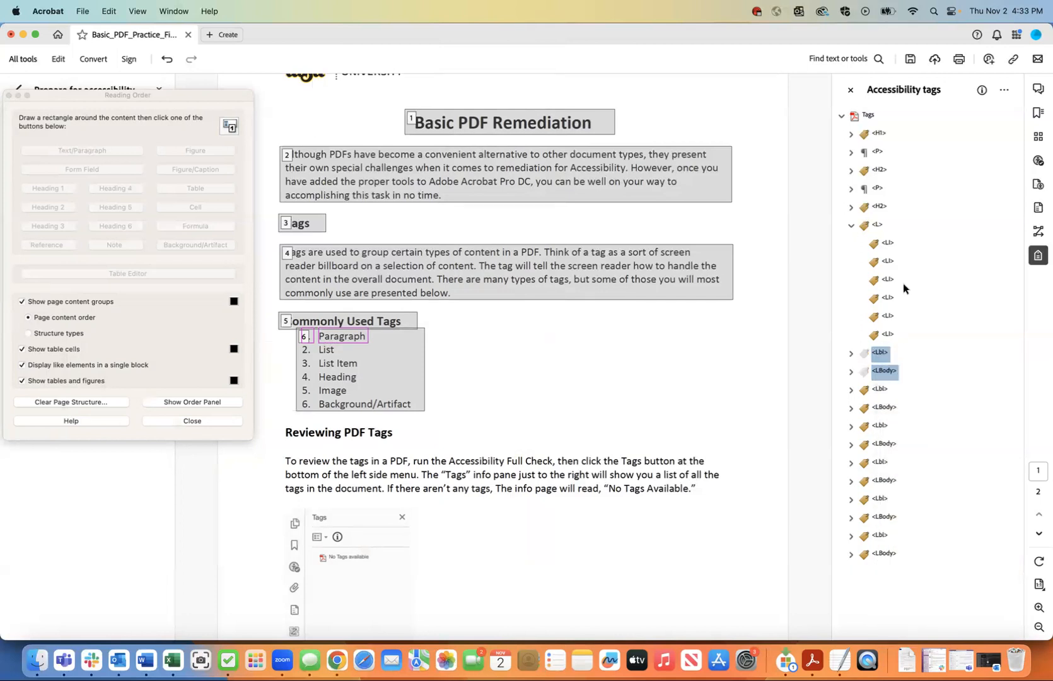
{"action": "left_click", "coordinate": [888, 244]}
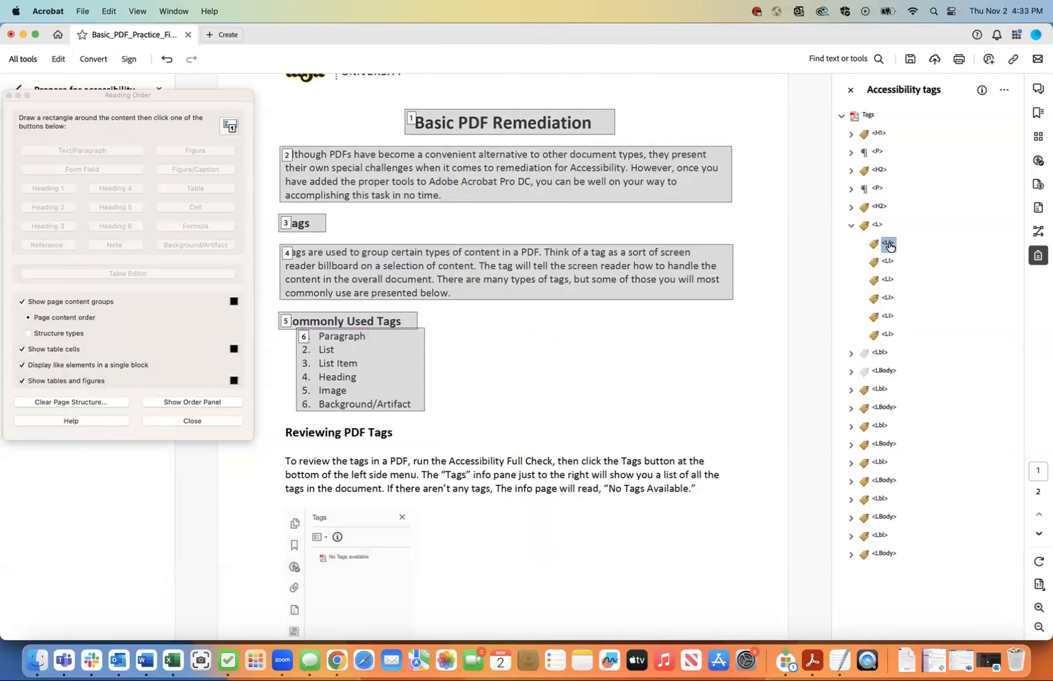
{"action": "right_click", "coordinate": [890, 246]}
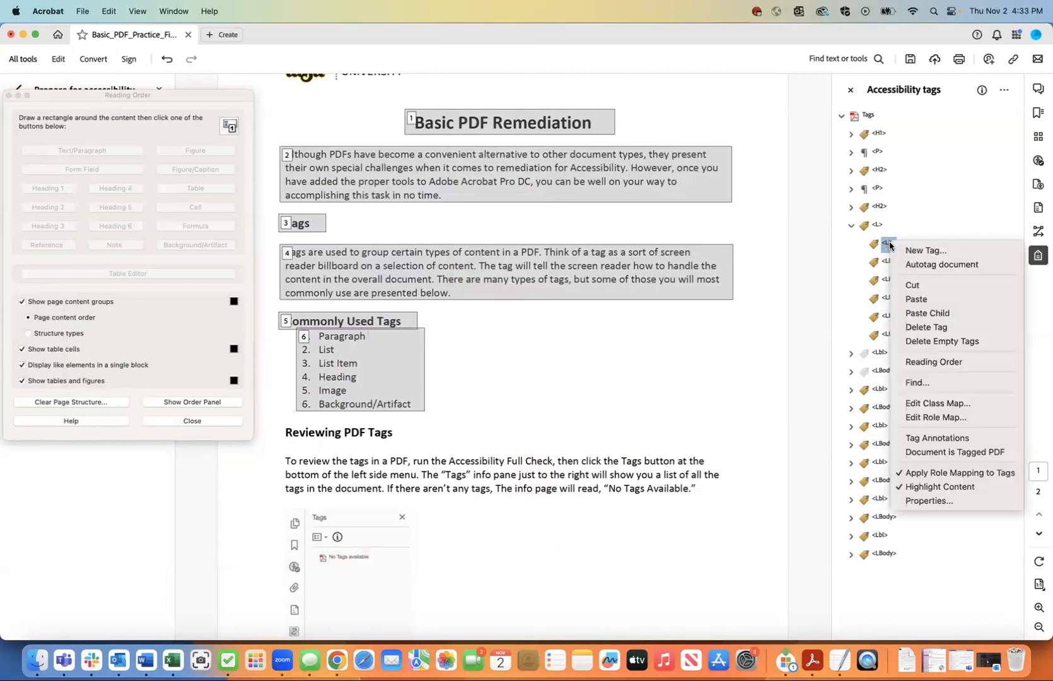
{"action": "left_click", "coordinate": [916, 313]}
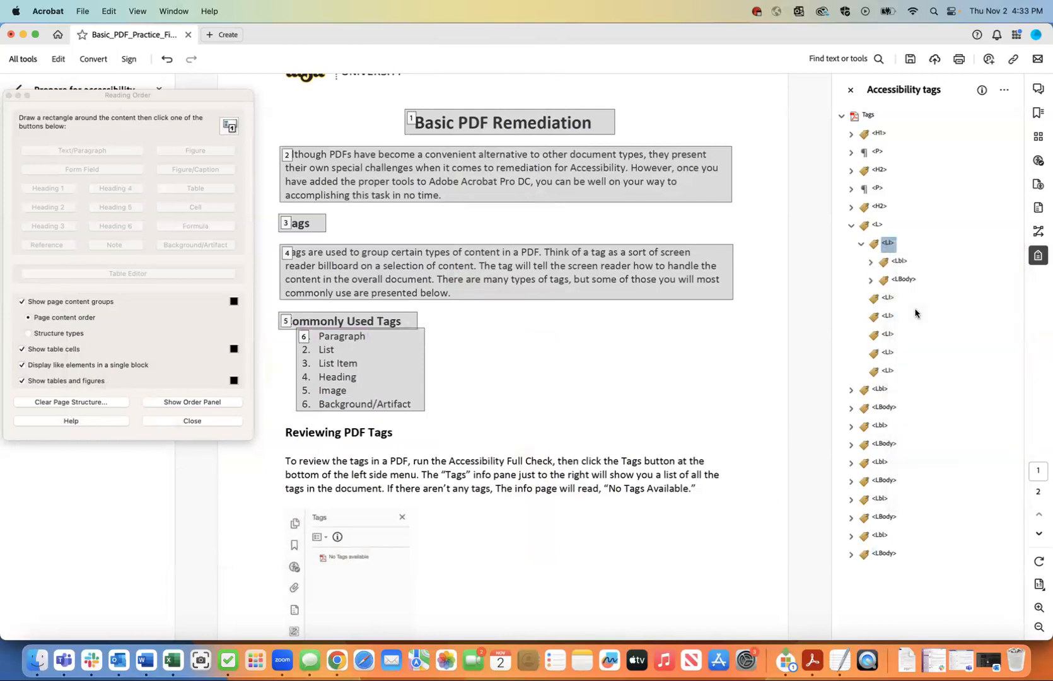
{"action": "left_click", "coordinate": [861, 244]}
{"action": "left_click", "coordinate": [876, 227]}
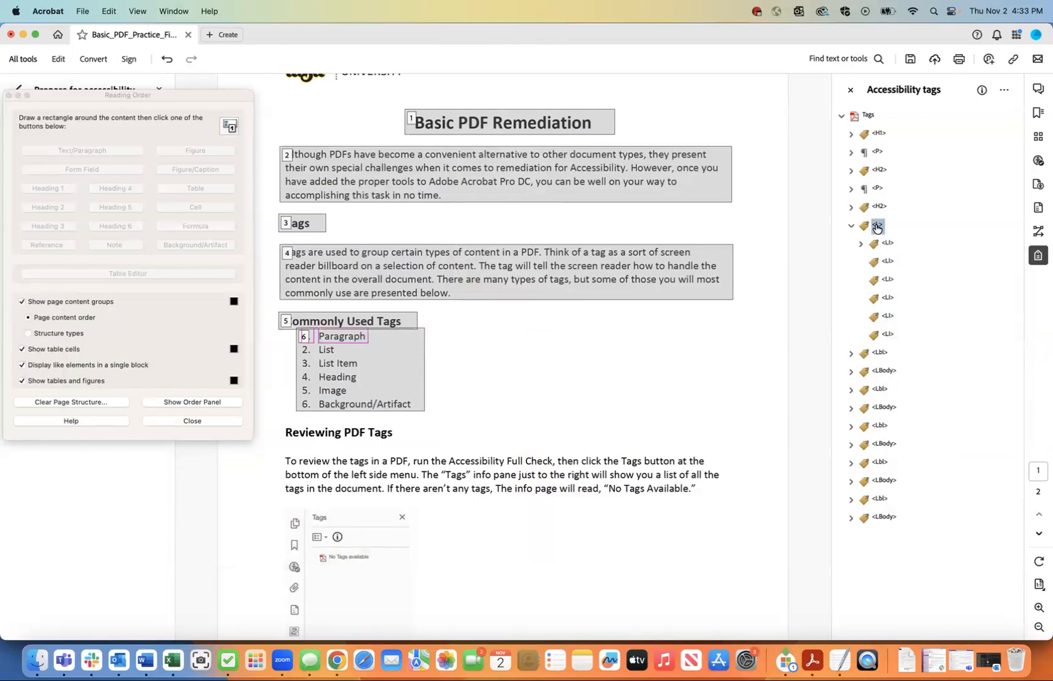
{"action": "left_click", "coordinate": [887, 243]}
{"action": "left_click", "coordinate": [859, 244]}
{"action": "left_click", "coordinate": [859, 245]}
Cut the Label and List Item Body tags of "List", paste them as children of the second List Item, and check the nesting.
{"action": "left_click", "coordinate": [880, 355]}
{"action": "left_click_drag", "start_coordinate": [880, 361], "coordinate": [881, 373]}
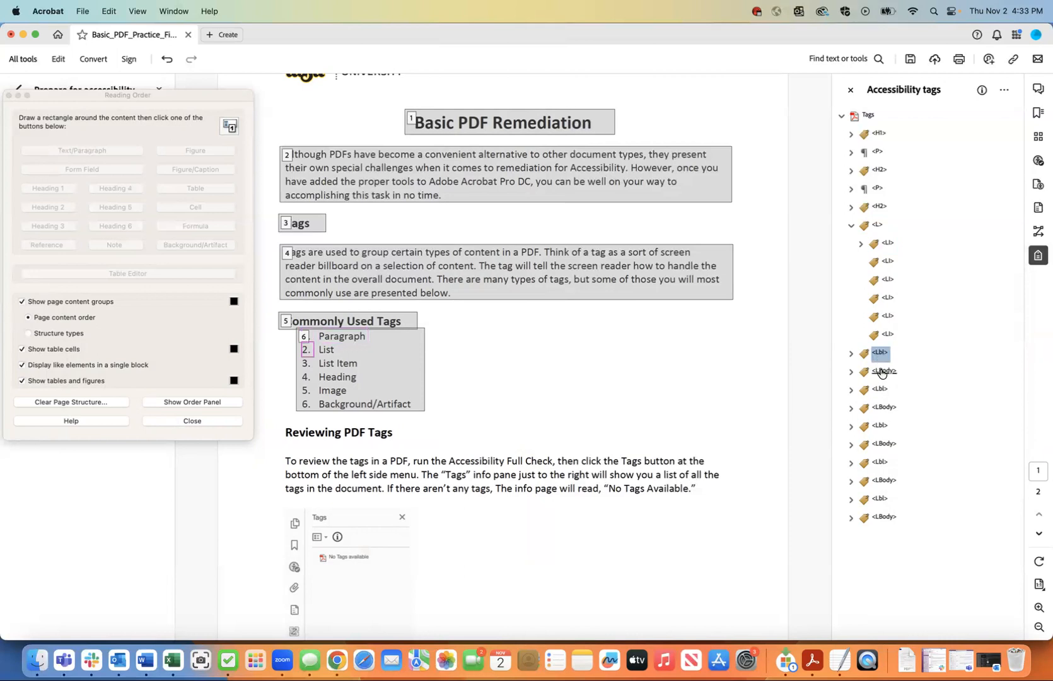
{"action": "left_click", "coordinate": [881, 372], "text": "shift"}
{"action": "right_click", "coordinate": [881, 372]}
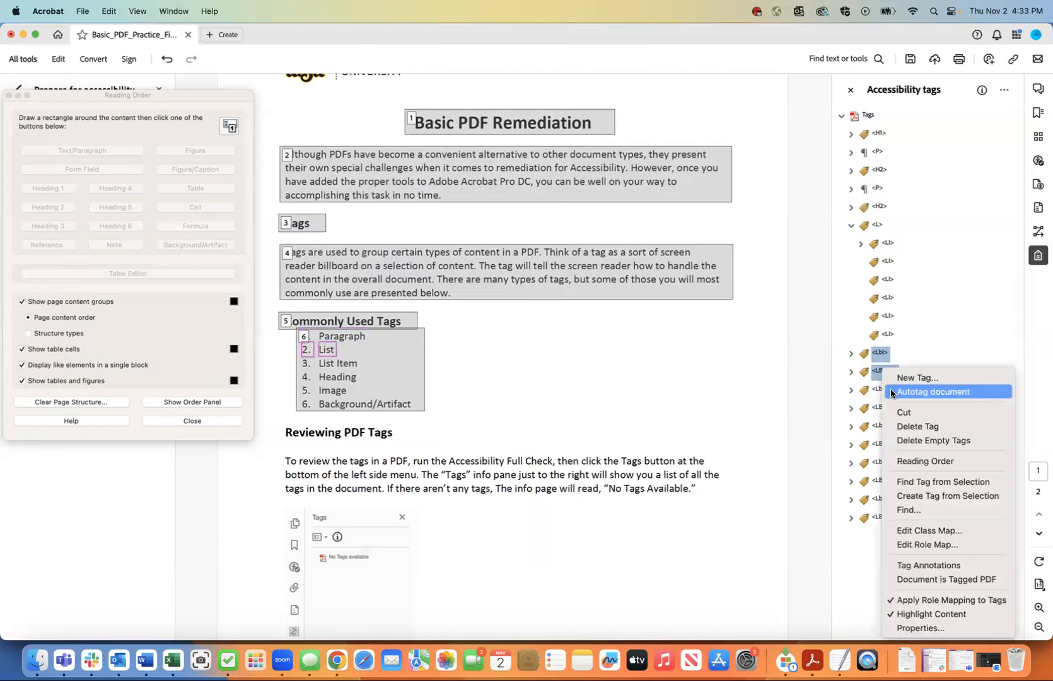
{"action": "left_click", "coordinate": [898, 412]}
{"action": "left_click", "coordinate": [888, 262]}
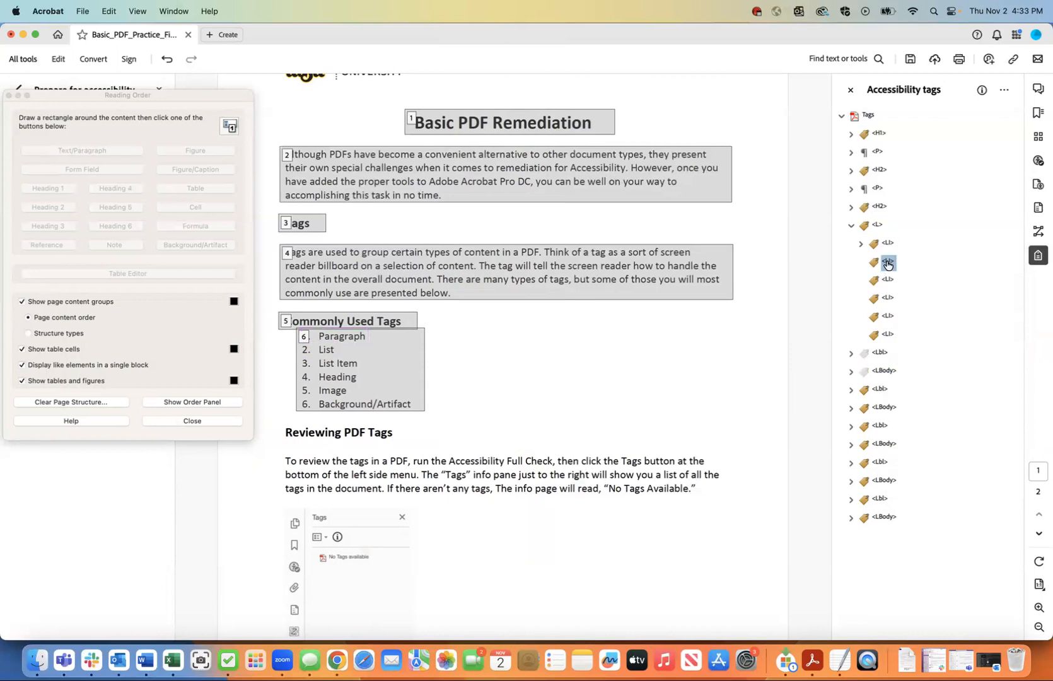
{"action": "right_click", "coordinate": [888, 264]}
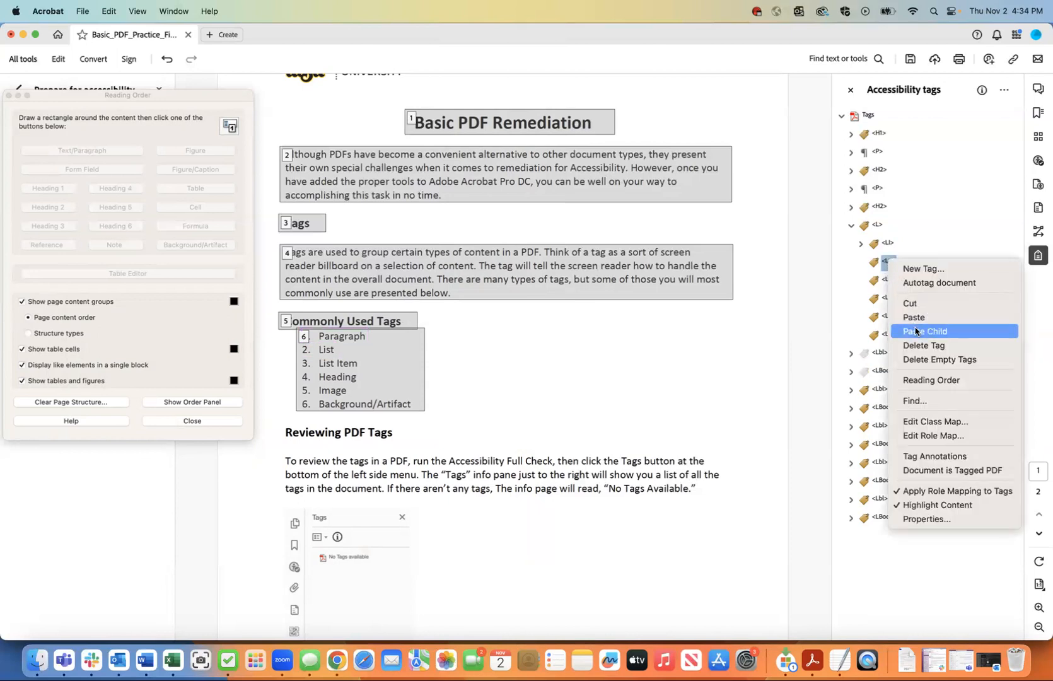
{"action": "left_click", "coordinate": [915, 331]}
{"action": "left_click", "coordinate": [861, 262]}
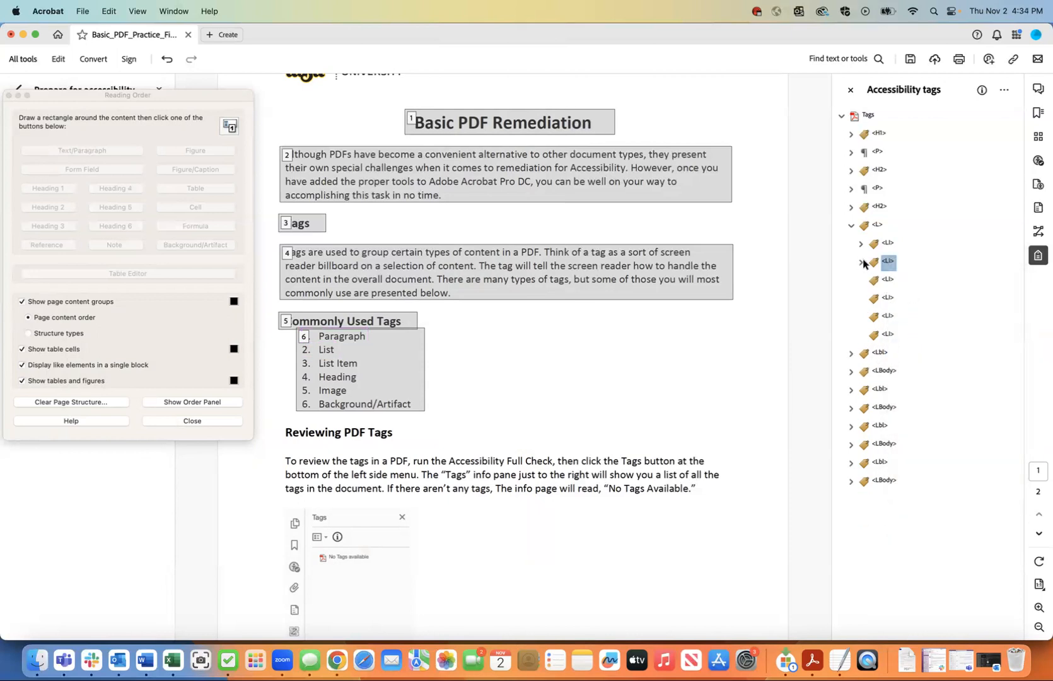
{"action": "left_click", "coordinate": [876, 228]}
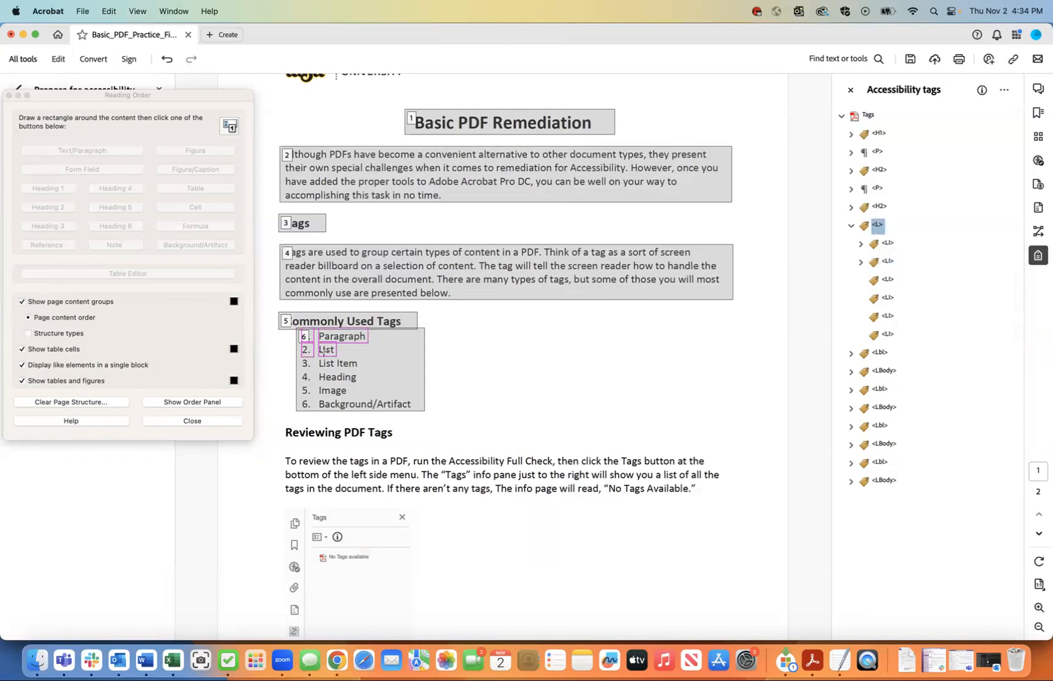
{"action": "left_click", "coordinate": [858, 243]}
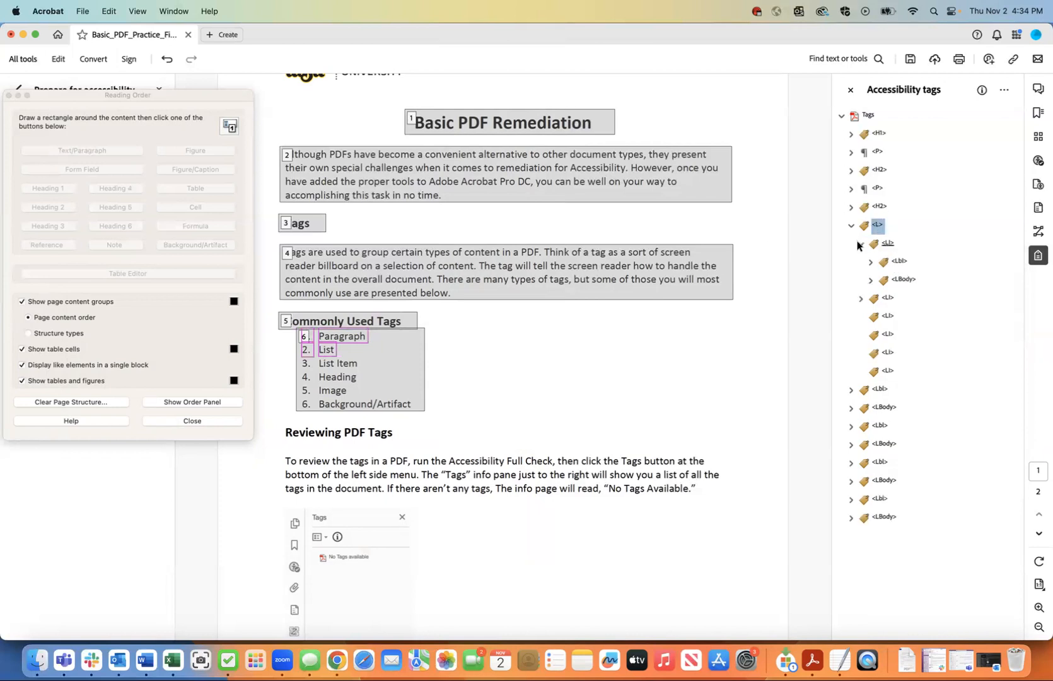
{"action": "left_click", "coordinate": [860, 298]}
{"action": "left_click", "coordinate": [859, 298]}
{"action": "left_click", "coordinate": [860, 242]}
Cut the Label and List Item Body tags of "List Item" and paste them as children of the third List Item tag.
{"action": "left_click", "coordinate": [873, 356]}
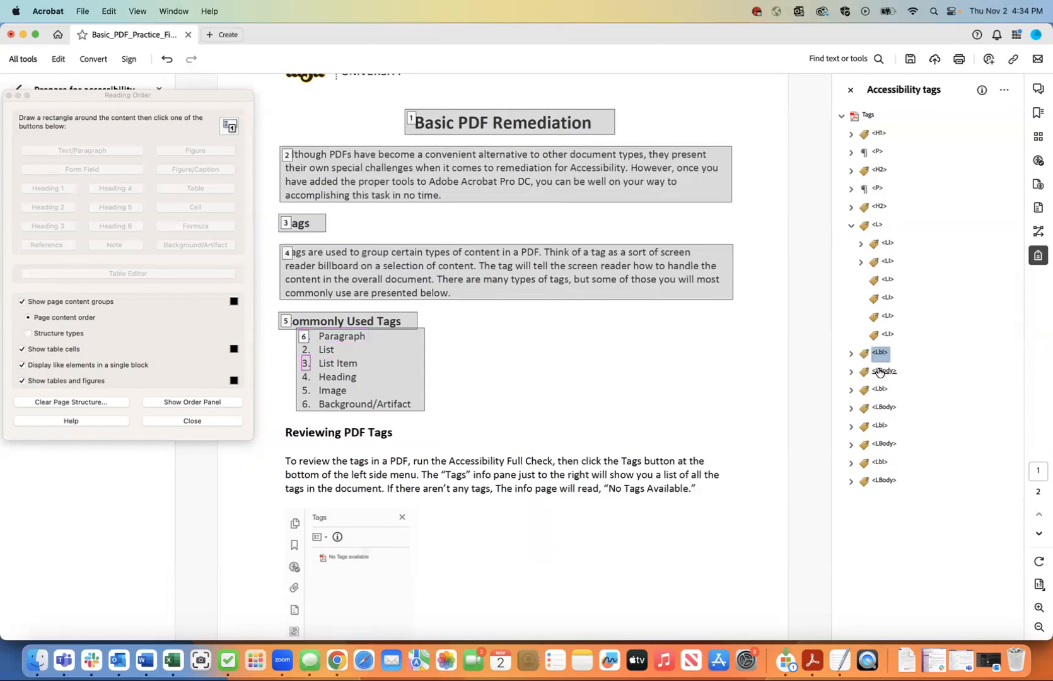
{"action": "left_click", "coordinate": [880, 371], "text": "shift"}
{"action": "right_click", "coordinate": [879, 372]}
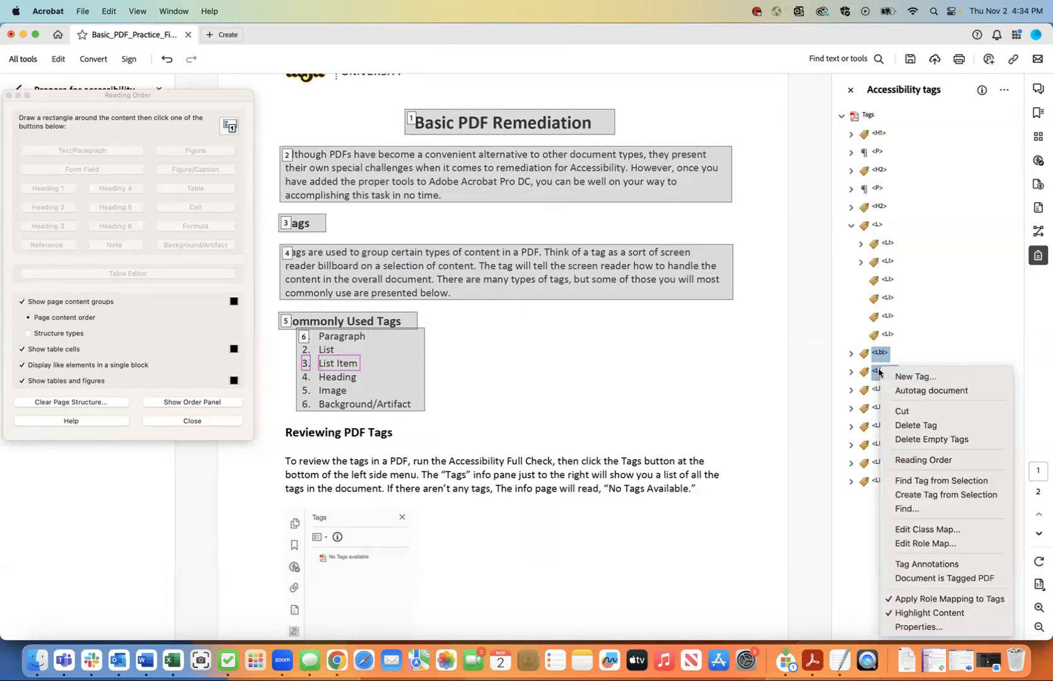
{"action": "left_click", "coordinate": [901, 411]}
{"action": "left_click", "coordinate": [888, 281]}
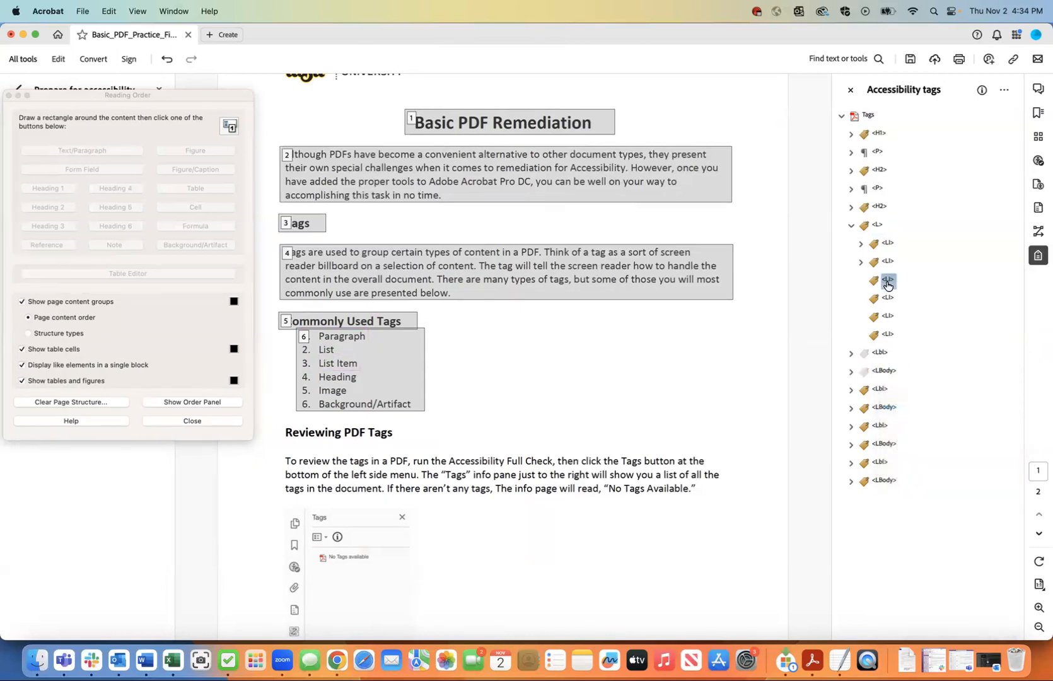
{"action": "right_click", "coordinate": [888, 283]}
{"action": "left_click", "coordinate": [913, 353]}
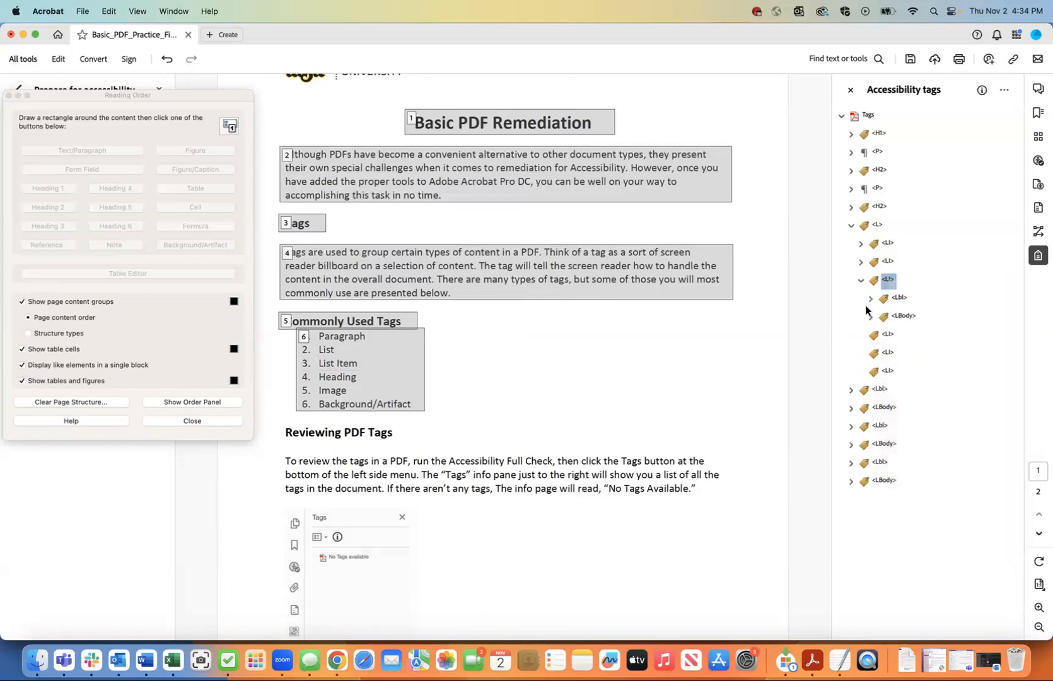
{"action": "left_click", "coordinate": [860, 281]}
Cut the Label and List Item Body tags of "Heading" and paste them as children of the fourth List Item tag.
{"action": "left_click_drag", "start_coordinate": [879, 353], "coordinate": [884, 375]}
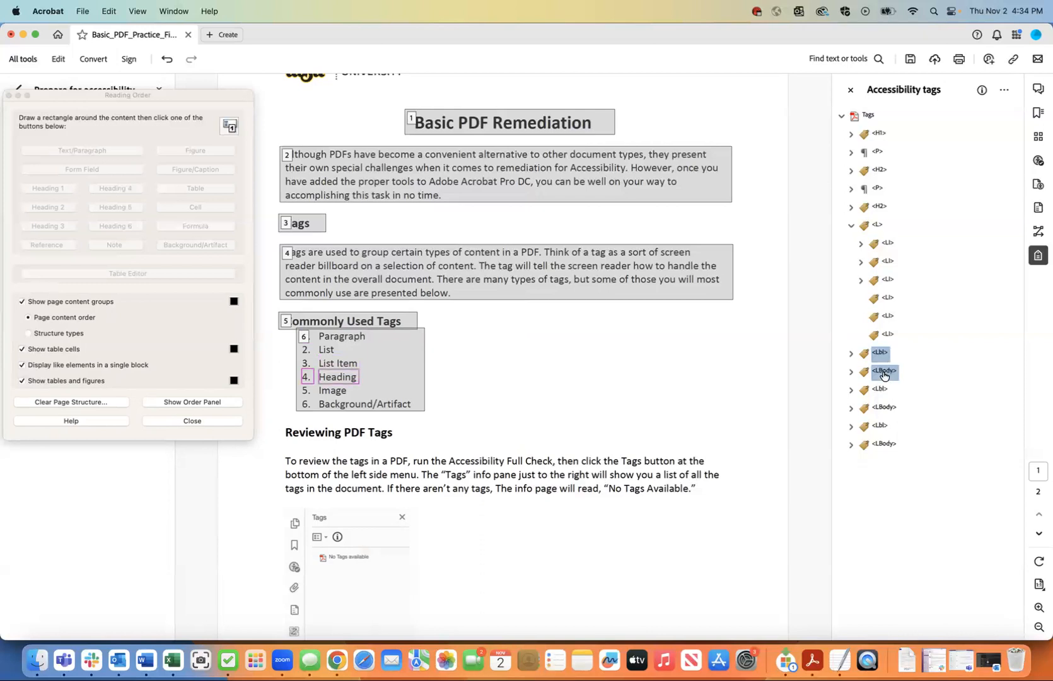
{"action": "right_click", "coordinate": [884, 375]}
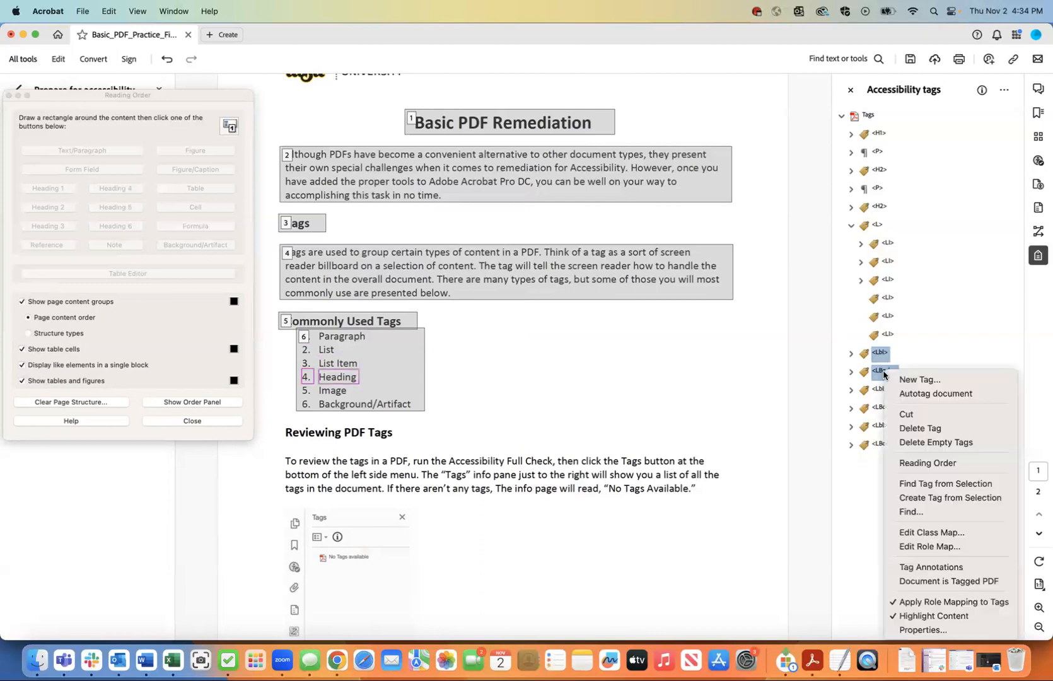
{"action": "left_click", "coordinate": [900, 414]}
{"action": "left_click", "coordinate": [887, 297]}
{"action": "right_click", "coordinate": [888, 297]}
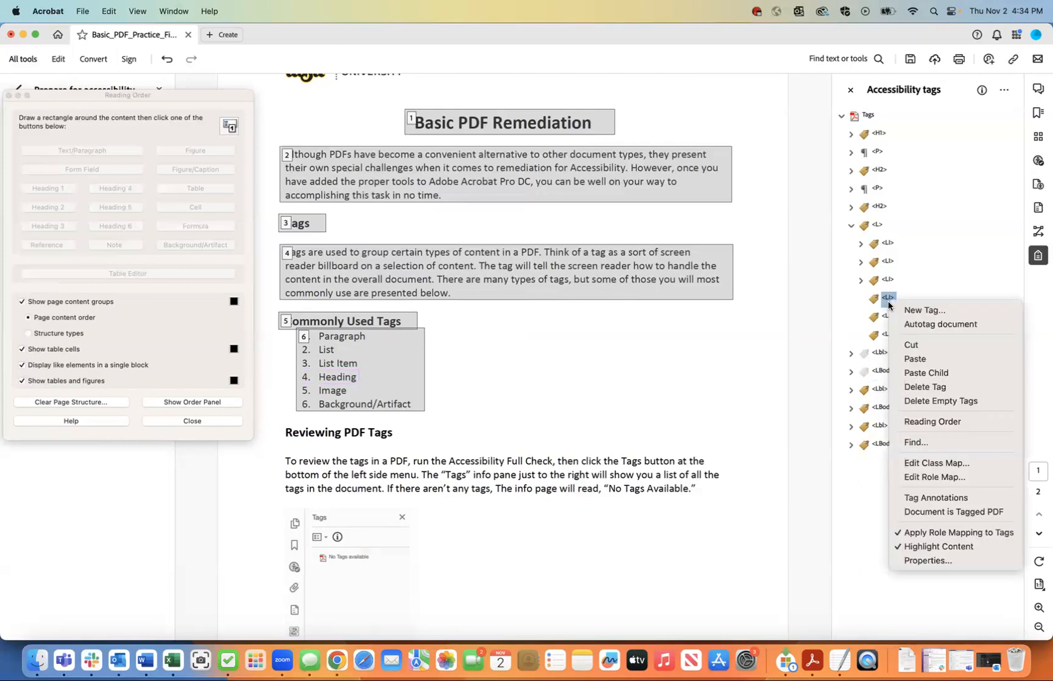
{"action": "left_click", "coordinate": [914, 372]}
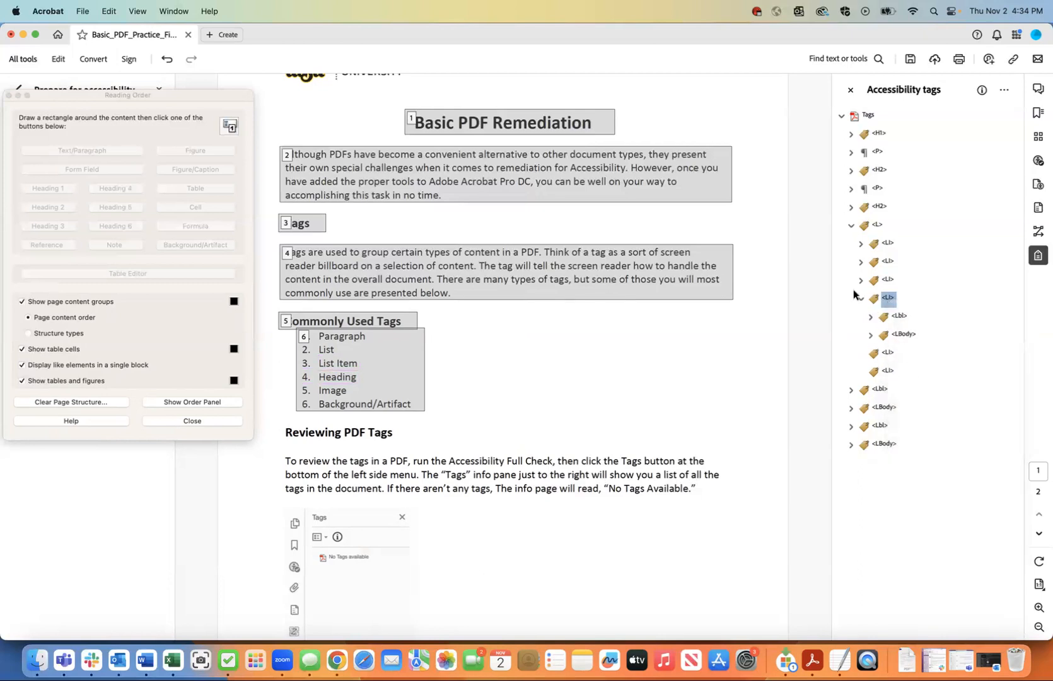
{"action": "left_click", "coordinate": [860, 300]}
Cut the Label and List Item Body tags of "Image" and paste them as children of the fifth List Item tag.
{"action": "left_click", "coordinate": [878, 352]}
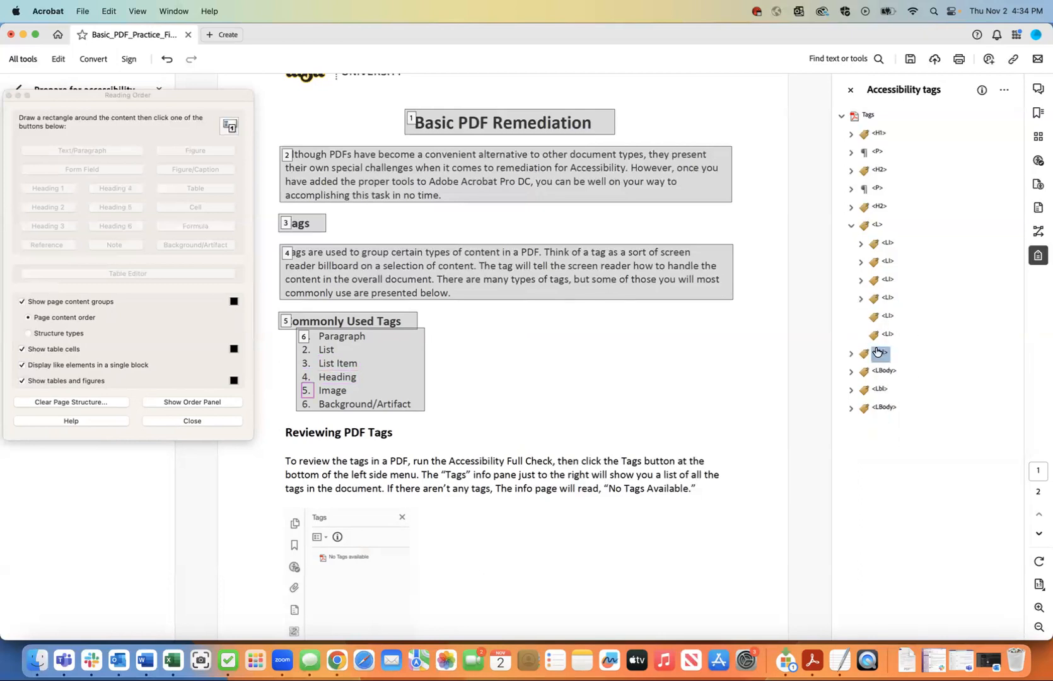
{"action": "left_click", "coordinate": [879, 372], "text": "shift"}
{"action": "right_click", "coordinate": [880, 371]}
{"action": "left_click", "coordinate": [886, 315]}
{"action": "right_click", "coordinate": [886, 315]}
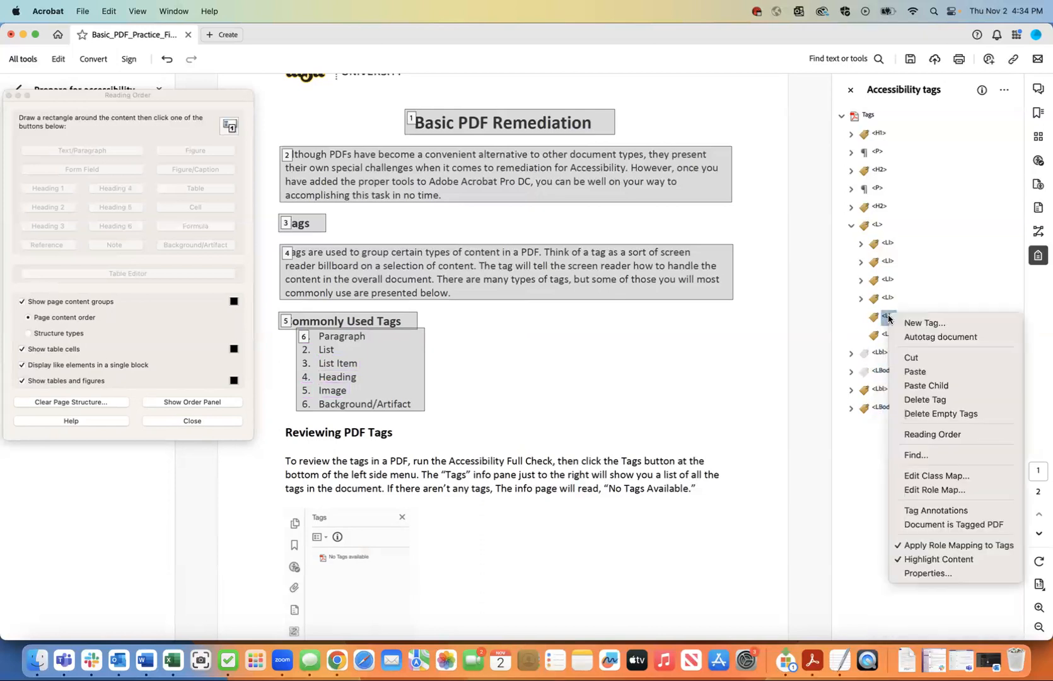
{"action": "left_click", "coordinate": [920, 385]}
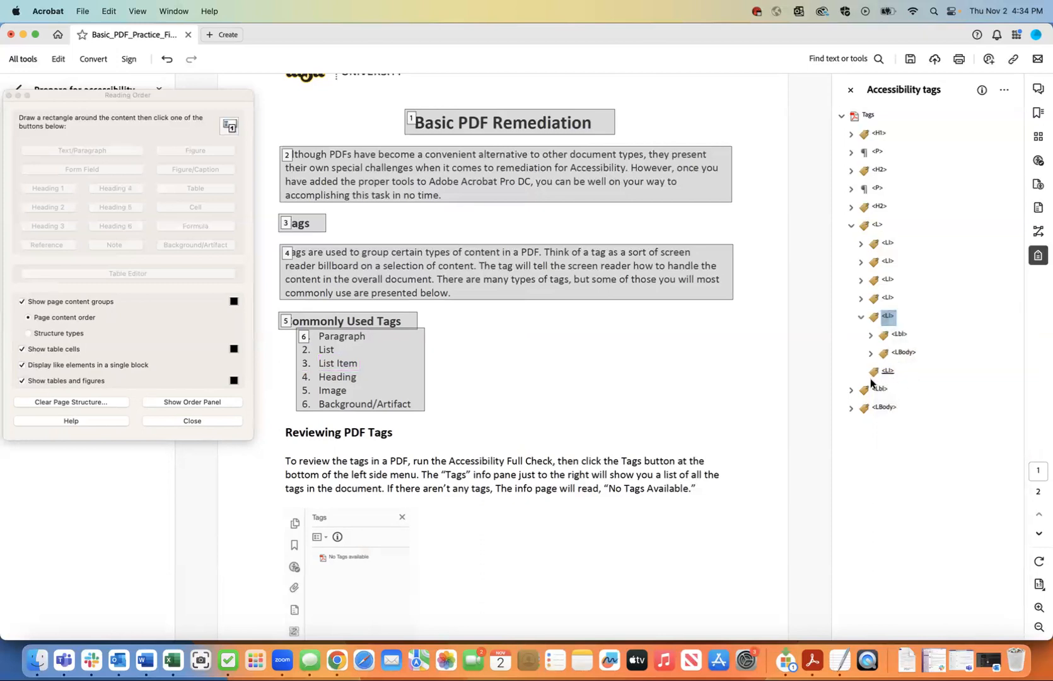
{"action": "left_click", "coordinate": [860, 316]}
Cut the Label and List Item Body tags of "Background/Artifact" and paste them as children of the sixth List Item tag.
{"action": "left_click", "coordinate": [880, 353]}
{"action": "left_click", "coordinate": [879, 371], "text": "shift"}
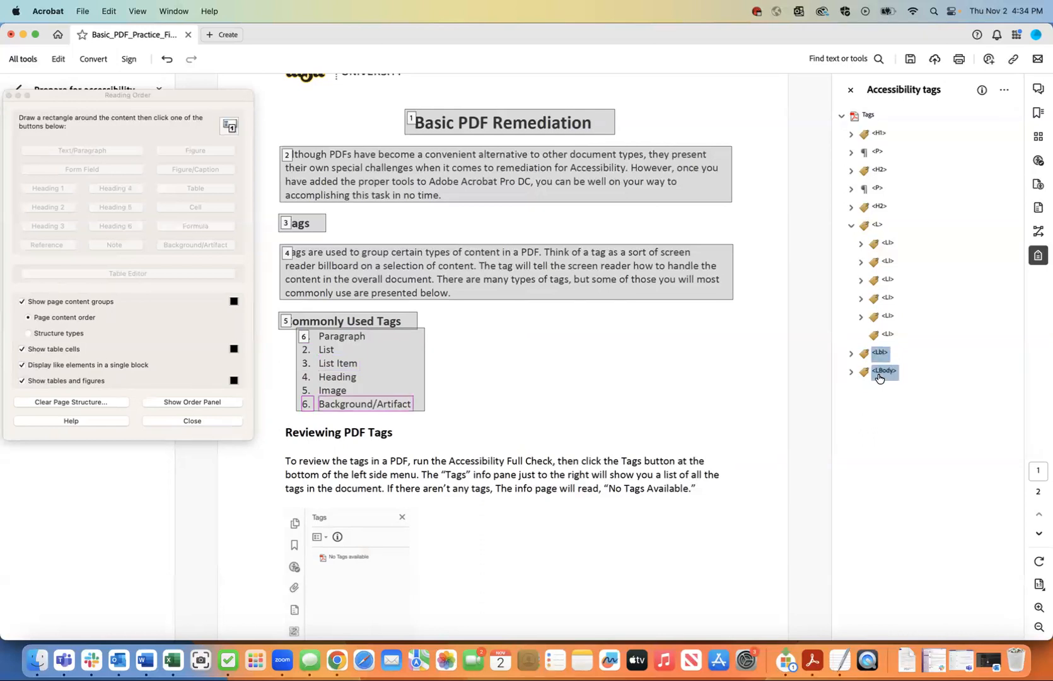
{"action": "right_click", "coordinate": [880, 378]}
{"action": "left_click", "coordinate": [893, 414]}
{"action": "left_click", "coordinate": [887, 335]}
{"action": "right_click", "coordinate": [887, 341]}
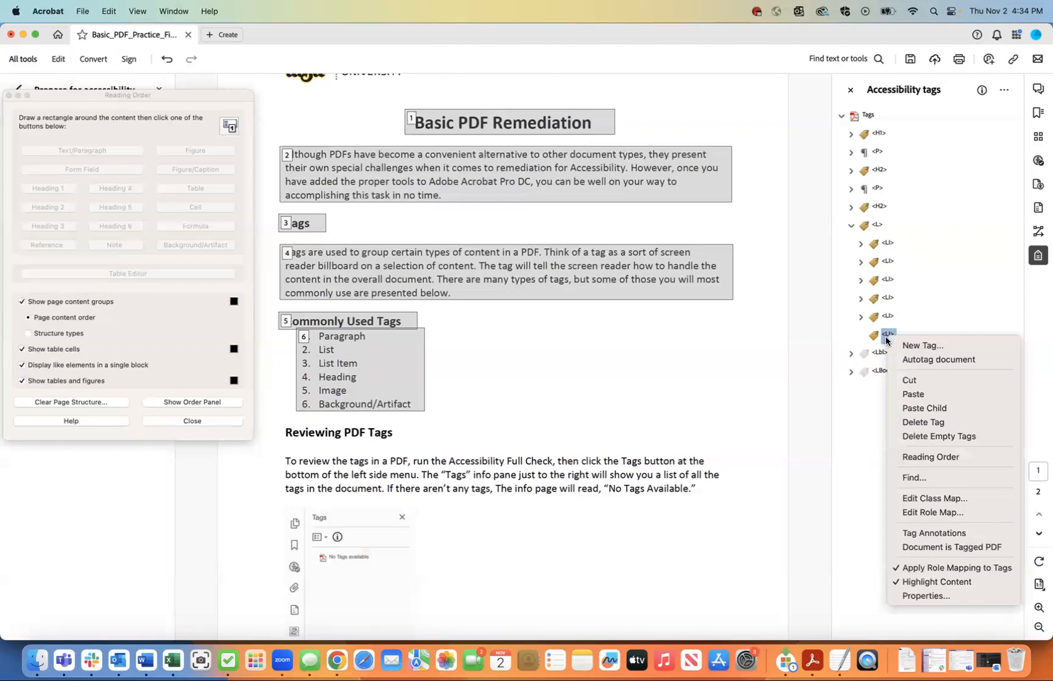
{"action": "left_click", "coordinate": [910, 407]}
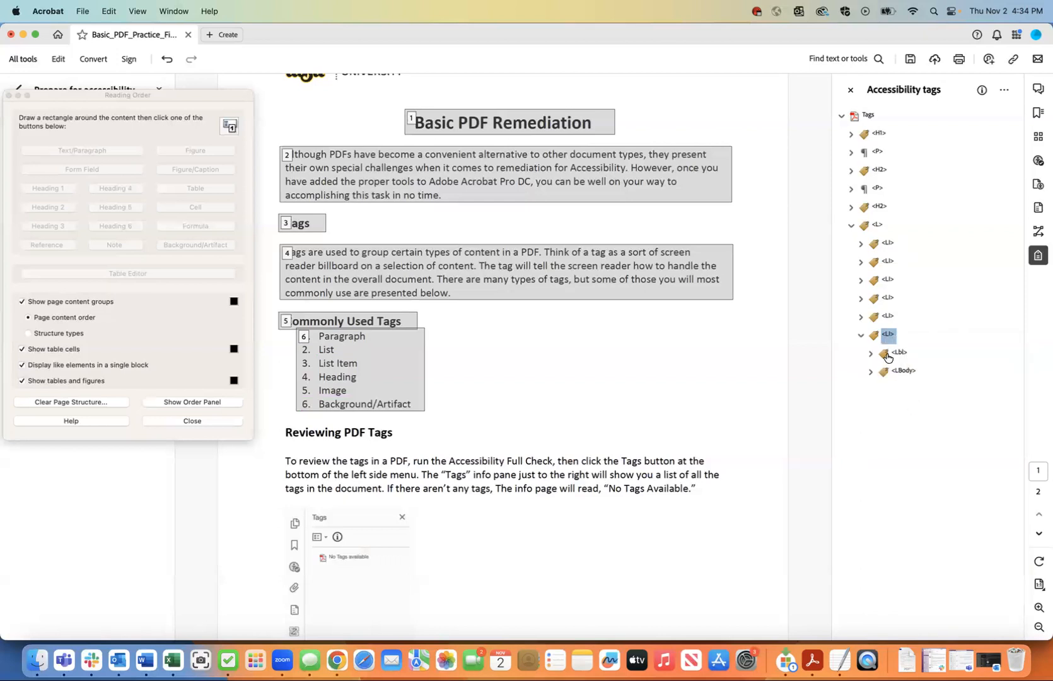
{"action": "left_click", "coordinate": [861, 336]}
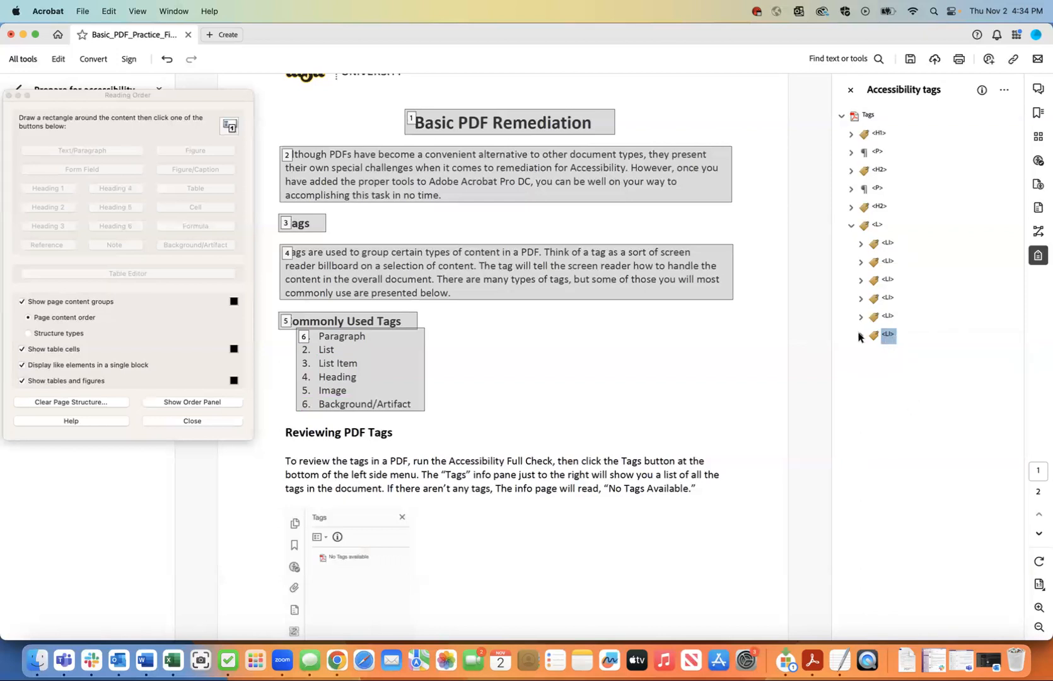
Step through the List tag and its six List Item tags to check their highlighted content, and collapse the List.
{"action": "left_click", "coordinate": [877, 225]}
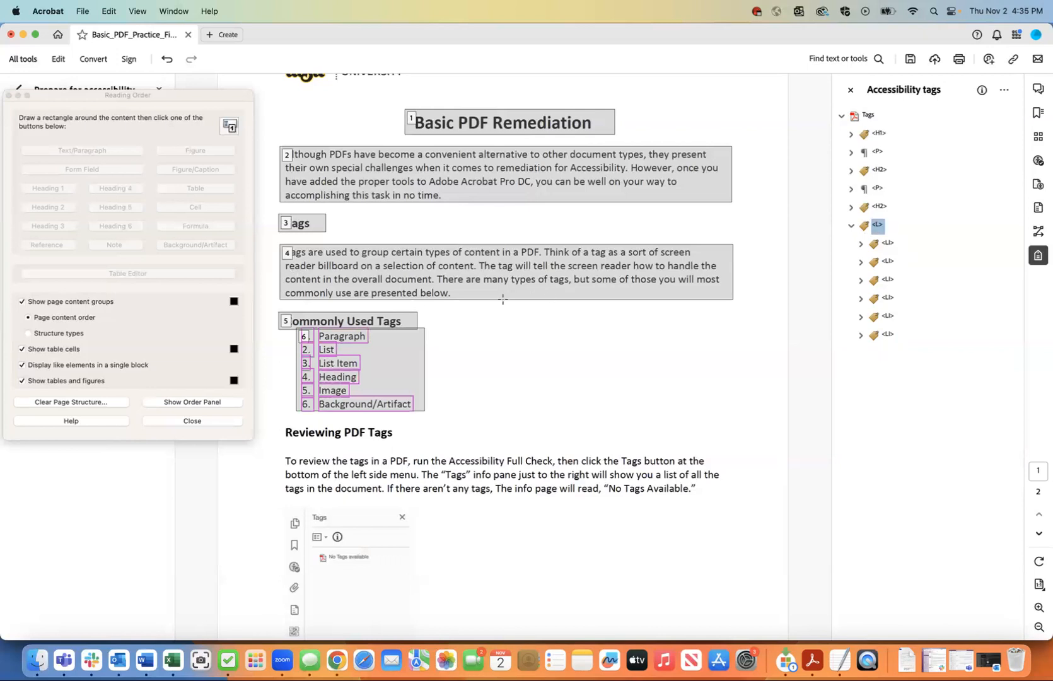
{"action": "key", "text": "Down"}
{"action": "key", "text": "Down"}
{"action": "key", "text": "Down"}
{"action": "key", "text": "Down"}
{"action": "key", "text": "Down"}
{"action": "key", "text": "Down"}
{"action": "key", "text": "Up"}
{"action": "key", "text": "Up"}
{"action": "key", "text": "Up"}
{"action": "key", "text": "Up"}
{"action": "key", "text": "Up"}
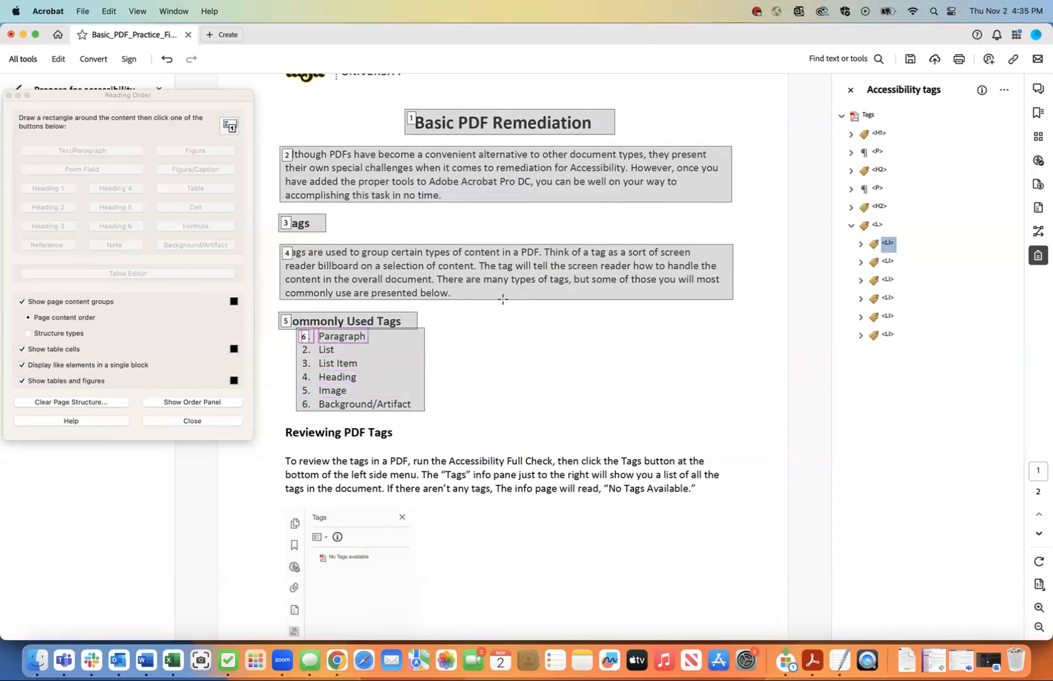
{"action": "key", "text": "Up"}
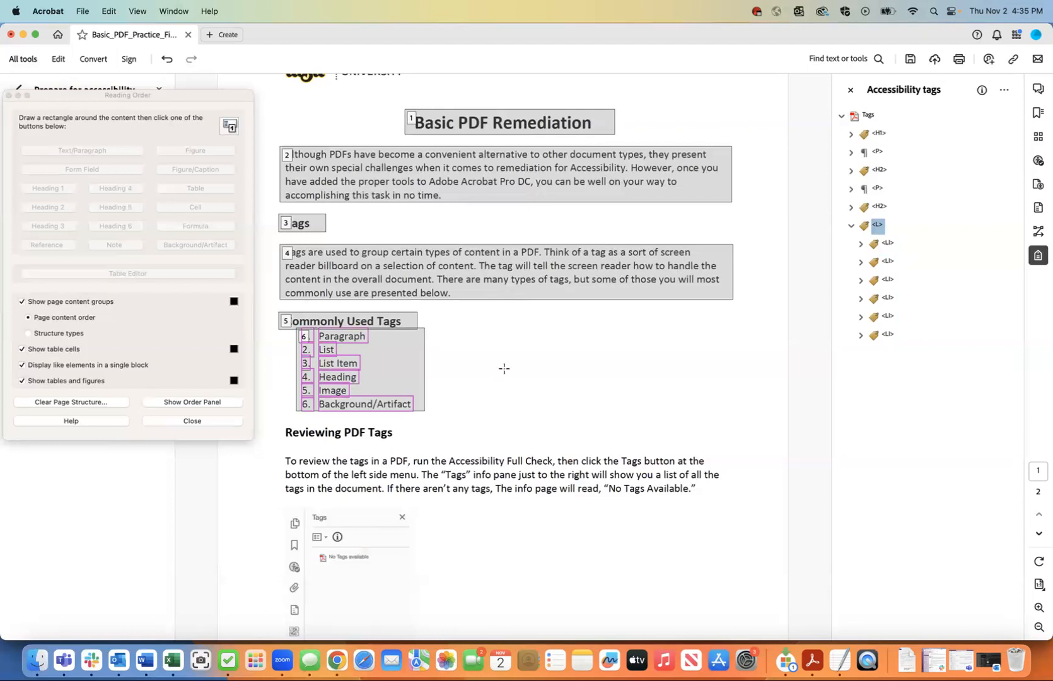
{"action": "left_click", "coordinate": [850, 225]}
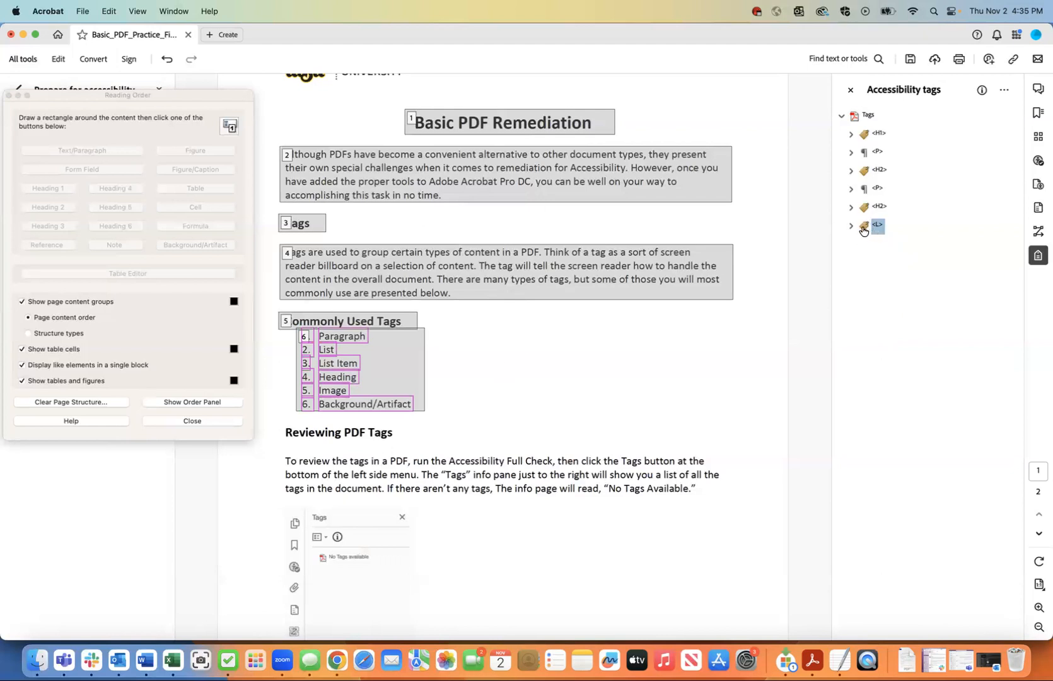
With the List tag selected, tag the "Reviewing PDF Tags" line as Heading 2.
{"action": "left_click", "coordinate": [874, 206]}
{"action": "left_click", "coordinate": [875, 226]}
{"action": "scroll", "coordinate": [317, 447], "scroll_direction": "down", "scroll_amount": 5}
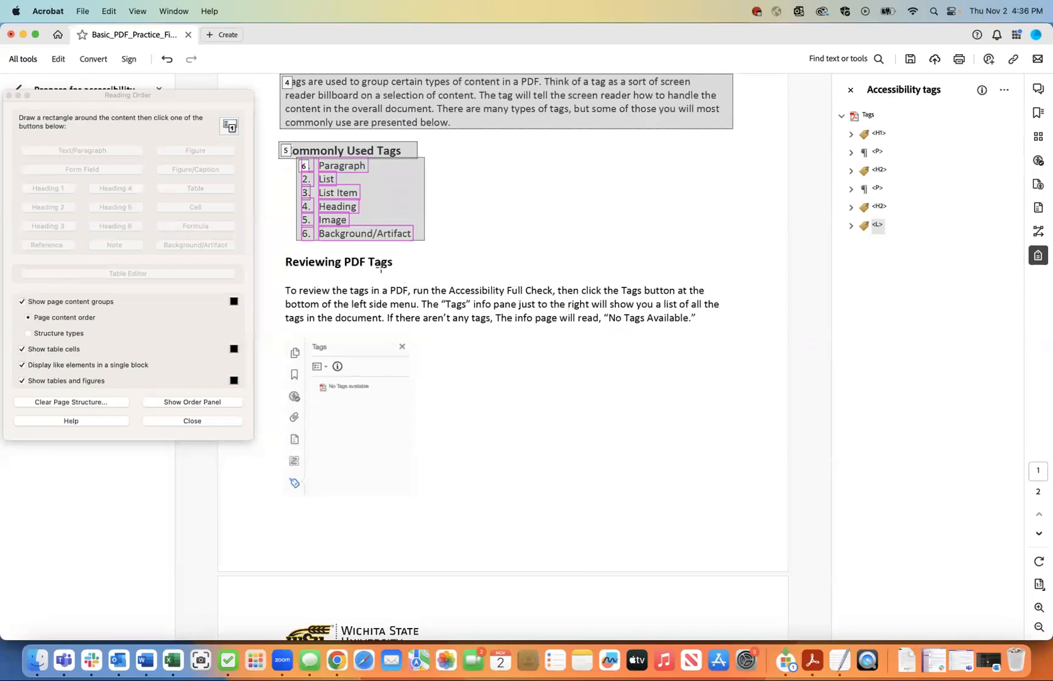
{"action": "left_click_drag", "start_coordinate": [280, 248], "coordinate": [410, 277]}
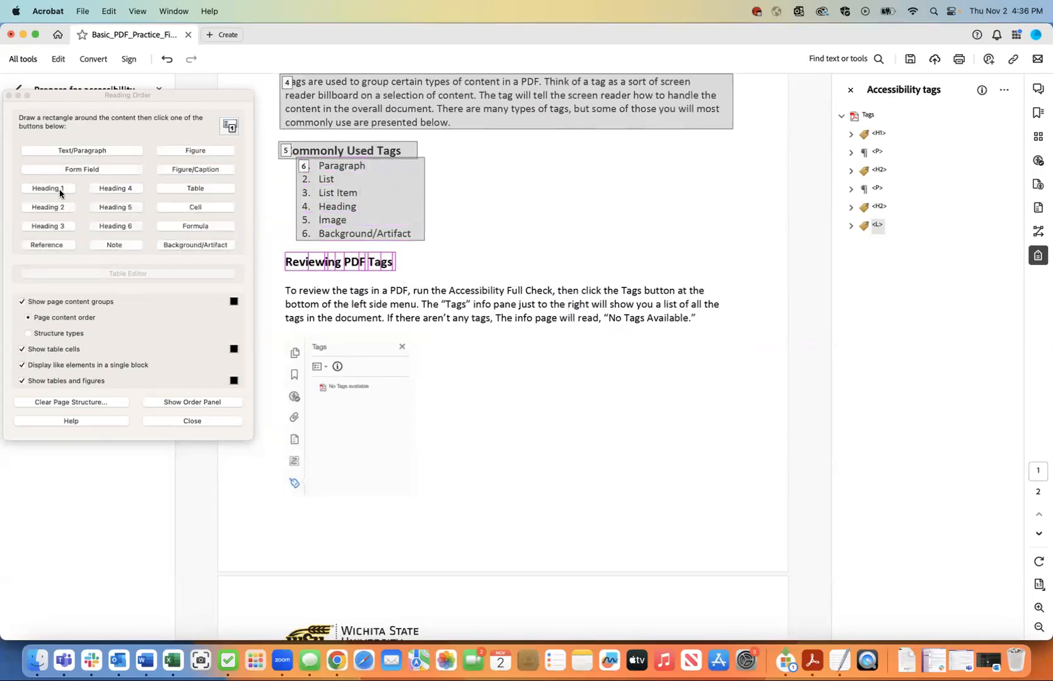
{"action": "left_click", "coordinate": [54, 208]}
{"action": "left_click", "coordinate": [53, 207]}
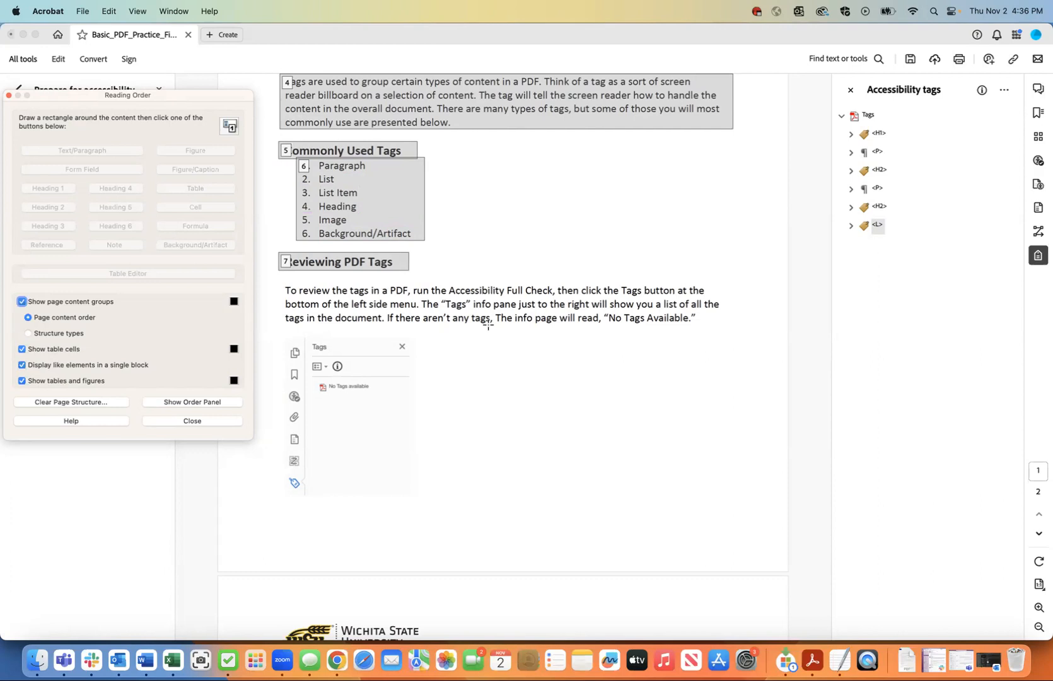
Step through the top-level tags and their highlighted content to find where the "Reviewing PDF Tags" heading is tagged.
{"action": "left_click", "coordinate": [879, 207]}
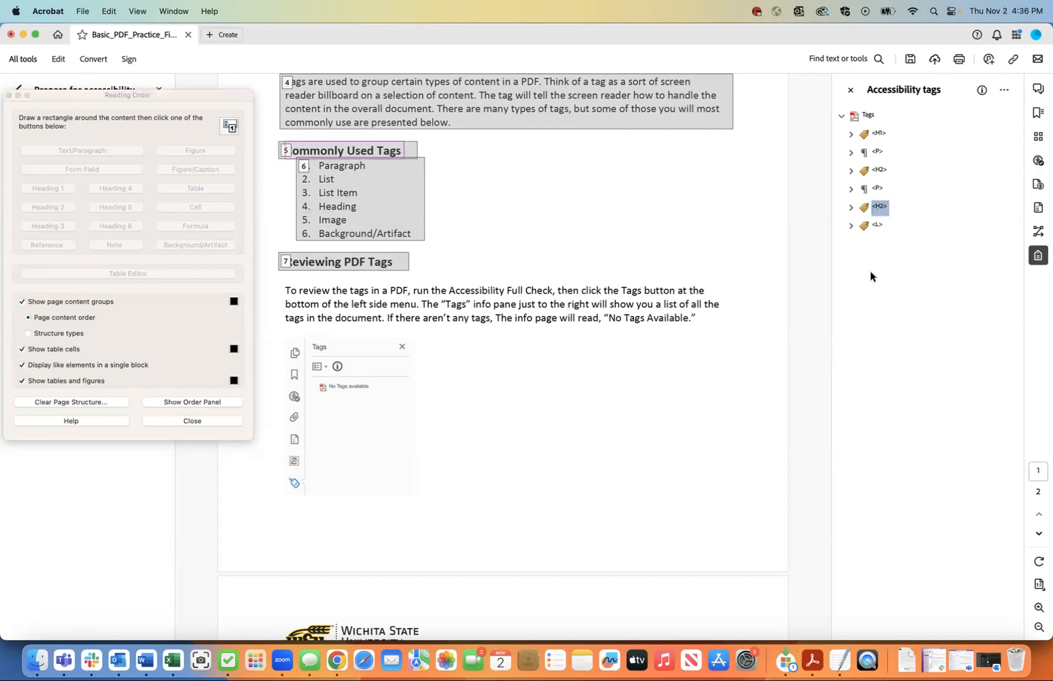
{"action": "key", "text": "Down"}
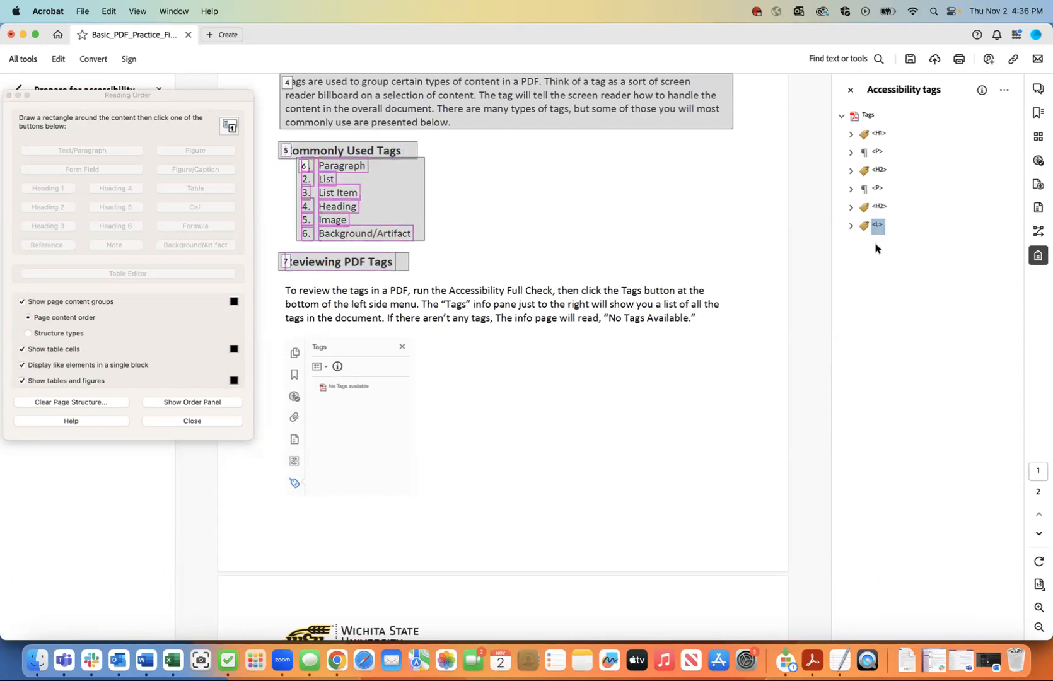
{"action": "left_click", "coordinate": [876, 191]}
{"action": "key", "text": "Up"}
{"action": "key", "text": "Up"}
{"action": "key", "text": "Up"}
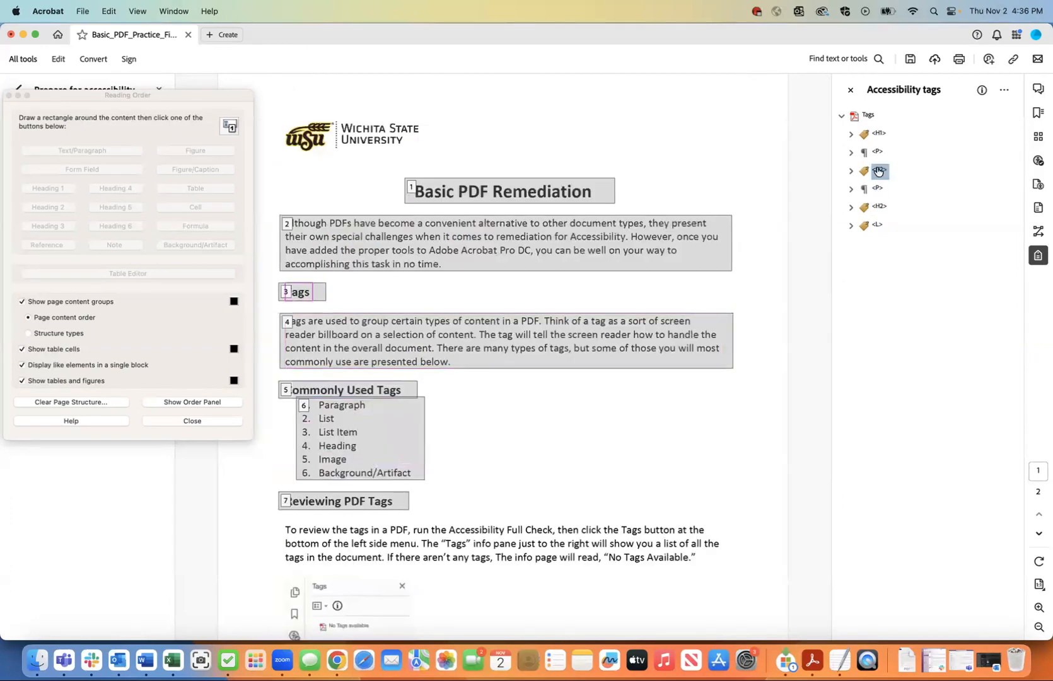
{"action": "left_click", "coordinate": [879, 207]}
{"action": "left_click", "coordinate": [876, 227]}
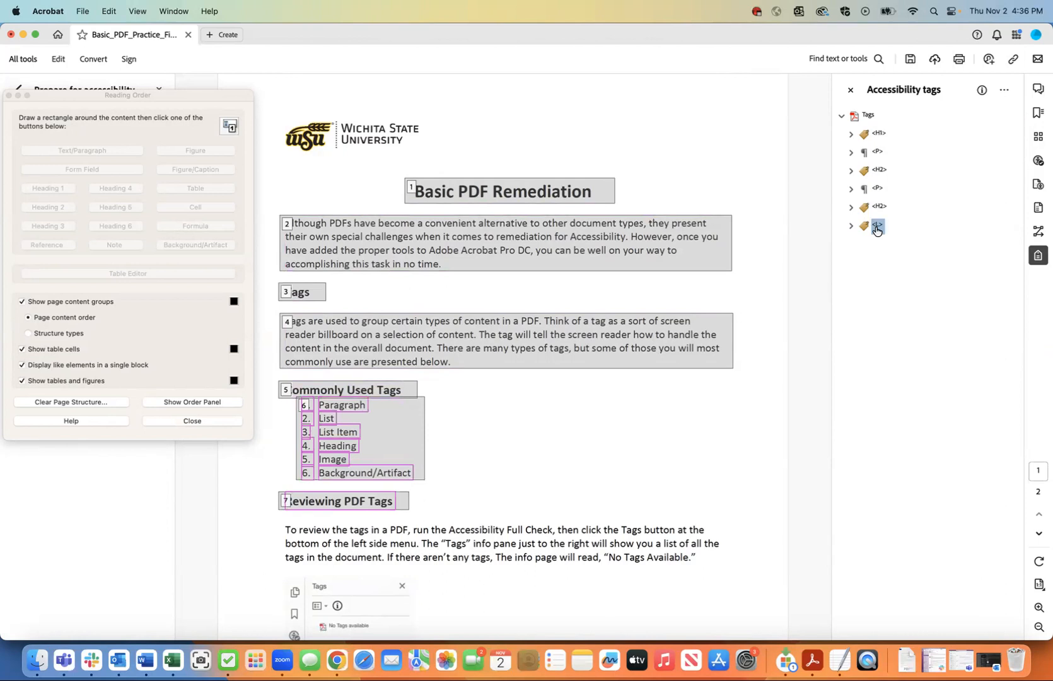
{"action": "left_click", "coordinate": [878, 133]}
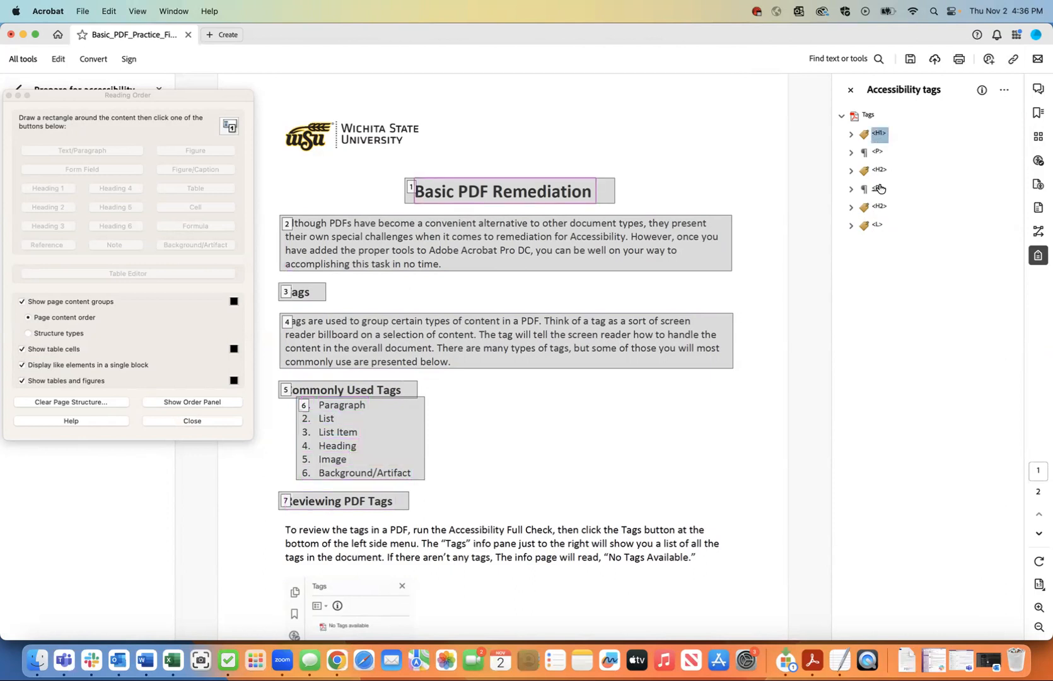
{"action": "key", "text": "Down"}
{"action": "key", "text": "Down"}
{"action": "key", "text": "Down"}
{"action": "key", "text": "Down"}
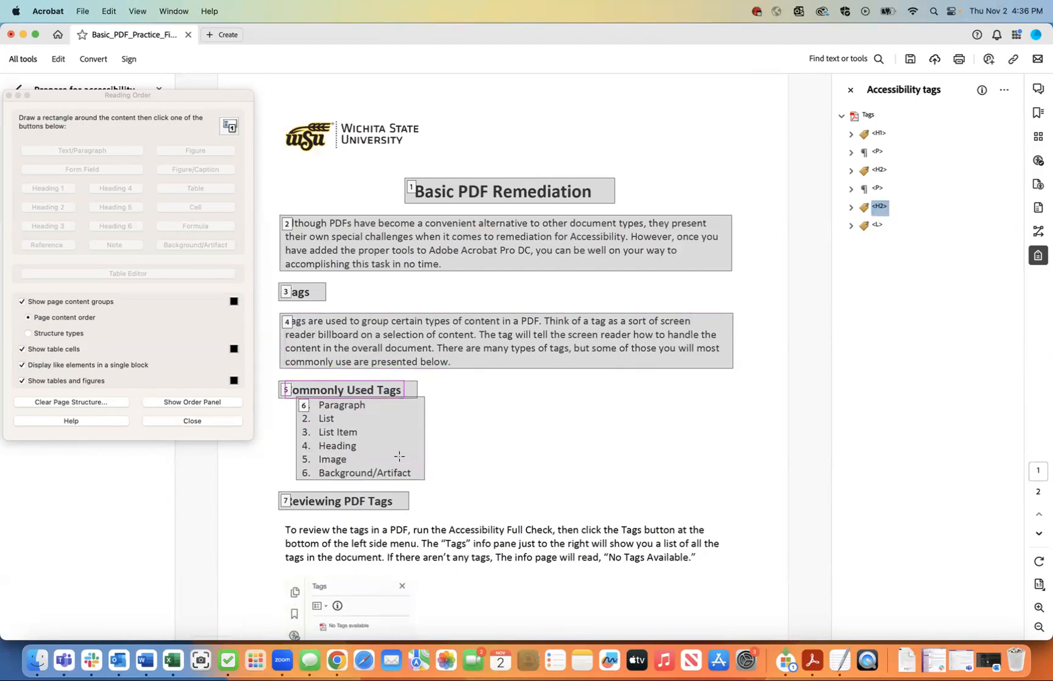
{"action": "key", "text": "Down"}
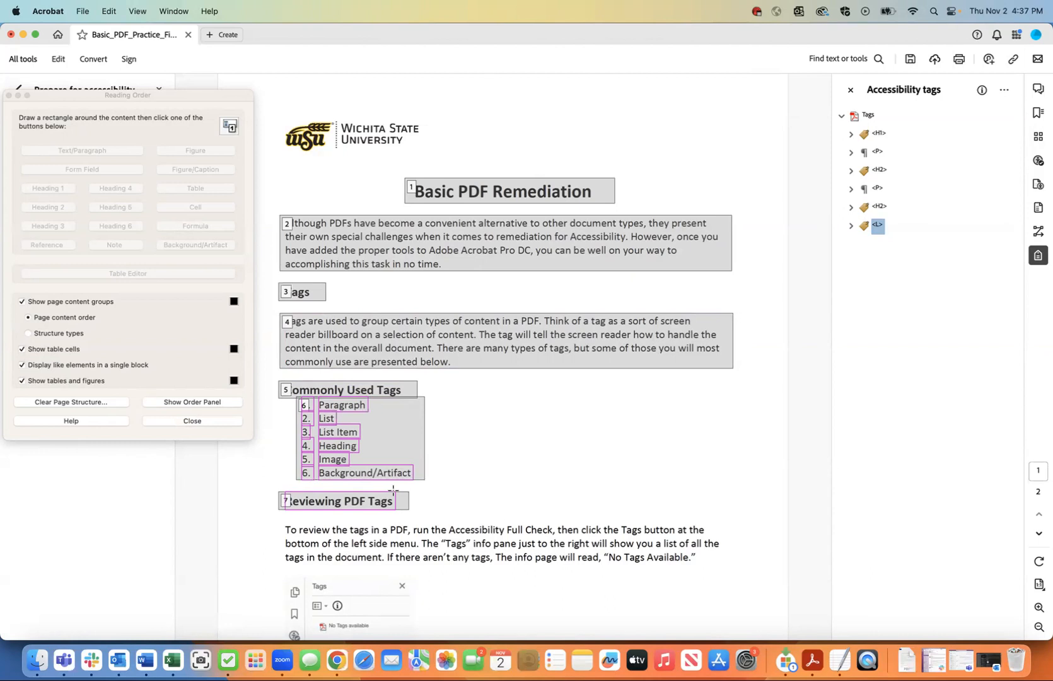
Expand the List and its last List Item tag to examine them for the misplaced "Reviewing PDF Tags" heading.
{"action": "left_click", "coordinate": [850, 226]}
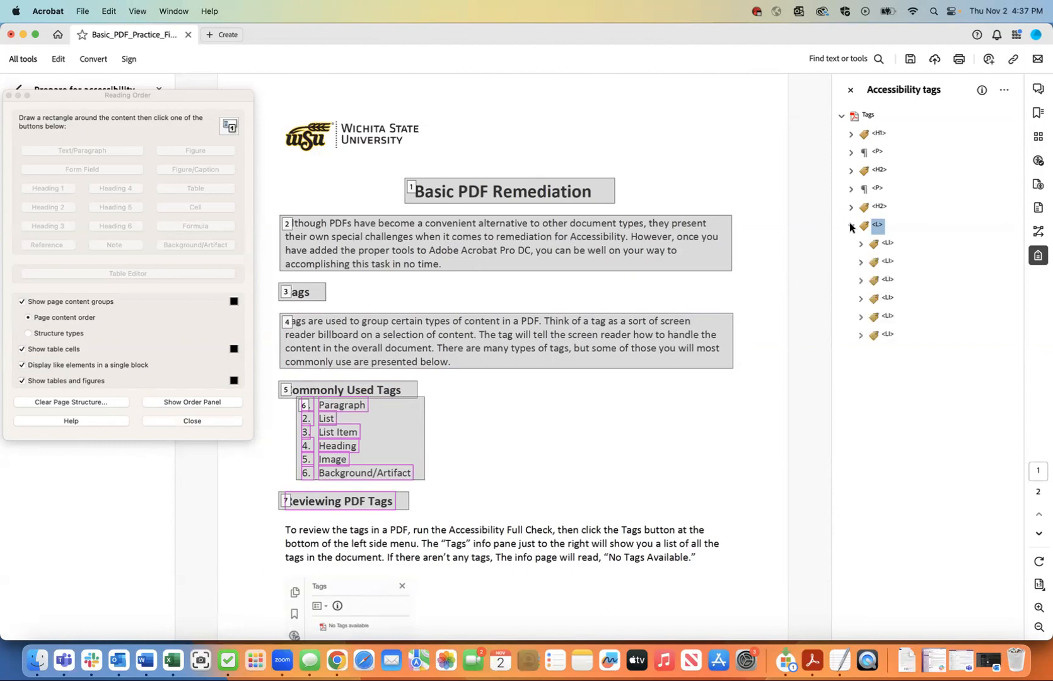
{"action": "left_click", "coordinate": [886, 335]}
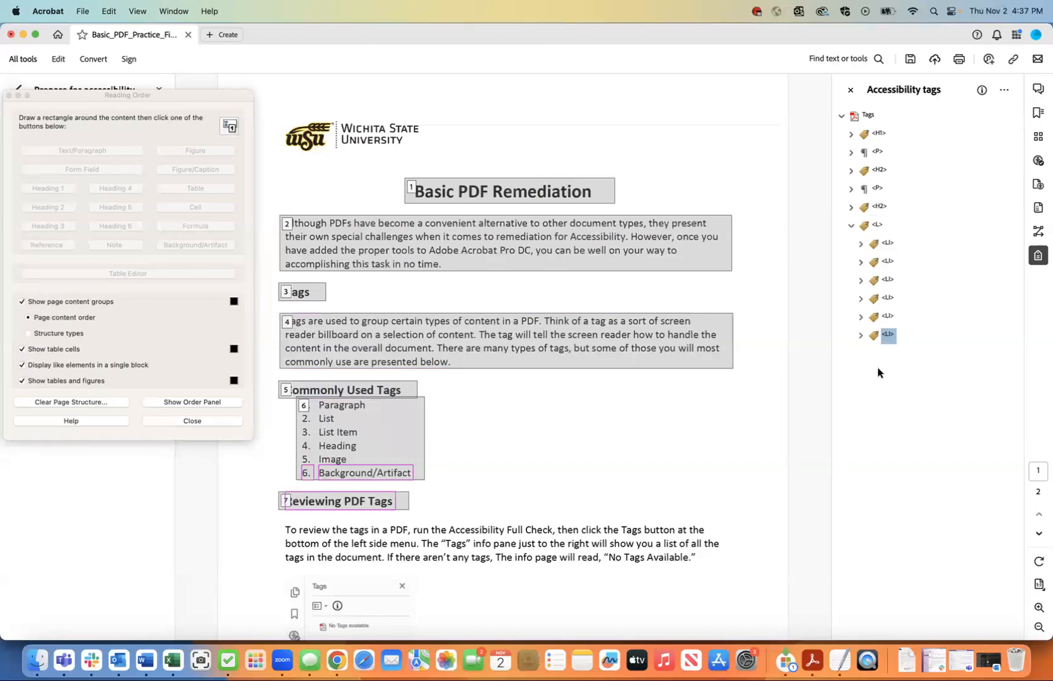
{"action": "left_click", "coordinate": [859, 336]}
{"action": "left_click", "coordinate": [897, 389]}
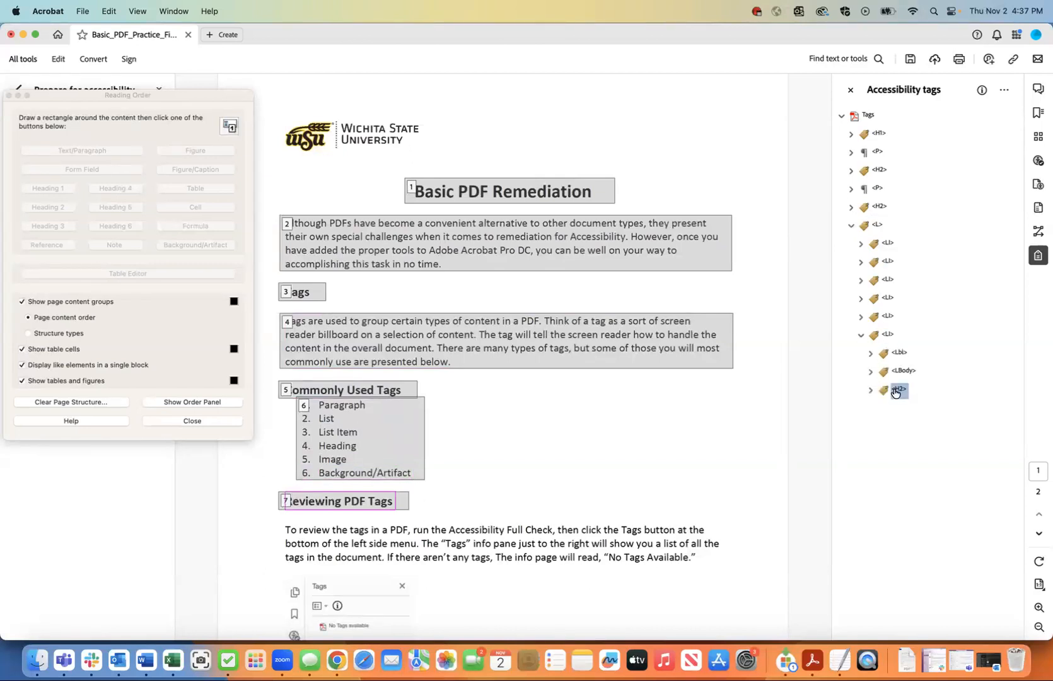
{"action": "left_click", "coordinate": [871, 390]}
{"action": "left_click", "coordinate": [871, 390]}
Cut the "Reviewing PDF Tags" Heading 2 tag out of the last List Item and paste it after the List tag.
{"action": "right_click", "coordinate": [899, 390]}
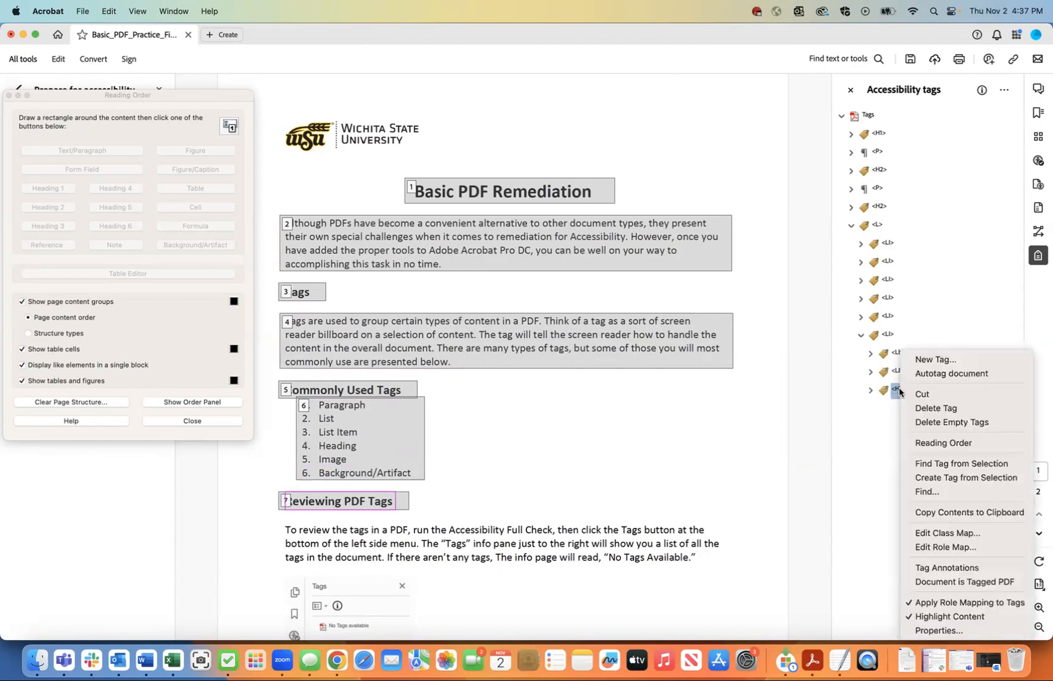
{"action": "left_click", "coordinate": [907, 392]}
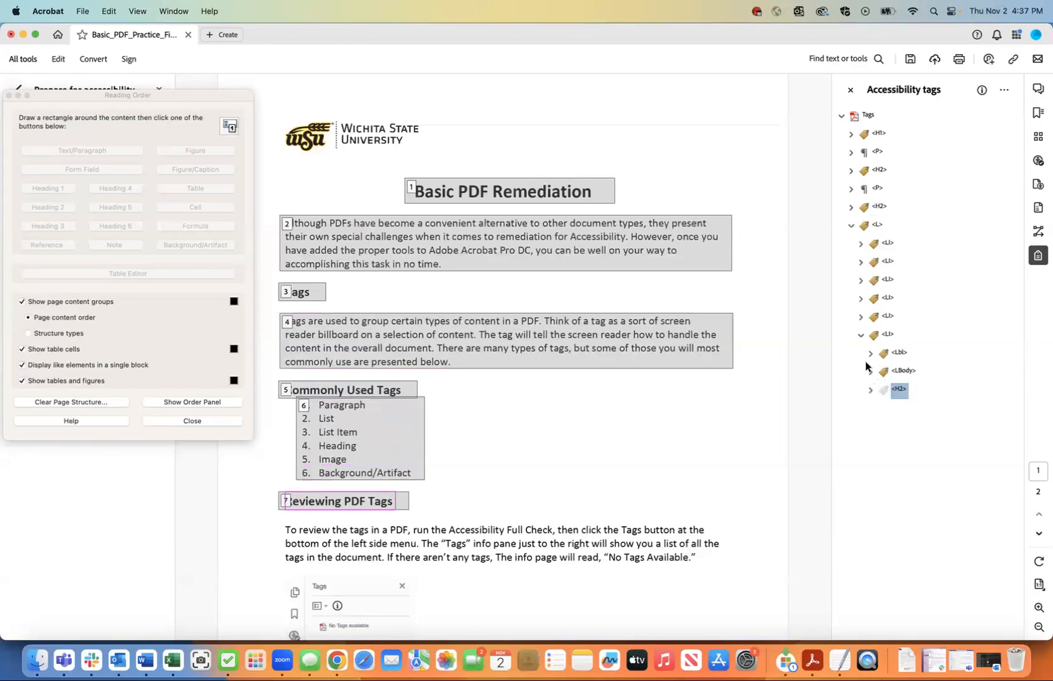
{"action": "left_click", "coordinate": [859, 335]}
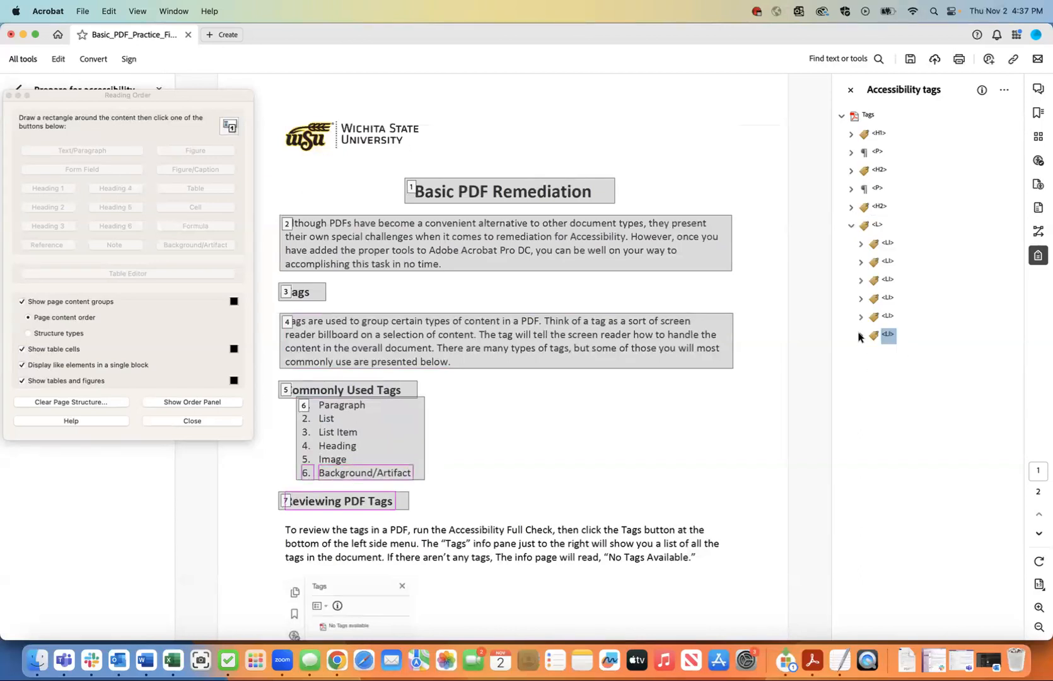
{"action": "left_click", "coordinate": [851, 226]}
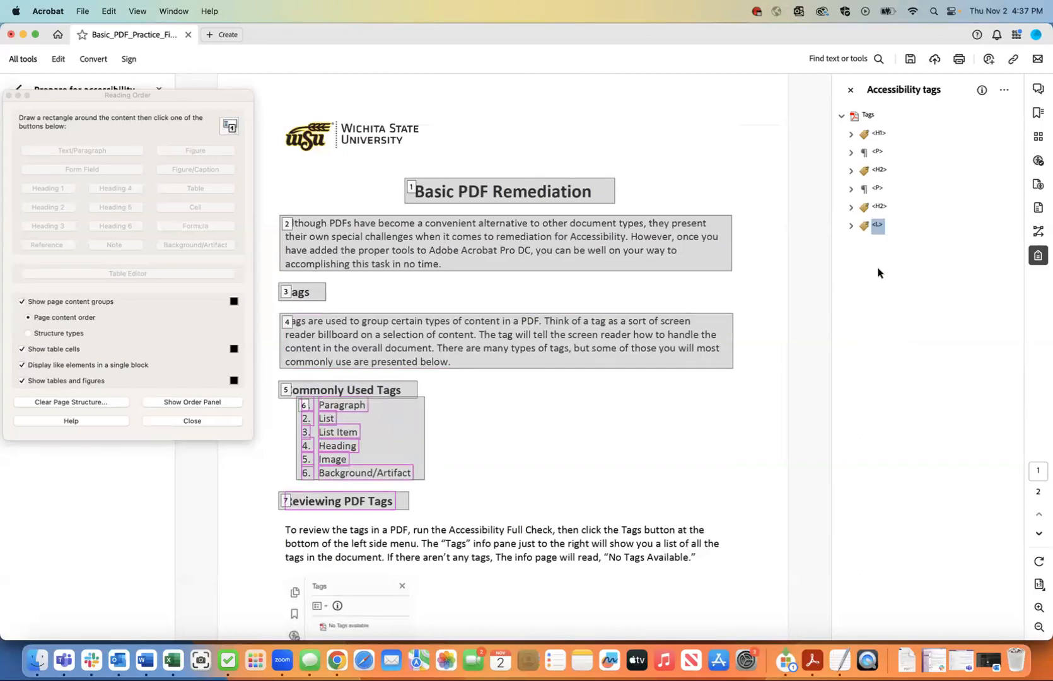
{"action": "right_click", "coordinate": [876, 226]}
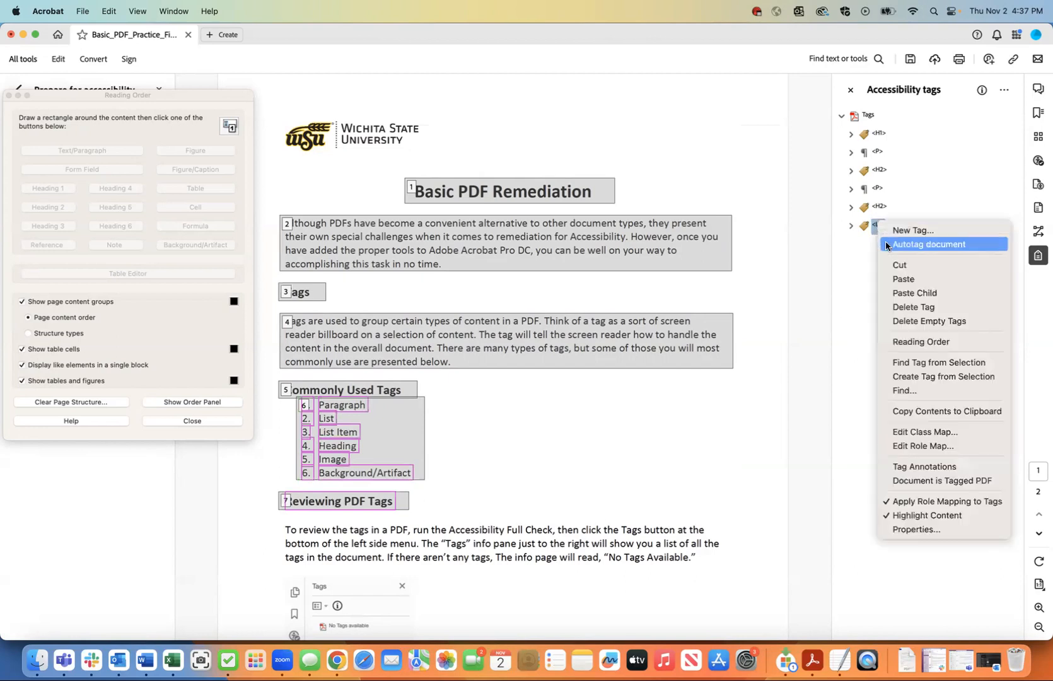
{"action": "left_click", "coordinate": [900, 281]}
Check the order of the List tag and the moved Heading 2 tag, and save the PDF.
{"action": "key", "text": "Up"}
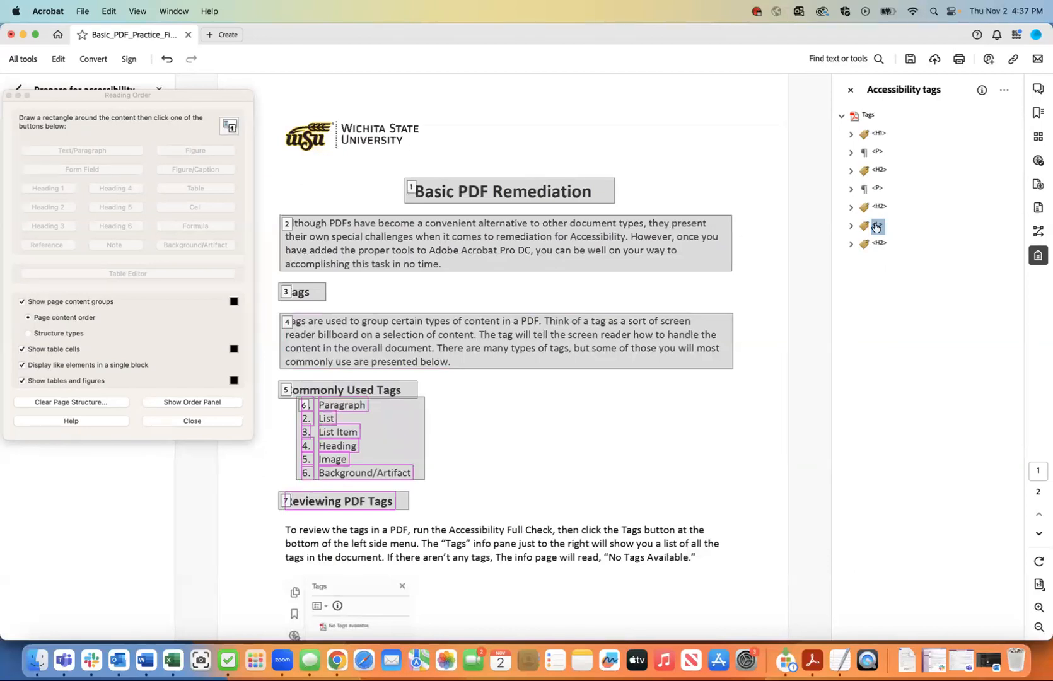
{"action": "key", "text": "Down"}
{"action": "key", "text": "Down"}
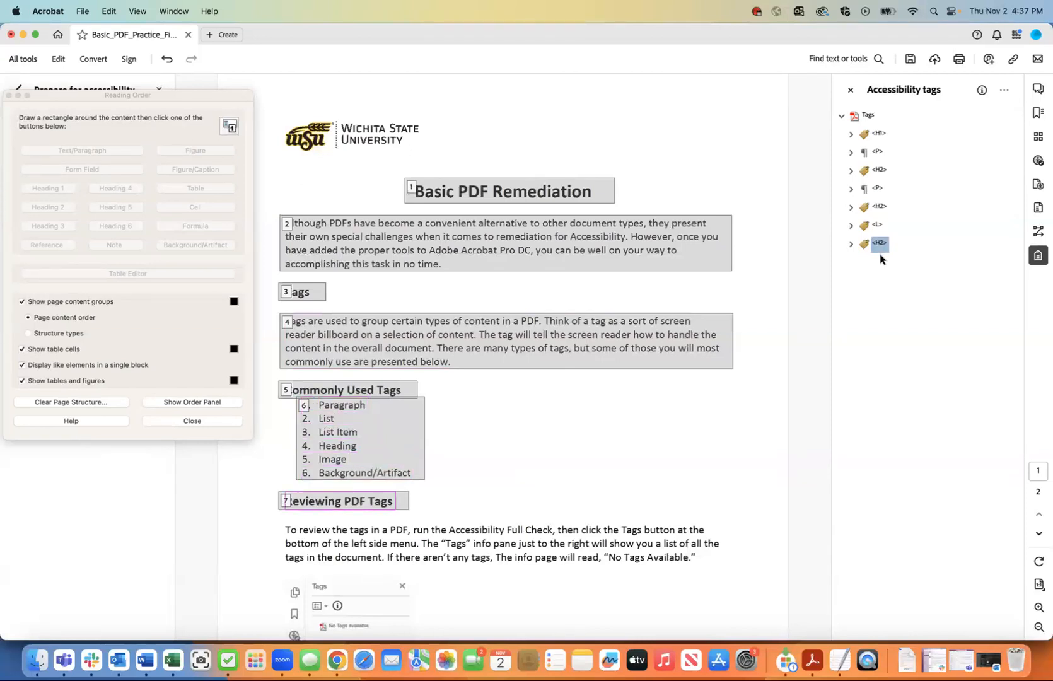
{"action": "left_click", "coordinate": [79, 14]}
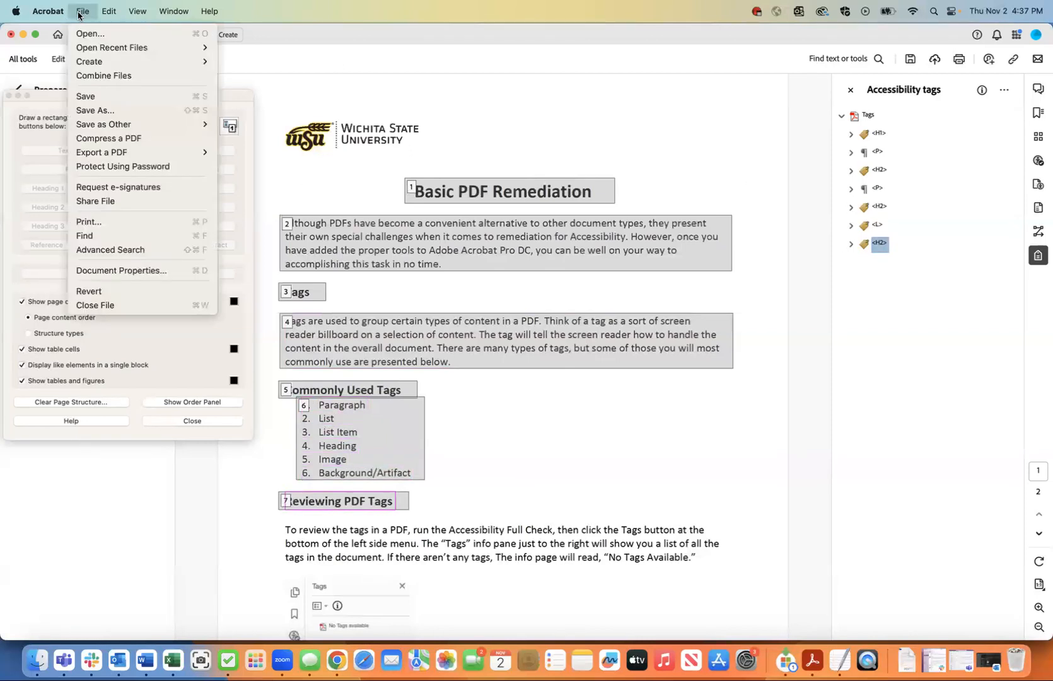
{"action": "left_click", "coordinate": [92, 99]}
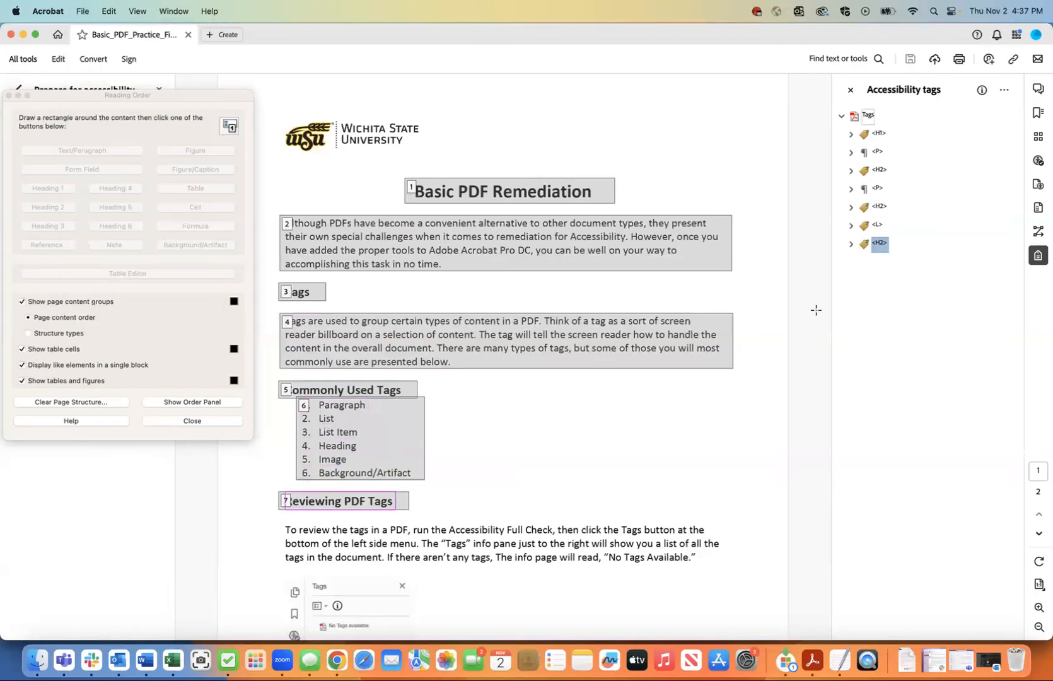
Tag the paragraph below "Reviewing PDF Tags" as Text/Paragraph.
{"action": "scroll", "coordinate": [579, 449], "scroll_direction": "down", "scroll_amount": 5}
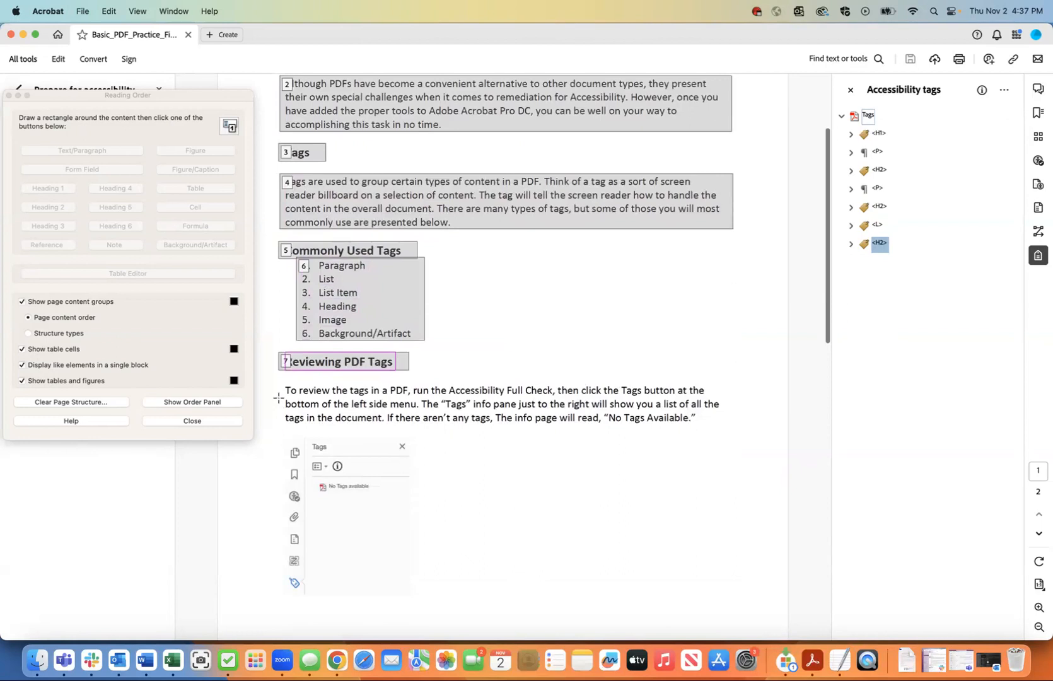
{"action": "mouse_move", "coordinate": [278, 379]}
{"action": "left_mouse_down"}
{"action": "mouse_move", "coordinate": [438, 419]}
{"action": "mouse_move", "coordinate": [728, 431]}
{"action": "left_mouse_up"}
{"action": "left_click", "coordinate": [85, 150]}
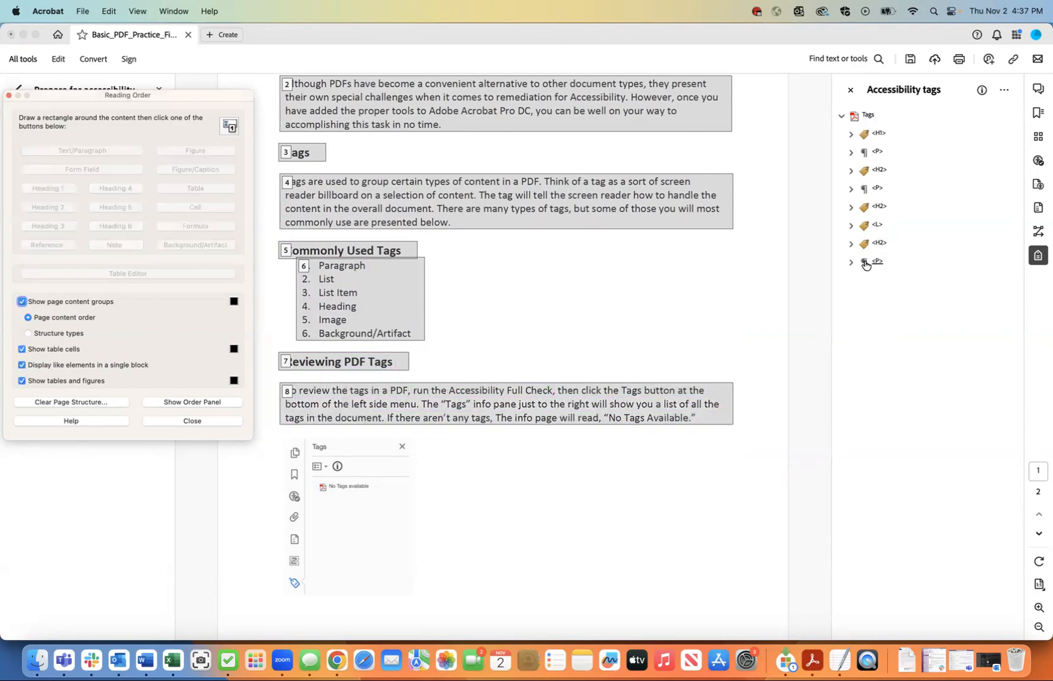
Tag the Tags pane screenshot below the "Reviewing PDF Tags" paragraph as a Figure.
{"action": "scroll", "coordinate": [713, 438], "scroll_direction": "down", "scroll_amount": 3}
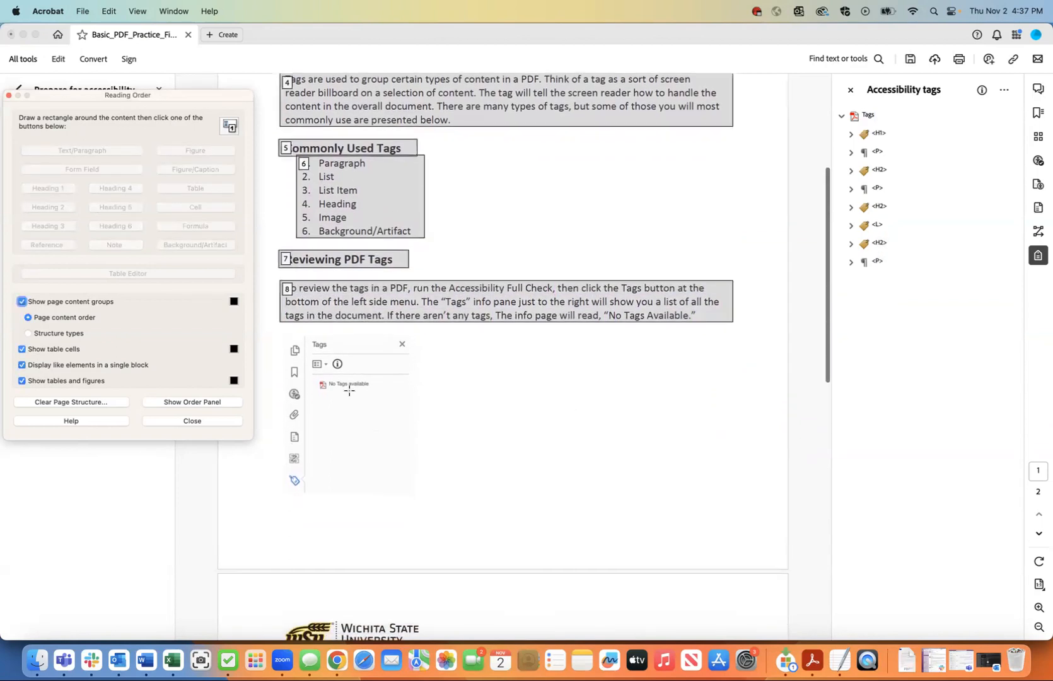
{"action": "left_click_drag", "start_coordinate": [277, 326], "coordinate": [428, 507]}
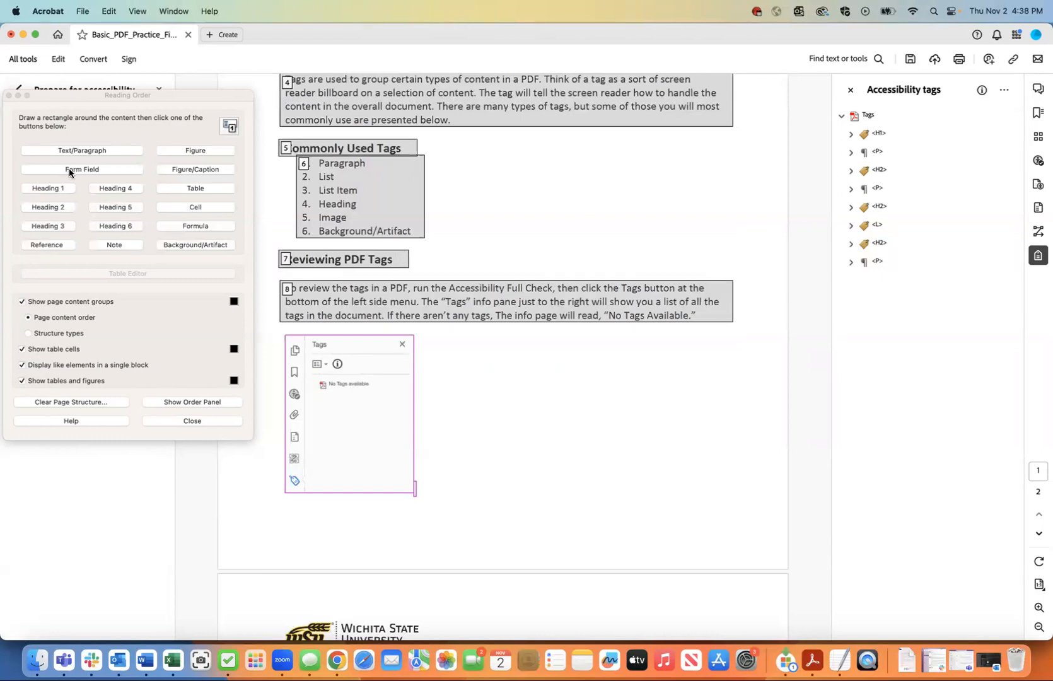
{"action": "left_click", "coordinate": [186, 151]}
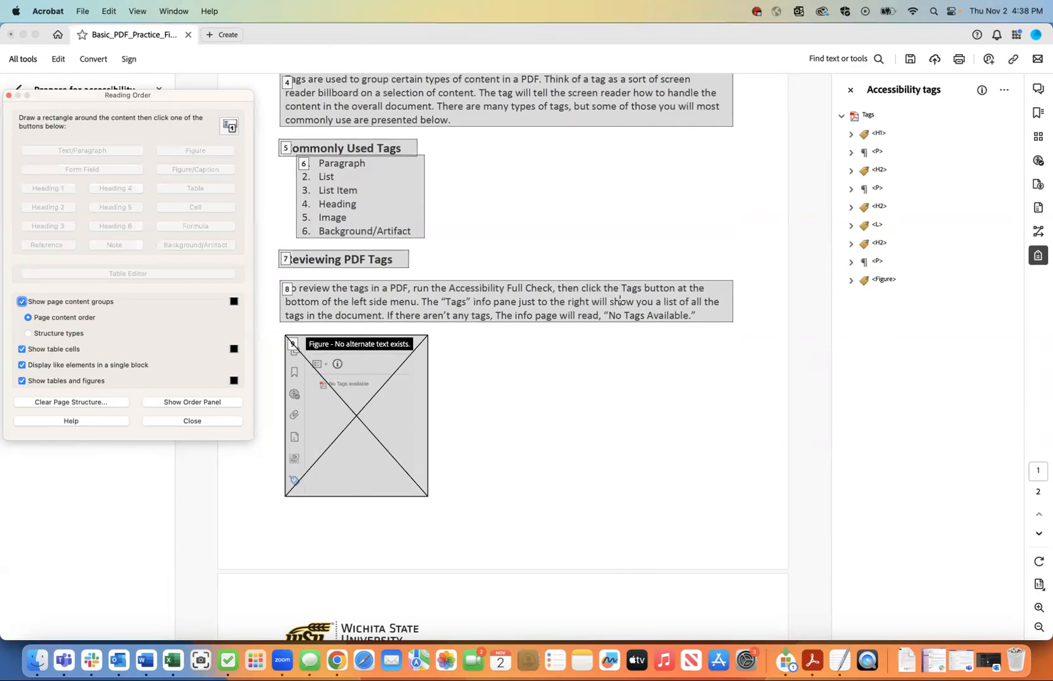
{"action": "left_click", "coordinate": [292, 342]}
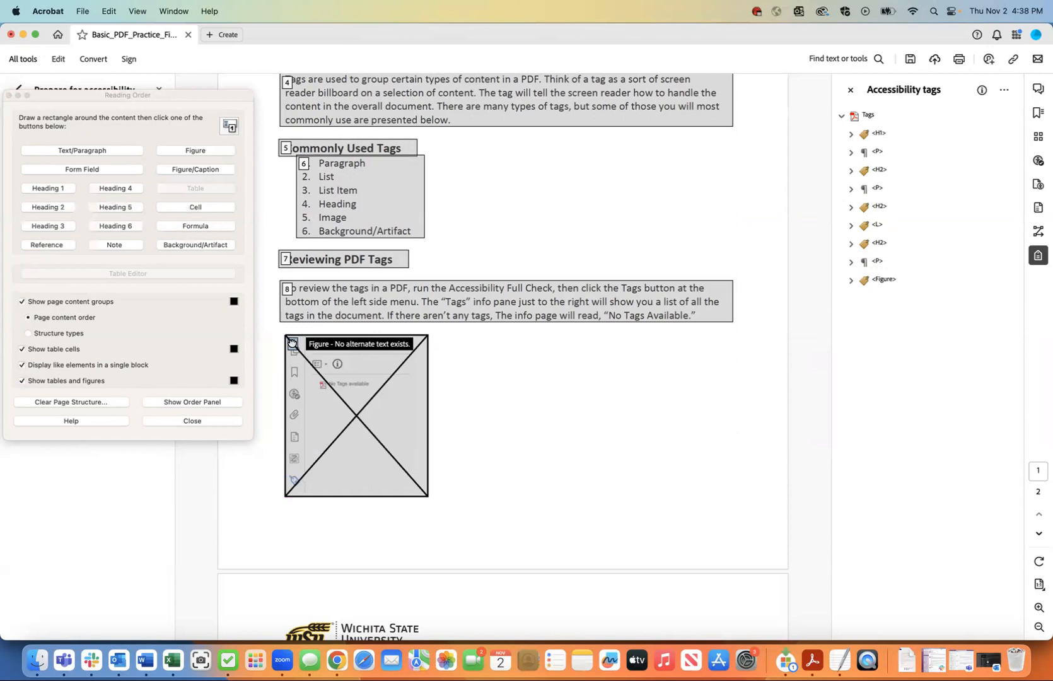
Change the image inside the Figure tag to a Page artifact and delete the emptied Figure tag.
{"action": "left_click", "coordinate": [850, 281]}
{"action": "left_click", "coordinate": [894, 300]}
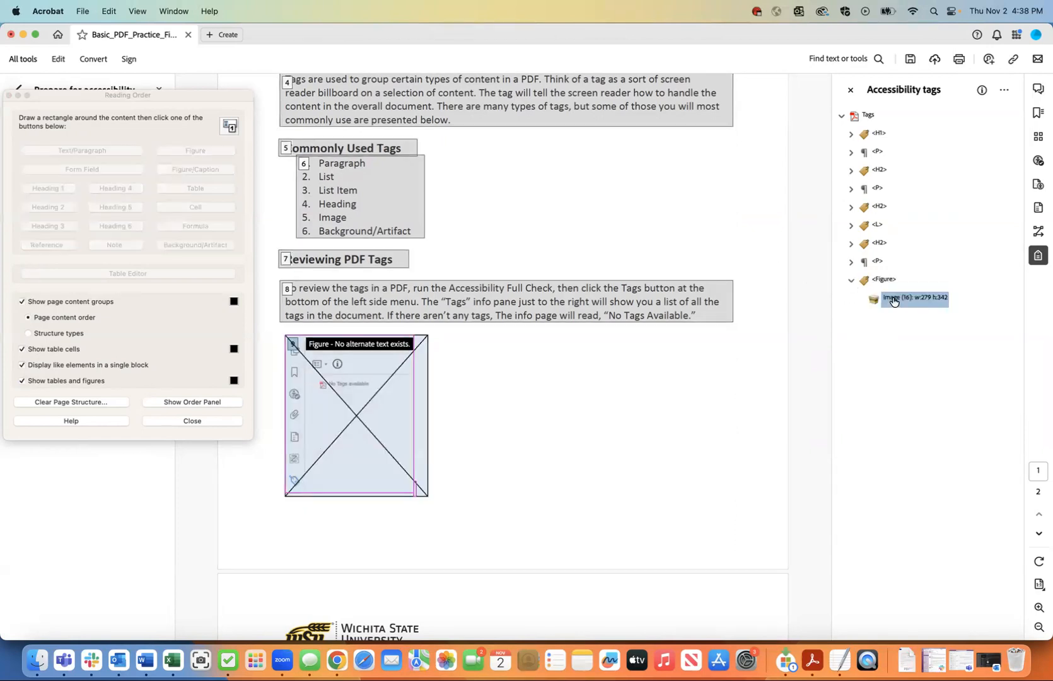
{"action": "right_click", "coordinate": [891, 298]}
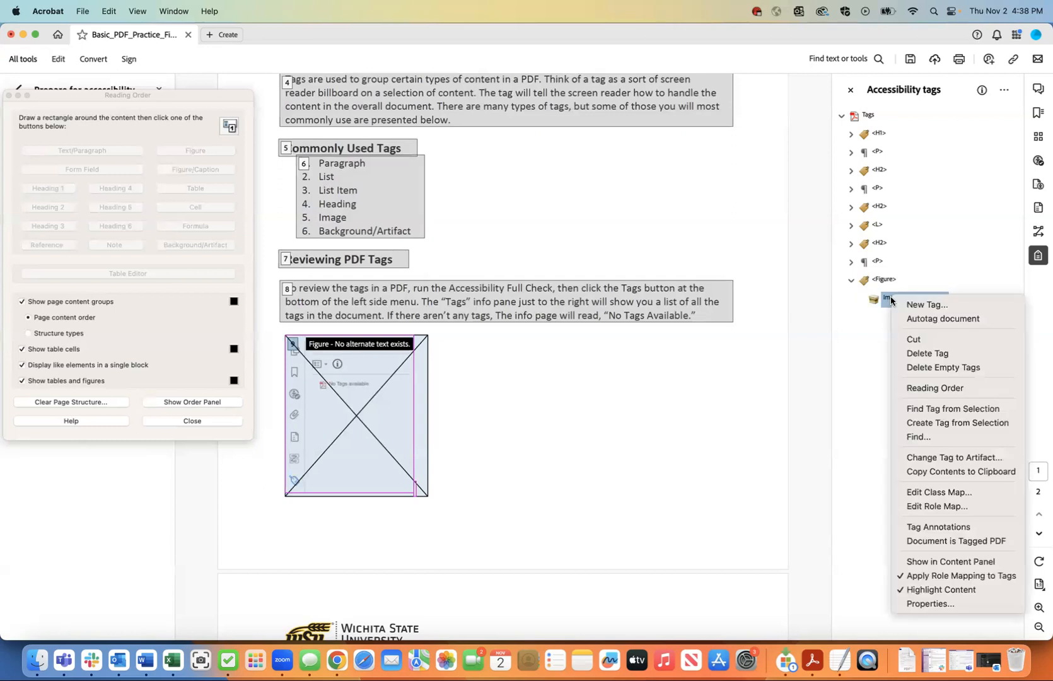
{"action": "left_click", "coordinate": [956, 458]}
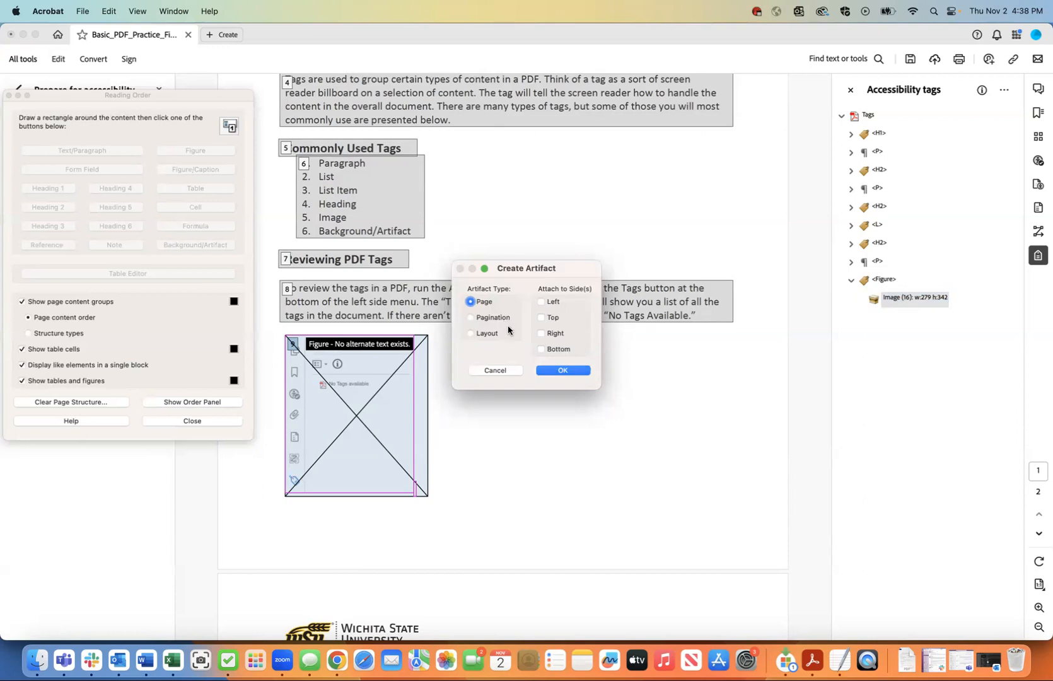
{"action": "left_click", "coordinate": [575, 374]}
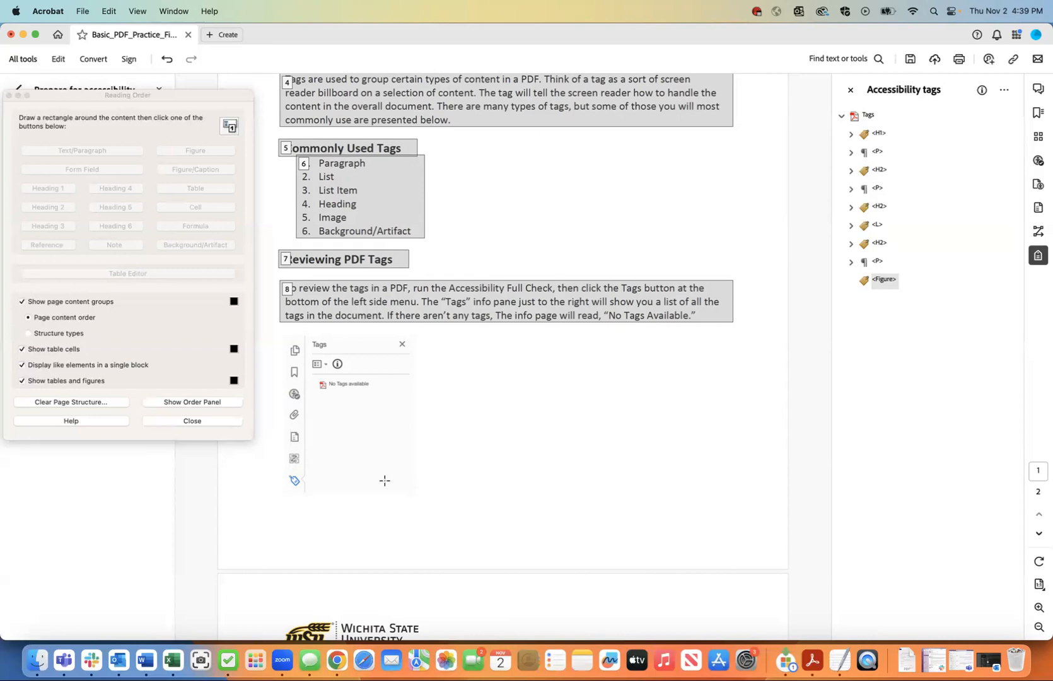
{"action": "right_click", "coordinate": [886, 283]}
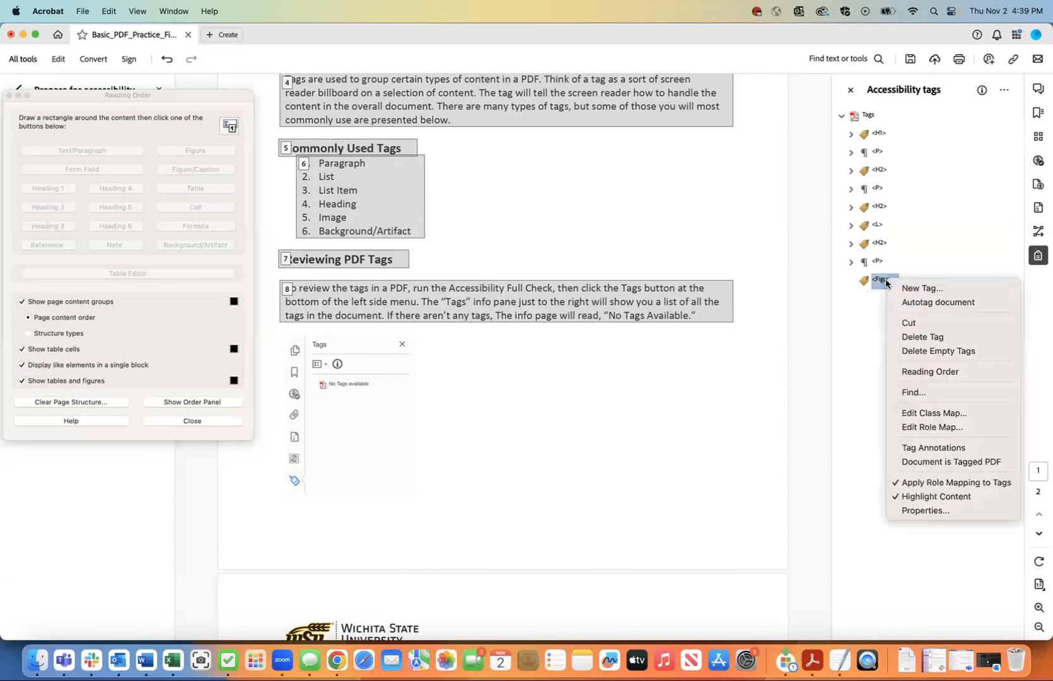
{"action": "left_click", "coordinate": [904, 336]}
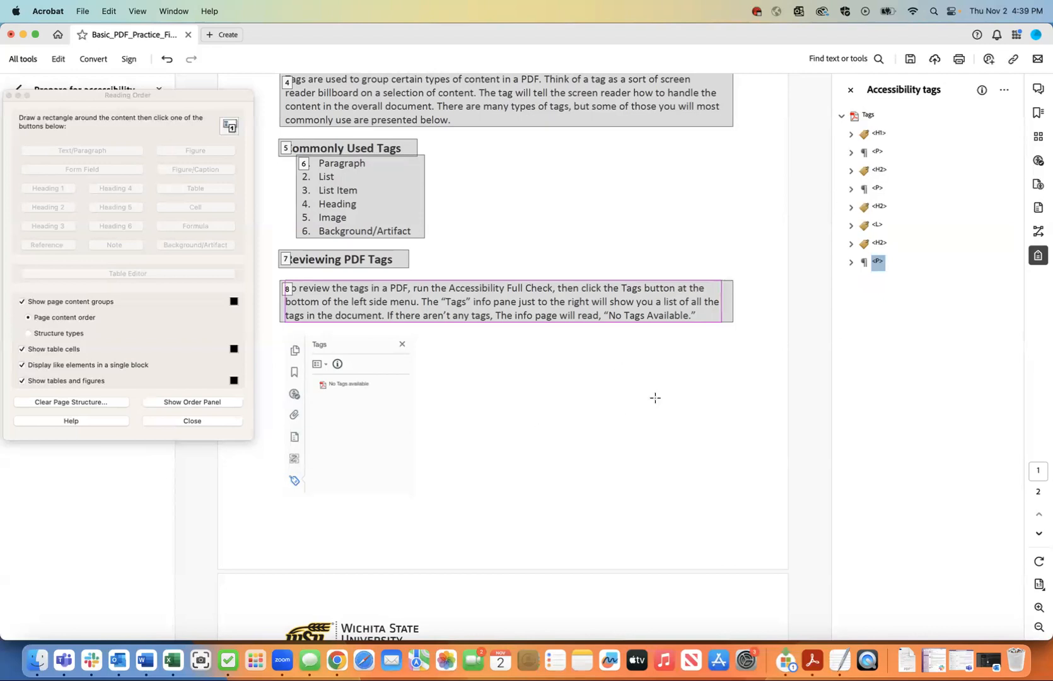
Create a new tag of type Section under the Tags root.
{"action": "left_click", "coordinate": [868, 116]}
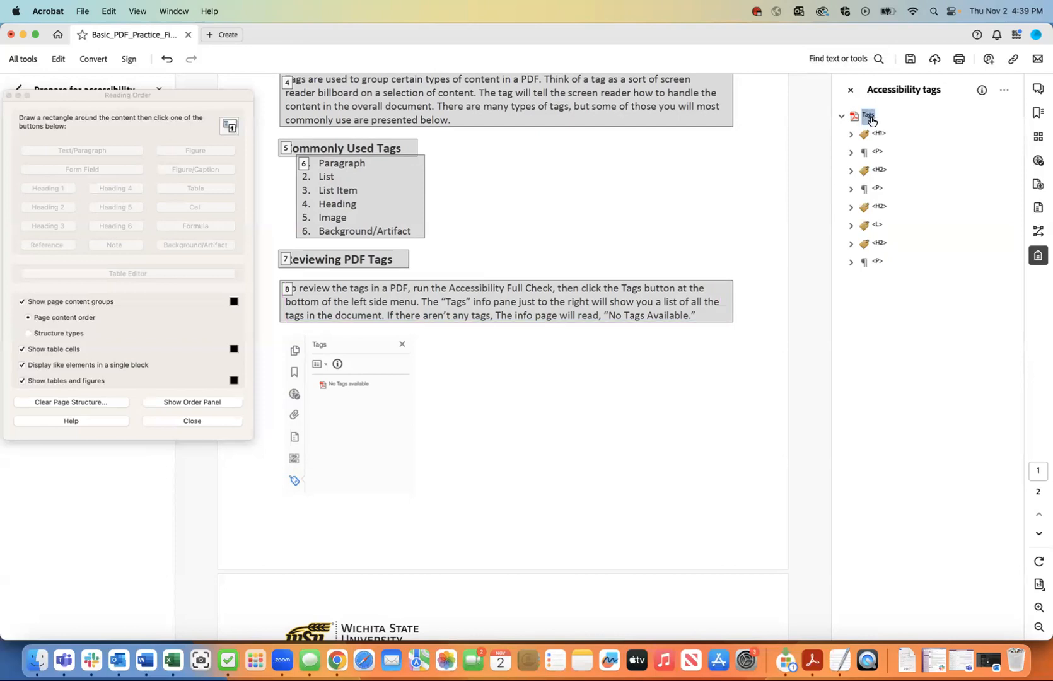
{"action": "right_click", "coordinate": [871, 121]}
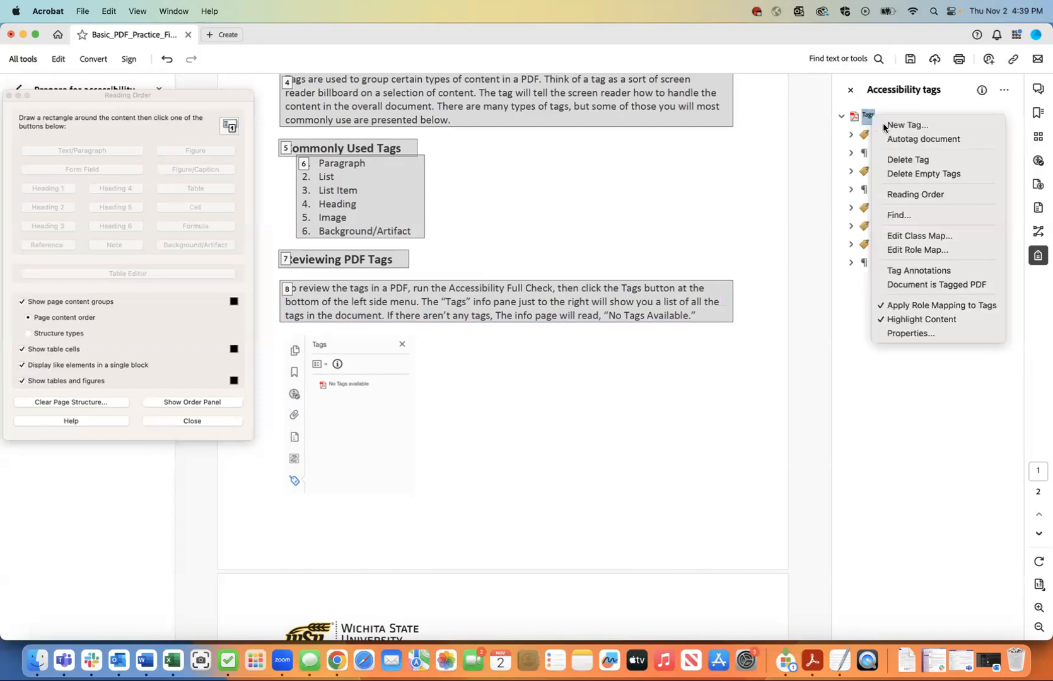
{"action": "left_click", "coordinate": [883, 124]}
{"action": "left_click", "coordinate": [587, 313]}
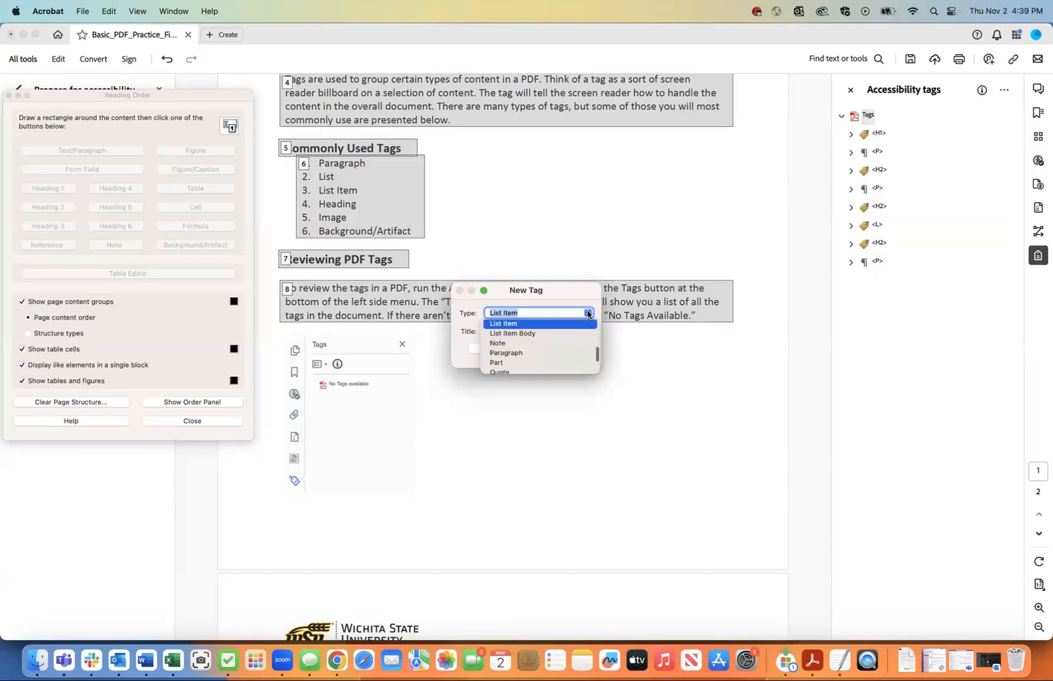
{"action": "scroll", "coordinate": [566, 344], "scroll_direction": "down", "scroll_amount": 3}
{"action": "scroll", "coordinate": [566, 344], "scroll_direction": "down", "scroll_amount": 2}
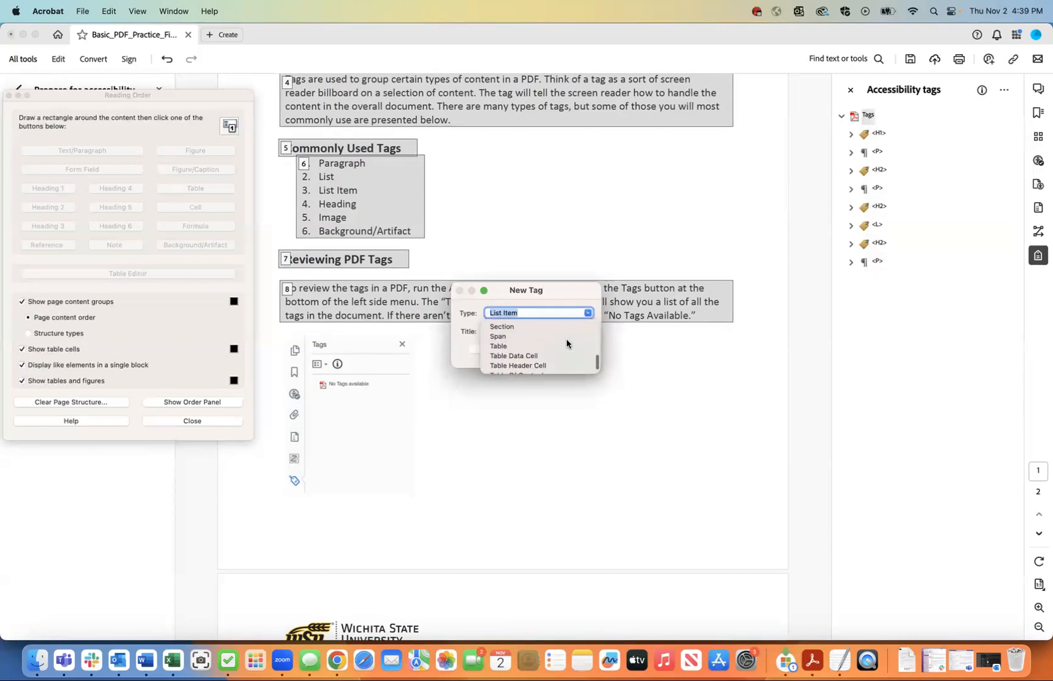
{"action": "left_click", "coordinate": [523, 323]}
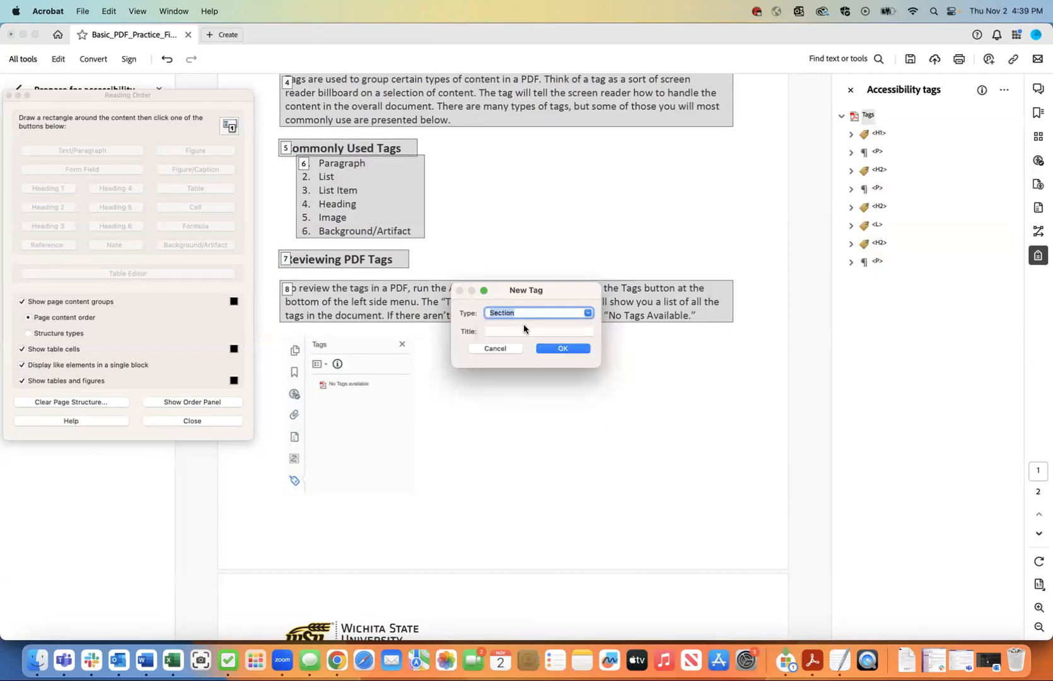
{"action": "left_click", "coordinate": [548, 350]}
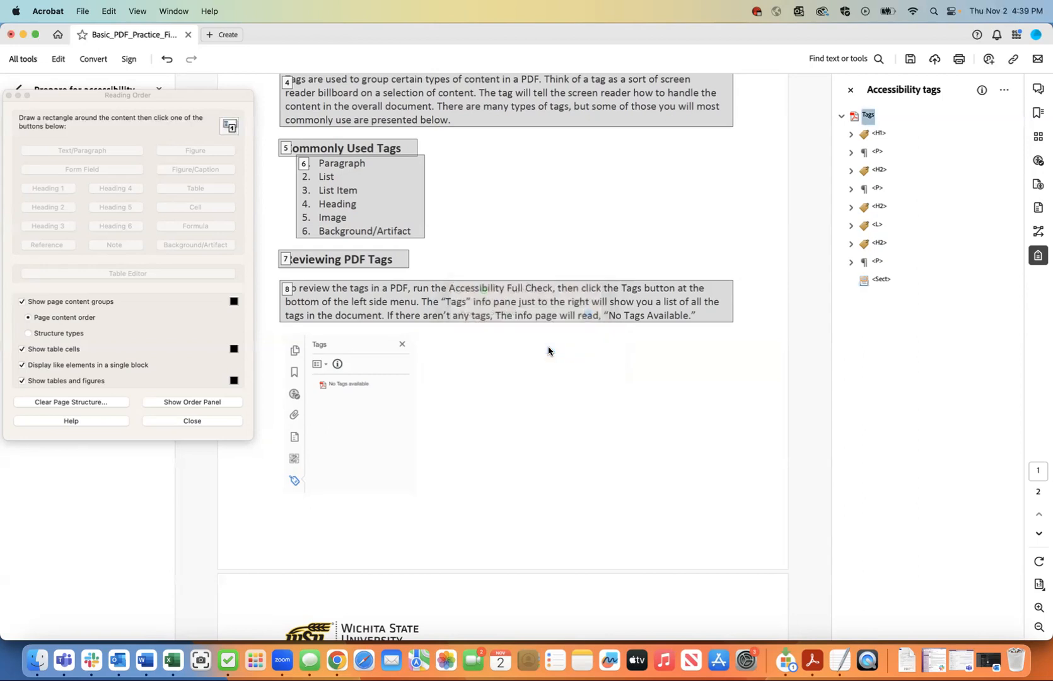
Cut all page 1 tags, from the Heading 1 through the last Paragraph, and paste them as children of the Section tag.
{"action": "left_click", "coordinate": [881, 281]}
{"action": "left_click", "coordinate": [878, 134]}
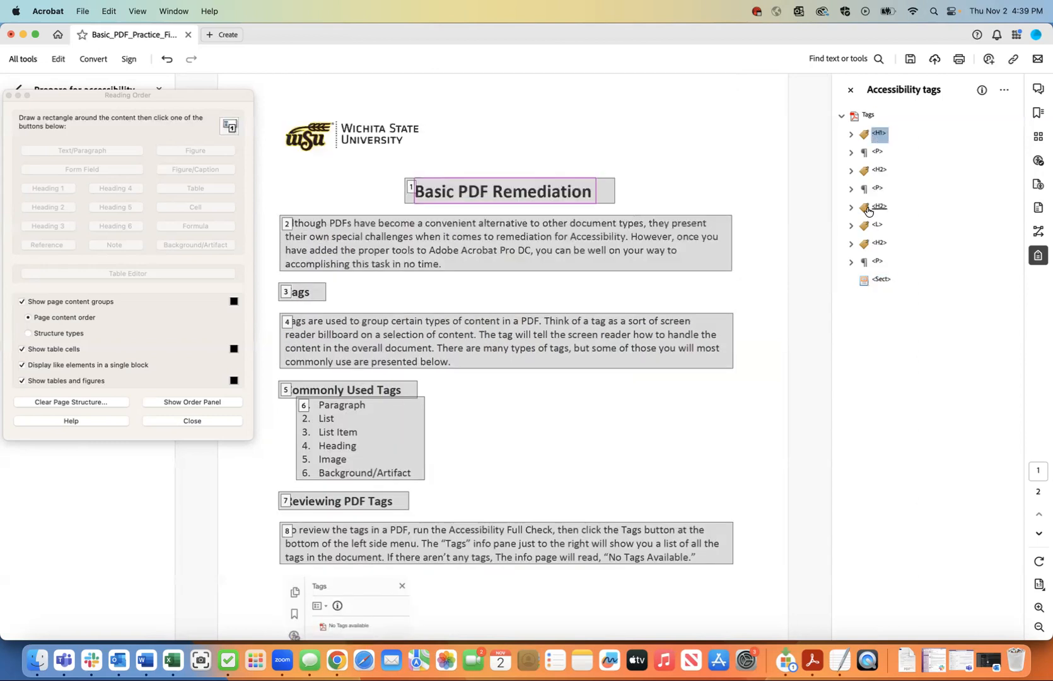
{"action": "left_click", "coordinate": [878, 263], "text": "shift"}
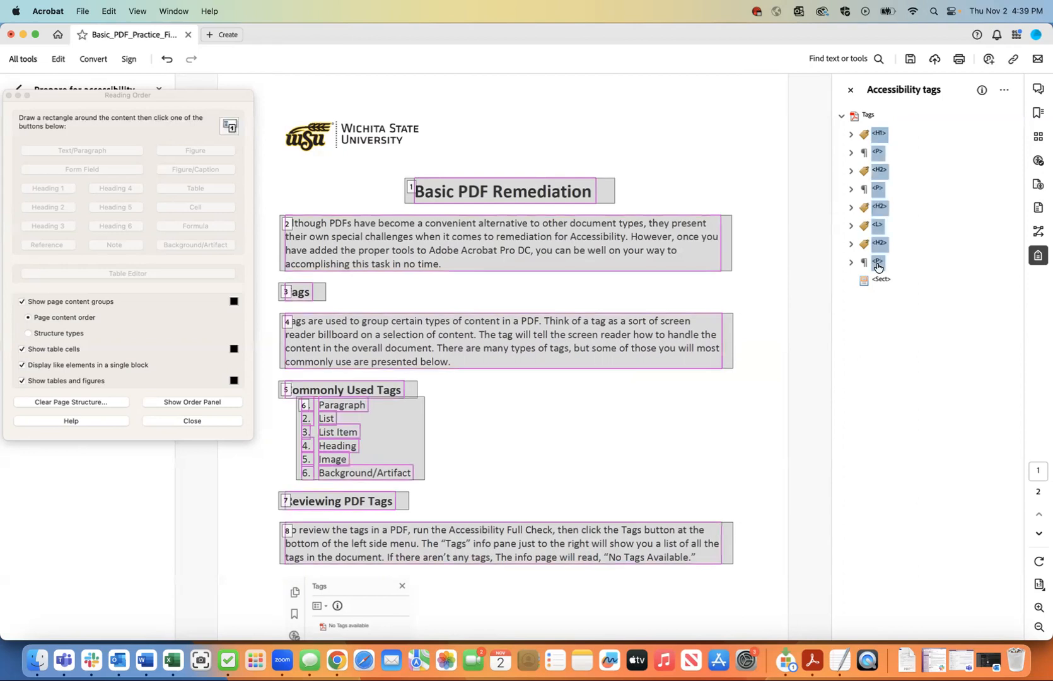
{"action": "right_click", "coordinate": [878, 266]}
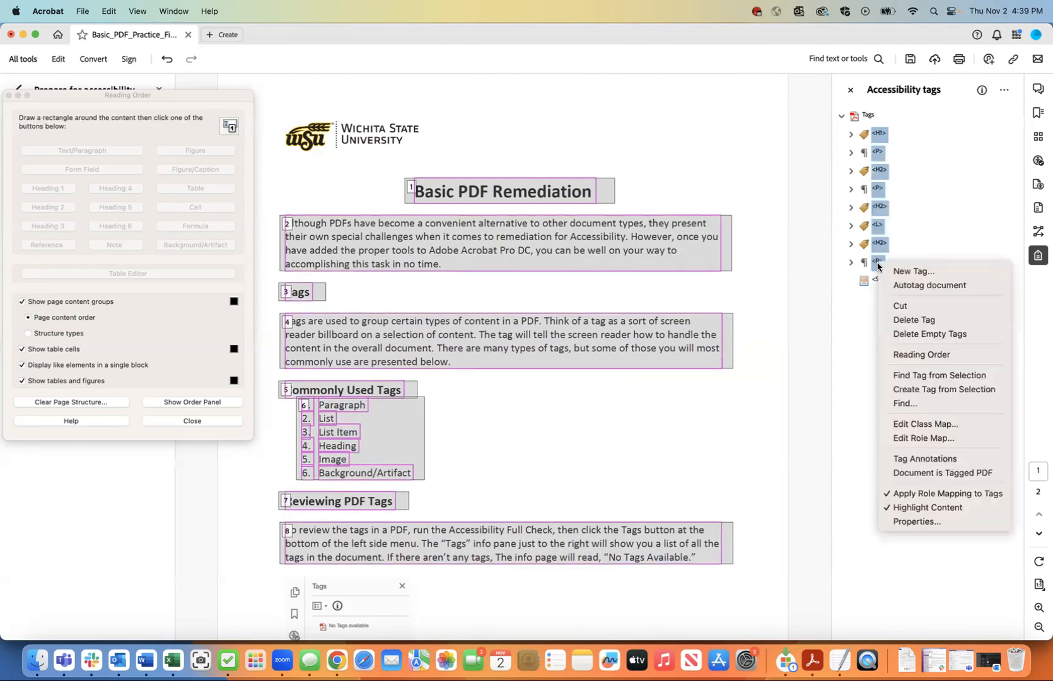
{"action": "left_click", "coordinate": [894, 308]}
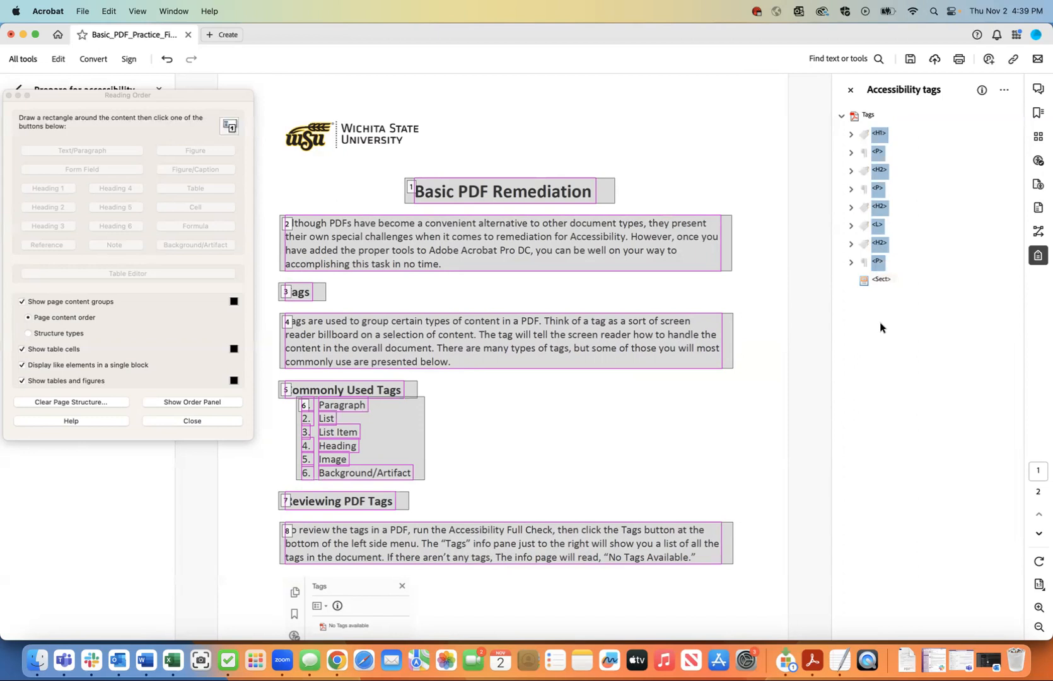
{"action": "left_click", "coordinate": [882, 284]}
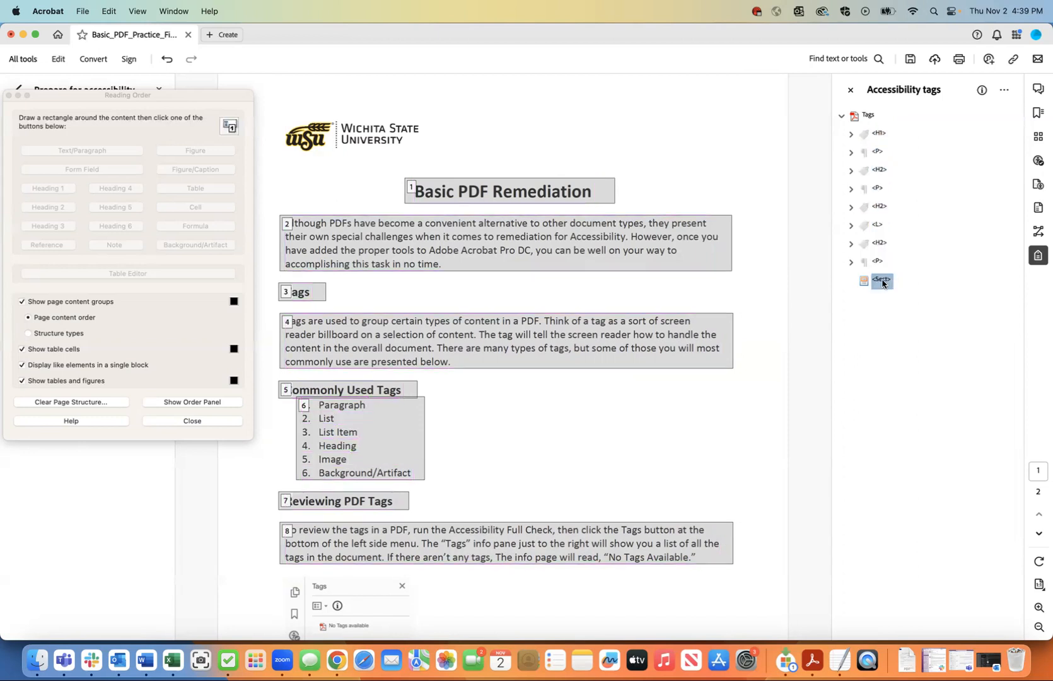
{"action": "right_click", "coordinate": [882, 285]}
{"action": "left_click", "coordinate": [910, 352]}
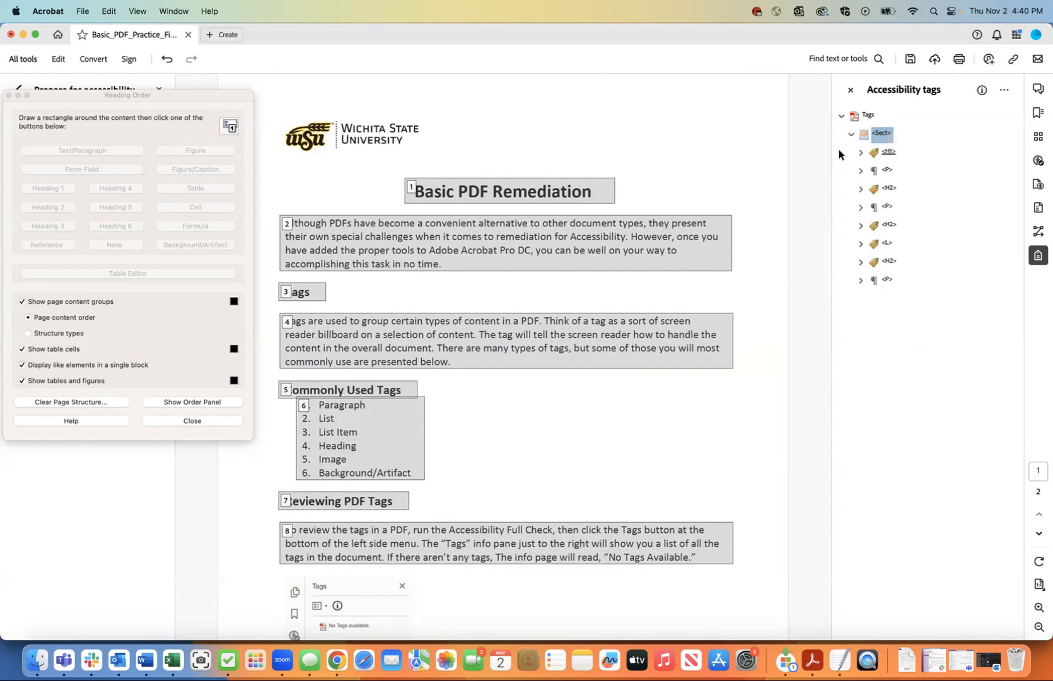
Expand and collapse the Section tag to examine the page 1 tags nested in it, leaving it collapsed.
{"action": "left_click", "coordinate": [849, 134]}
{"action": "left_click", "coordinate": [849, 135]}
{"action": "left_click", "coordinate": [850, 135]}
{"action": "left_click", "coordinate": [849, 134]}
{"action": "left_click", "coordinate": [851, 134]}
{"action": "left_click", "coordinate": [851, 134]}
{"action": "left_click", "coordinate": [850, 134]}
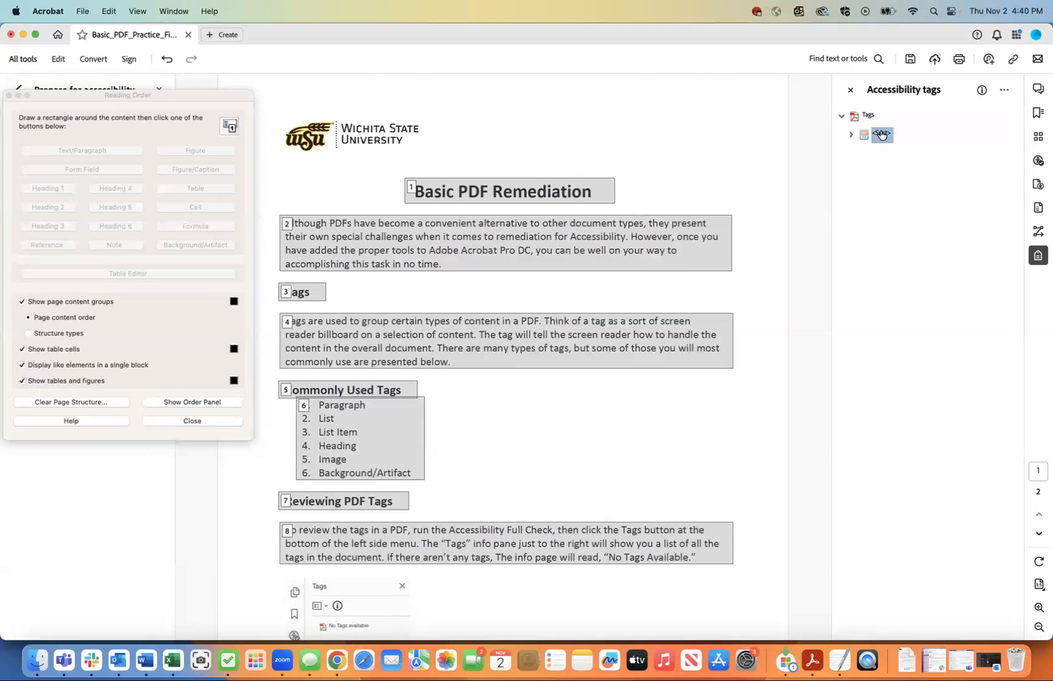
Create a second Section tag after the first one and check the contents of the first Section.
{"action": "right_click", "coordinate": [880, 135]}
{"action": "left_click", "coordinate": [897, 139]}
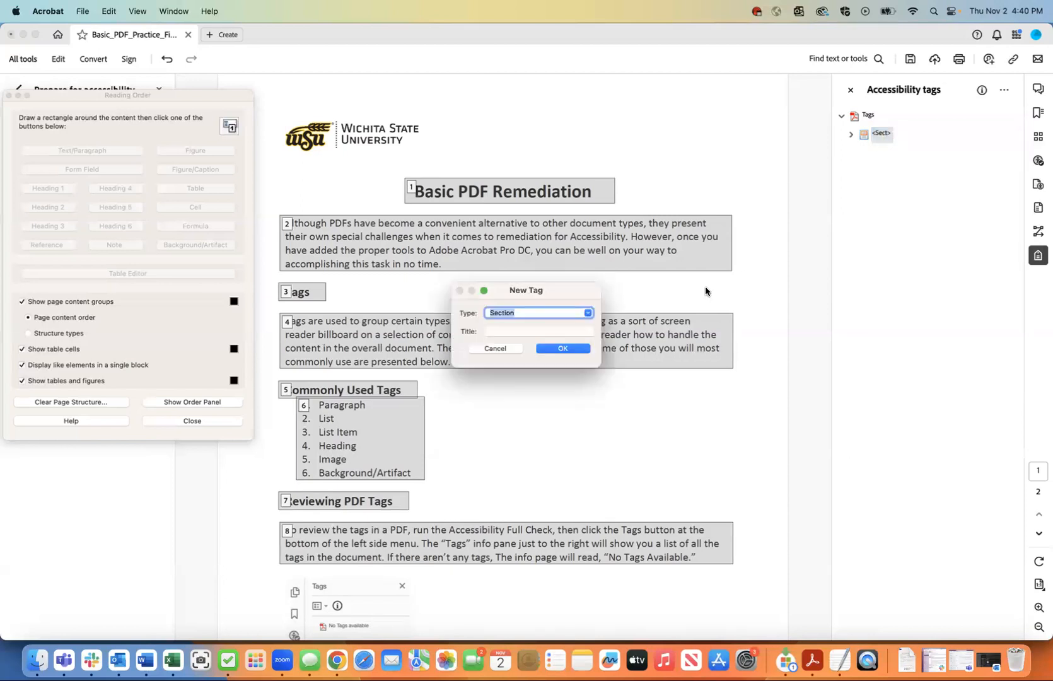
{"action": "left_click", "coordinate": [561, 348]}
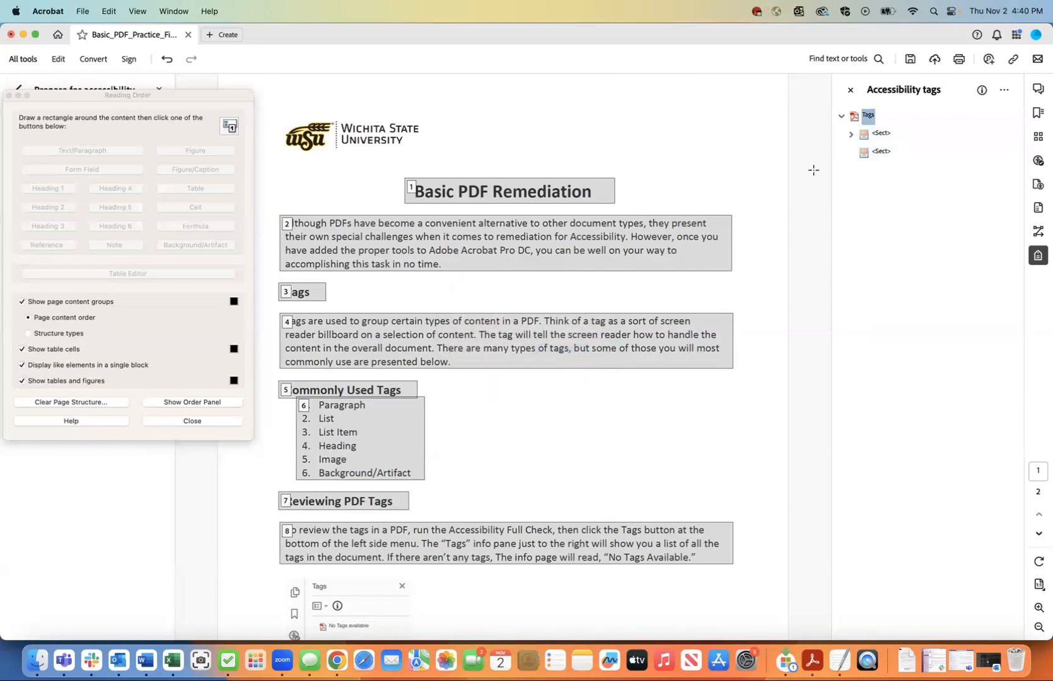
{"action": "left_click", "coordinate": [848, 135]}
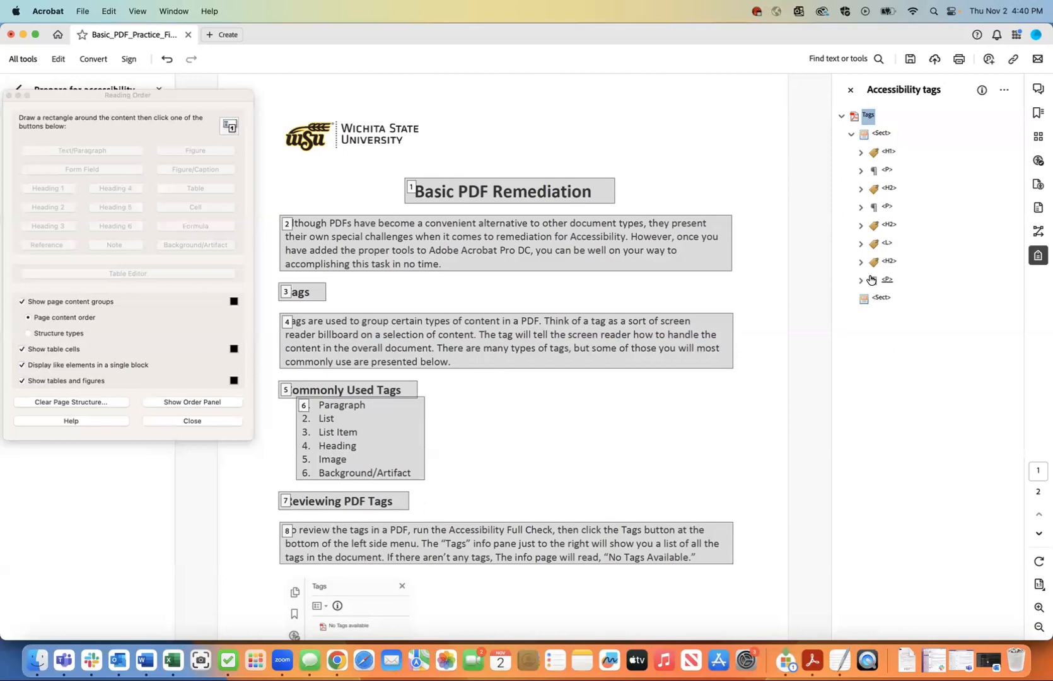
{"action": "left_click", "coordinate": [851, 134]}
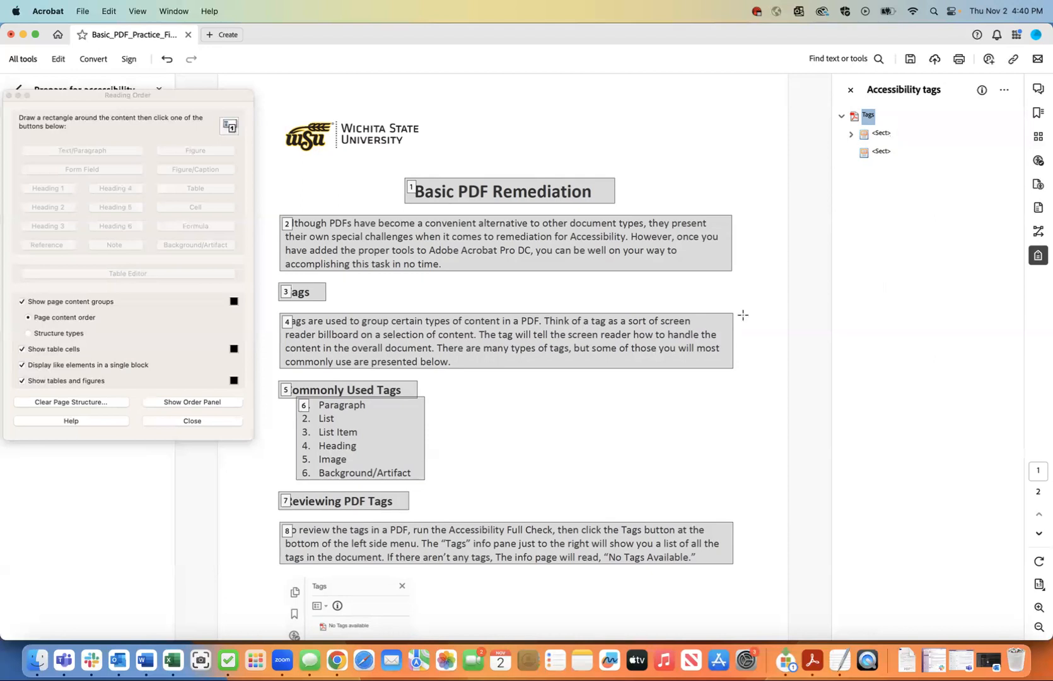
Tag the "Tables versus Lists" title on page 2 as Heading 2.
{"action": "scroll", "coordinate": [743, 315], "scroll_direction": "down", "scroll_amount": 10}
{"action": "scroll", "coordinate": [743, 315], "scroll_direction": "down", "scroll_amount": 4}
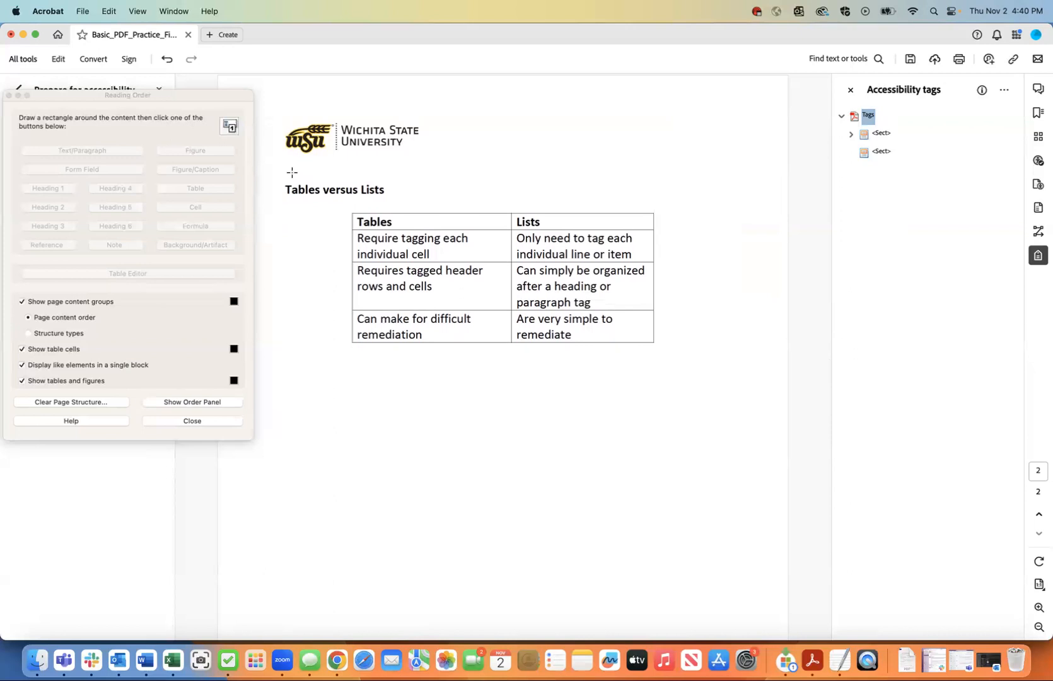
{"action": "left_click_drag", "start_coordinate": [278, 176], "coordinate": [391, 204]}
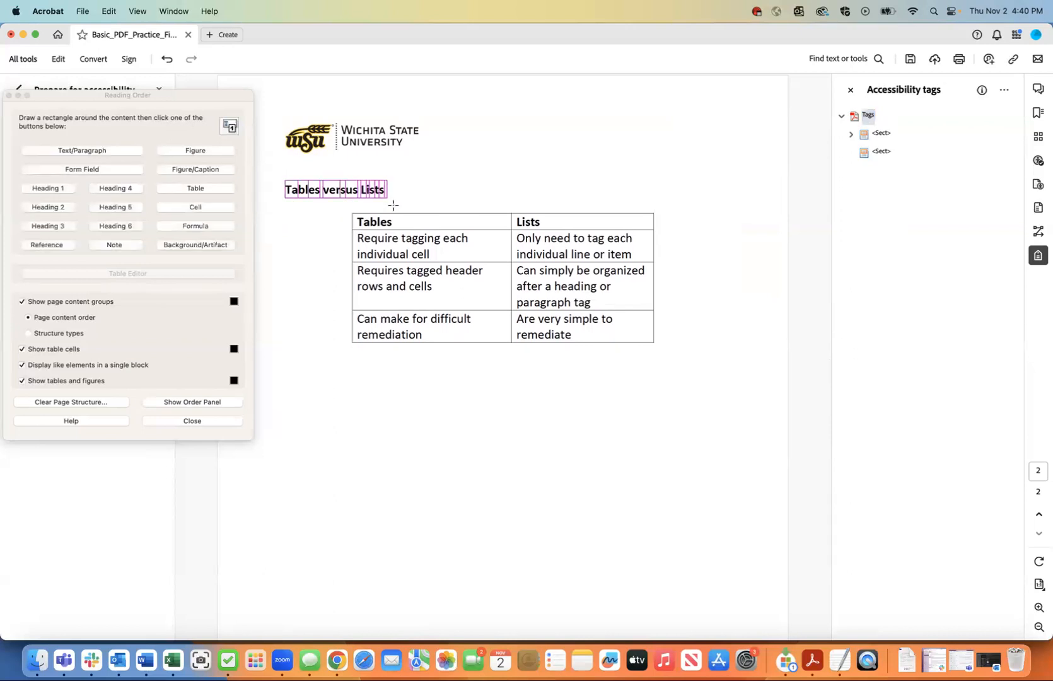
{"action": "left_click", "coordinate": [58, 208]}
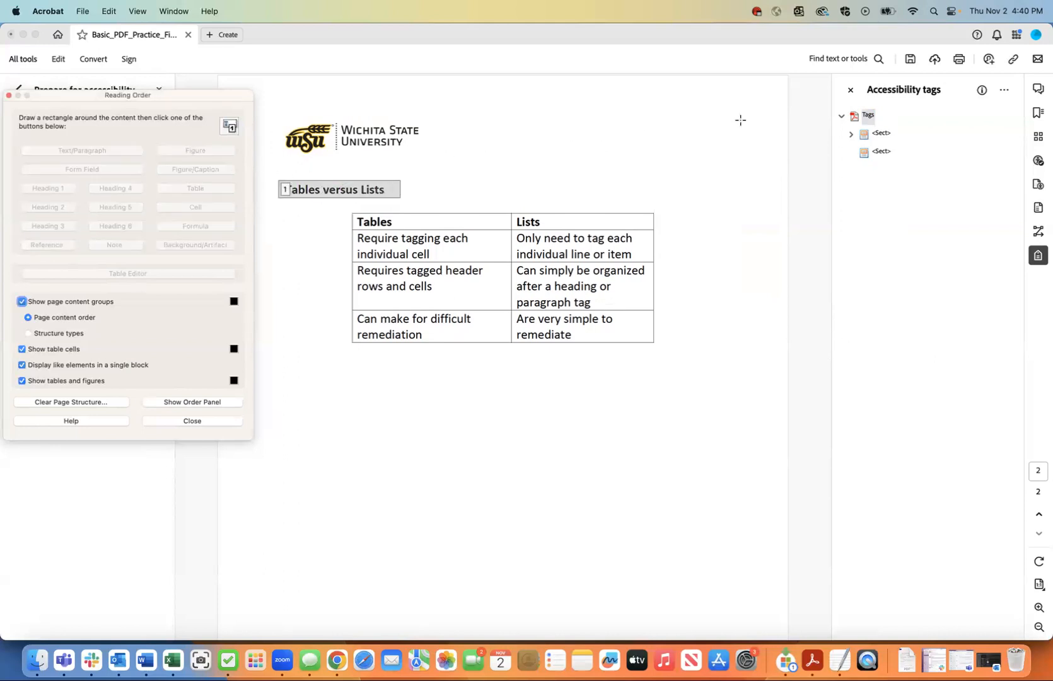
Move the "Tables versus Lists" Heading 2 tag from the first Section into the second Section as its child, and collapse the first Section.
{"action": "left_click", "coordinate": [881, 135]}
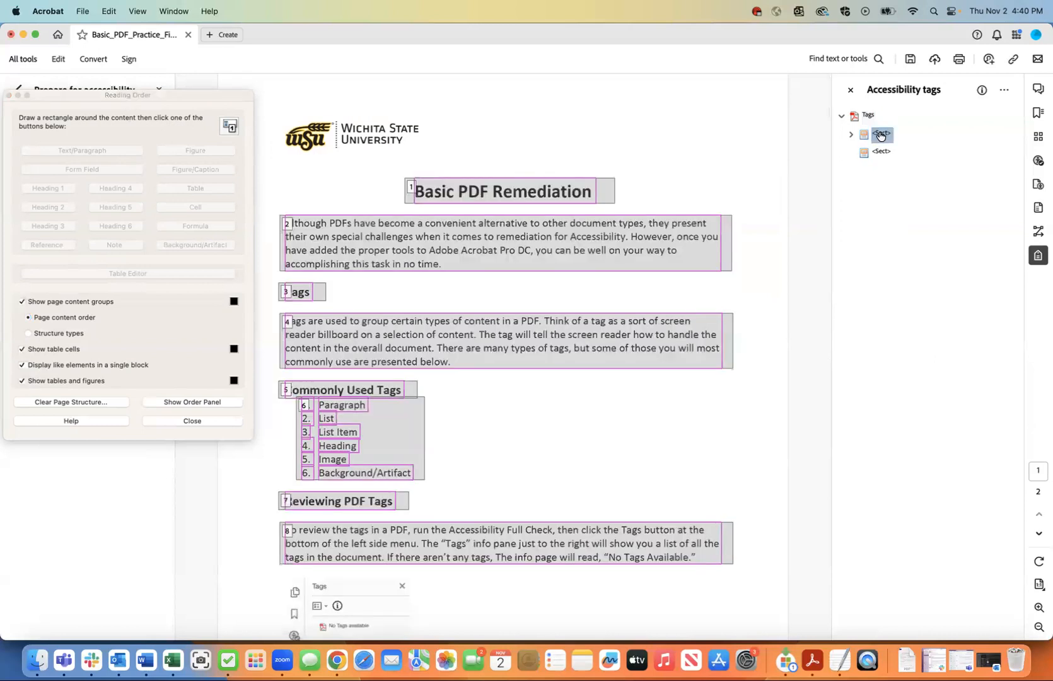
{"action": "scroll", "coordinate": [734, 277], "scroll_direction": "down", "scroll_amount": 10}
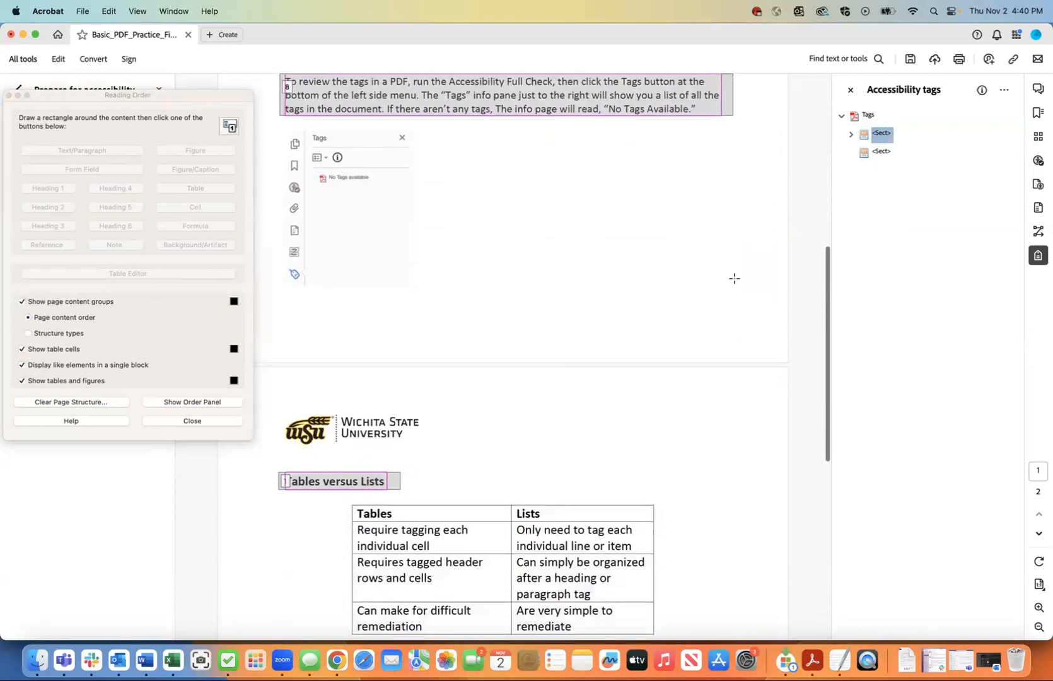
{"action": "scroll", "coordinate": [733, 278], "scroll_direction": "up", "scroll_amount": 1}
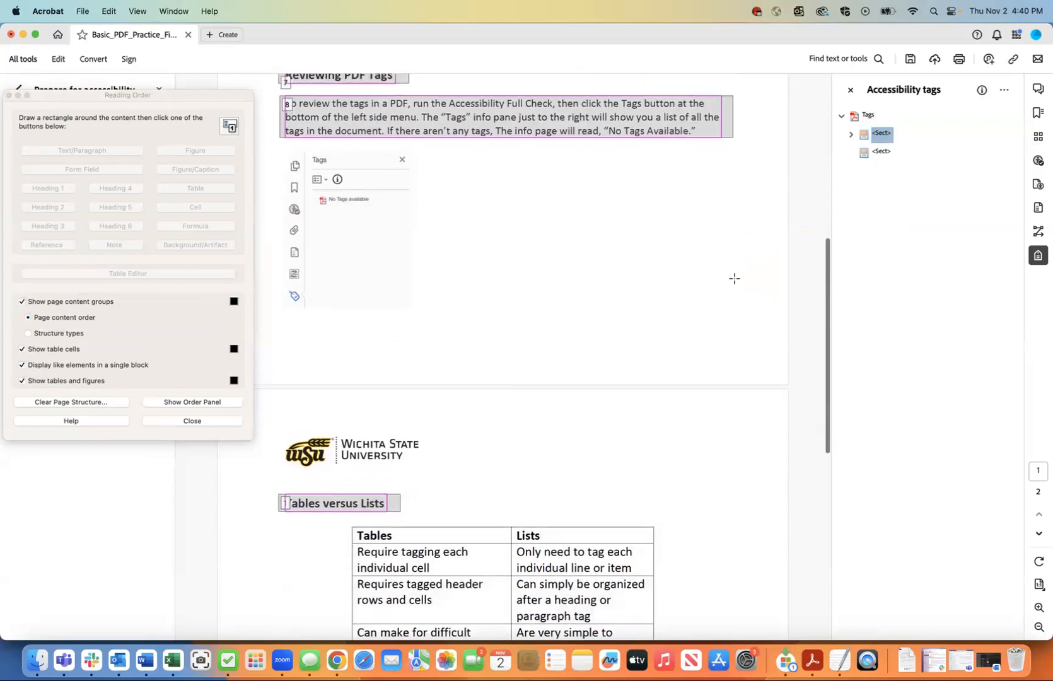
{"action": "left_click", "coordinate": [849, 134]}
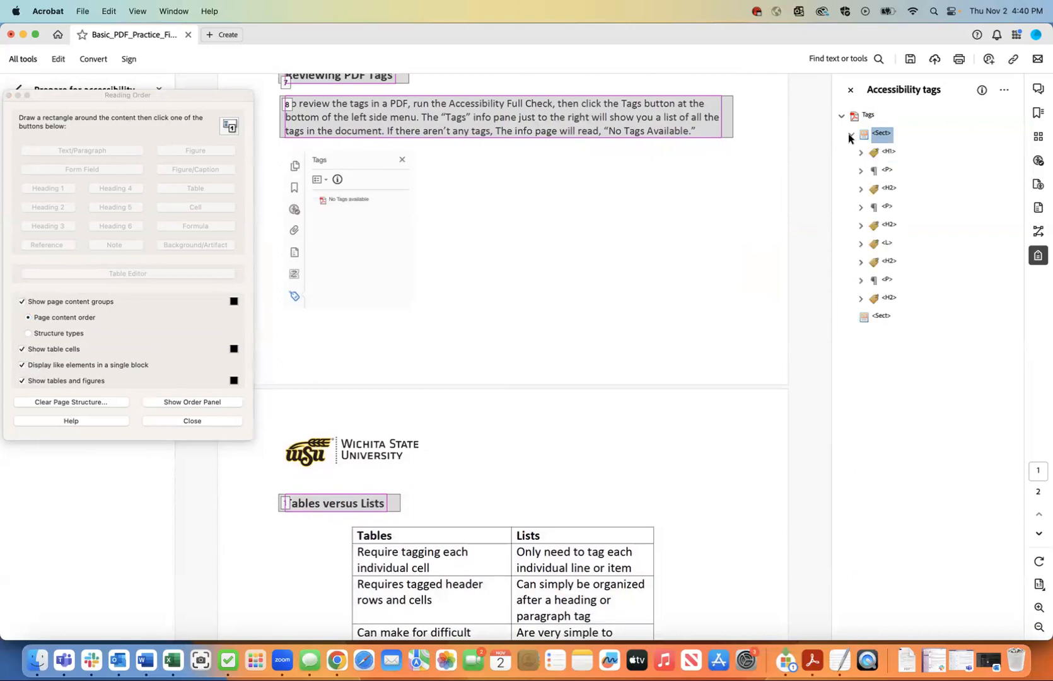
{"action": "left_click", "coordinate": [888, 299]}
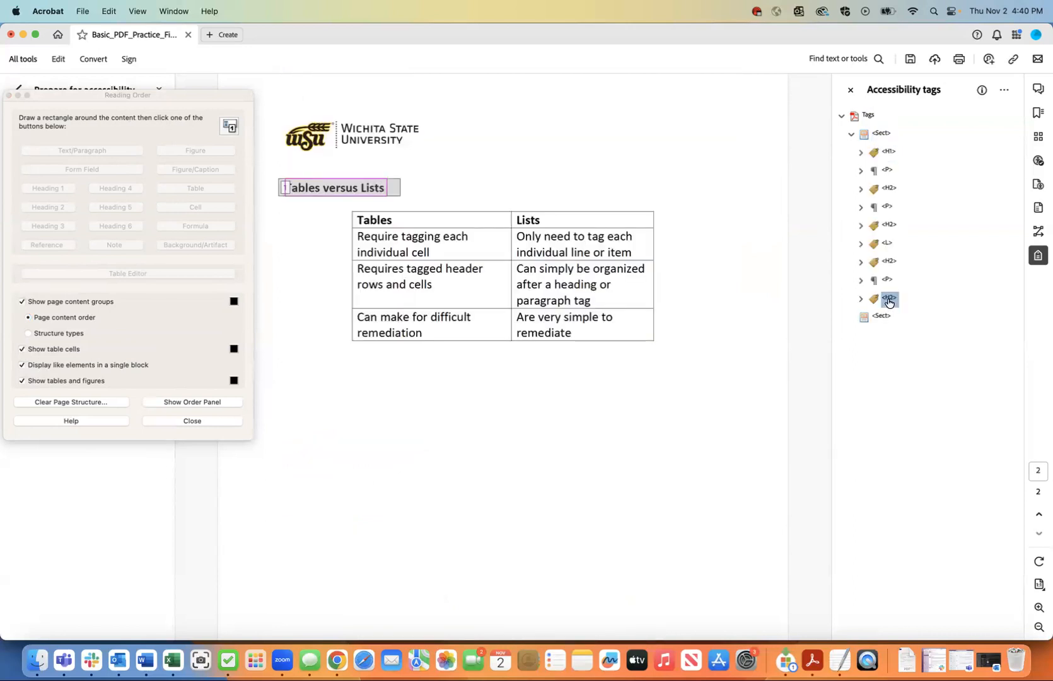
{"action": "right_click", "coordinate": [888, 298]}
{"action": "left_click", "coordinate": [908, 339]}
{"action": "left_click", "coordinate": [883, 317]}
{"action": "right_click", "coordinate": [884, 320]}
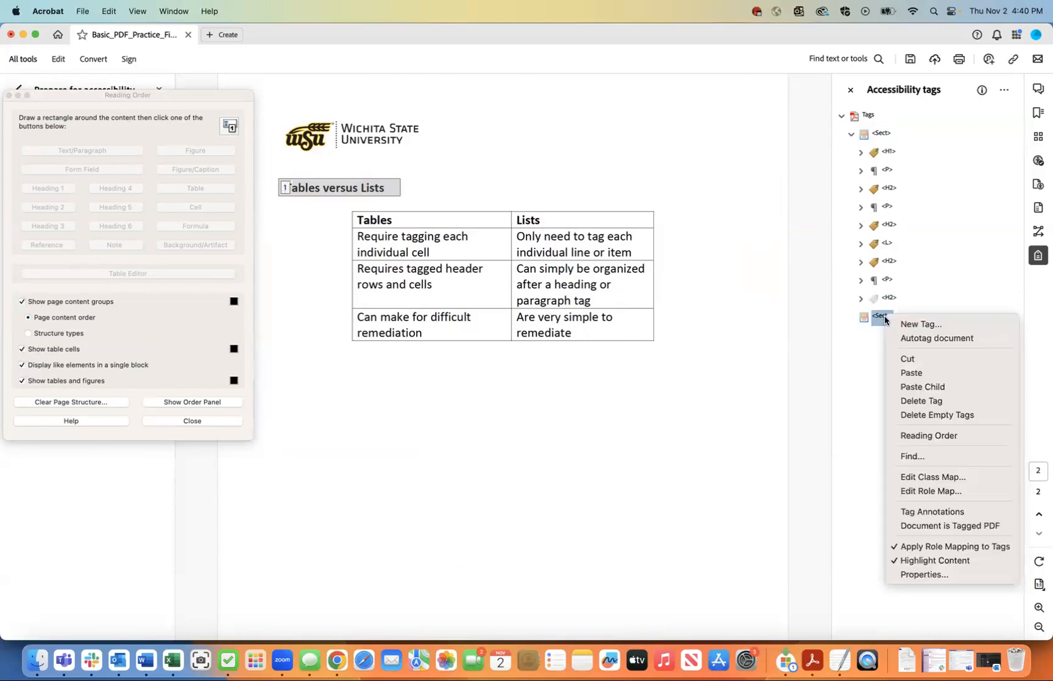
{"action": "left_click", "coordinate": [913, 386]}
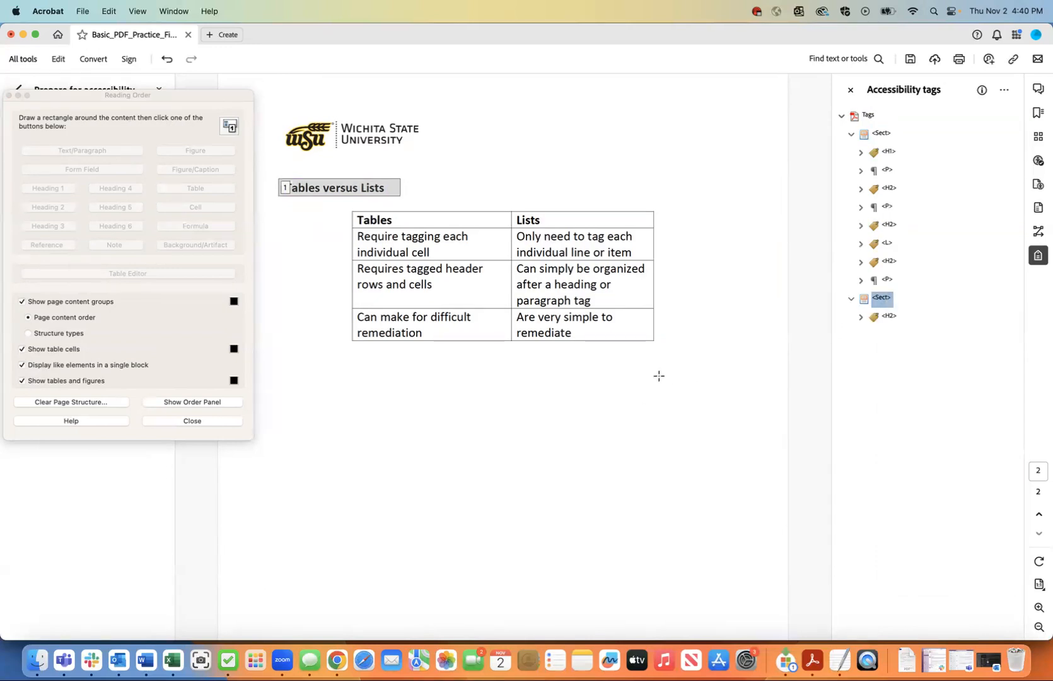
{"action": "scroll", "coordinate": [659, 376], "scroll_direction": "up", "scroll_amount": 2}
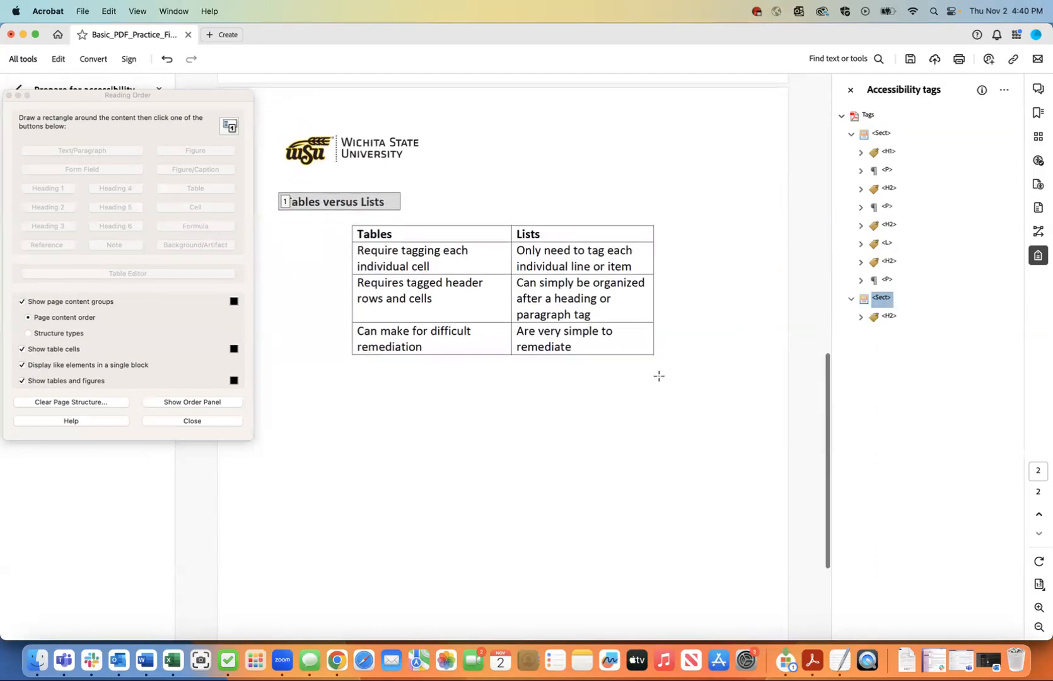
{"action": "left_click", "coordinate": [850, 134]}
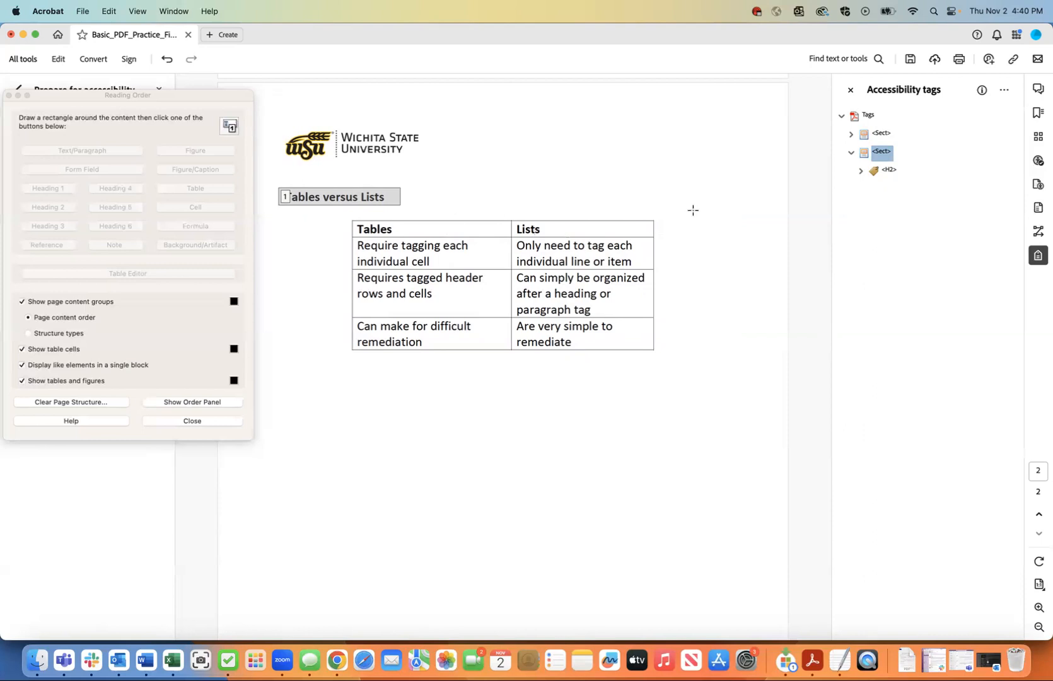
Create a new Table tag directly after the Heading 2 tag in the second Section.
{"action": "left_click", "coordinate": [888, 171]}
{"action": "right_click", "coordinate": [888, 173]}
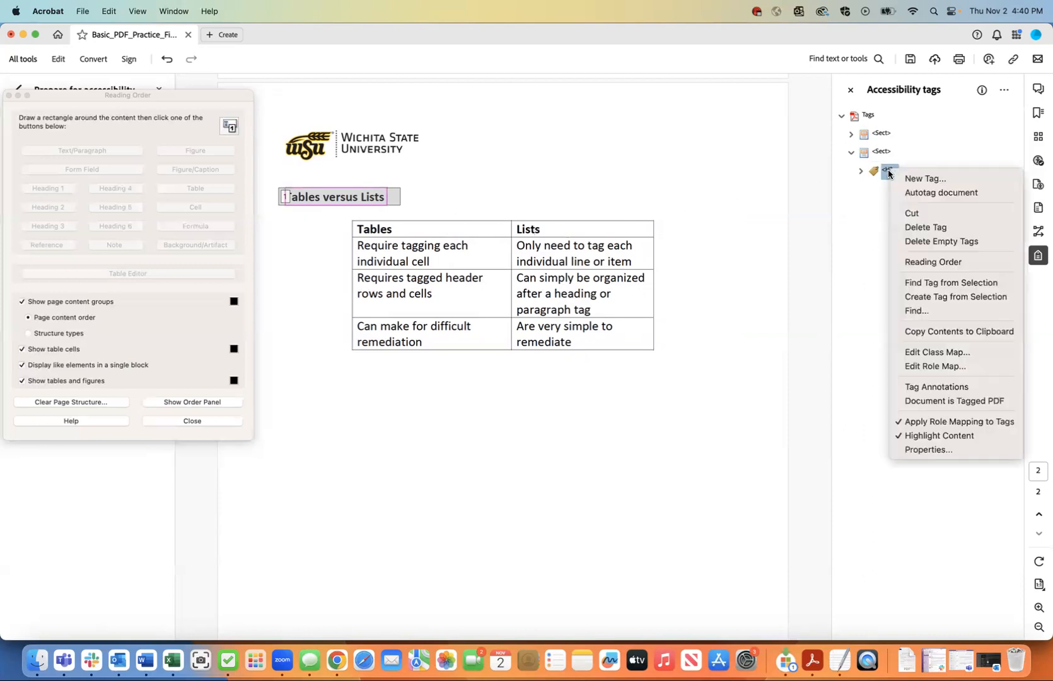
{"action": "left_click", "coordinate": [924, 179]}
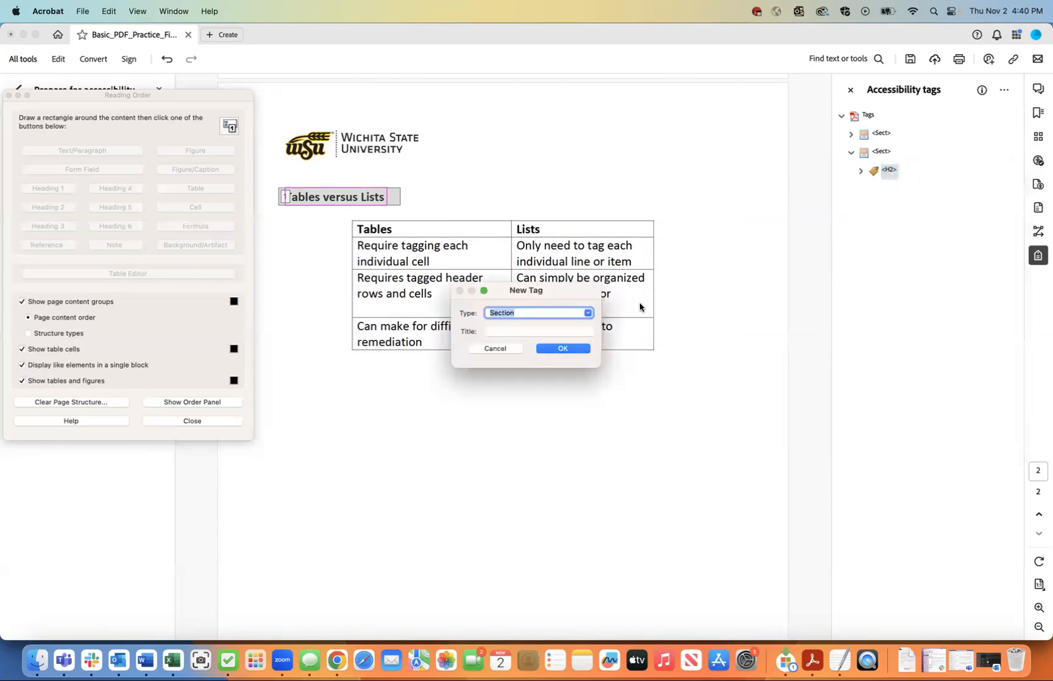
{"action": "left_click", "coordinate": [587, 314]}
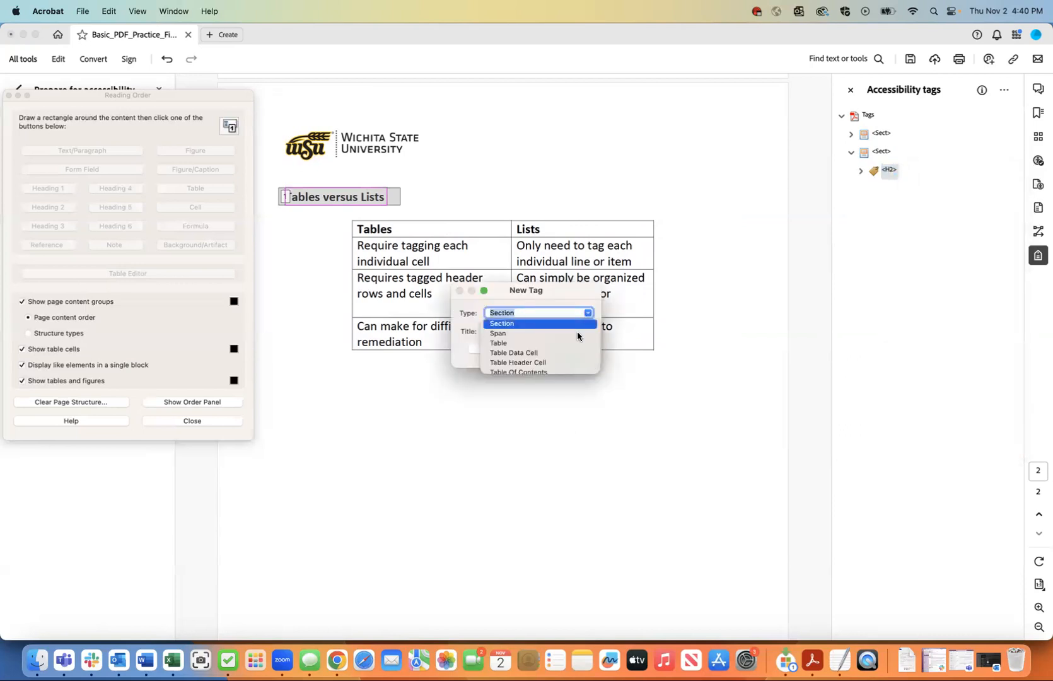
{"action": "left_click", "coordinate": [561, 343]}
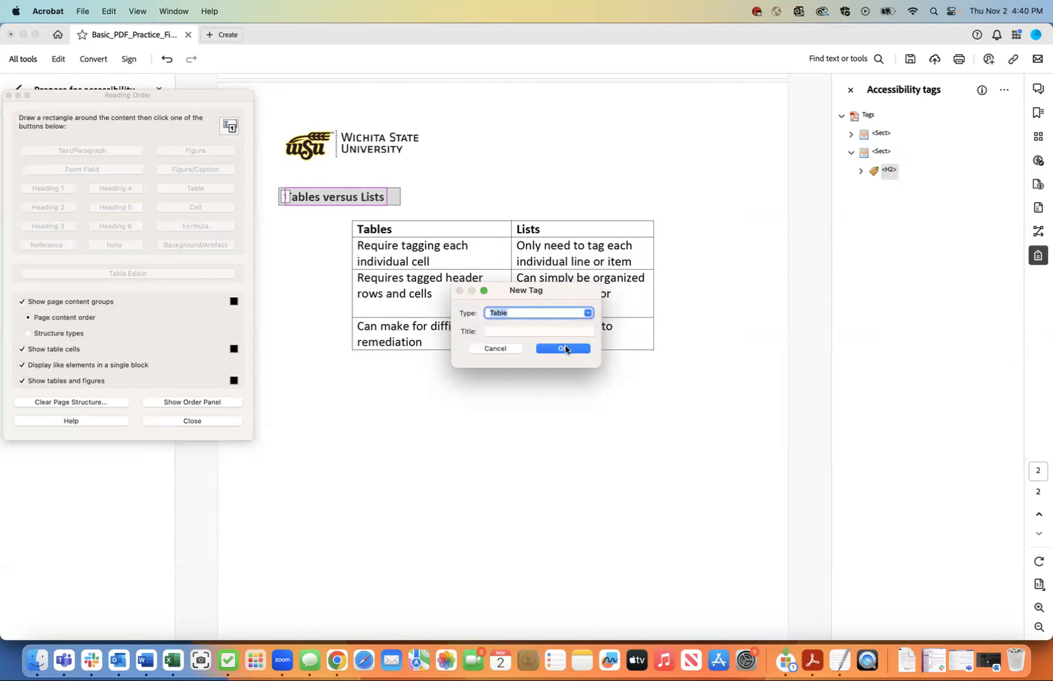
{"action": "left_click", "coordinate": [564, 350]}
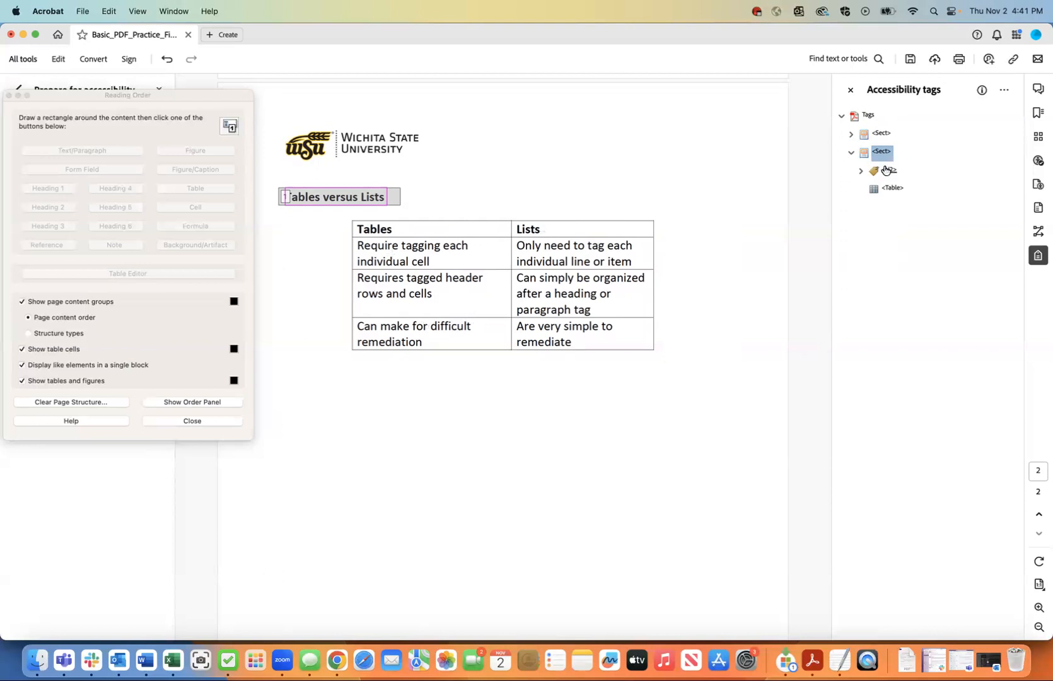
Create a new Table Row tag directly after the Table tag in the second Section.
{"action": "left_click", "coordinate": [891, 188]}
{"action": "right_click", "coordinate": [891, 188]}
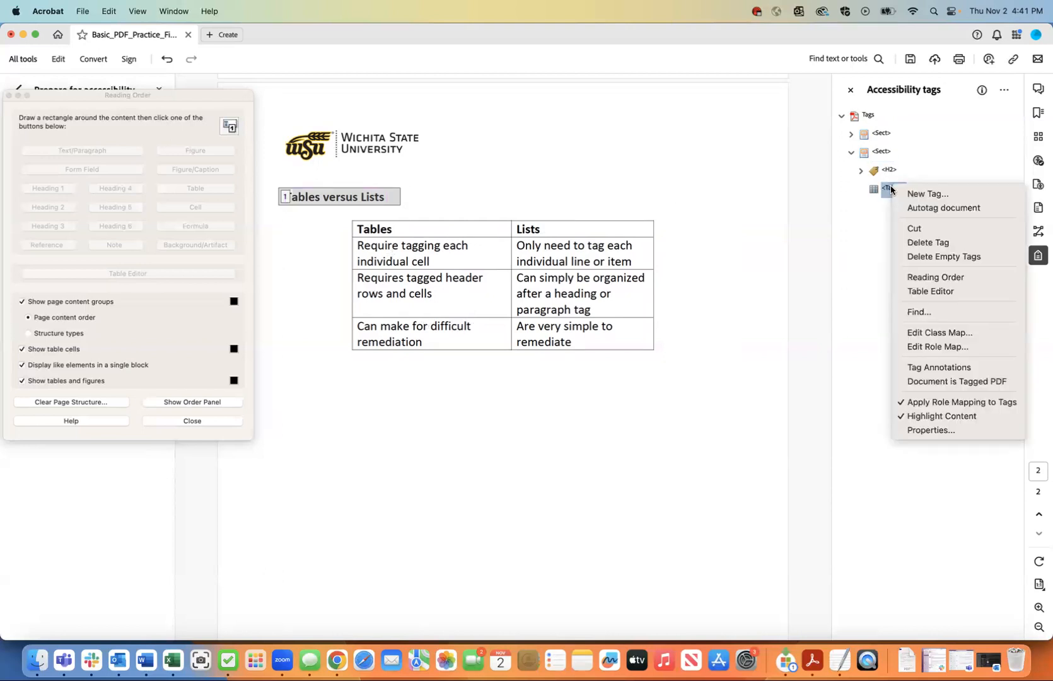
{"action": "left_click", "coordinate": [907, 193]}
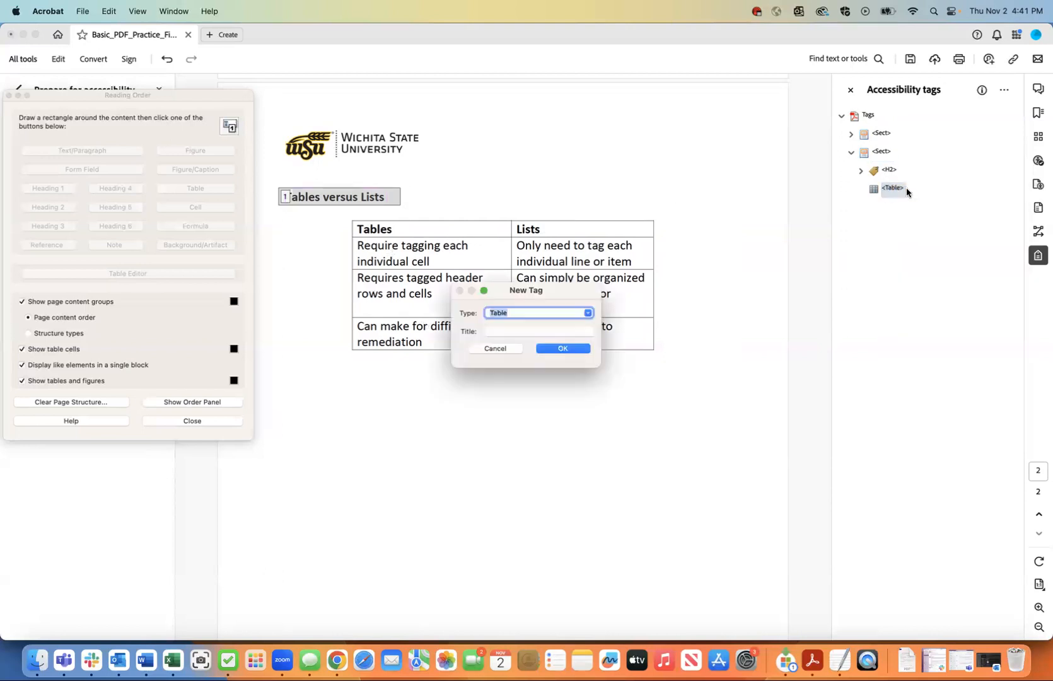
{"action": "left_click", "coordinate": [588, 313]}
{"action": "scroll", "coordinate": [555, 348], "scroll_direction": "down", "scroll_amount": 1}
{"action": "left_click", "coordinate": [519, 369]}
{"action": "left_click", "coordinate": [563, 348]}
Start adding another tag after the Table Row tag in the second Section.
{"action": "left_click", "coordinate": [887, 208]}
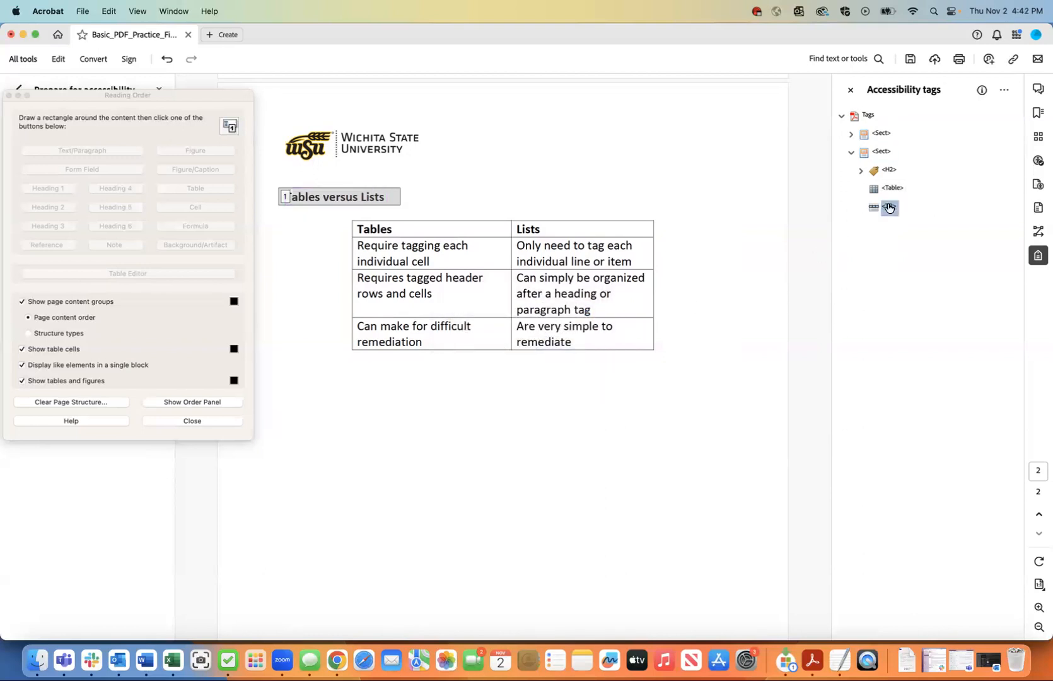
{"action": "right_click", "coordinate": [889, 208]}
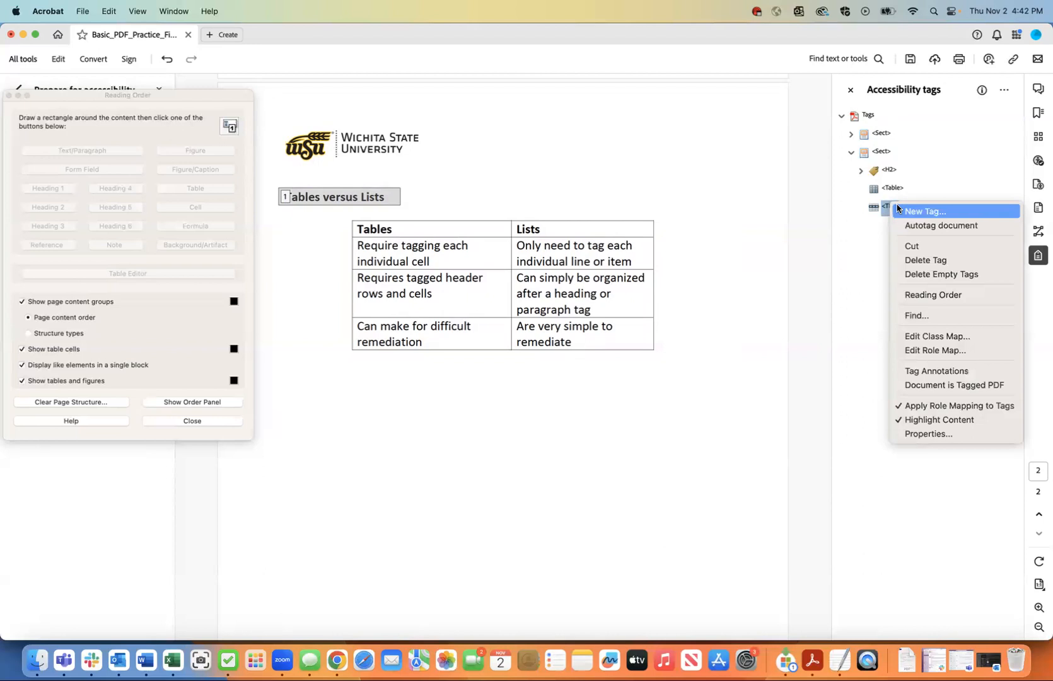
Add three more Table Row tags after the existing row tag in the second section.
{"action": "left_click", "coordinate": [898, 209]}
{"action": "left_click", "coordinate": [577, 349]}
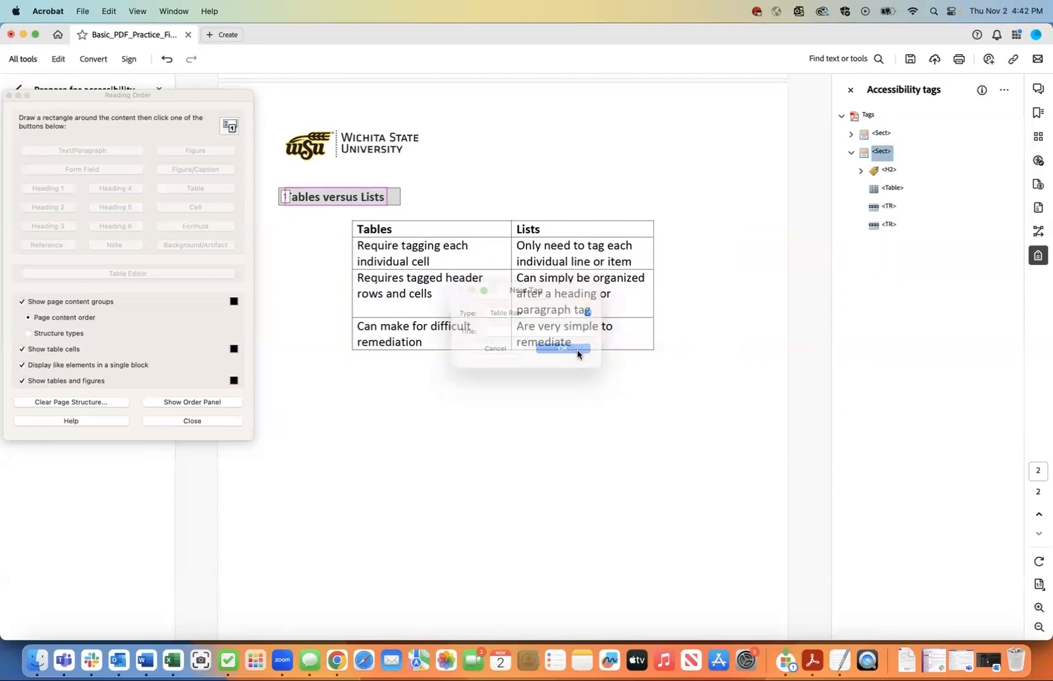
{"action": "left_click", "coordinate": [887, 225]}
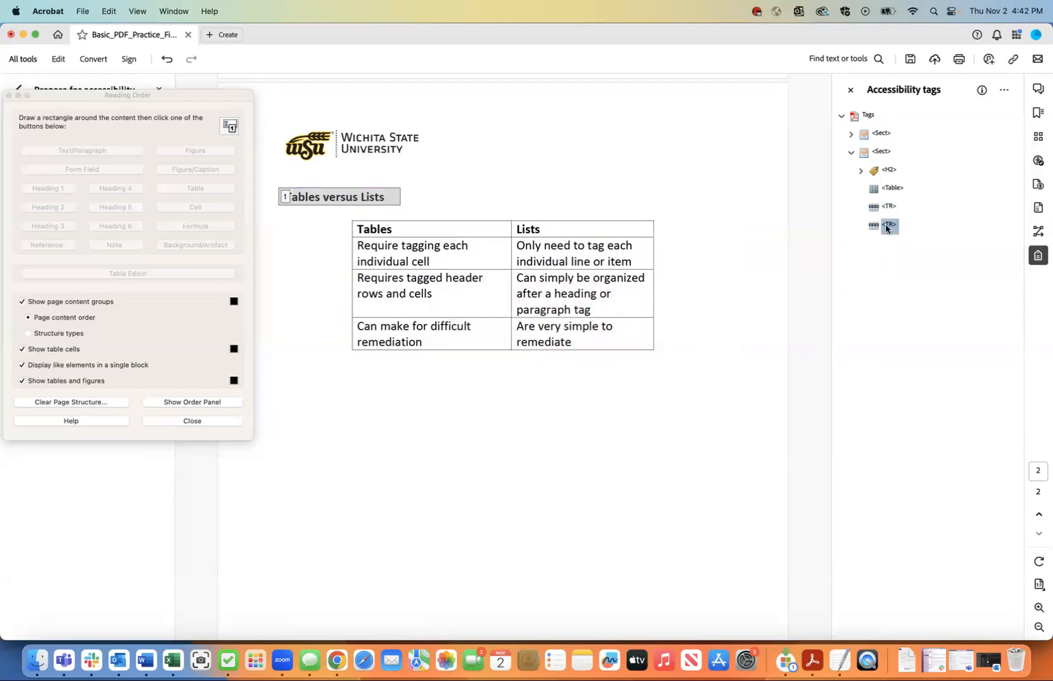
{"action": "right_click", "coordinate": [891, 229]}
{"action": "left_click", "coordinate": [920, 232]}
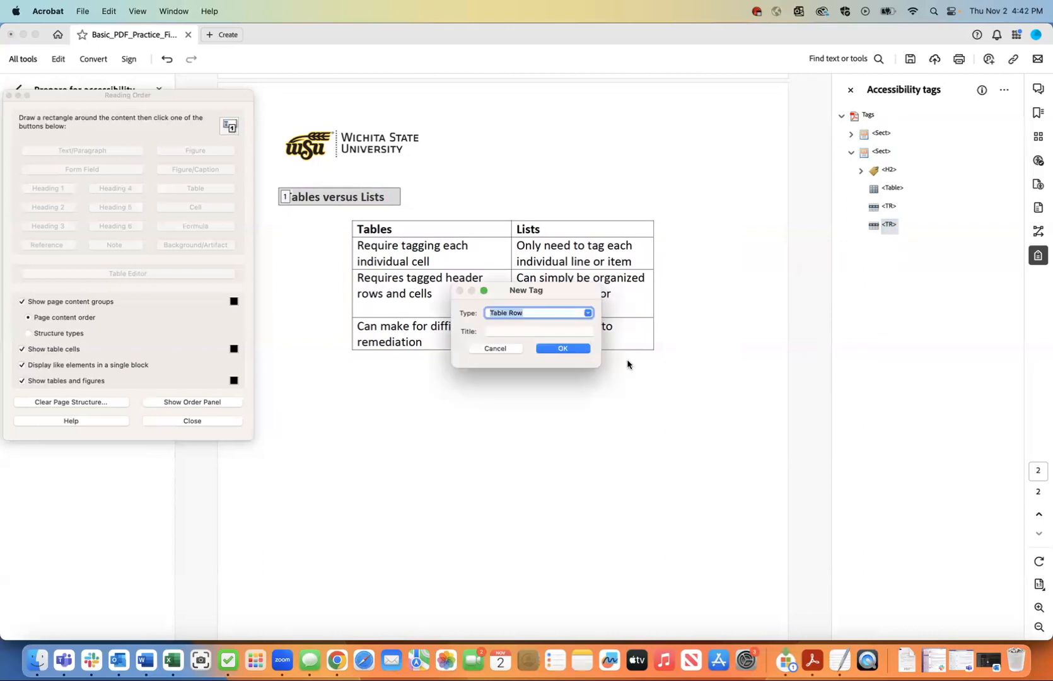
{"action": "left_click", "coordinate": [565, 351]}
{"action": "left_click", "coordinate": [887, 244]}
{"action": "right_click", "coordinate": [886, 244]}
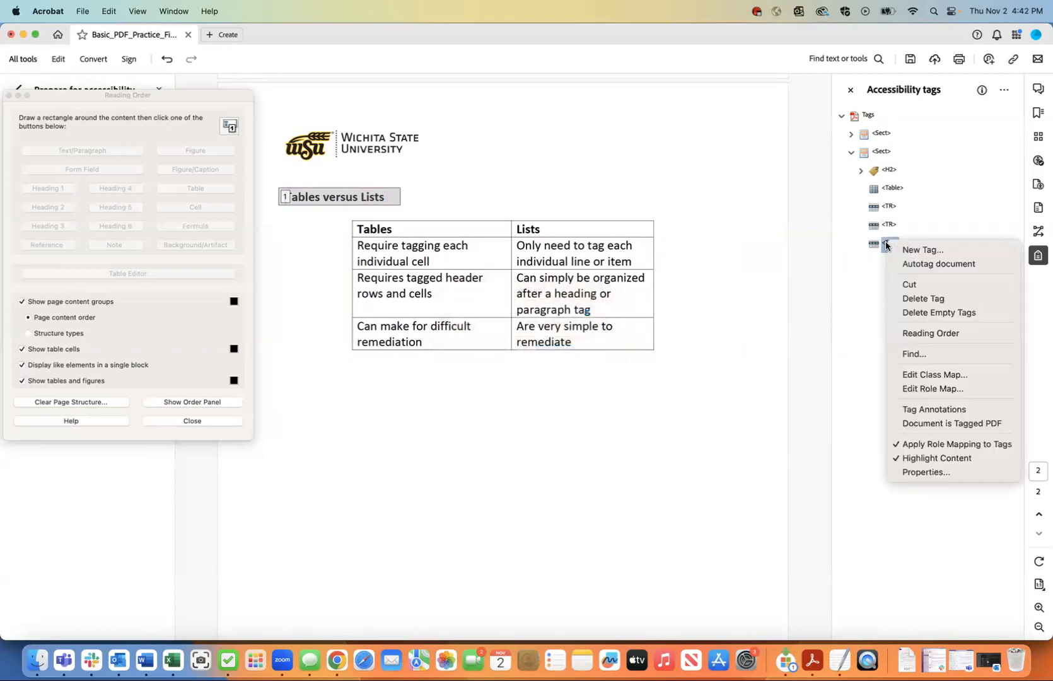
{"action": "left_click", "coordinate": [899, 248]}
{"action": "left_click", "coordinate": [556, 347]}
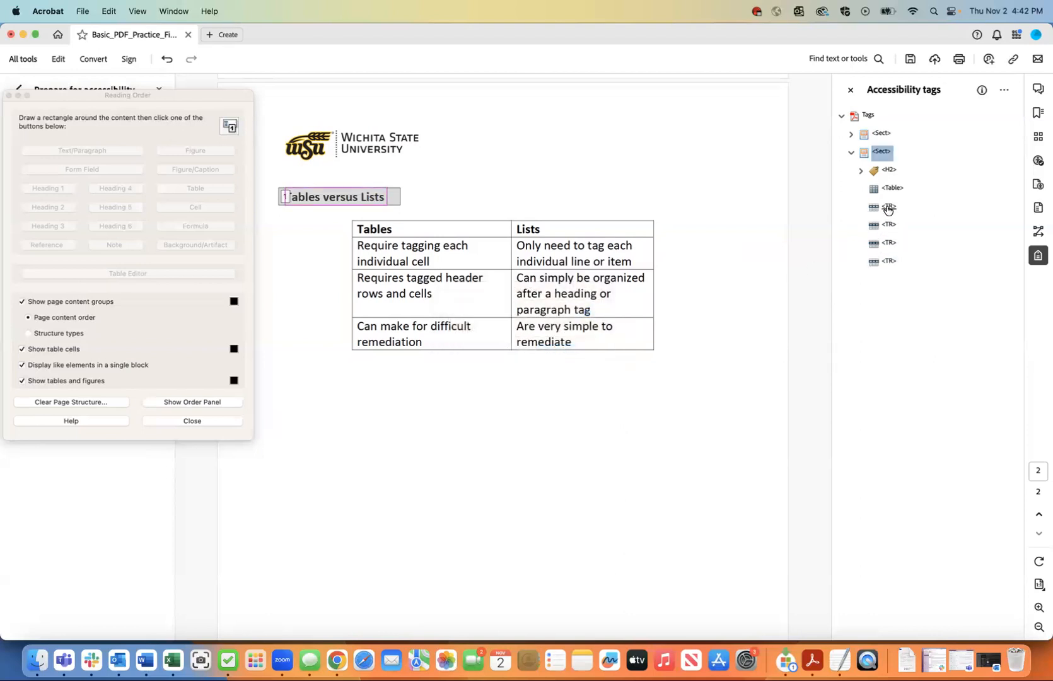
Move the four row tags into the Table tag by cutting them and pasting them as its children.
{"action": "left_click", "coordinate": [887, 207]}
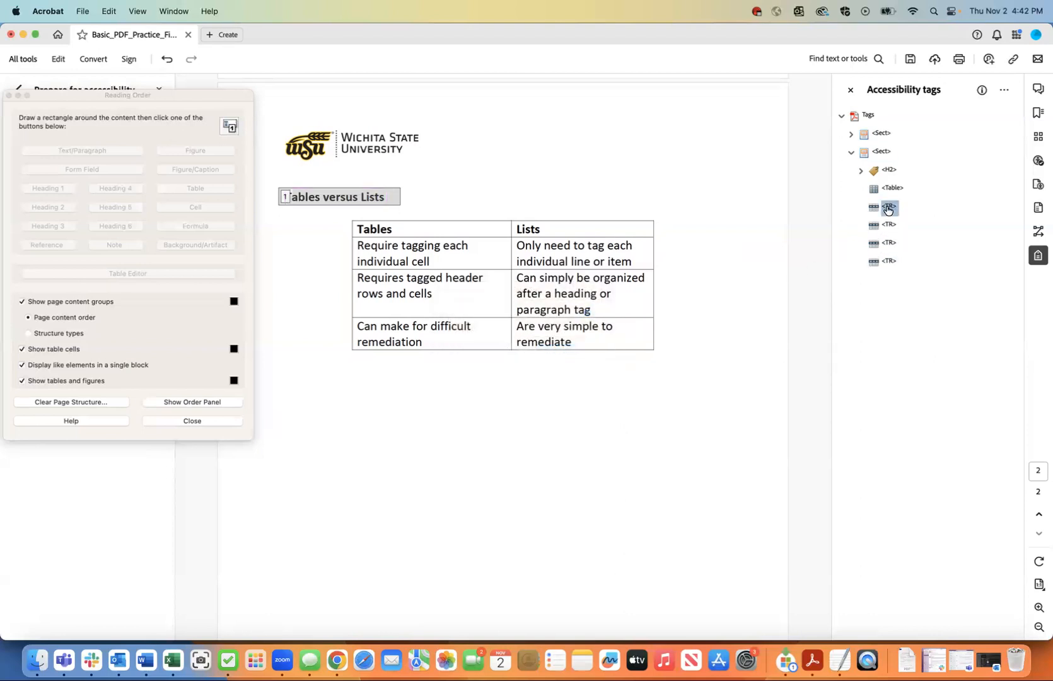
{"action": "left_click", "coordinate": [889, 260], "text": "shift"}
{"action": "right_click", "coordinate": [889, 265]}
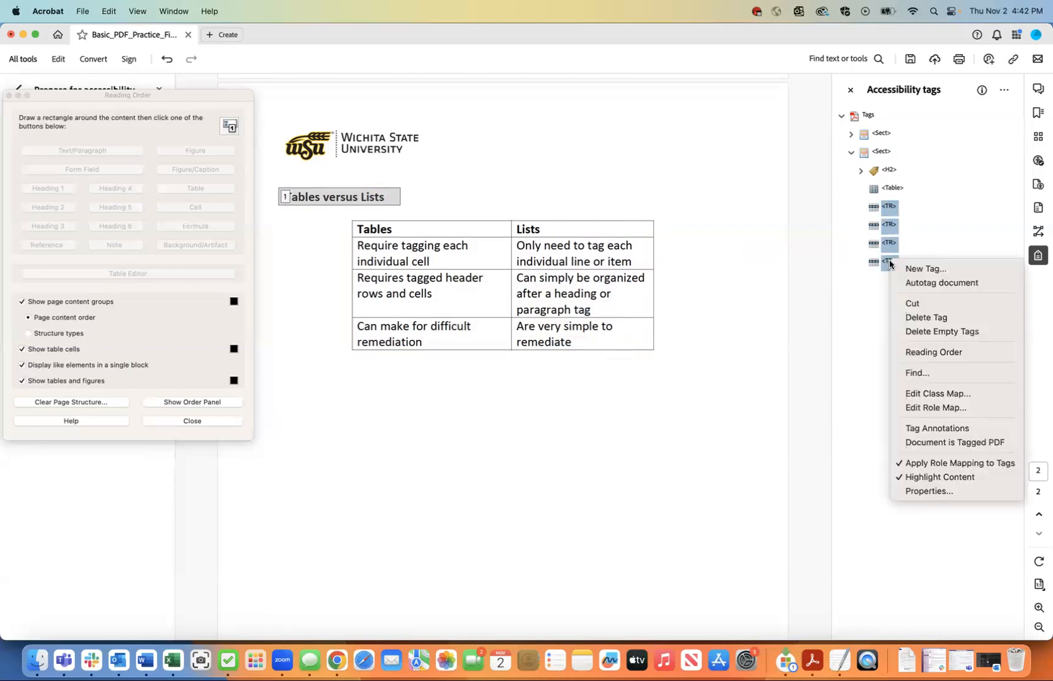
{"action": "left_click", "coordinate": [908, 303]}
{"action": "left_click", "coordinate": [890, 189]}
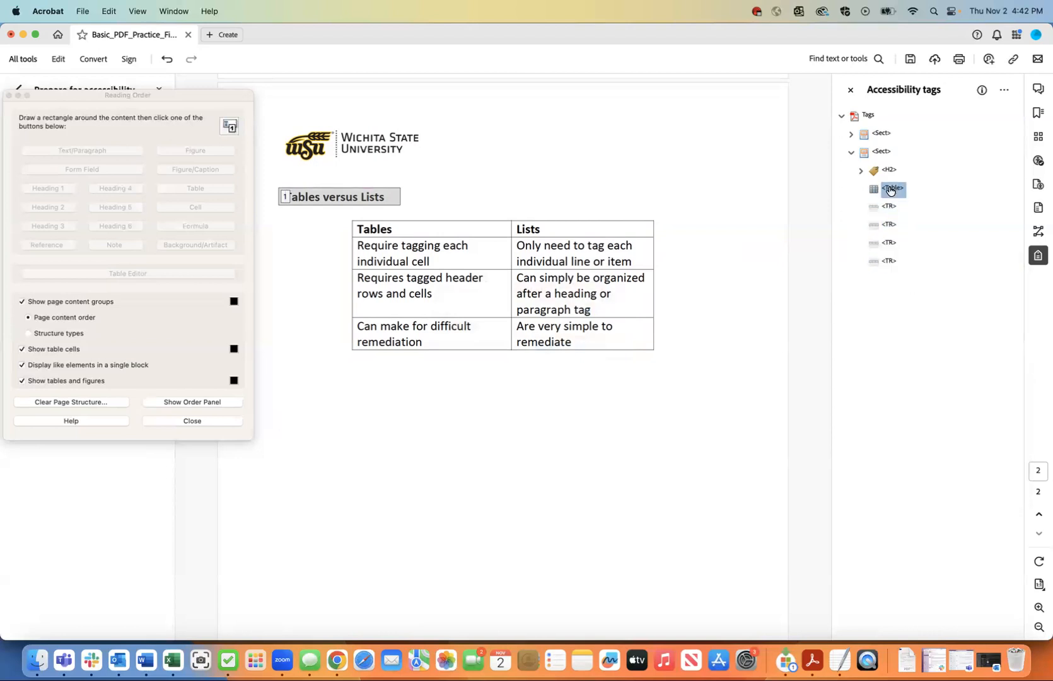
{"action": "right_click", "coordinate": [890, 189]}
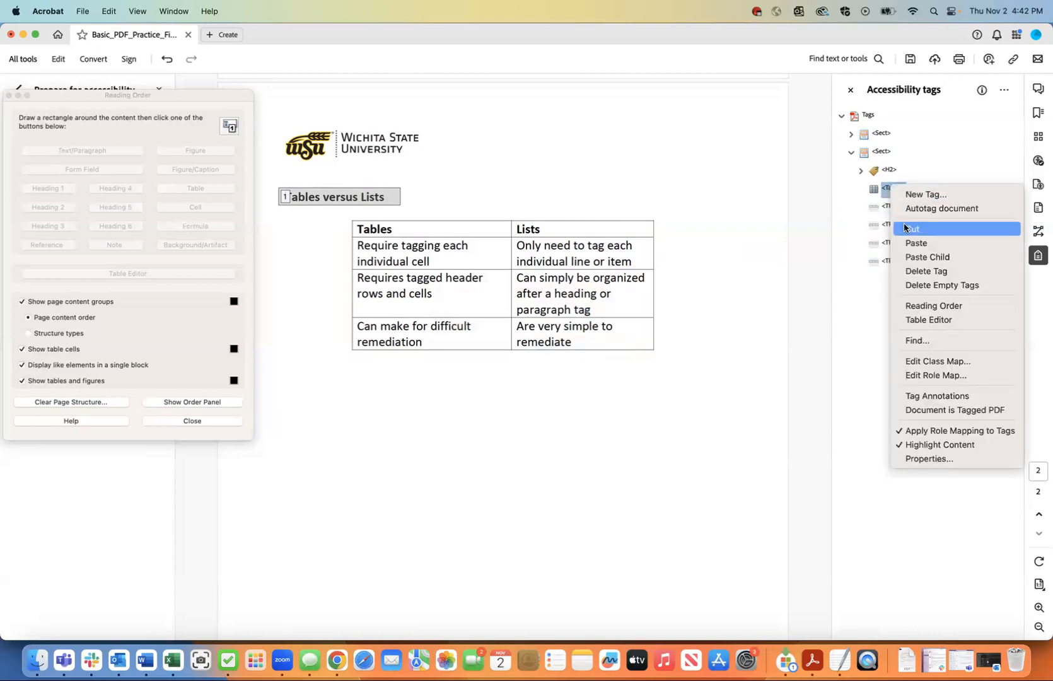
{"action": "left_click", "coordinate": [913, 255]}
{"action": "left_click", "coordinate": [860, 190]}
{"action": "left_click", "coordinate": [860, 190]}
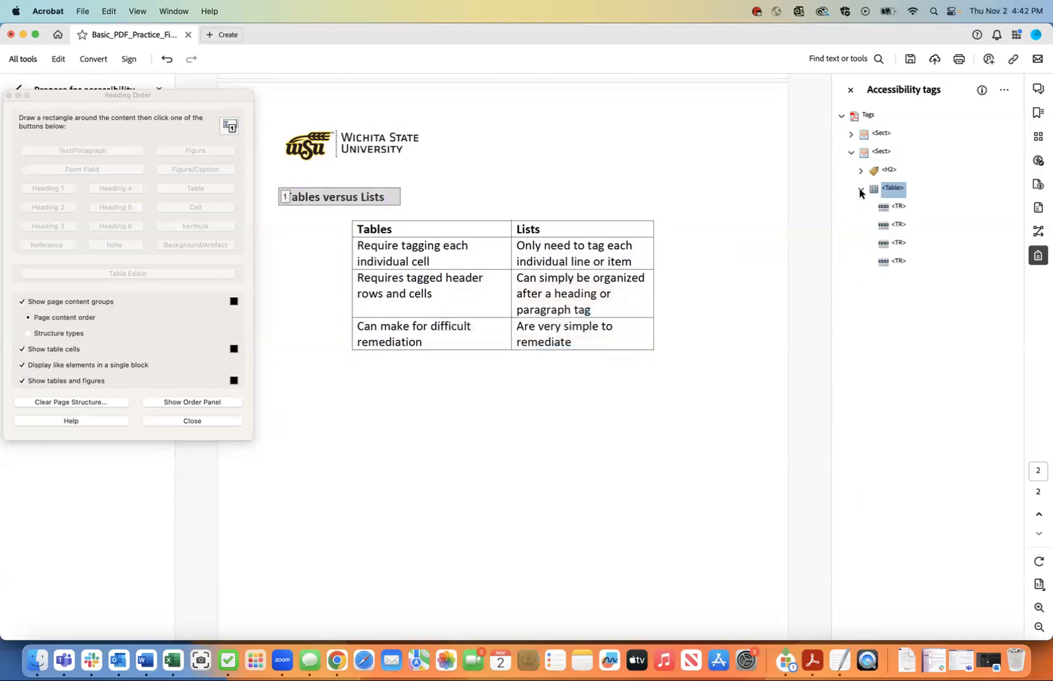
{"action": "left_click", "coordinate": [861, 189]}
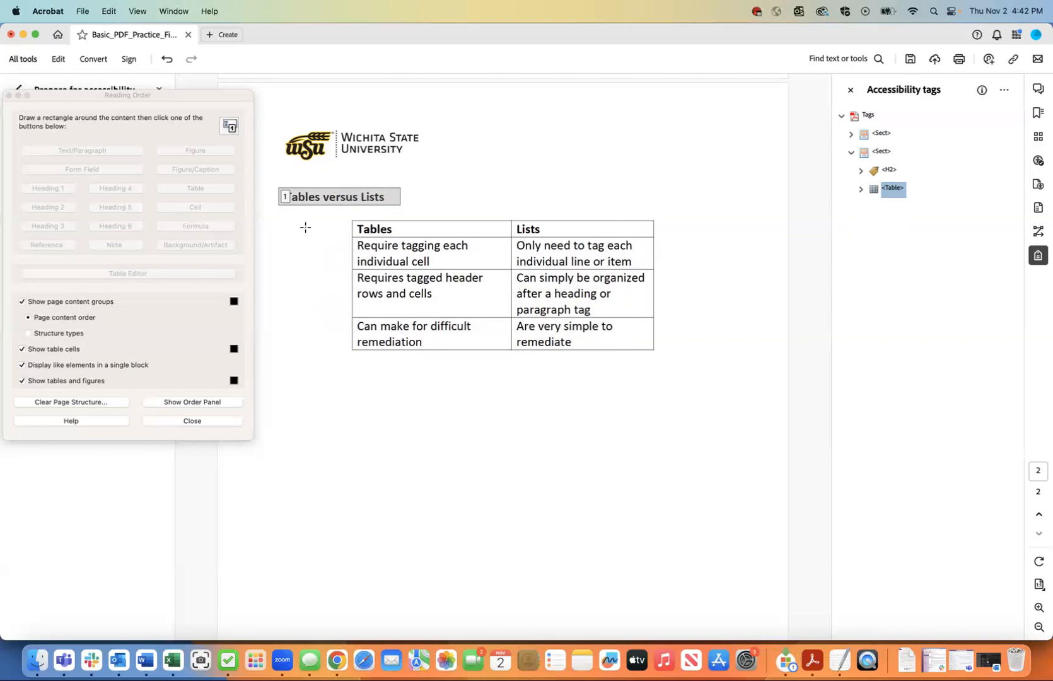
Tag the table's header cells "Tables" and "Lists" as two separate Text/Paragraph elements.
{"action": "left_click_drag", "start_coordinate": [353, 219], "coordinate": [395, 239]}
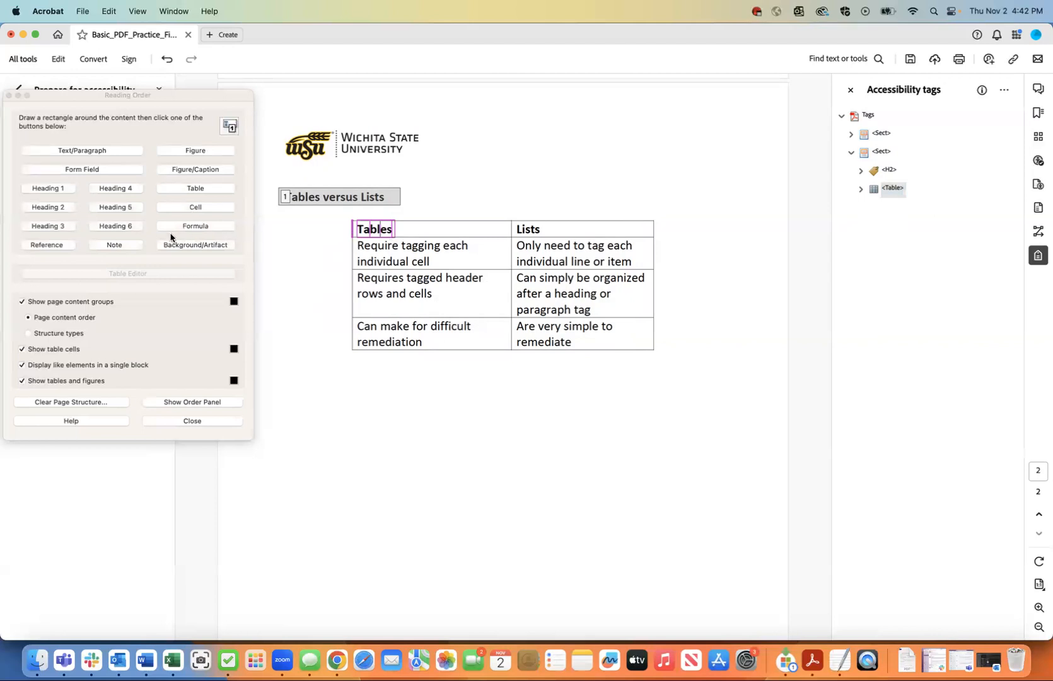
{"action": "left_click", "coordinate": [95, 151]}
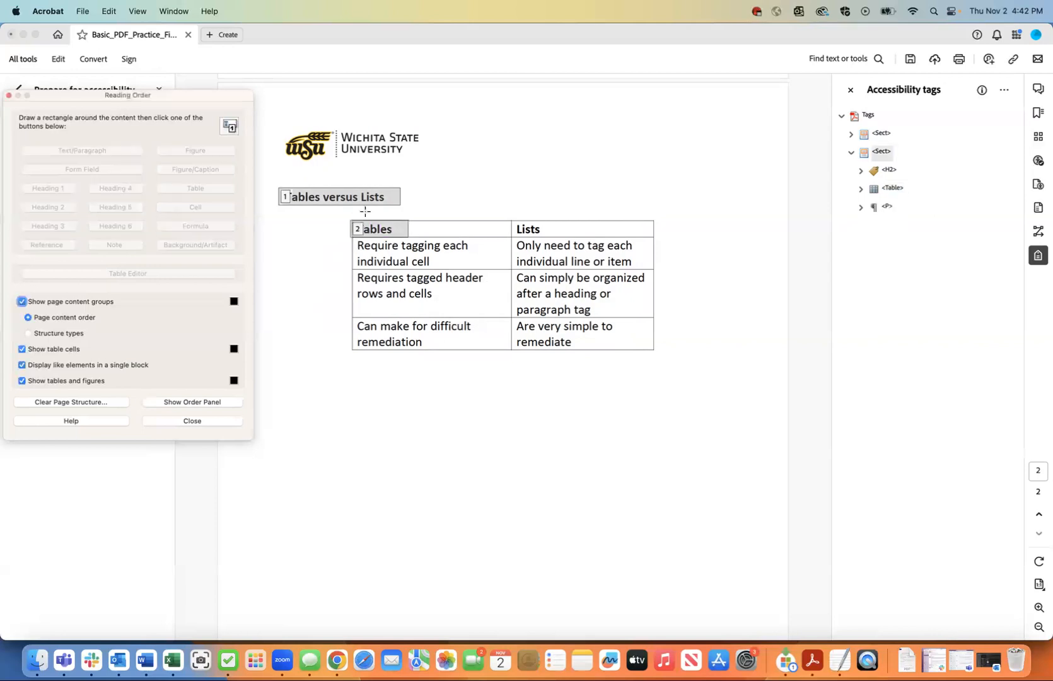
{"action": "left_click", "coordinate": [512, 217]}
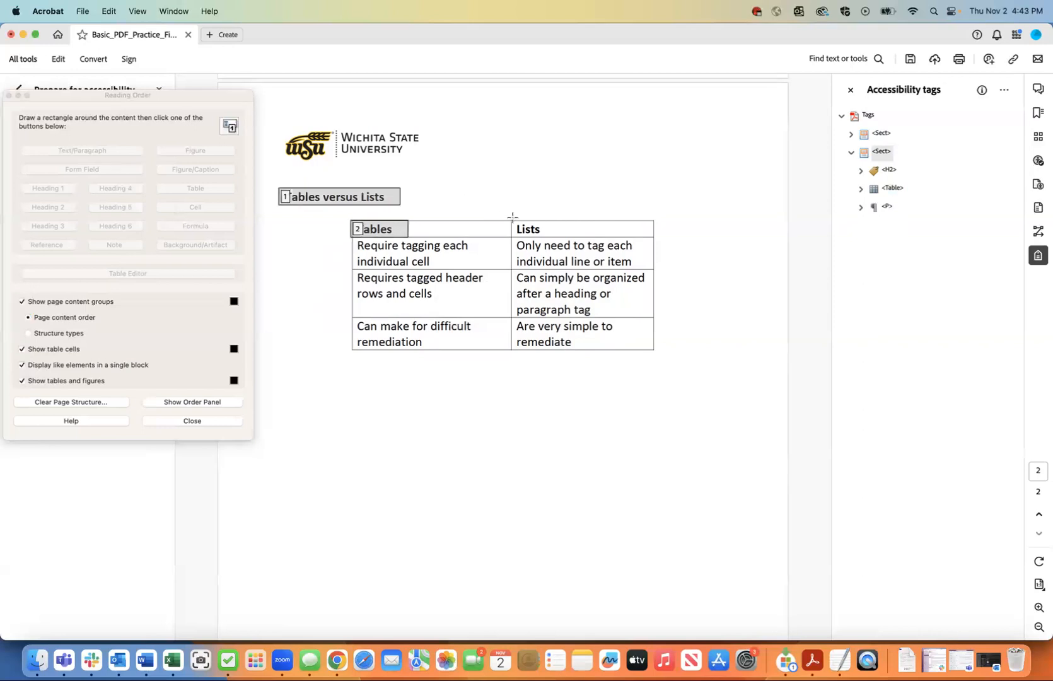
{"action": "left_click", "coordinate": [542, 238]}
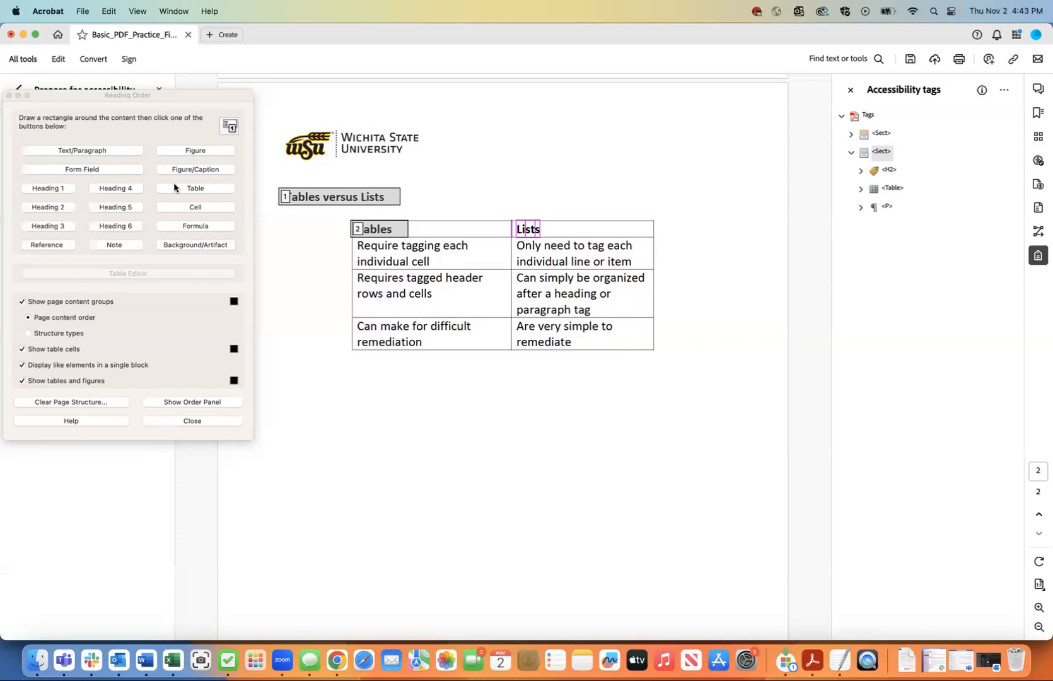
{"action": "left_click", "coordinate": [490, 179]}
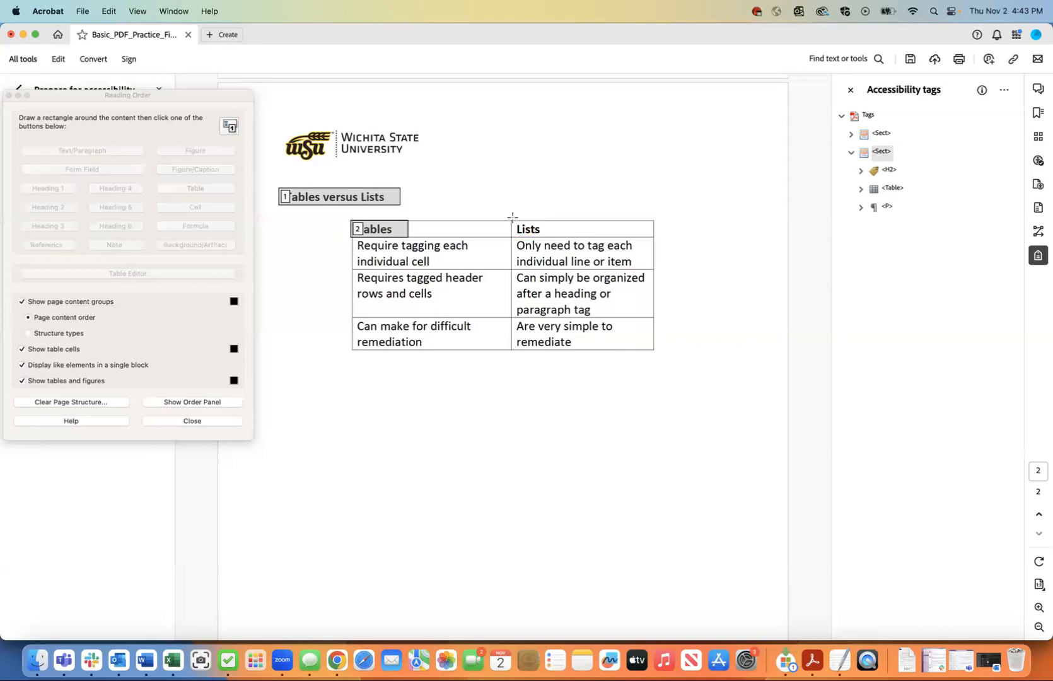
{"action": "left_click_drag", "start_coordinate": [512, 216], "coordinate": [544, 242]}
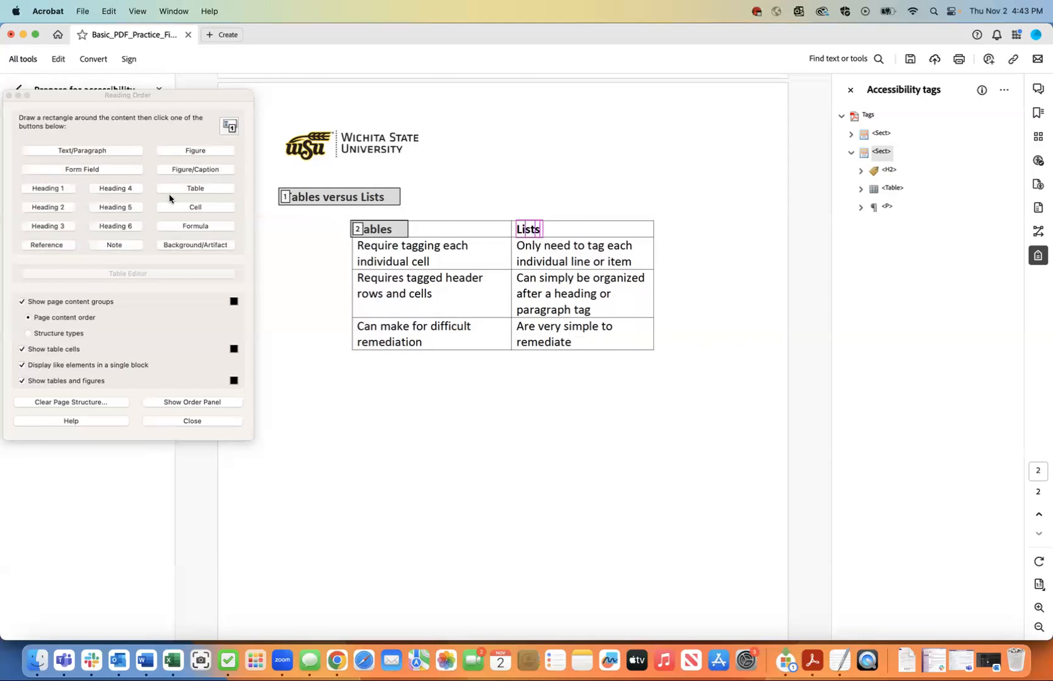
{"action": "left_click", "coordinate": [113, 150]}
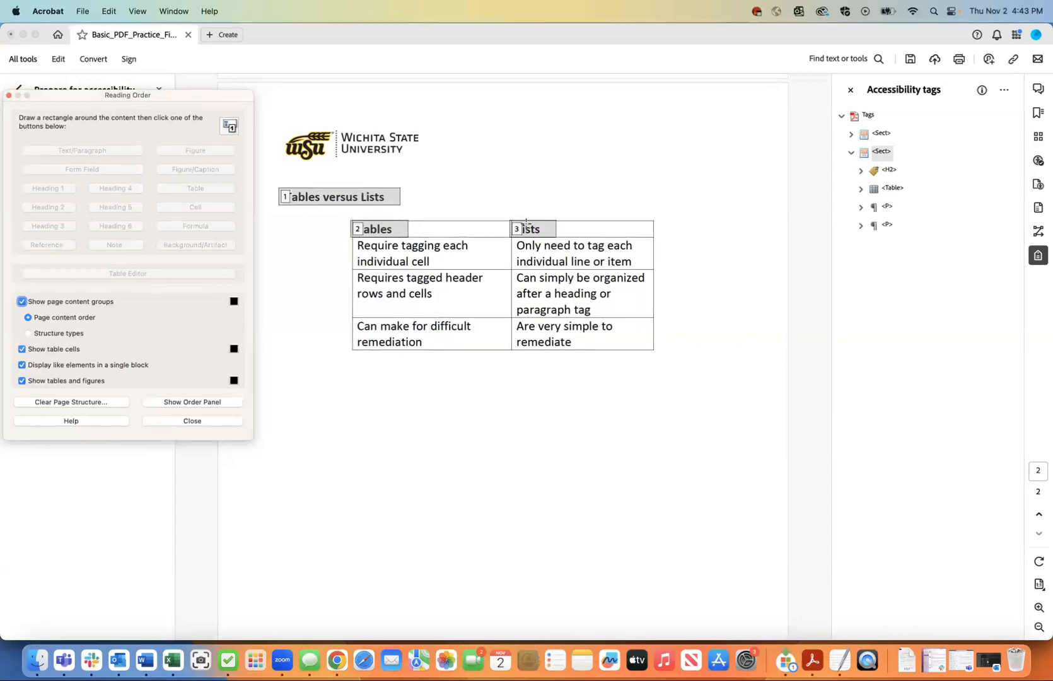
{"action": "left_click", "coordinate": [861, 207]}
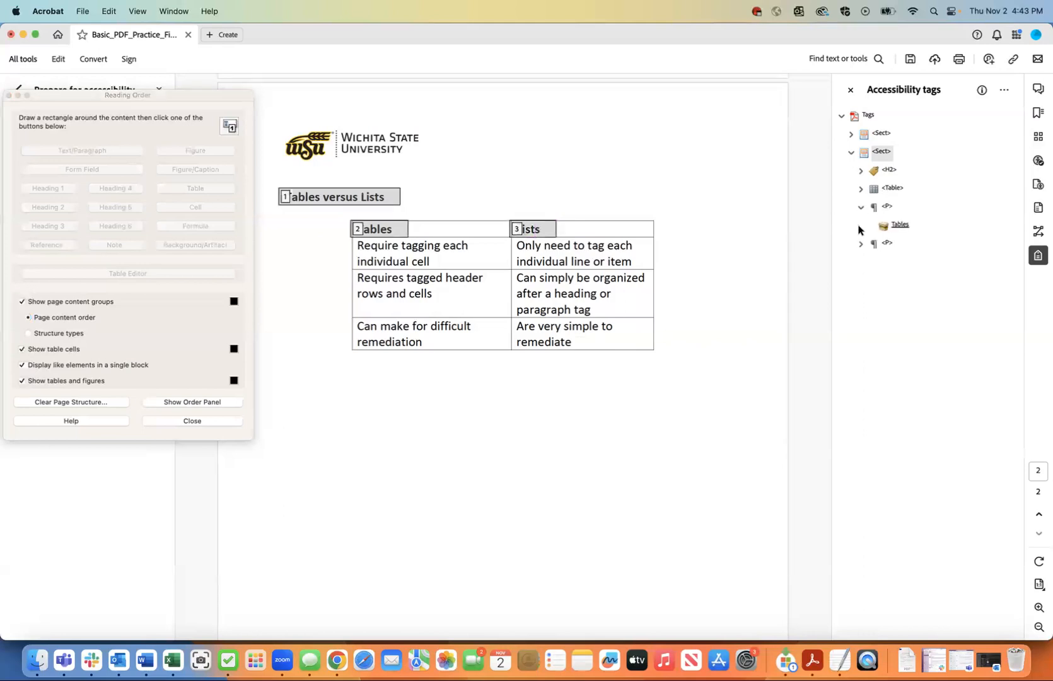
{"action": "left_click", "coordinate": [859, 207]}
Tag "Require tagging each individual cell" and "Only need to tag each individual line or item" as separate Text/Paragraph elements.
{"action": "left_click", "coordinate": [469, 270]}
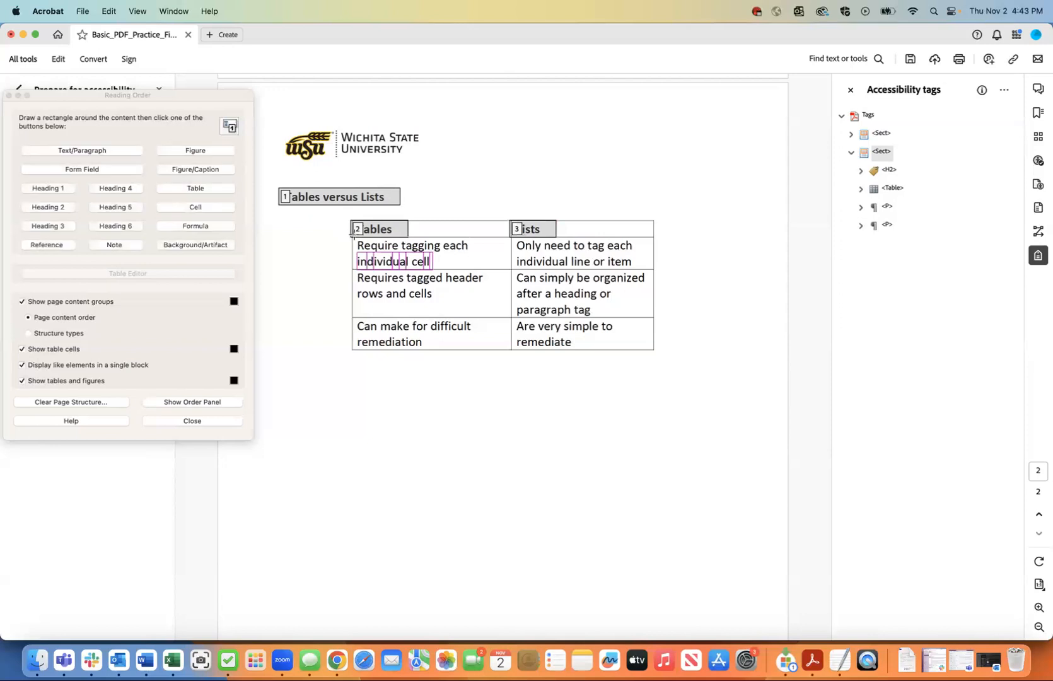
{"action": "left_click", "coordinate": [353, 232]}
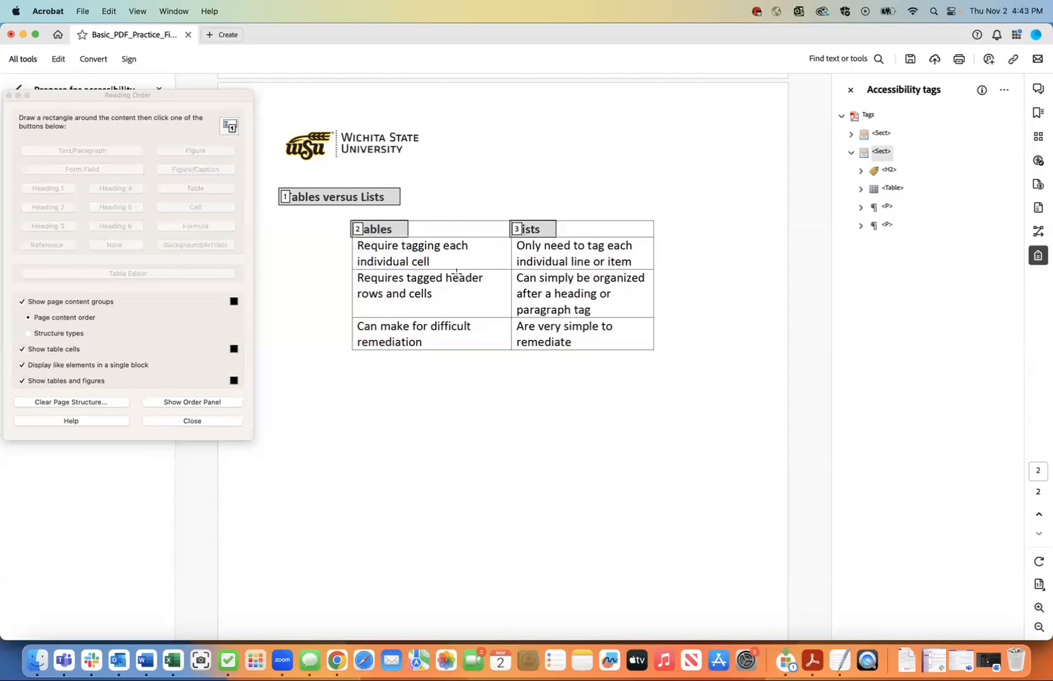
{"action": "left_click", "coordinate": [467, 271]}
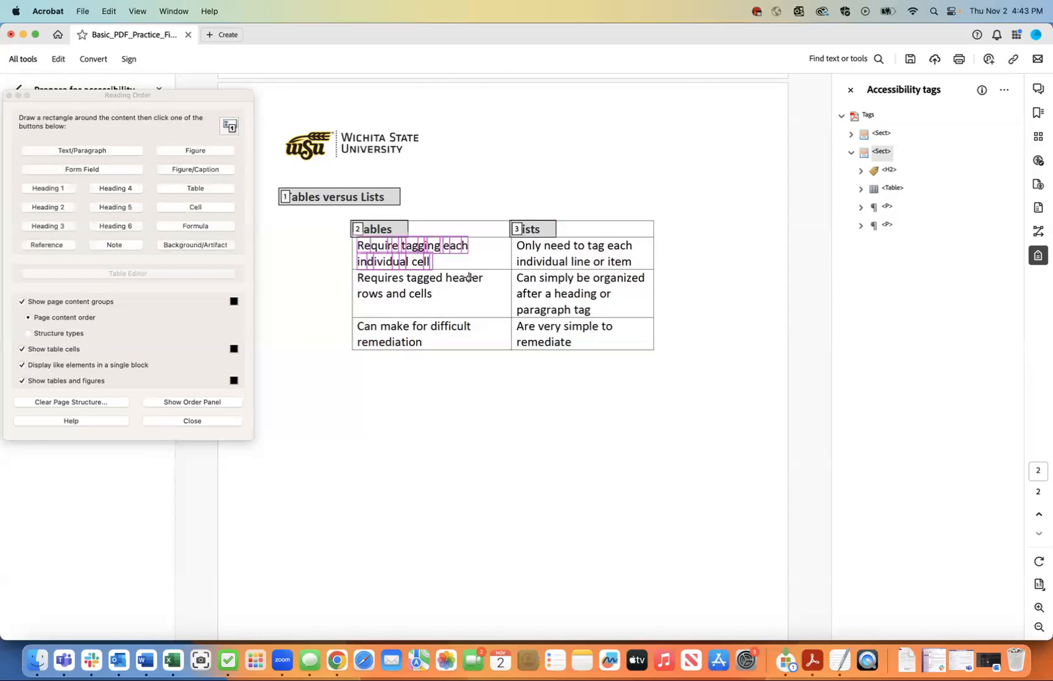
{"action": "left_click", "coordinate": [111, 151]}
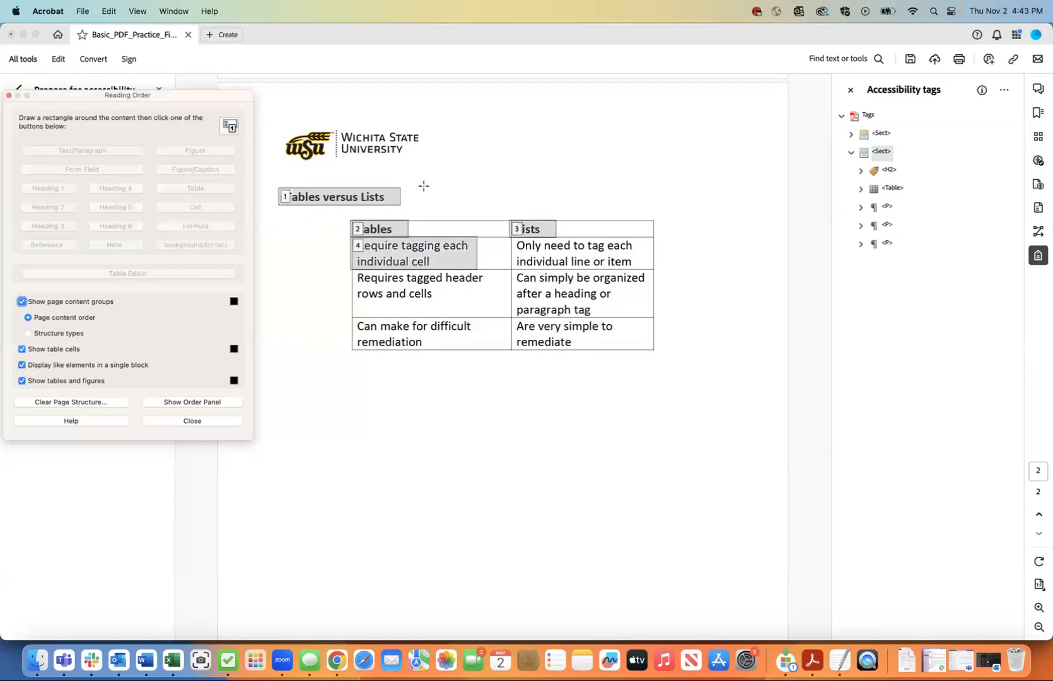
{"action": "left_click", "coordinate": [514, 232]}
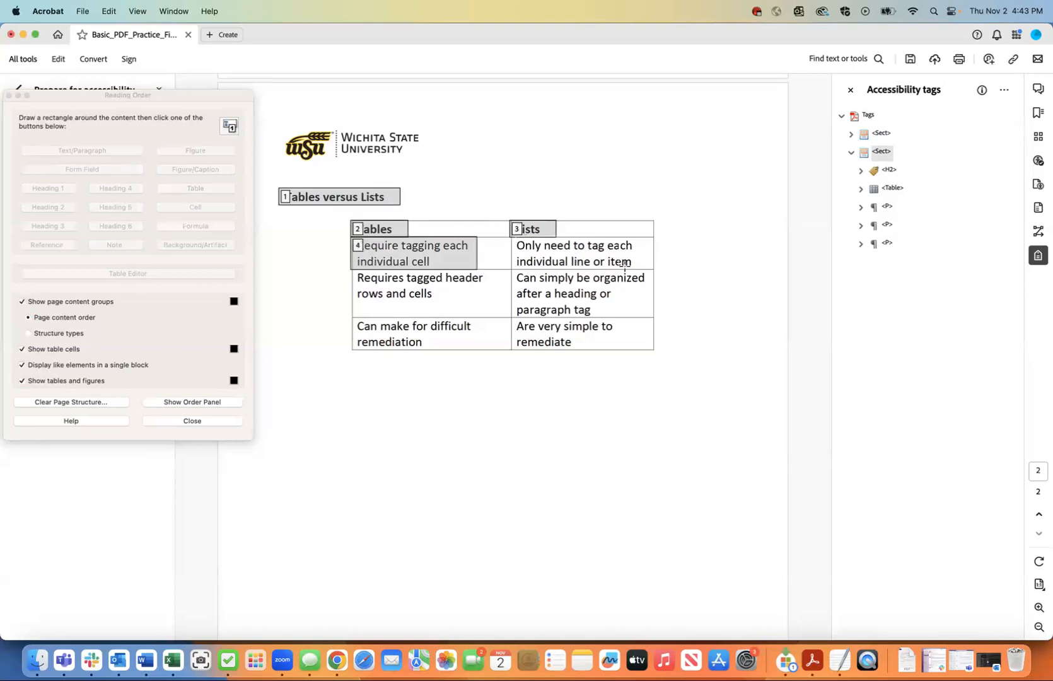
{"action": "left_click_drag", "start_coordinate": [514, 237], "coordinate": [638, 272]}
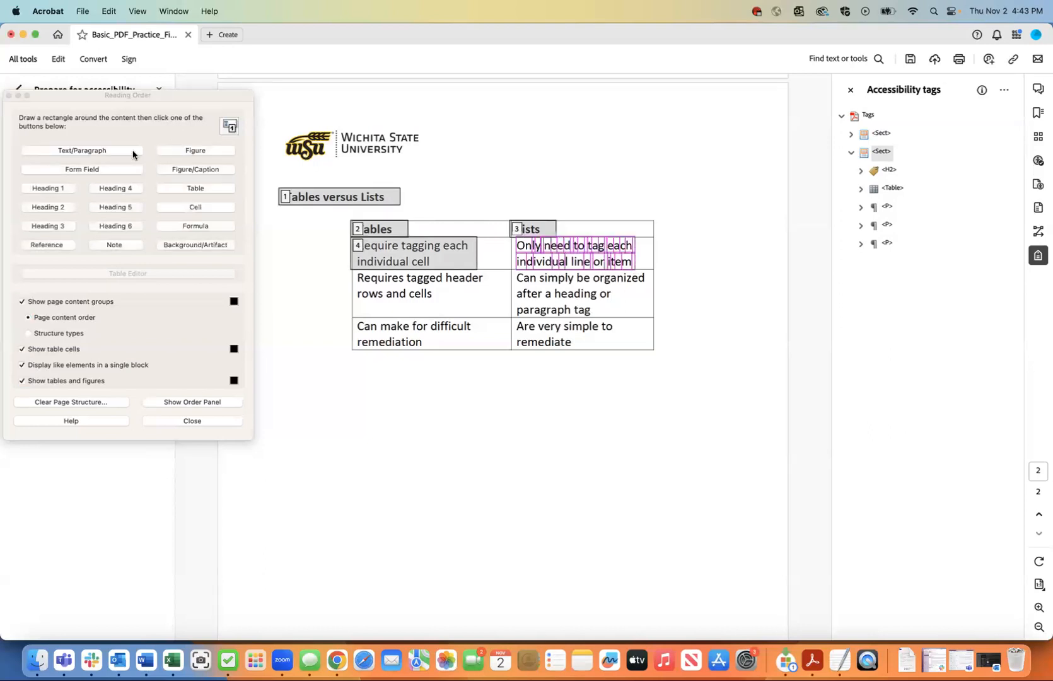
{"action": "left_click", "coordinate": [56, 149]}
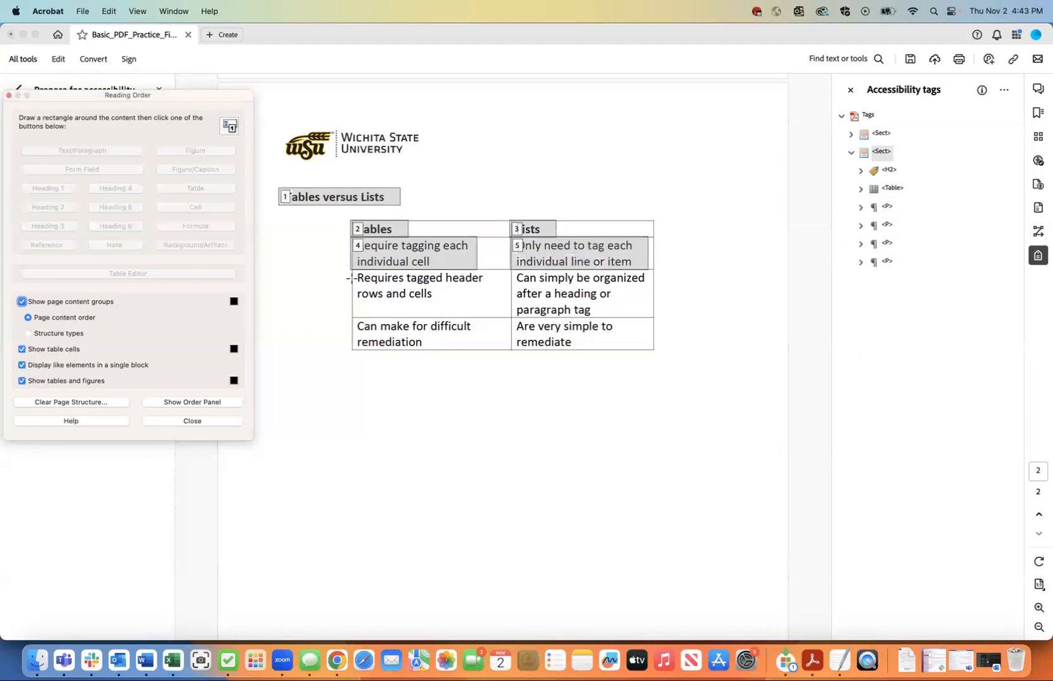
Tag "Requires tagged header rows and cells" and "Can simply be organized after a heading or paragraph tag" as separate Text/Paragraph elements.
{"action": "left_click_drag", "start_coordinate": [351, 267], "coordinate": [492, 307]}
{"action": "left_click", "coordinate": [97, 153]}
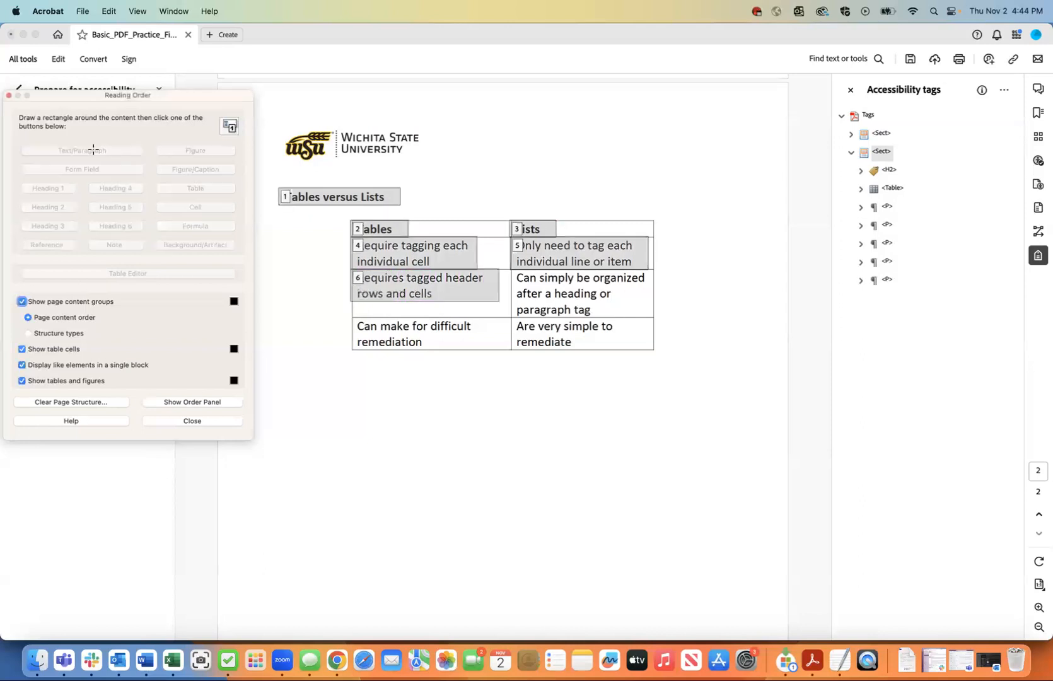
{"action": "left_click", "coordinate": [511, 265]}
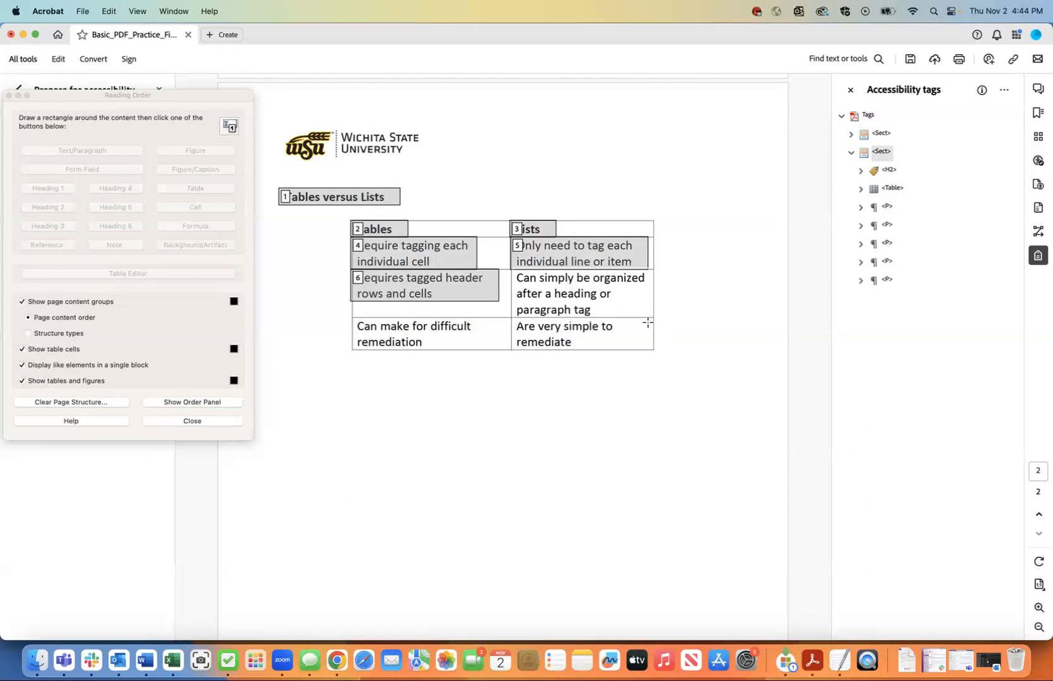
{"action": "left_click_drag", "start_coordinate": [647, 322], "coordinate": [647, 322]}
{"action": "left_click", "coordinate": [77, 150]}
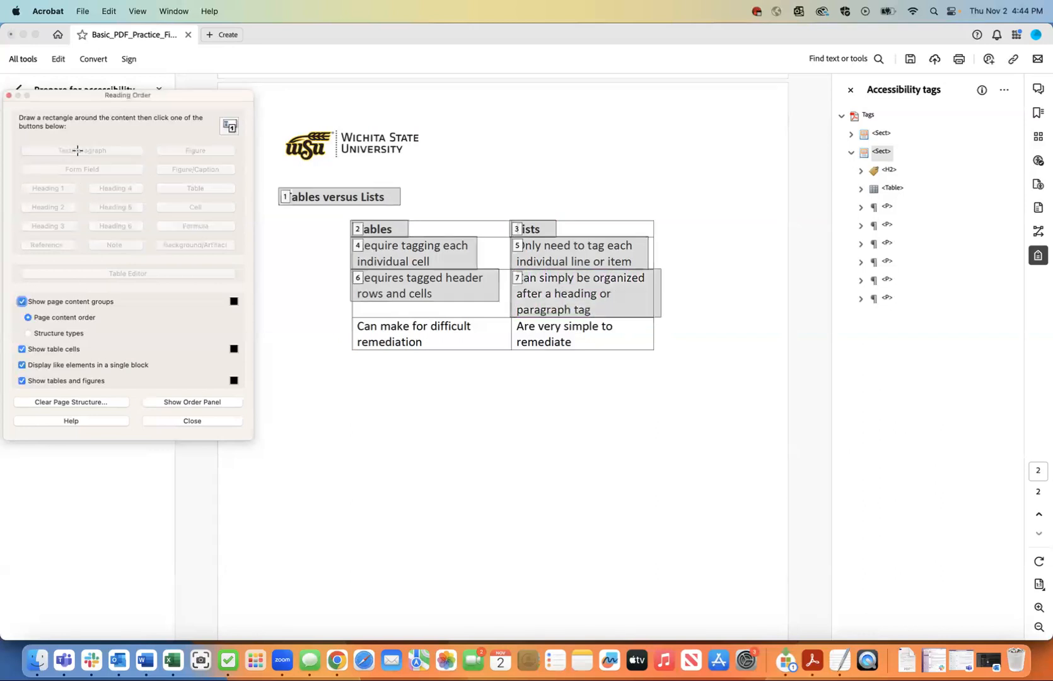
Tag "Can make for difficult remediation" and "Are very simple to remediate" in the last row as separate Text/Paragraph elements.
{"action": "left_click", "coordinate": [351, 314]}
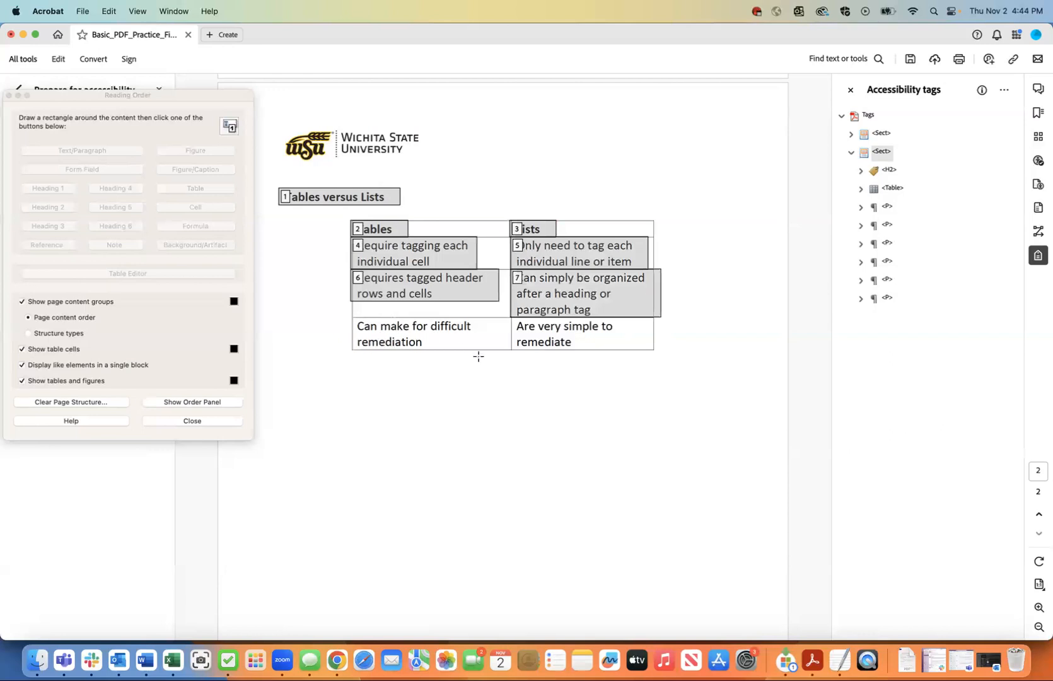
{"action": "left_click_drag", "start_coordinate": [480, 357], "coordinate": [480, 358]}
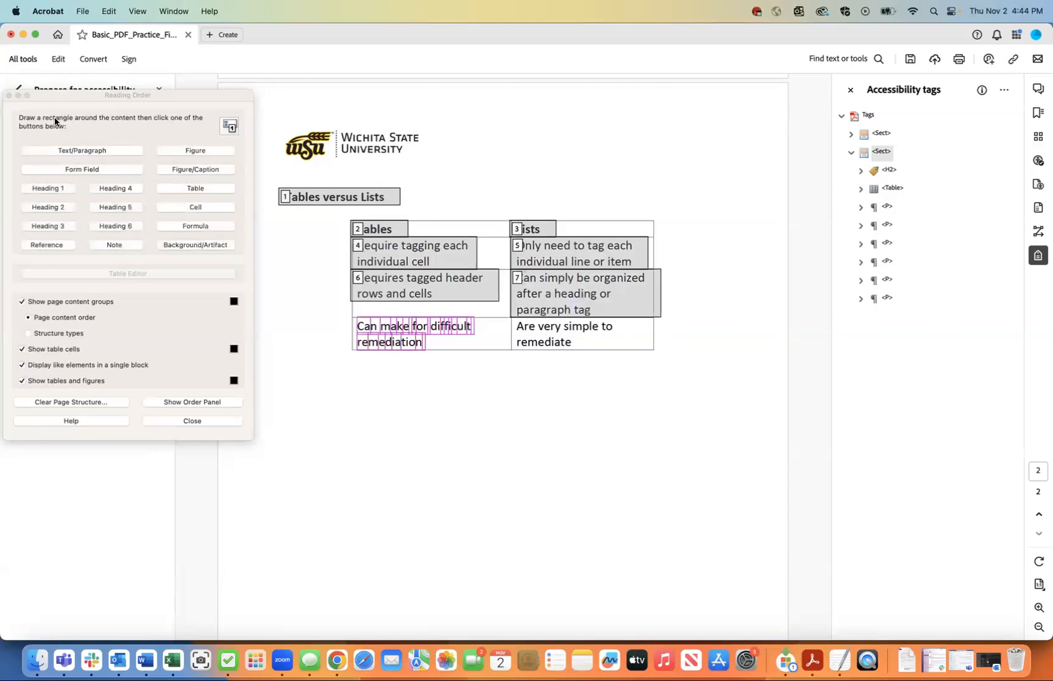
{"action": "left_click", "coordinate": [68, 151]}
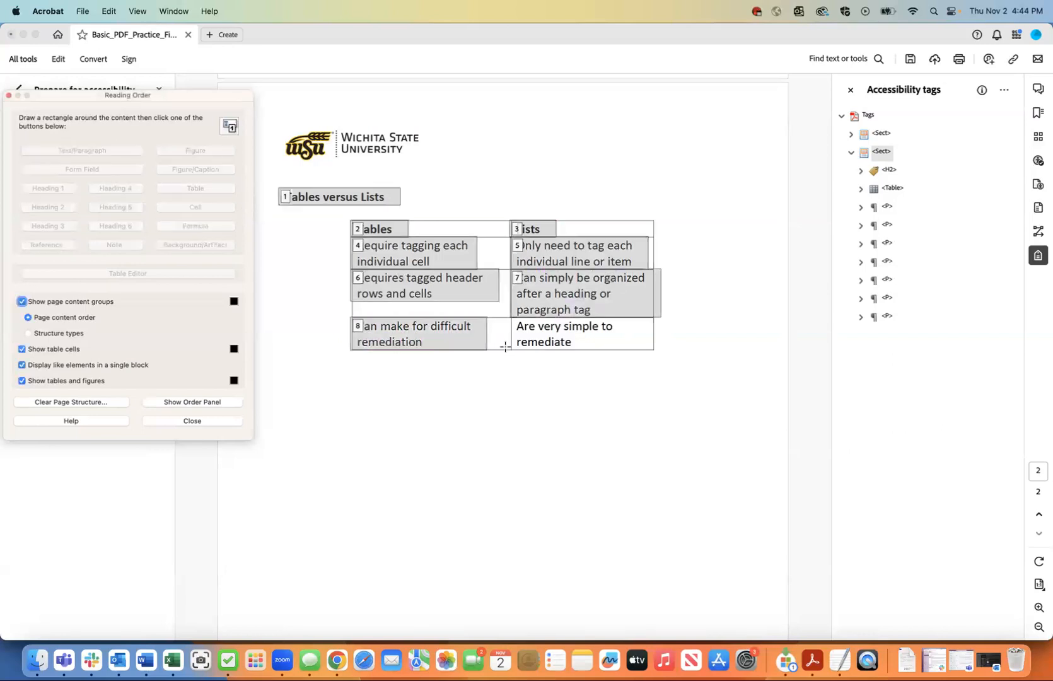
{"action": "left_click", "coordinate": [510, 316]}
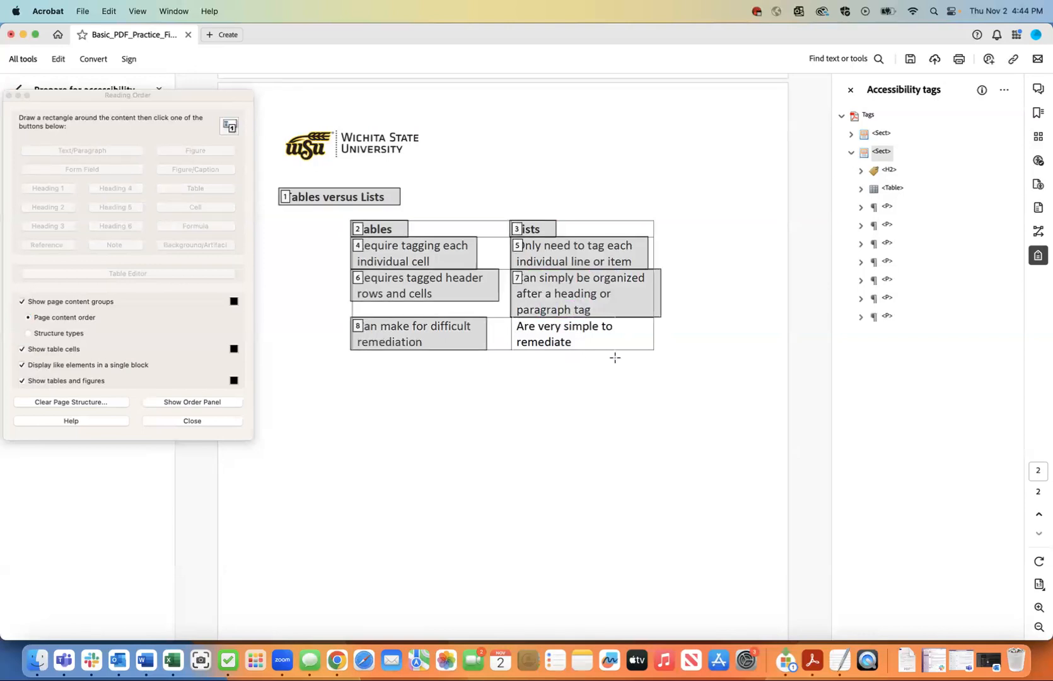
{"action": "left_click_drag", "start_coordinate": [512, 318], "coordinate": [614, 357]}
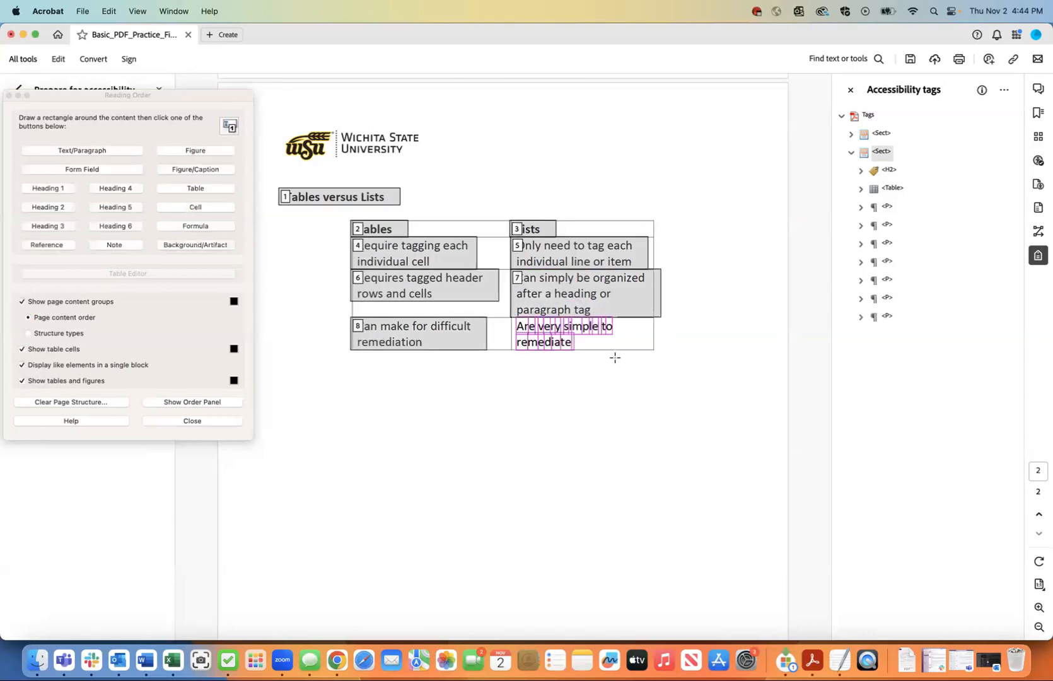
{"action": "left_click", "coordinate": [84, 151]}
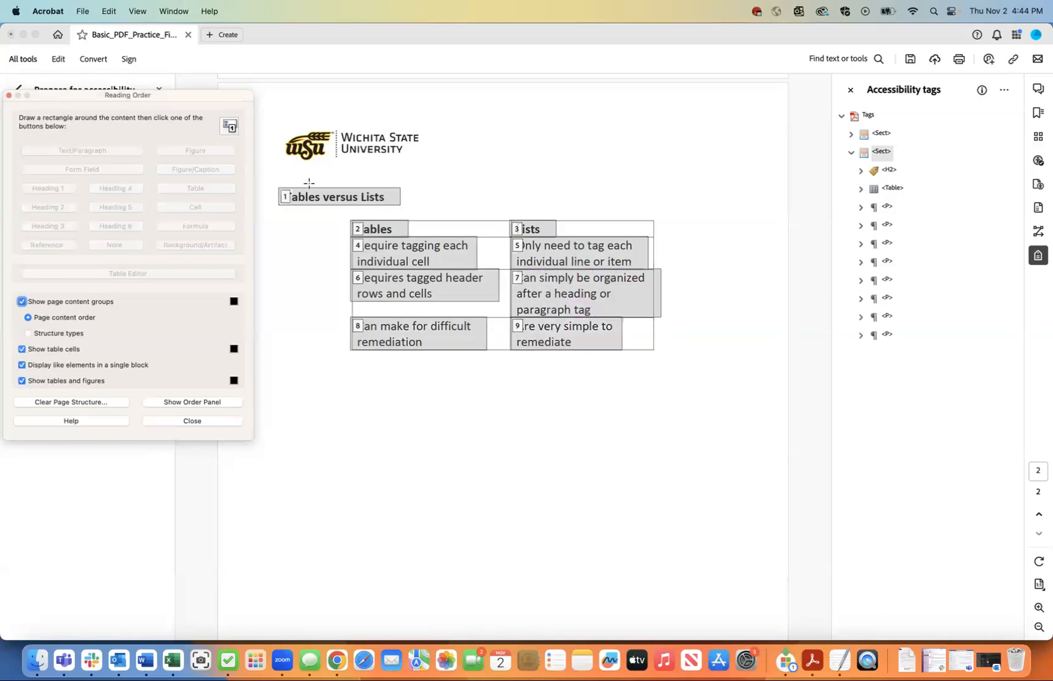
Check the eight paragraph tags below the Table tag one by one against the highlighted cell text on the page.
{"action": "left_click", "coordinate": [886, 207]}
{"action": "key", "text": "Down"}
{"action": "key", "text": "Down"}
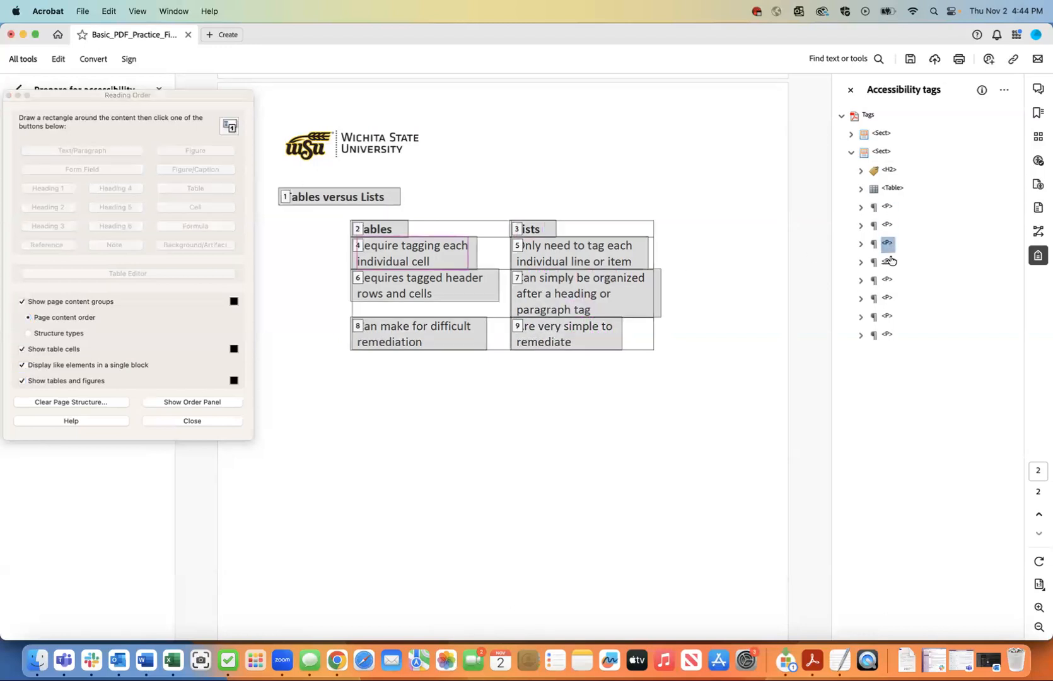
{"action": "key", "text": "Down"}
{"action": "key", "text": "Down"}
{"action": "key", "text": "Down"}
{"action": "key", "text": "Down"}
{"action": "key", "text": "Down"}
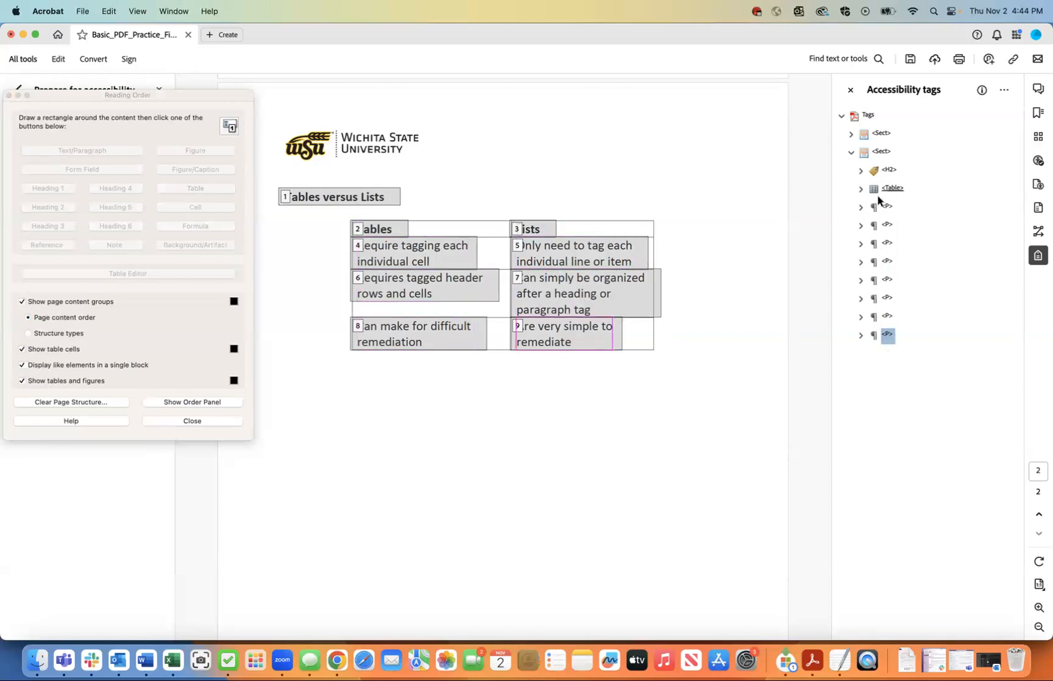
Inspect the content inside the first two paragraph tags below the Table tag, leaving both collapsed.
{"action": "left_click", "coordinate": [860, 207]}
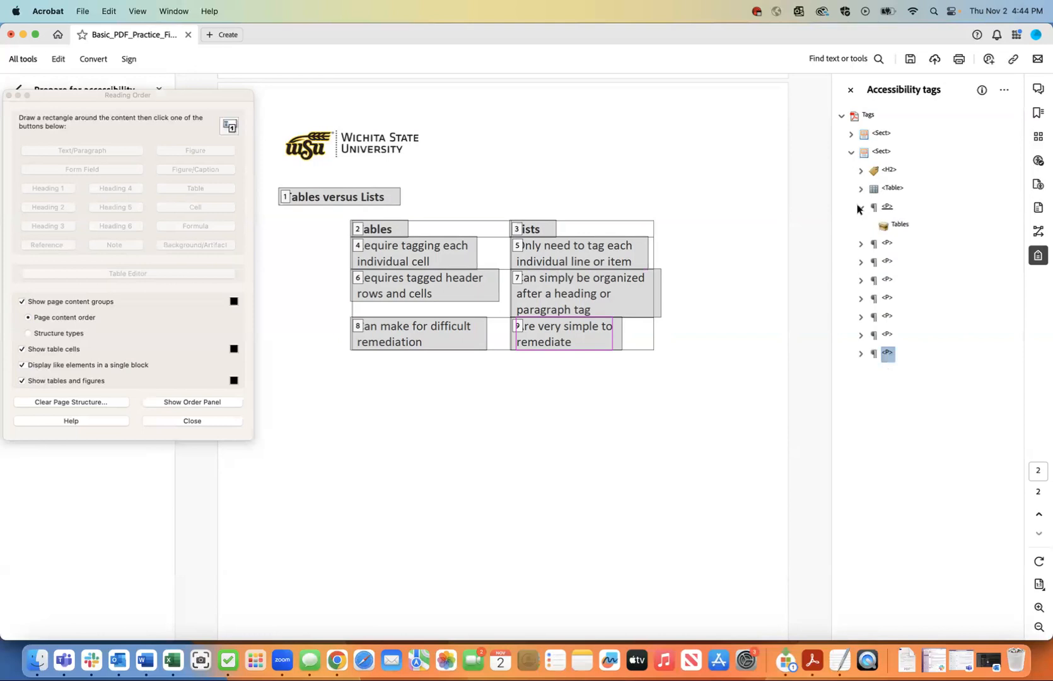
{"action": "left_click", "coordinate": [860, 244]}
{"action": "left_click", "coordinate": [900, 227]}
{"action": "left_click", "coordinate": [896, 262]}
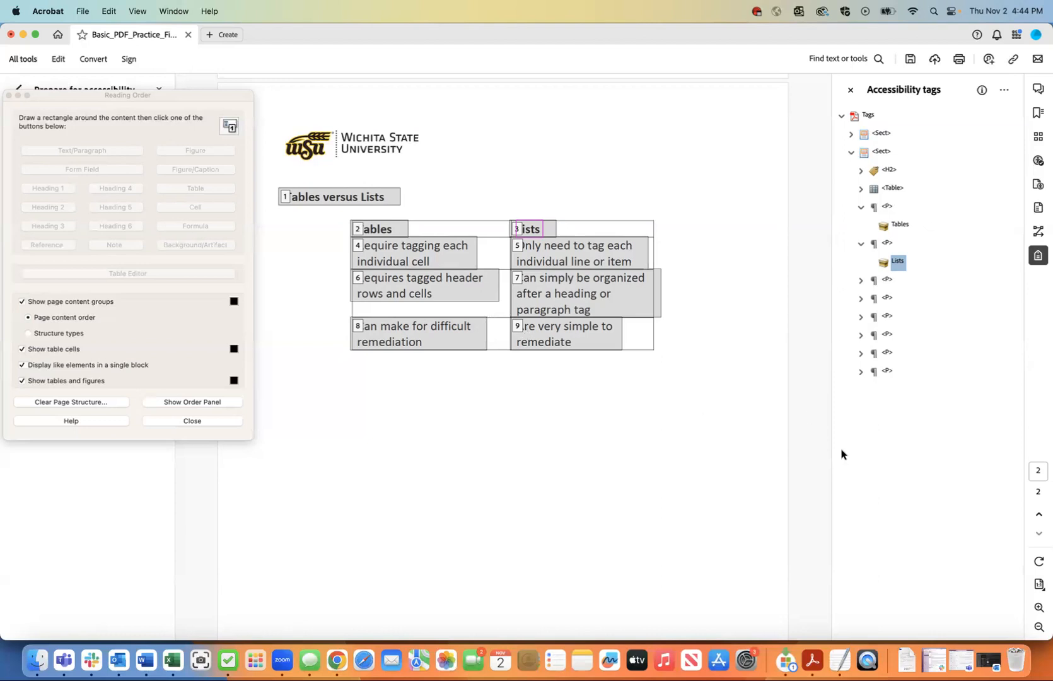
{"action": "left_click", "coordinate": [858, 210]}
{"action": "left_click", "coordinate": [860, 225]}
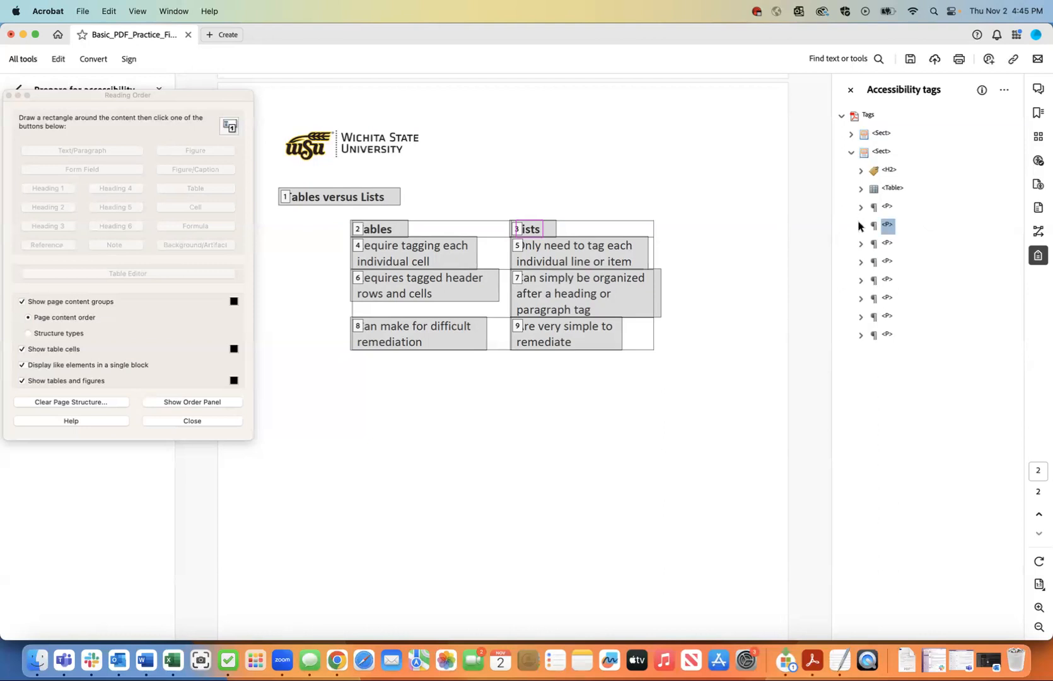
Change the tag type of the "Tables" and "Lists" paragraph tags to Table Header Cell.
{"action": "left_click", "coordinate": [886, 209], "text": "shift"}
{"action": "right_click", "coordinate": [886, 209]}
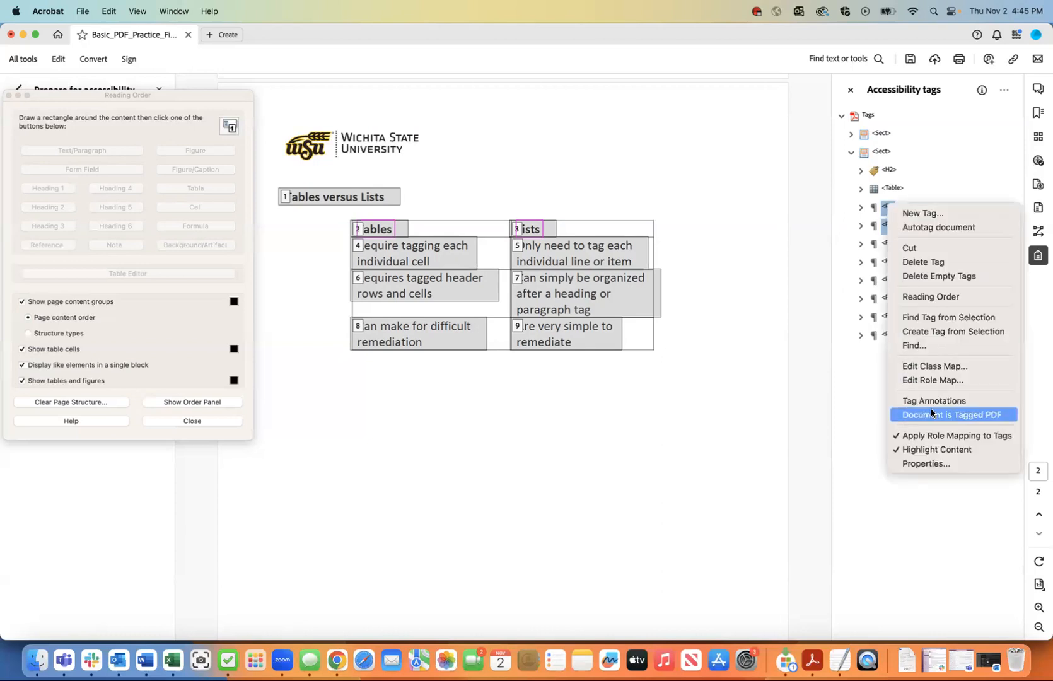
{"action": "left_click", "coordinate": [926, 464]}
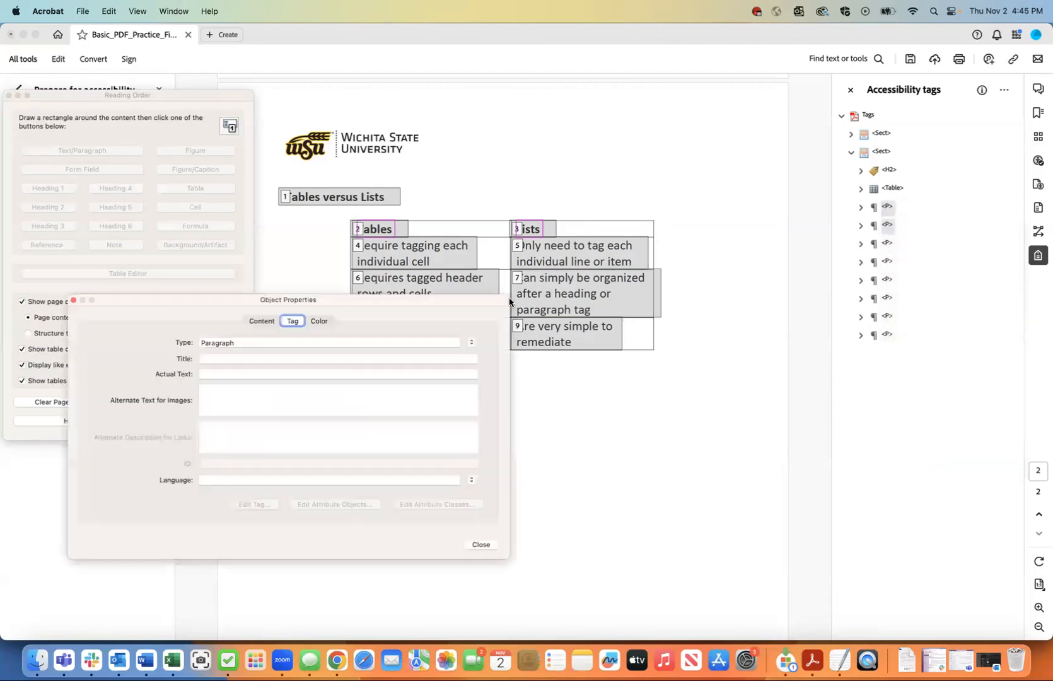
{"action": "left_click", "coordinate": [470, 342]}
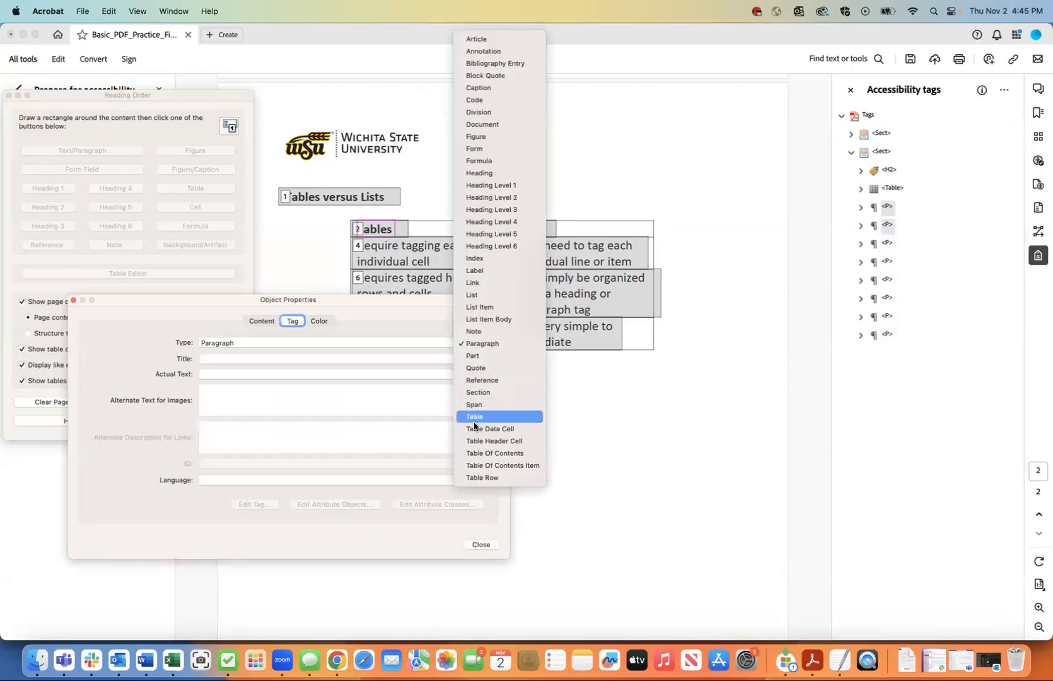
{"action": "left_click", "coordinate": [479, 441]}
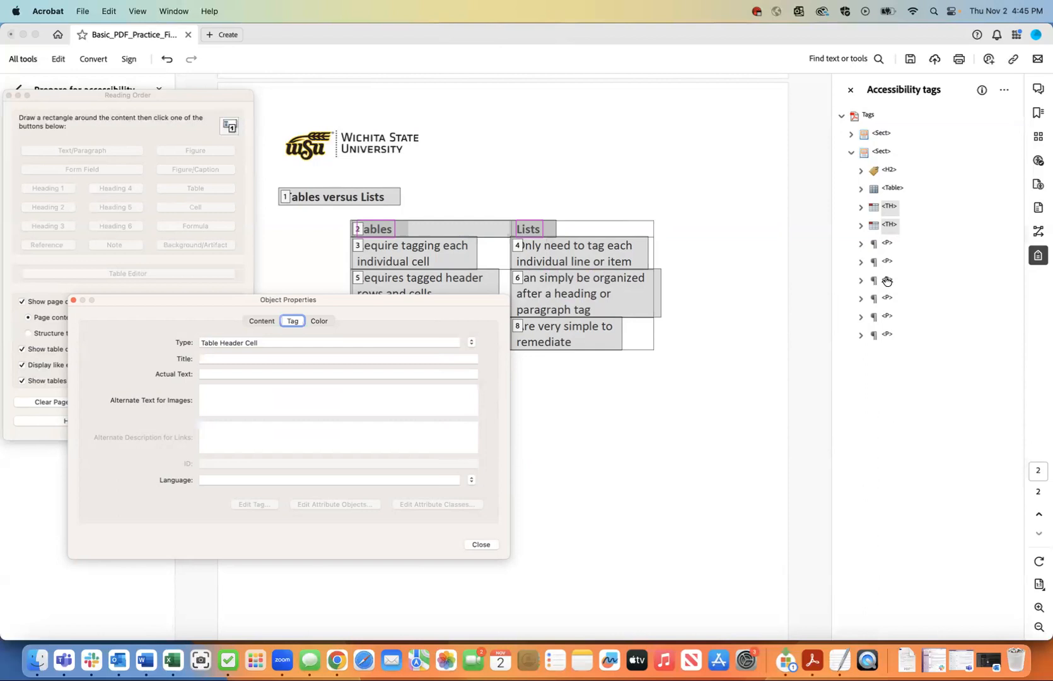
Change the six remaining paragraph tags to Table Data Cell and close the tag properties.
{"action": "left_click", "coordinate": [887, 244]}
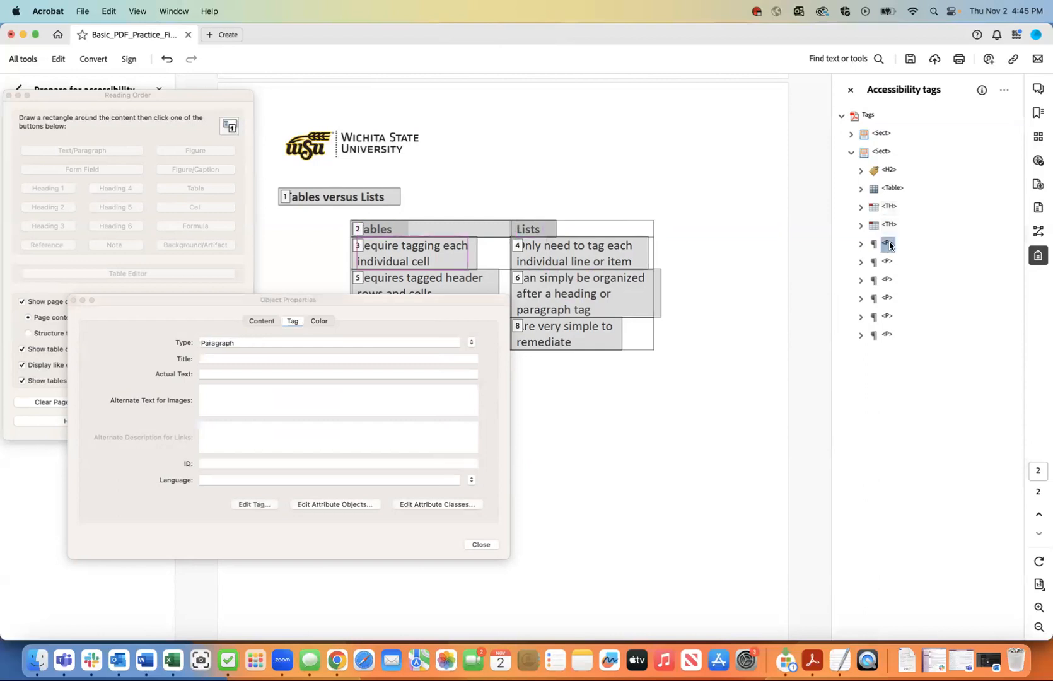
{"action": "left_click", "coordinate": [887, 336], "text": "shift"}
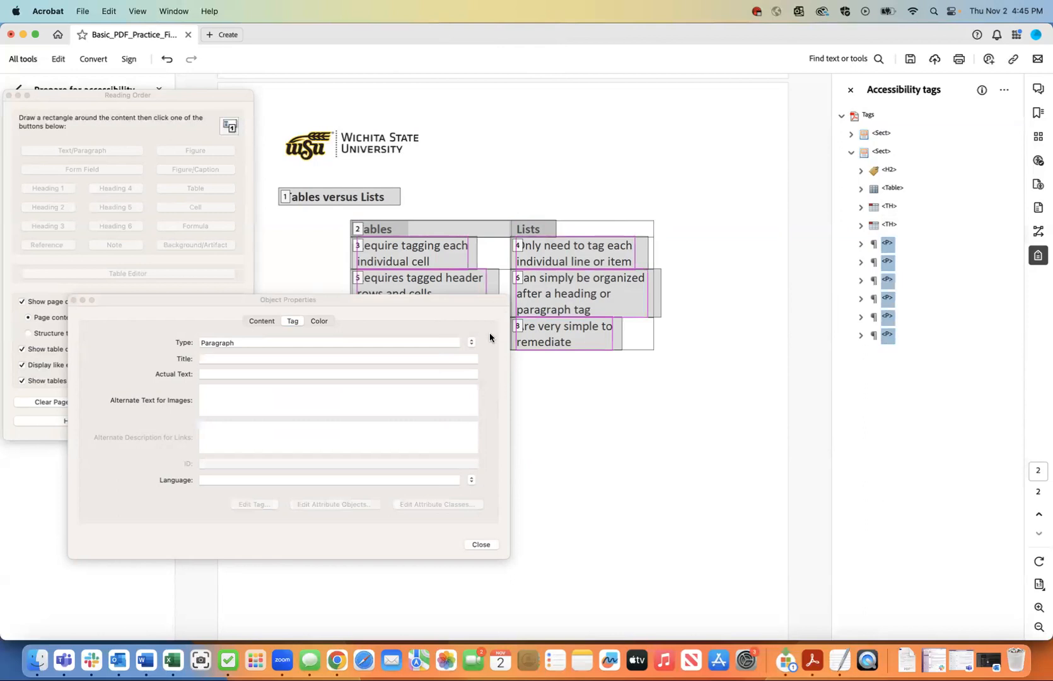
{"action": "left_click", "coordinate": [470, 342]}
{"action": "left_click", "coordinate": [483, 430]}
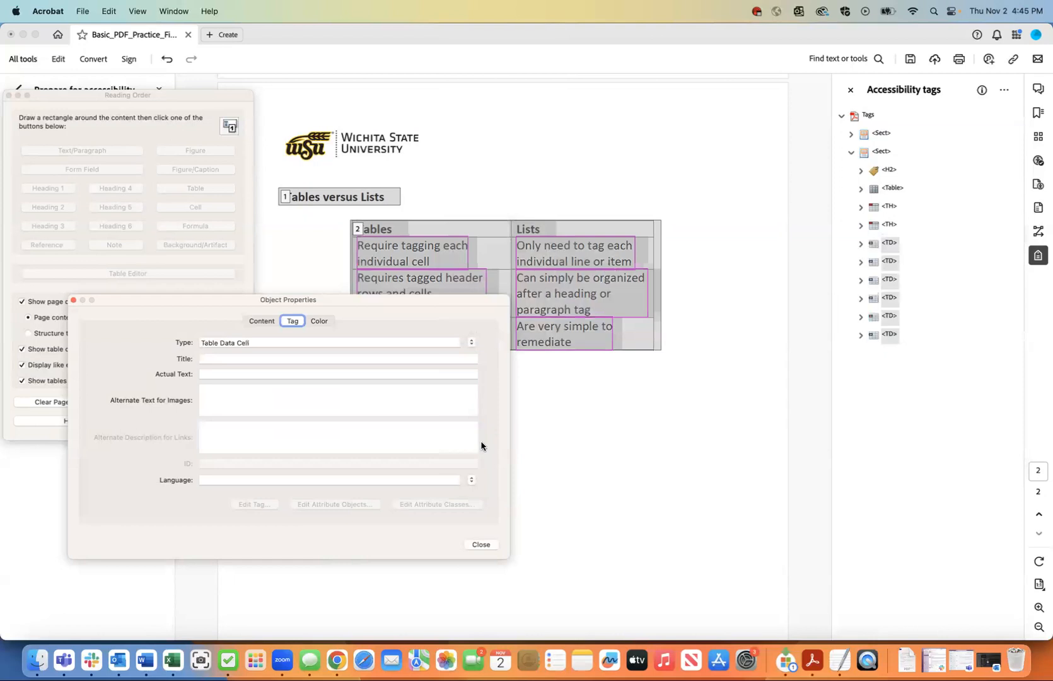
{"action": "left_click", "coordinate": [482, 545]}
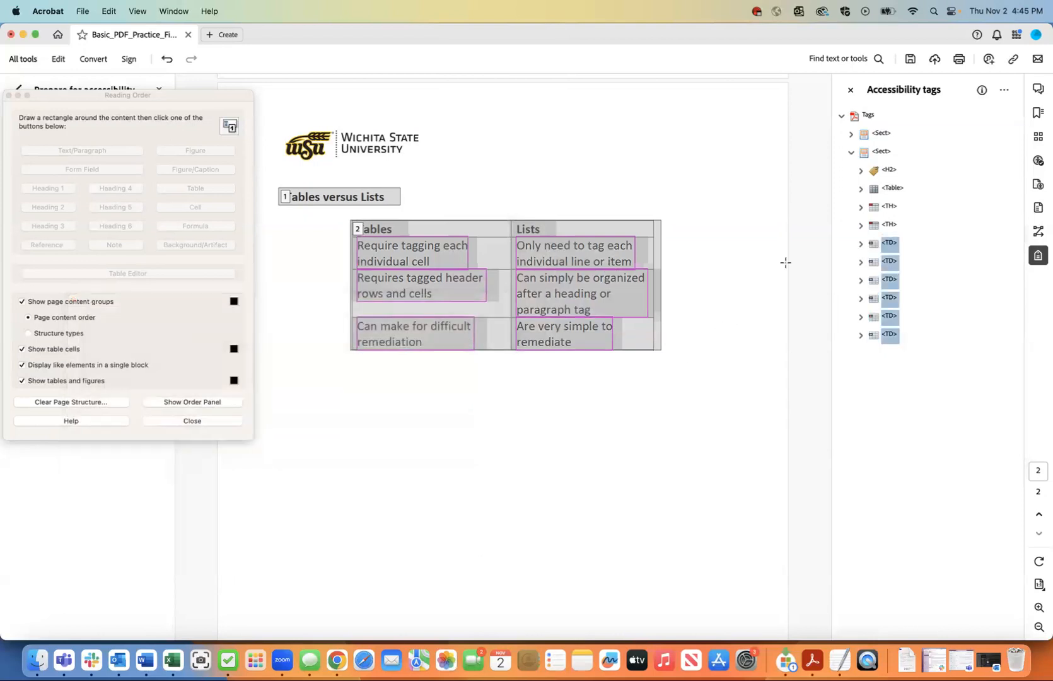
Move the two TH tags into the first TR of the Table tag as its children, using cut and Paste Child.
{"action": "left_click", "coordinate": [889, 208]}
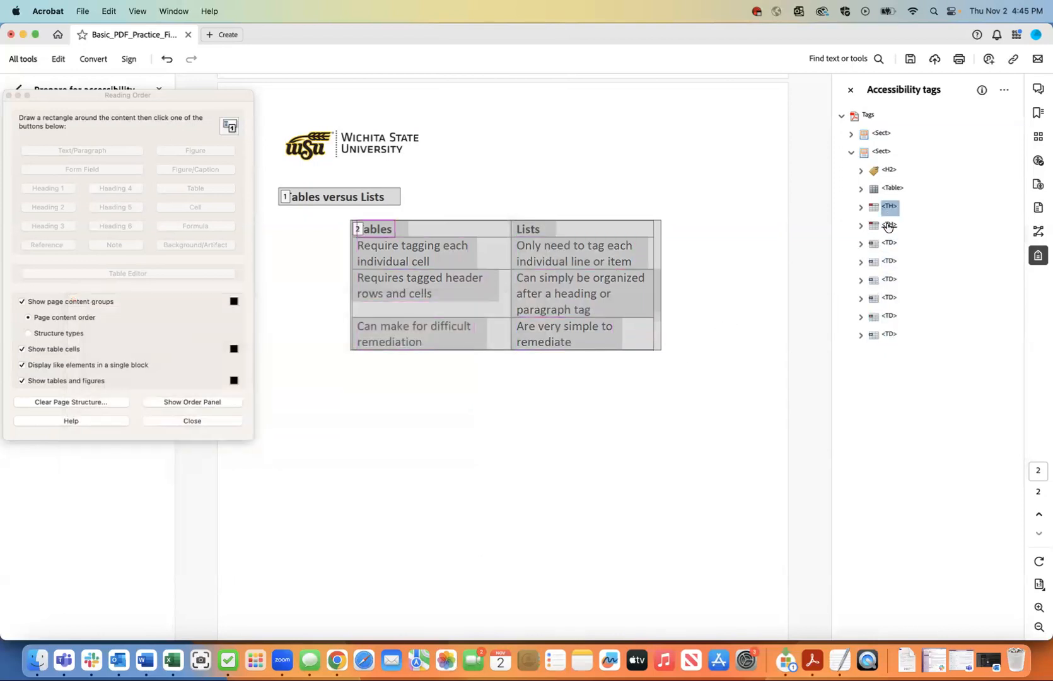
{"action": "left_click", "coordinate": [887, 226], "text": "shift"}
{"action": "left_click", "coordinate": [861, 189]}
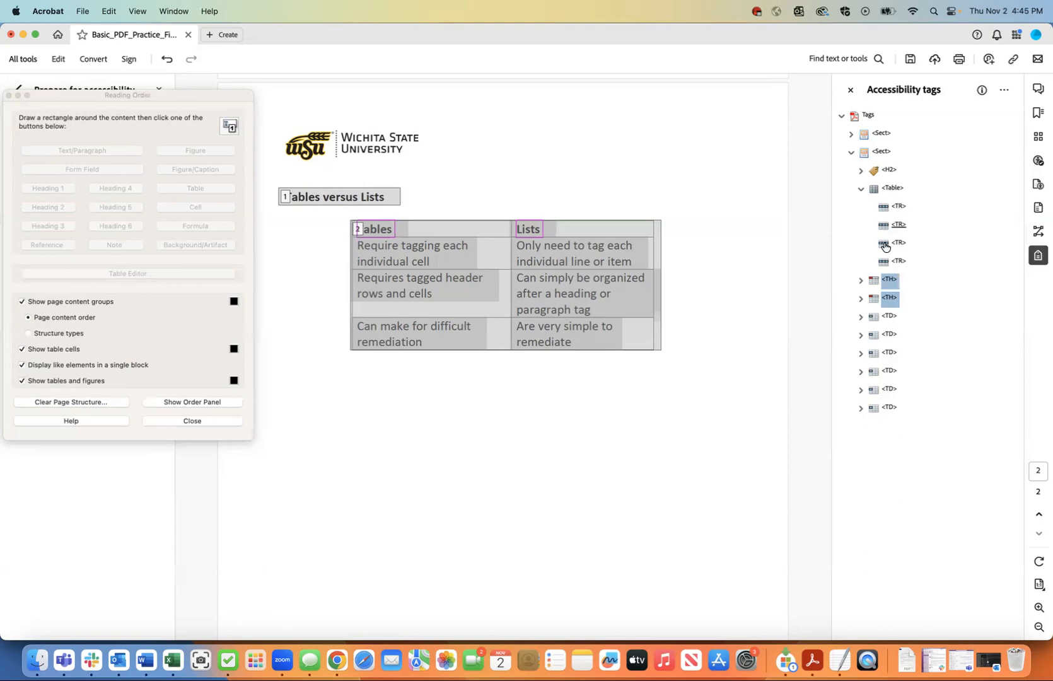
{"action": "right_click", "coordinate": [890, 285]}
{"action": "left_click", "coordinate": [910, 322]}
{"action": "left_click", "coordinate": [898, 210]}
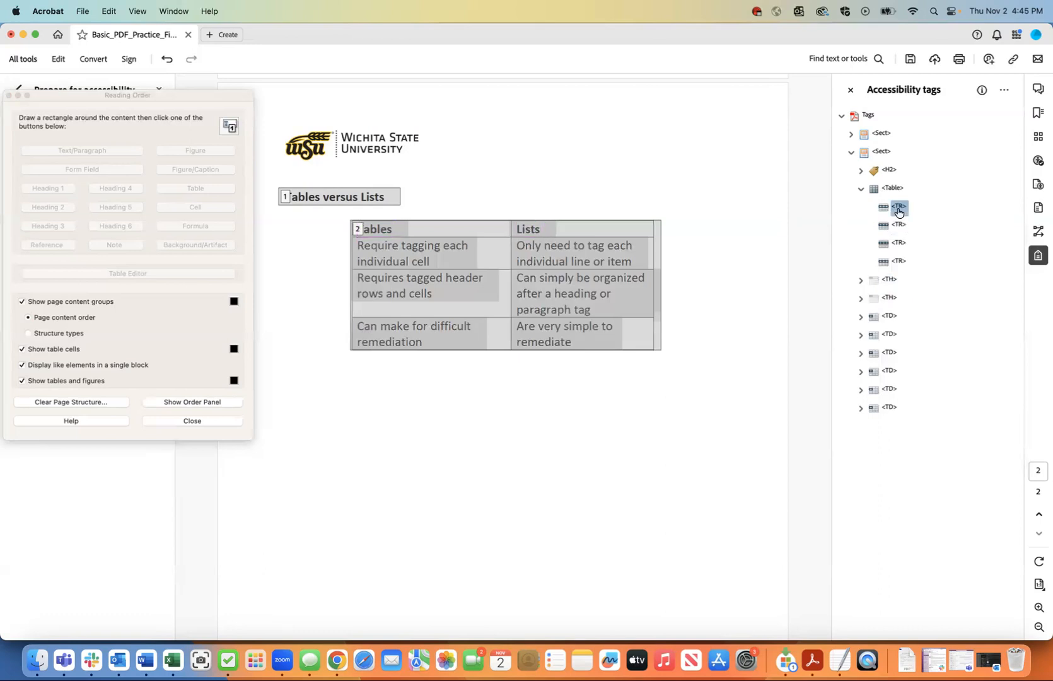
{"action": "right_click", "coordinate": [898, 212]}
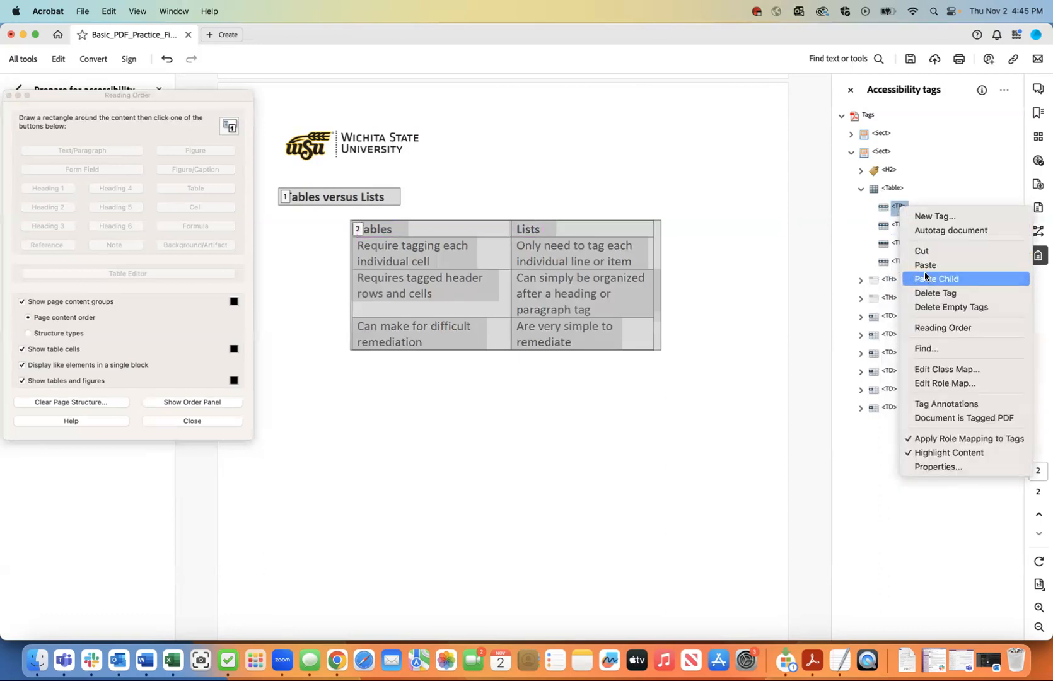
{"action": "left_click", "coordinate": [925, 278]}
{"action": "left_click", "coordinate": [897, 208]}
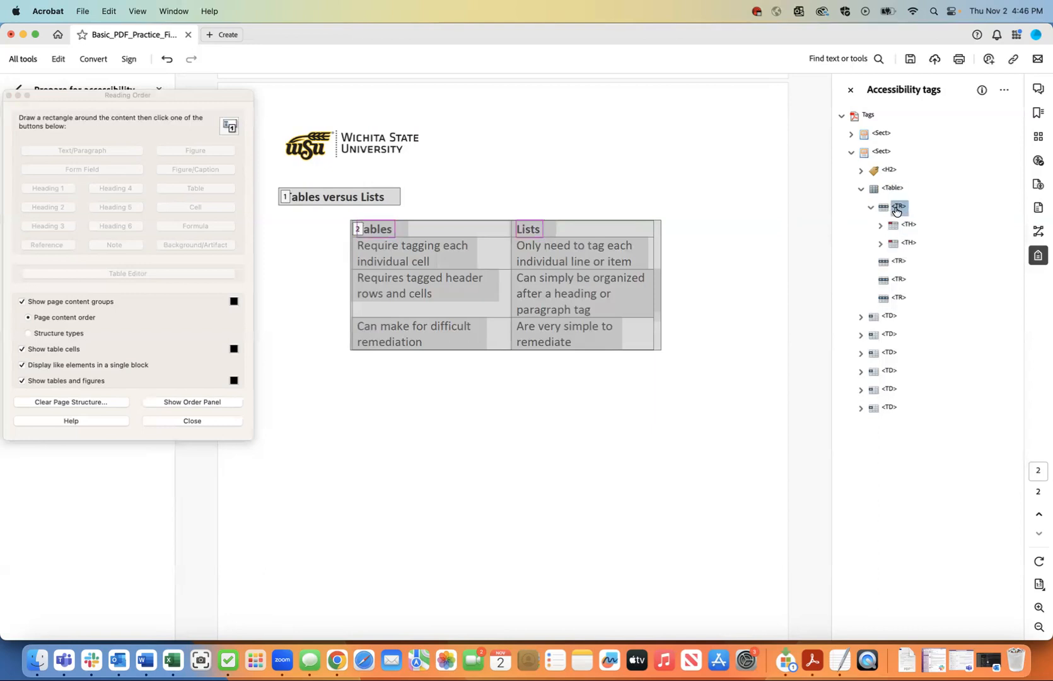
{"action": "left_click", "coordinate": [869, 207]}
Move the TD tags for "Require tagging each individual cell" and "Only need to tag each individual line or item" into the second TR as children.
{"action": "left_click", "coordinate": [887, 280]}
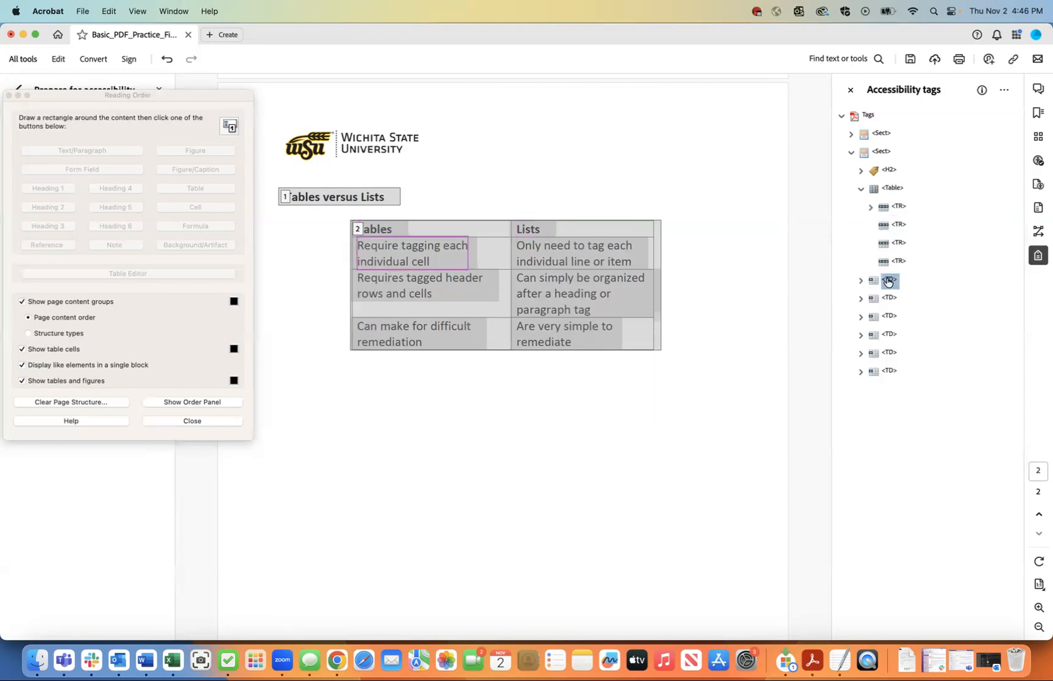
{"action": "left_click", "coordinate": [889, 299], "text": "shift"}
{"action": "right_click", "coordinate": [888, 298]}
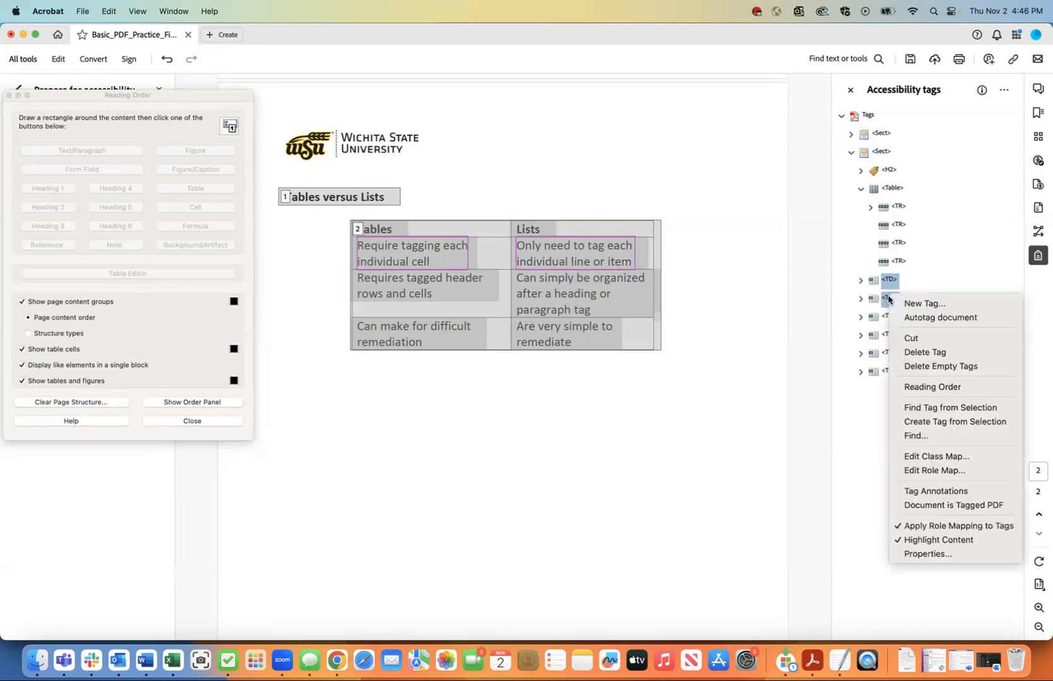
{"action": "left_click", "coordinate": [906, 337]}
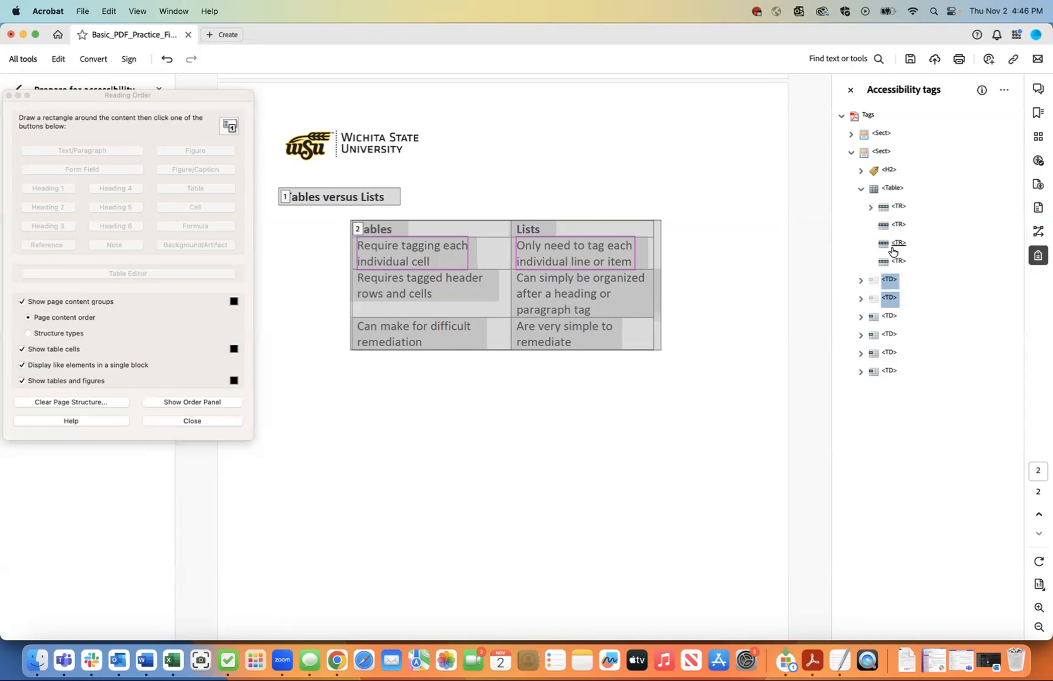
{"action": "left_click", "coordinate": [897, 228]}
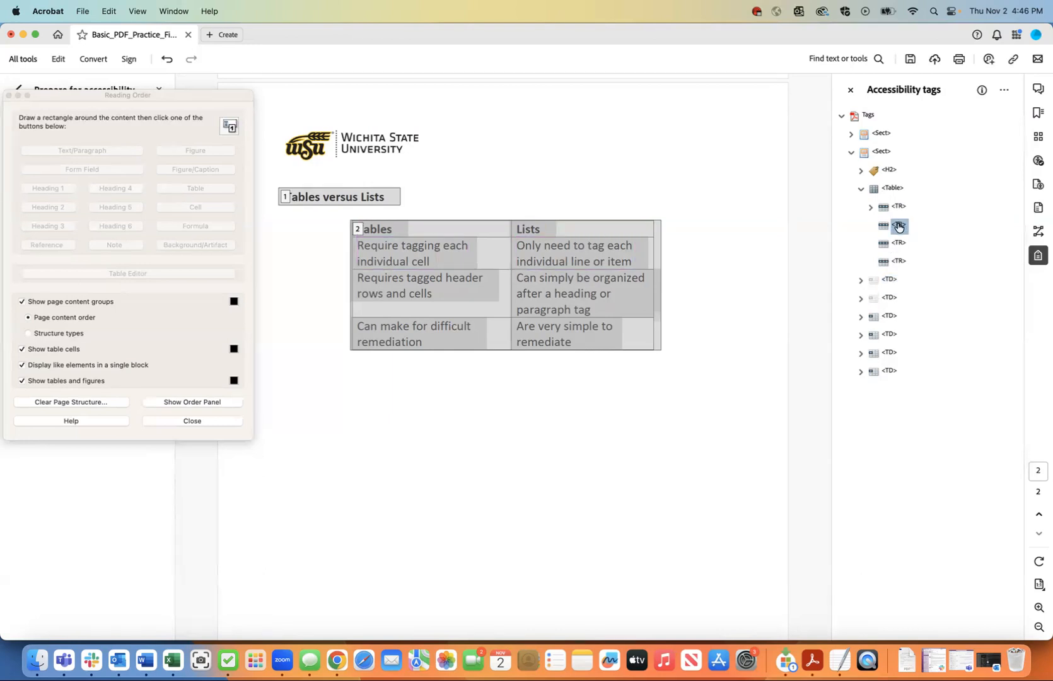
{"action": "right_click", "coordinate": [898, 227]}
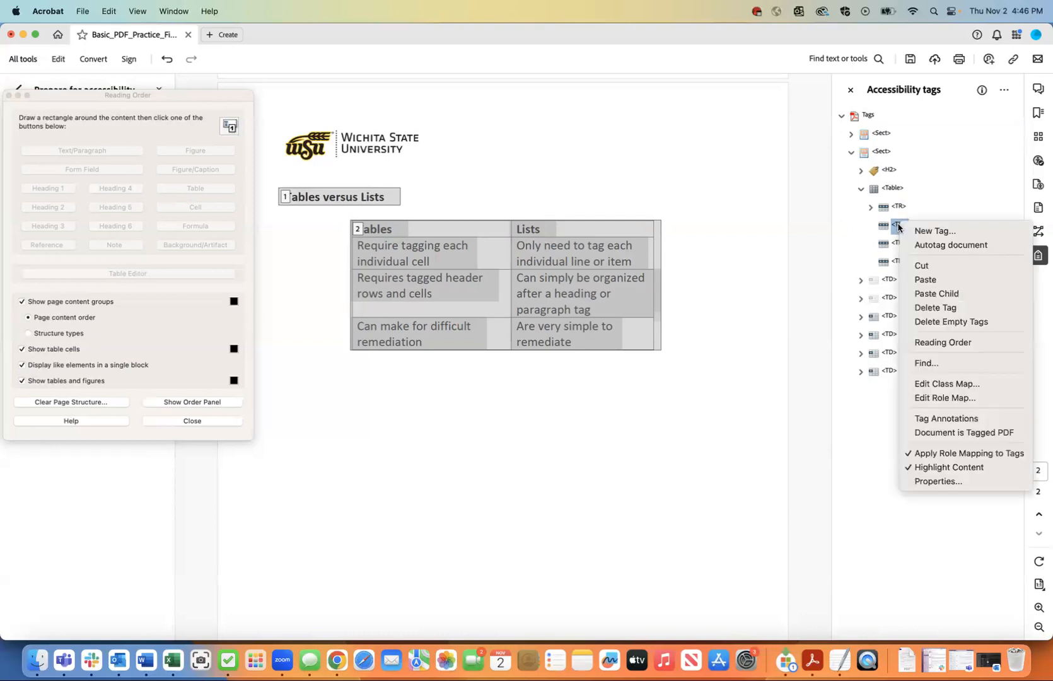
{"action": "left_click", "coordinate": [924, 290]}
{"action": "left_click", "coordinate": [898, 207]}
{"action": "left_click", "coordinate": [897, 226]}
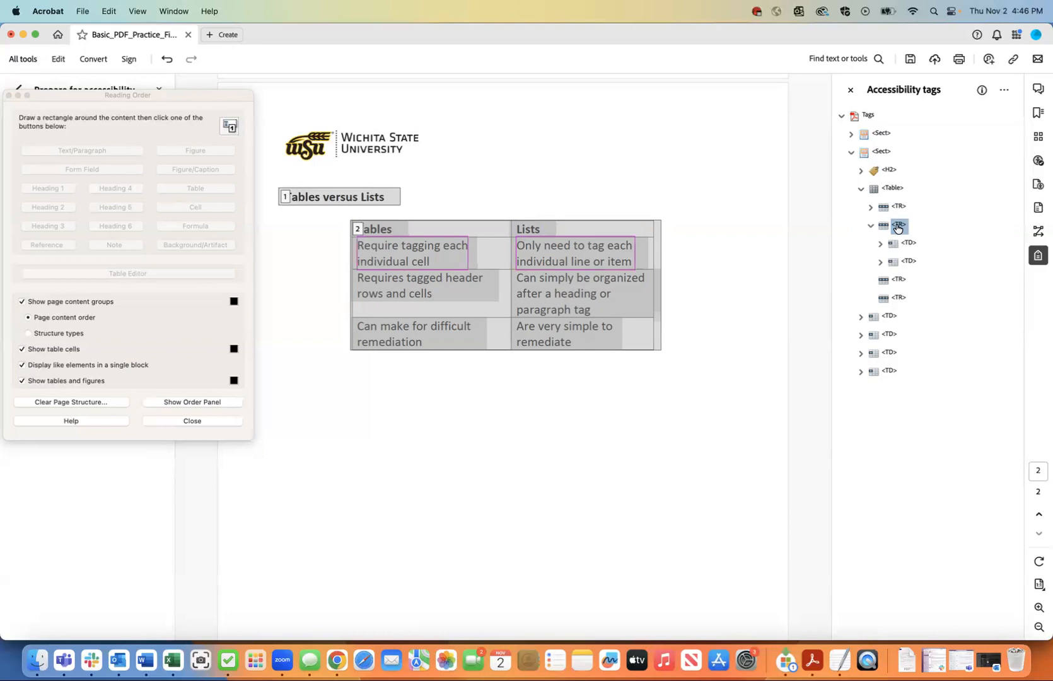
{"action": "left_click", "coordinate": [869, 224]}
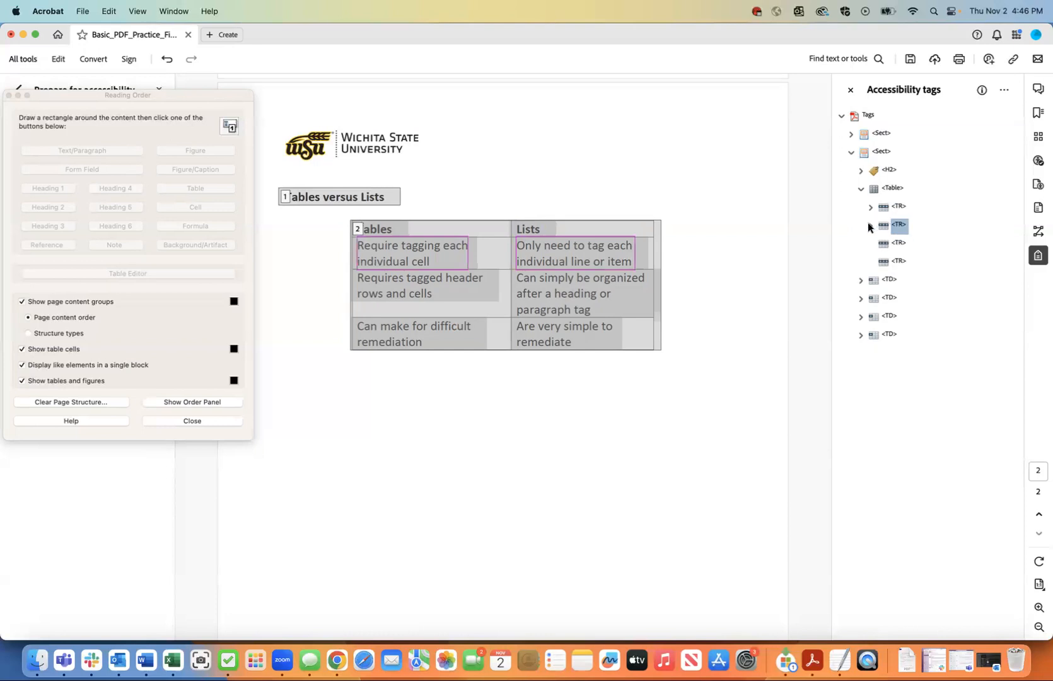
{"action": "left_click", "coordinate": [890, 189]}
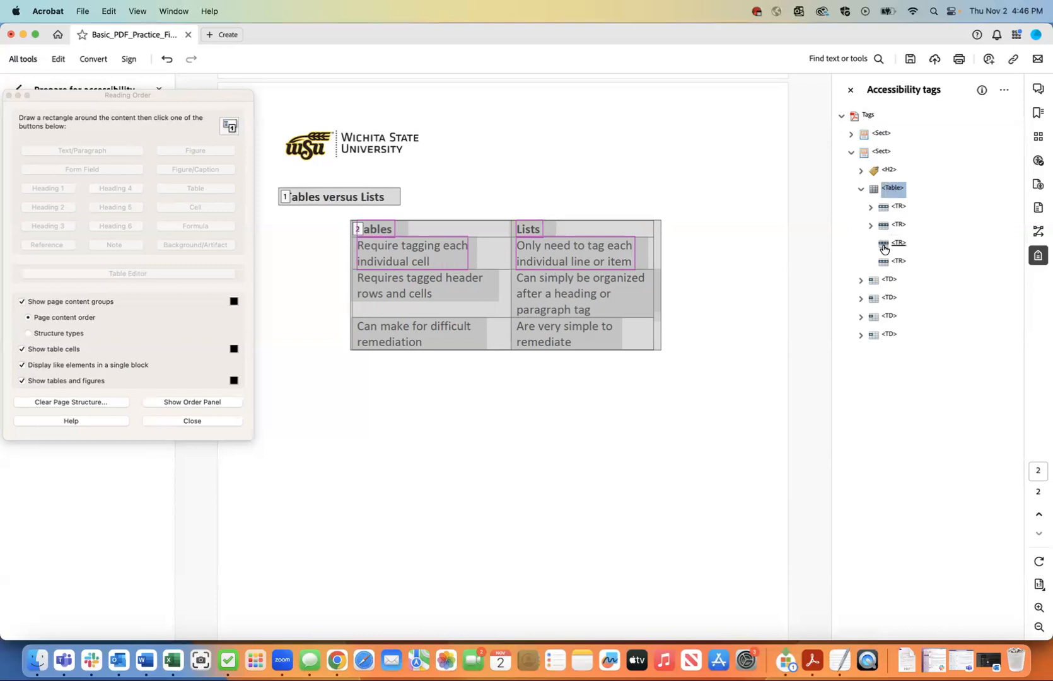
Move the TD tags for "Requires tagged header rows and cells" and "Can simply be organized after a heading or paragraph tag" into the third TR.
{"action": "left_click", "coordinate": [889, 279]}
{"action": "left_click", "coordinate": [889, 299], "text": "shift"}
{"action": "right_click", "coordinate": [889, 302]}
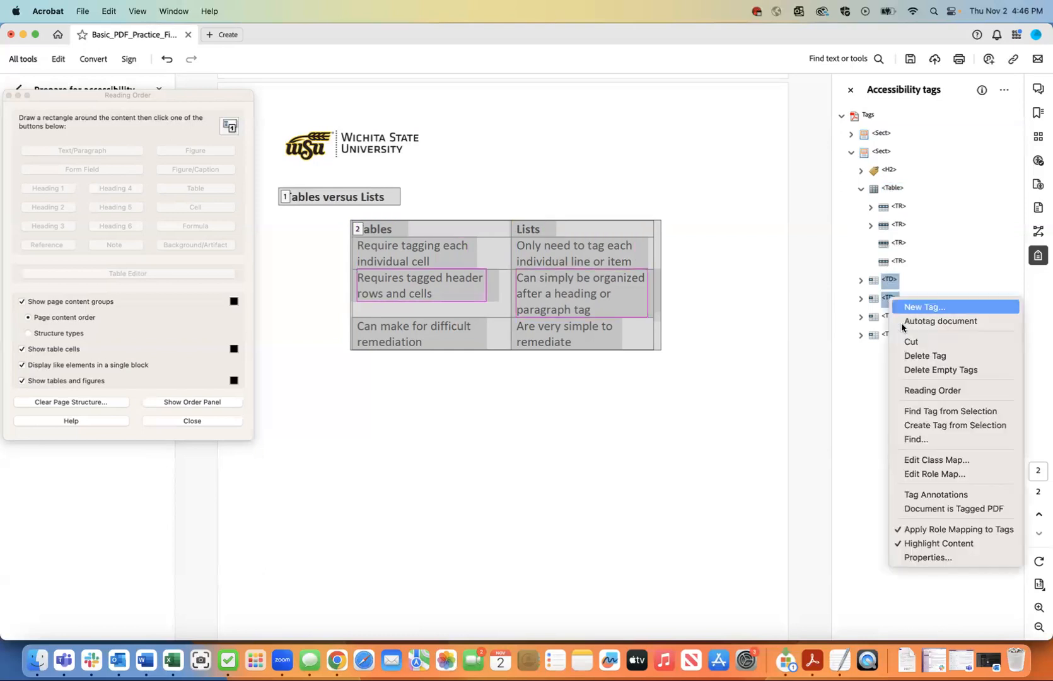
{"action": "left_click", "coordinate": [907, 342]}
{"action": "left_click", "coordinate": [897, 244]}
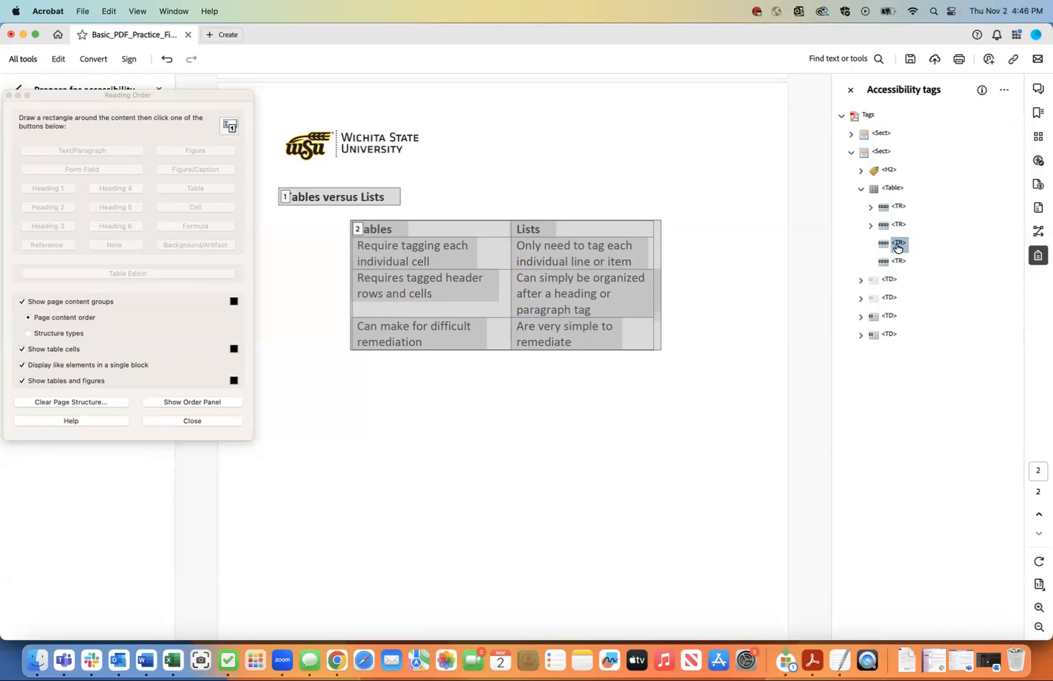
{"action": "right_click", "coordinate": [897, 246]}
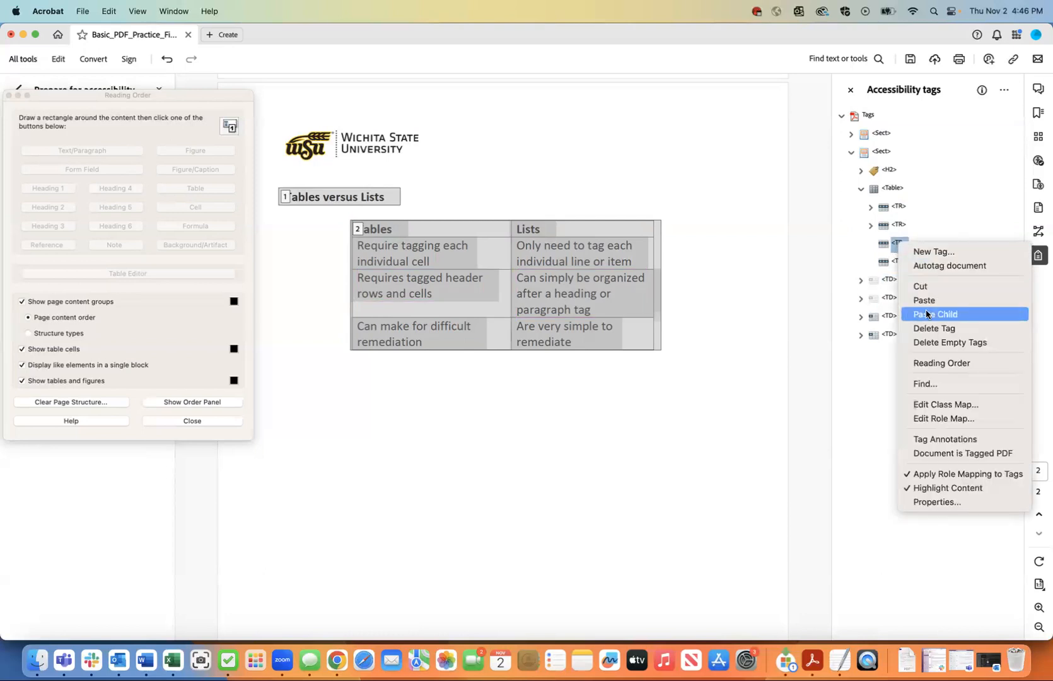
{"action": "left_click", "coordinate": [933, 314]}
{"action": "left_click", "coordinate": [897, 228]}
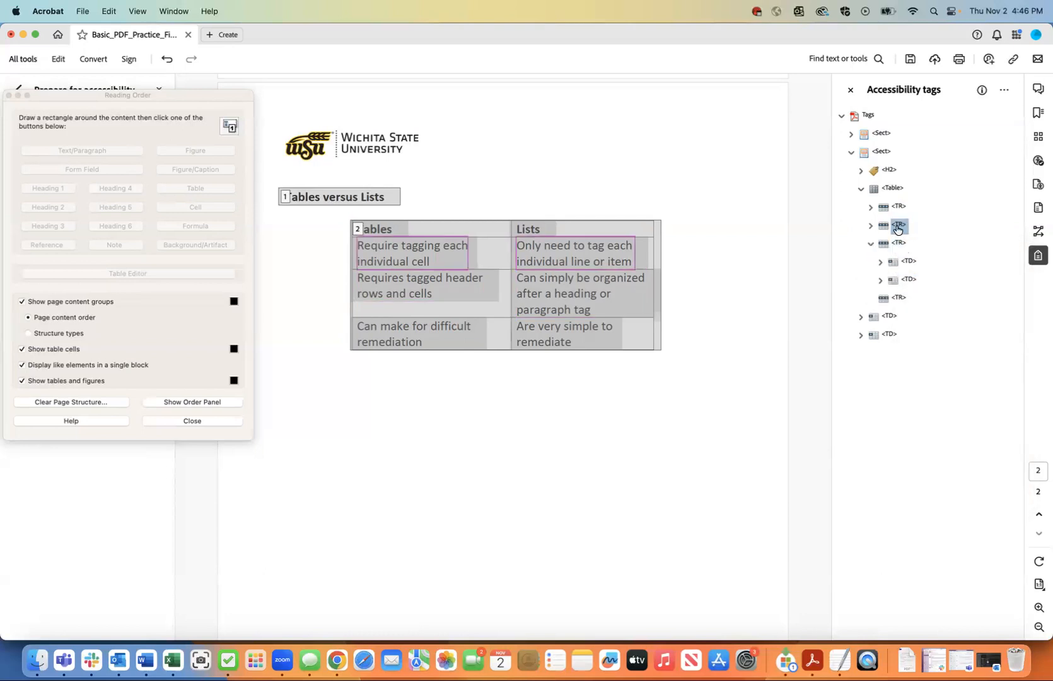
{"action": "left_click", "coordinate": [898, 245]}
{"action": "left_click", "coordinate": [869, 243]}
Move the last two TD tags, "Can make for difficult remediation" and "Are very simple to remediate", into the fourth TR as children.
{"action": "left_click", "coordinate": [889, 279]}
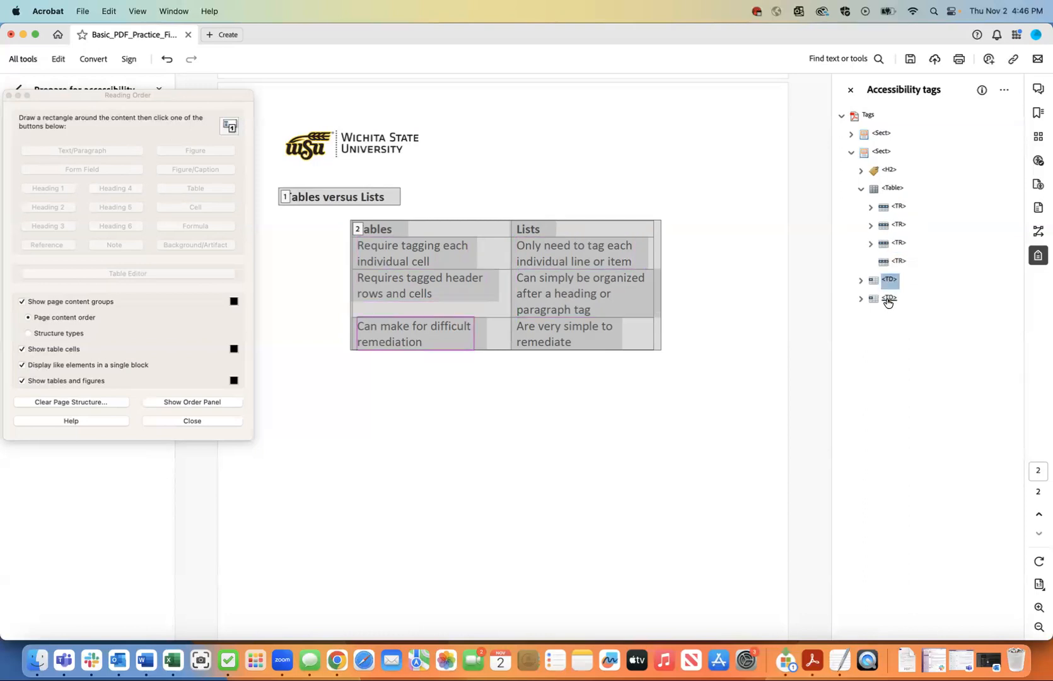
{"action": "left_click", "coordinate": [887, 300], "text": "shift"}
{"action": "right_click", "coordinate": [887, 298]}
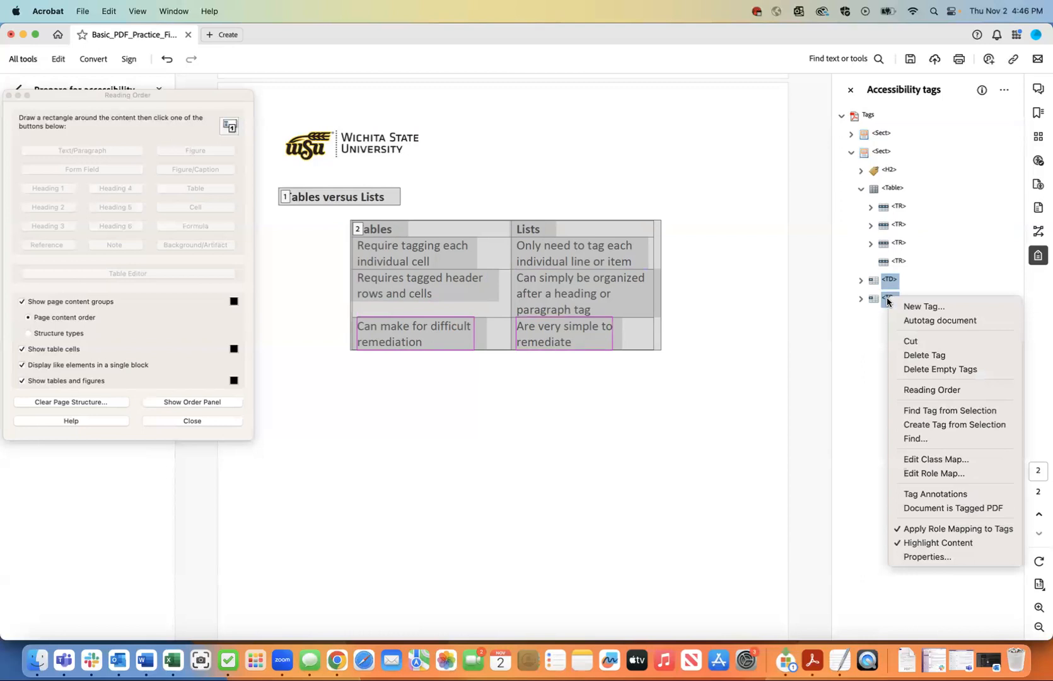
{"action": "left_click", "coordinate": [909, 341]}
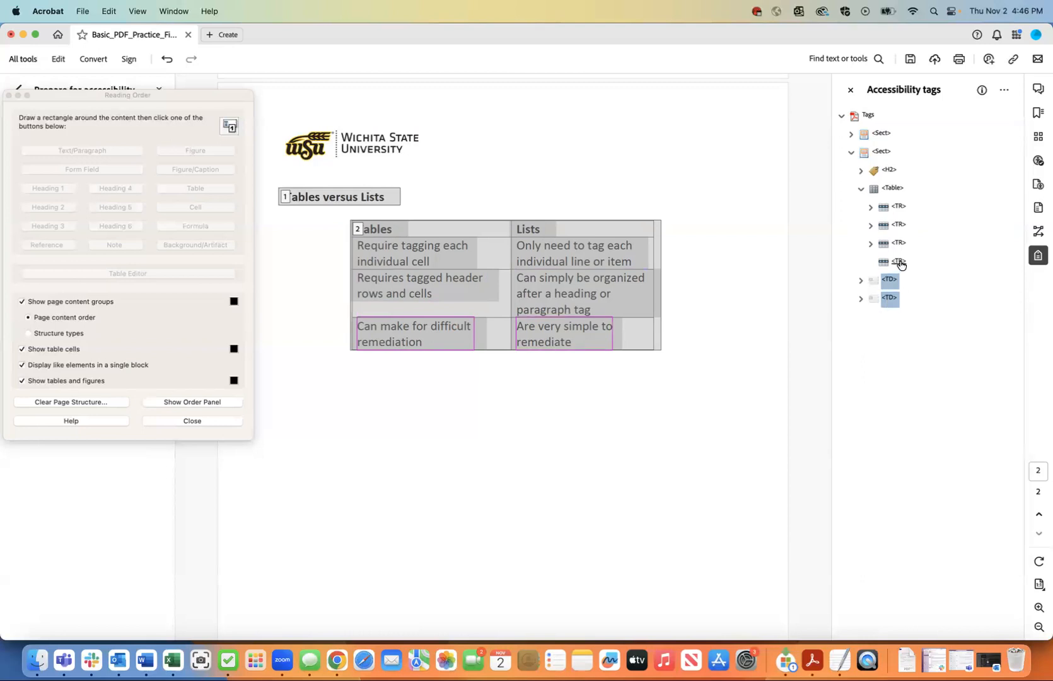
{"action": "right_click", "coordinate": [898, 263]}
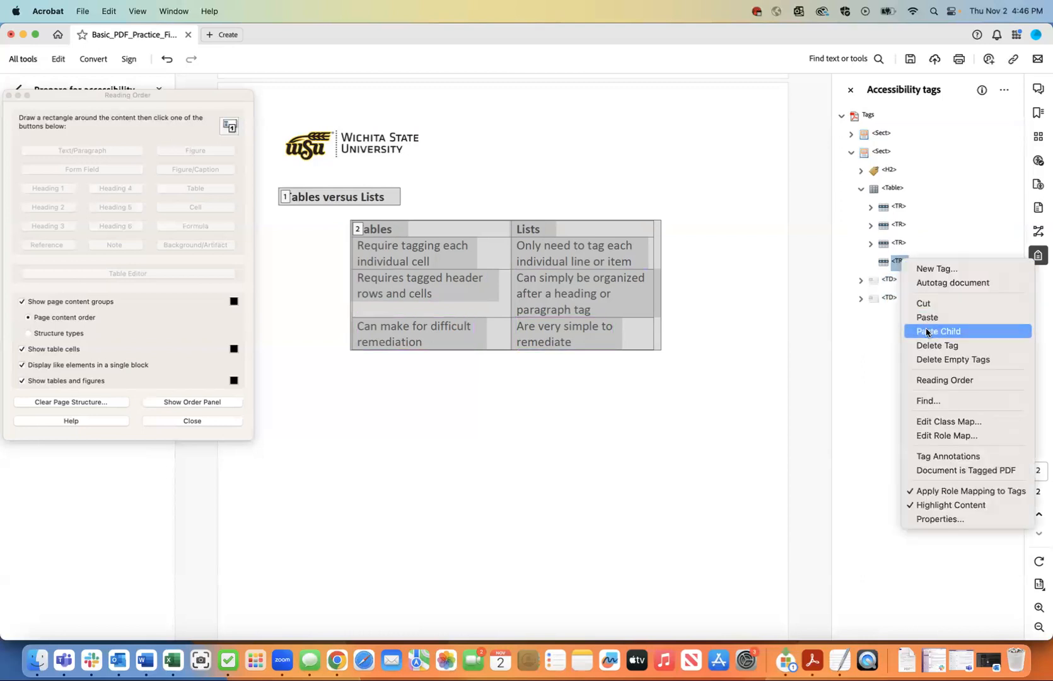
{"action": "left_click", "coordinate": [938, 331]}
{"action": "left_click", "coordinate": [870, 262]}
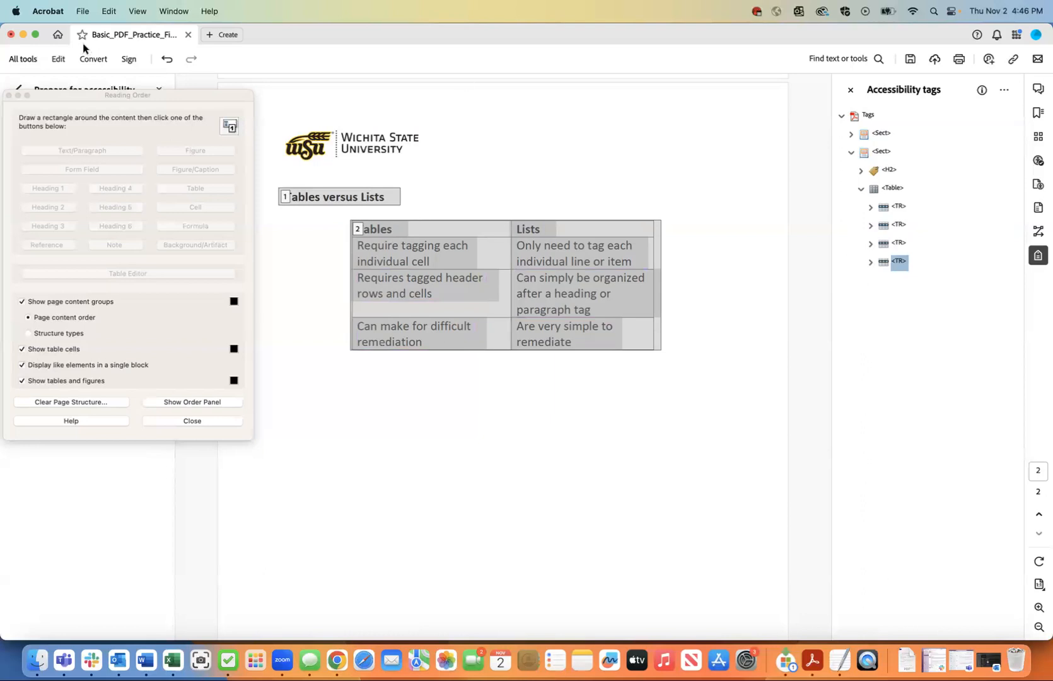
Save the PDF with its completed table tags.
{"action": "left_click", "coordinate": [83, 17]}
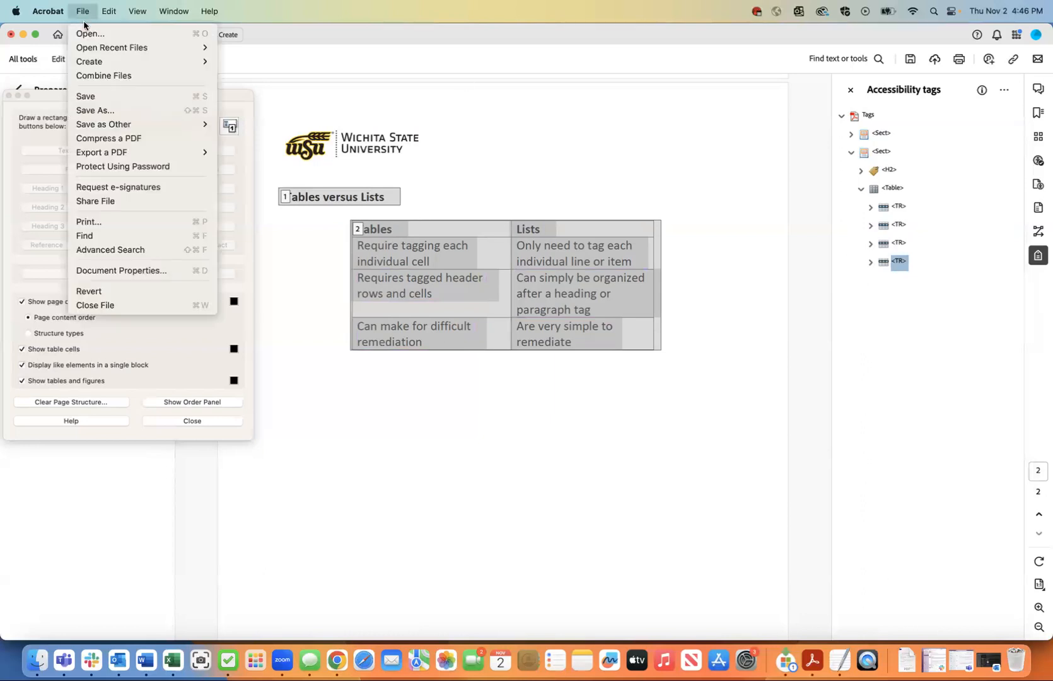
{"action": "left_click", "coordinate": [95, 97]}
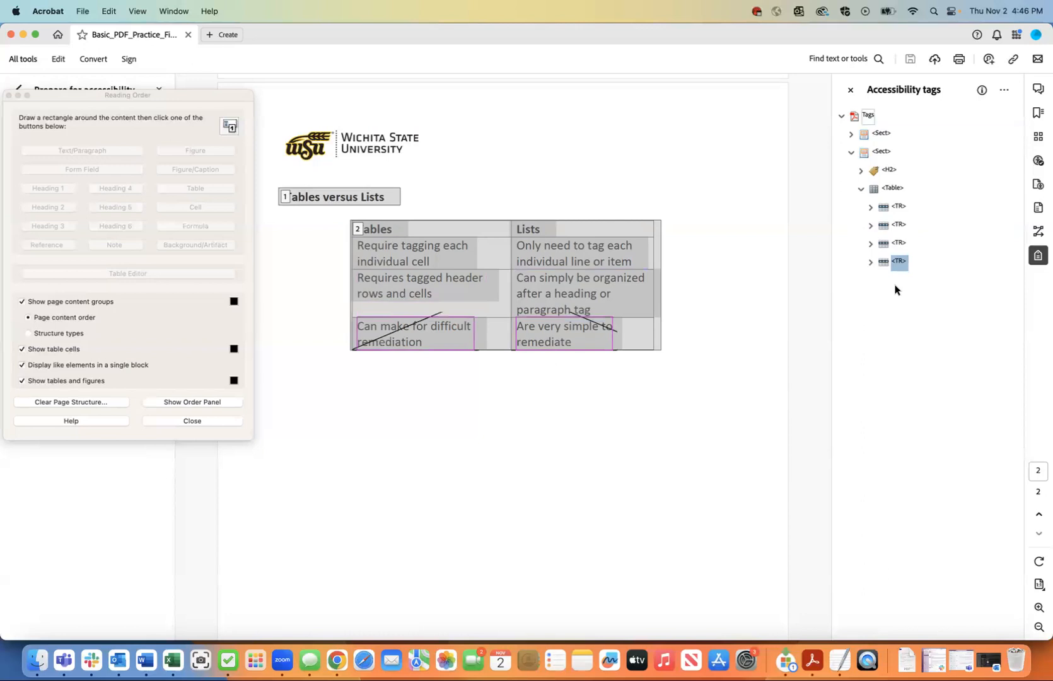
{"action": "left_click", "coordinate": [848, 152]}
{"action": "left_click", "coordinate": [848, 152]}
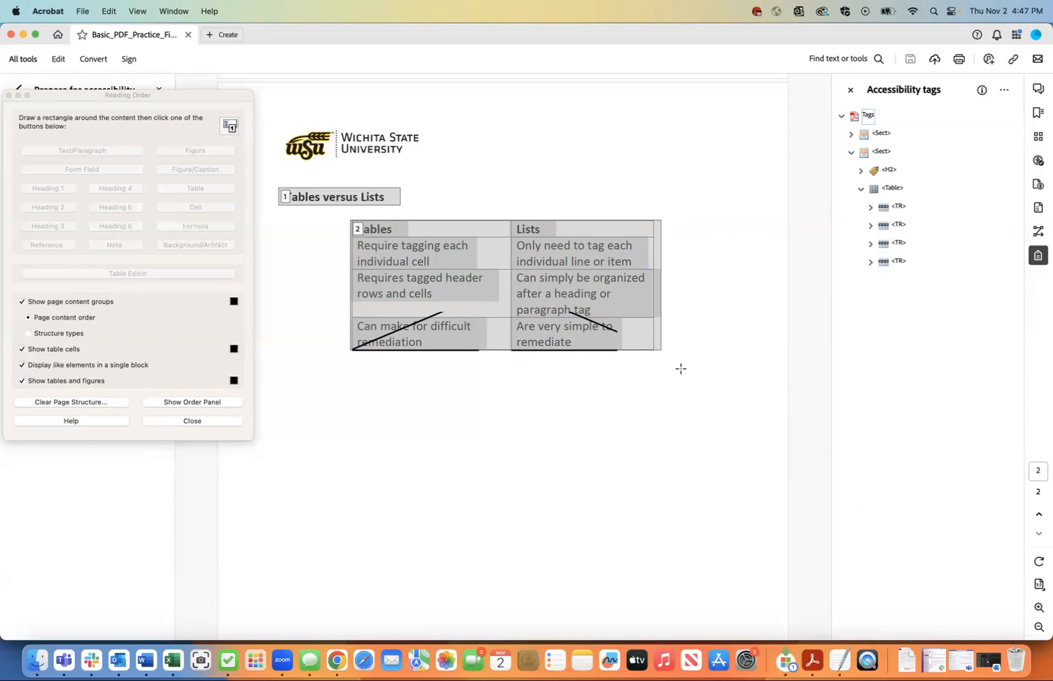
Collapse the second Sect tag and close the Reading Order tool.
{"action": "scroll", "coordinate": [606, 382], "scroll_direction": "up", "scroll_amount": 3}
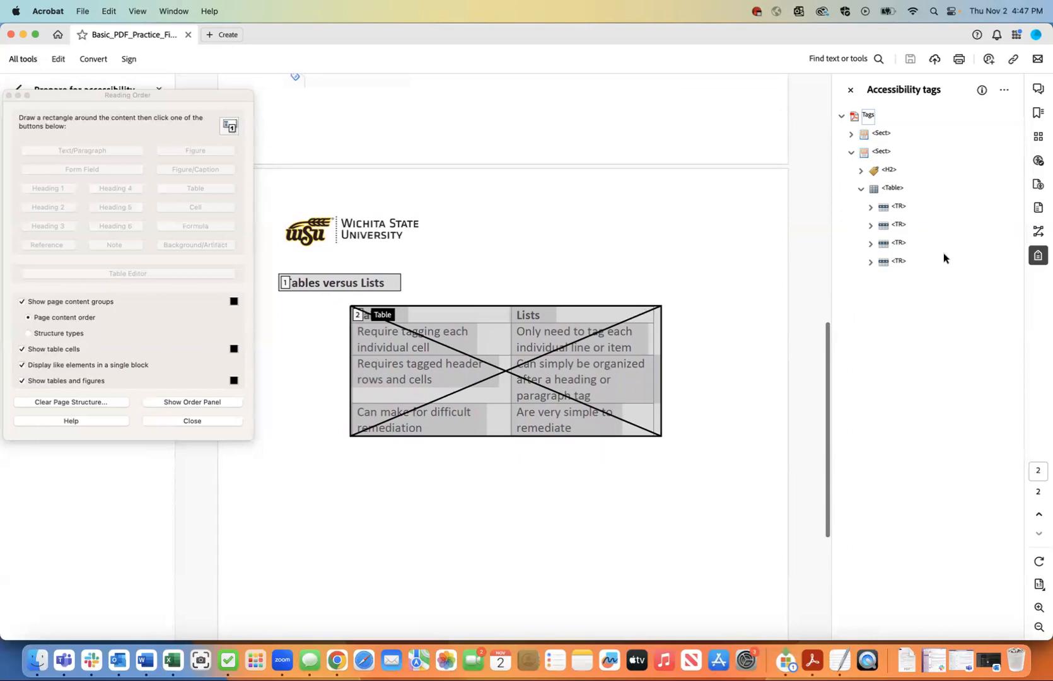
{"action": "left_click", "coordinate": [849, 153]}
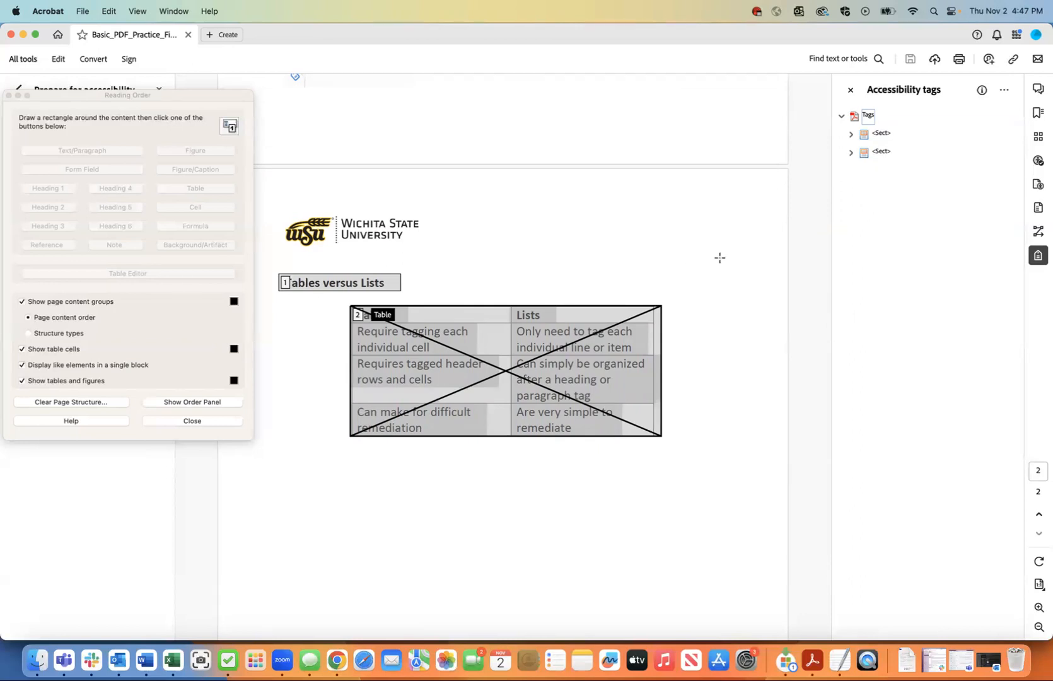
{"action": "left_click", "coordinate": [185, 423]}
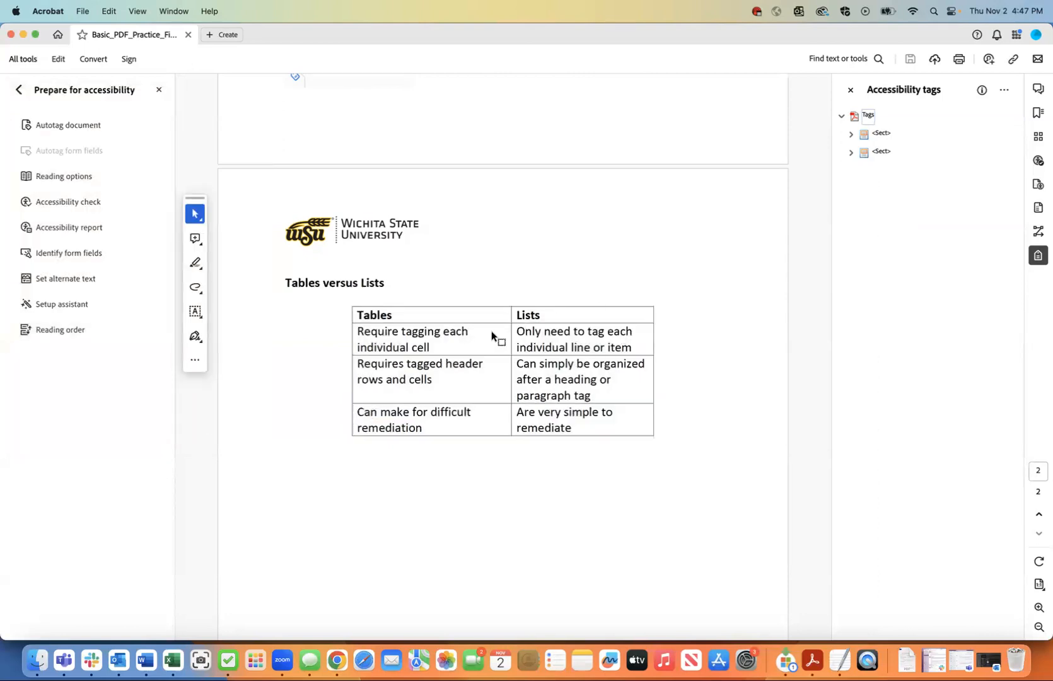
Show the document's content order and go through page 1 item by item, from Basic PDF Remediation to the eighth entry.
{"action": "scroll", "coordinate": [493, 339], "scroll_direction": "up", "scroll_amount": 5}
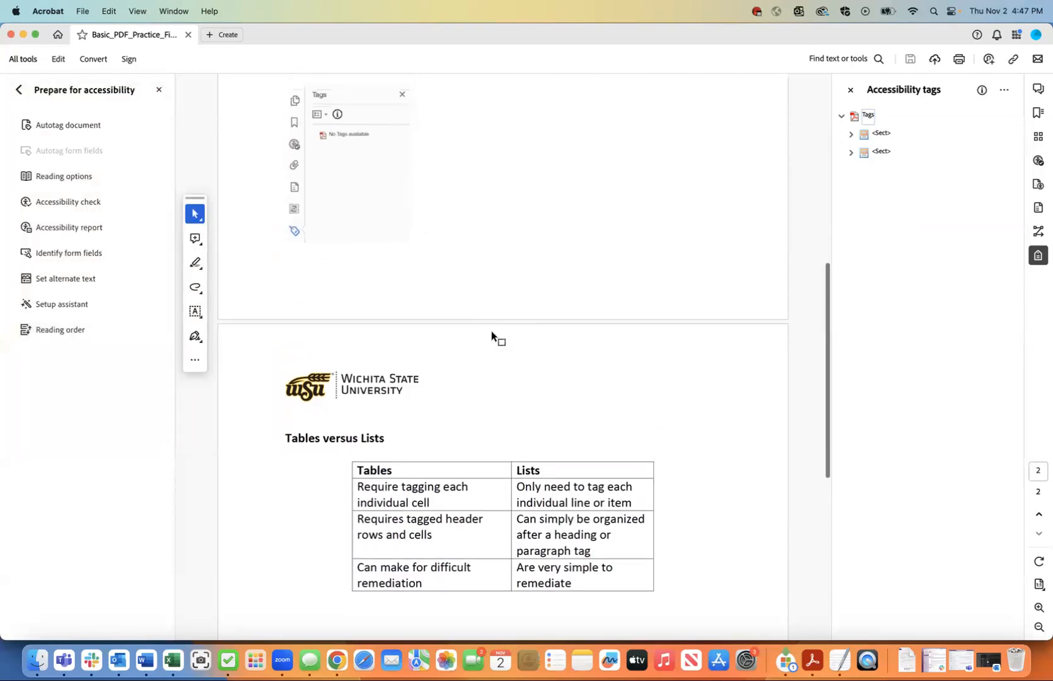
{"action": "left_click", "coordinate": [1036, 232]}
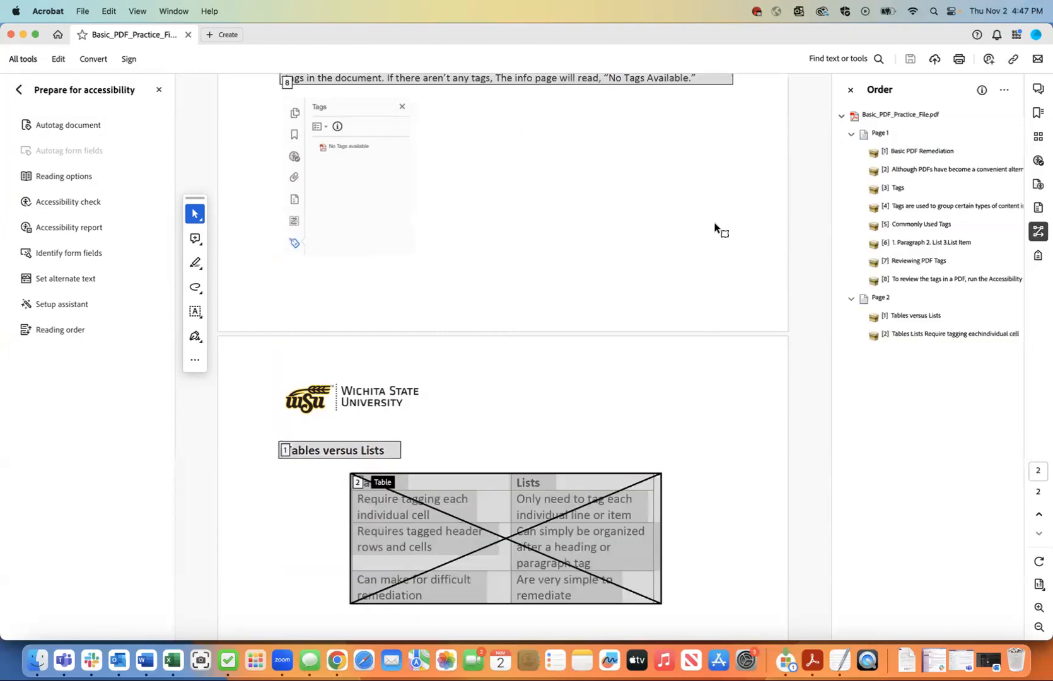
{"action": "left_click", "coordinate": [890, 152]}
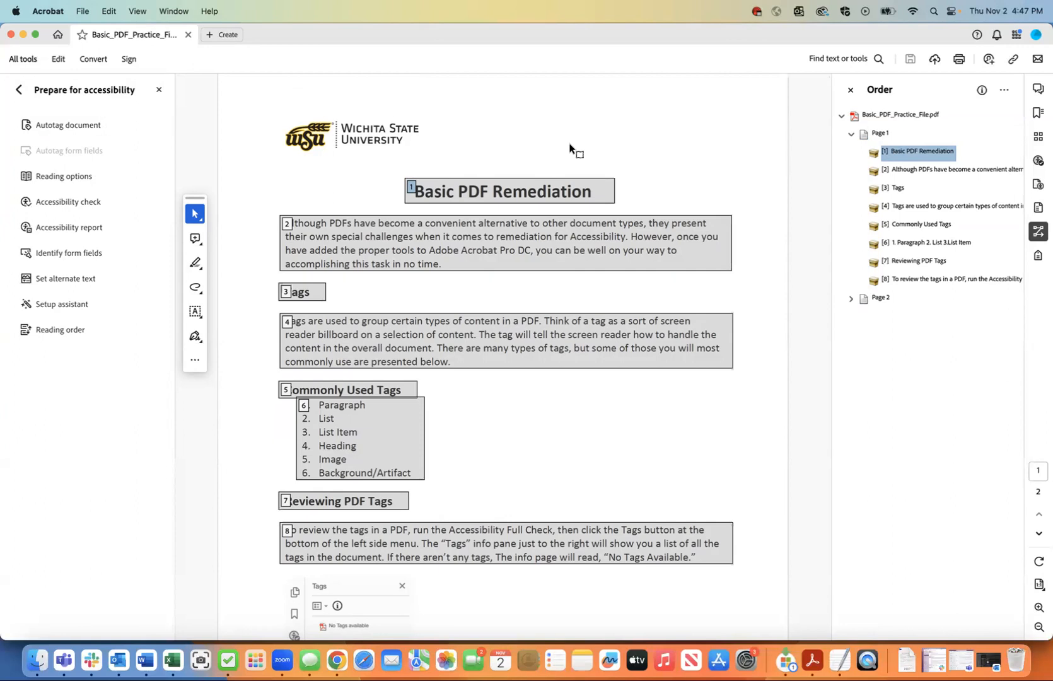
{"action": "key", "text": "Down"}
{"action": "key", "text": "Down"}
{"action": "key", "text": "Down"}
{"action": "key", "text": "Down"}
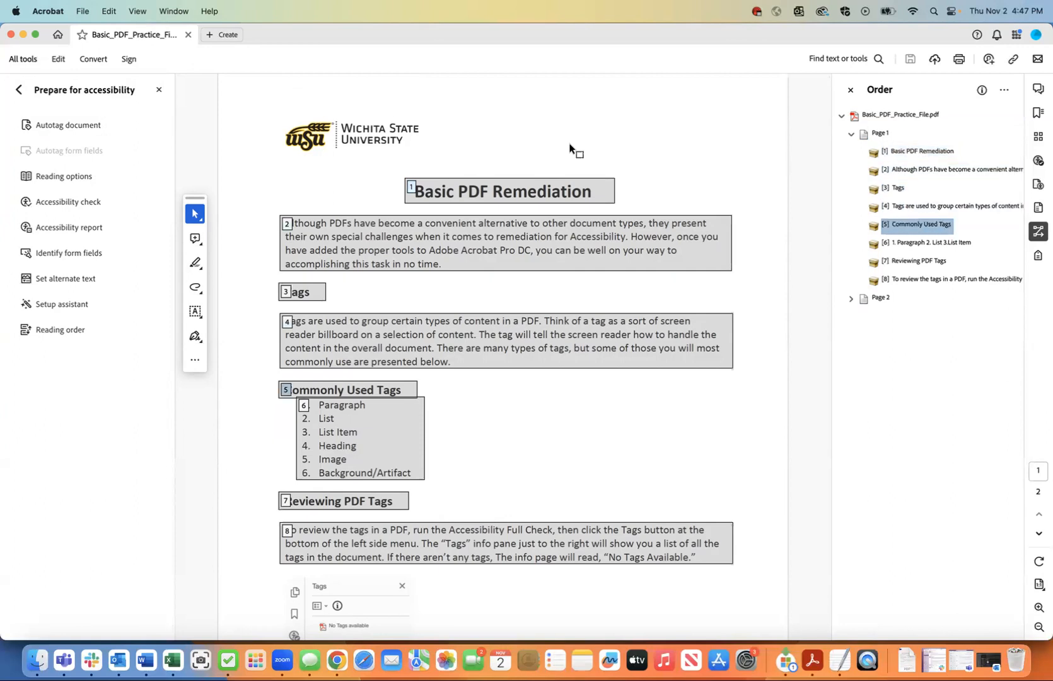
{"action": "key", "text": "Down"}
{"action": "key", "text": "Down"}
{"action": "key", "text": "Down"}
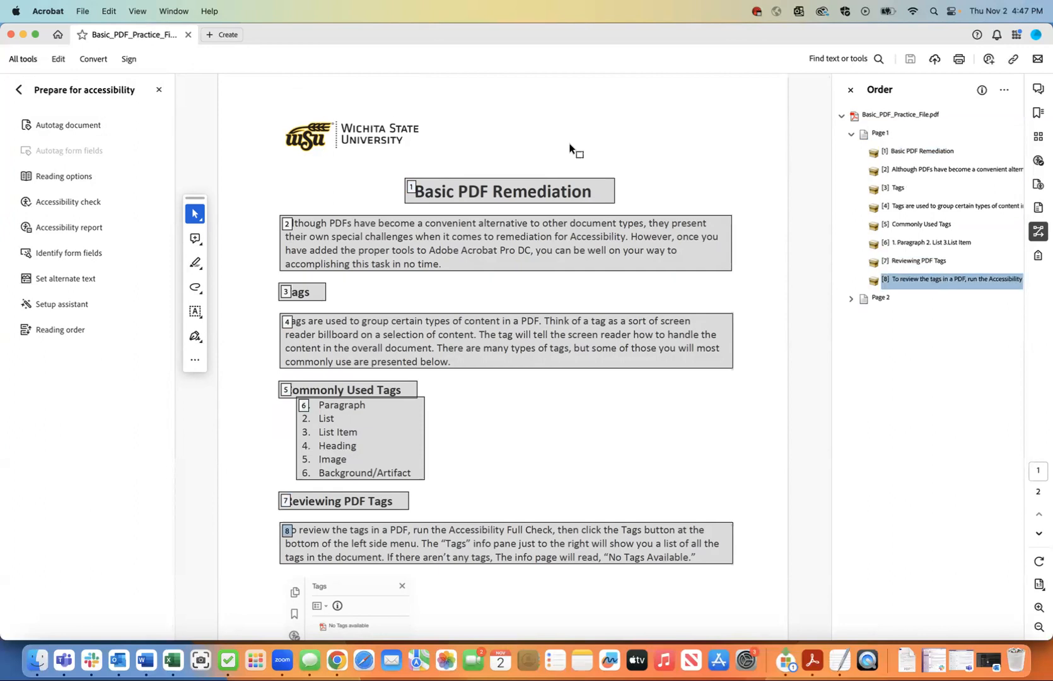
Check the content order of page 2, covering the Tables versus Lists heading and the table.
{"action": "scroll", "coordinate": [506, 299], "scroll_direction": "down", "scroll_amount": 5}
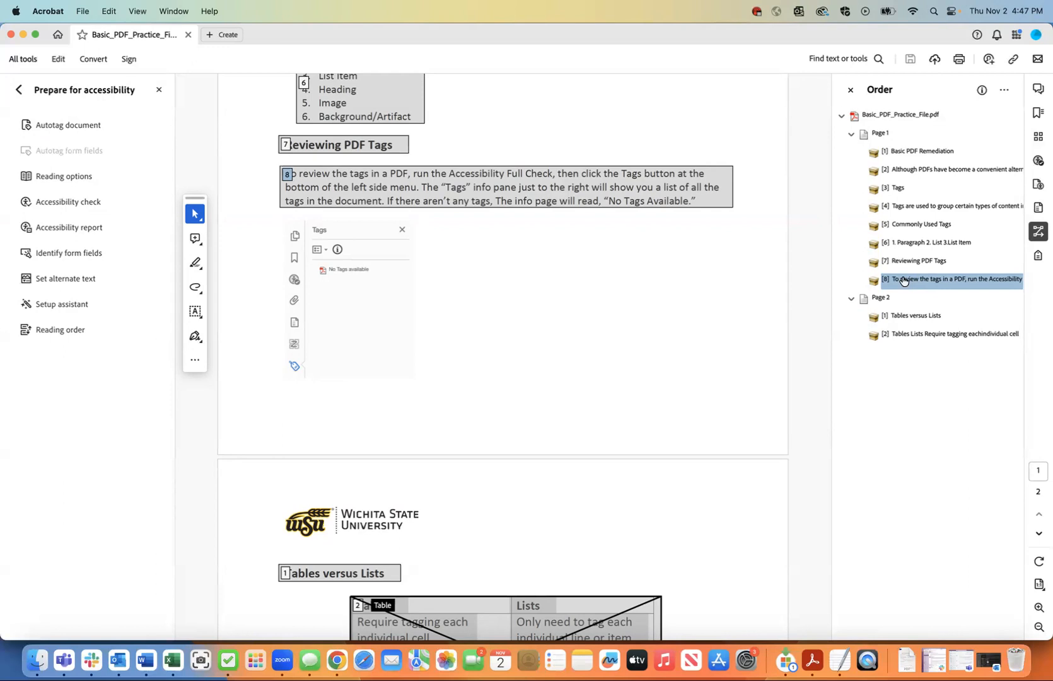
{"action": "key", "text": "Down"}
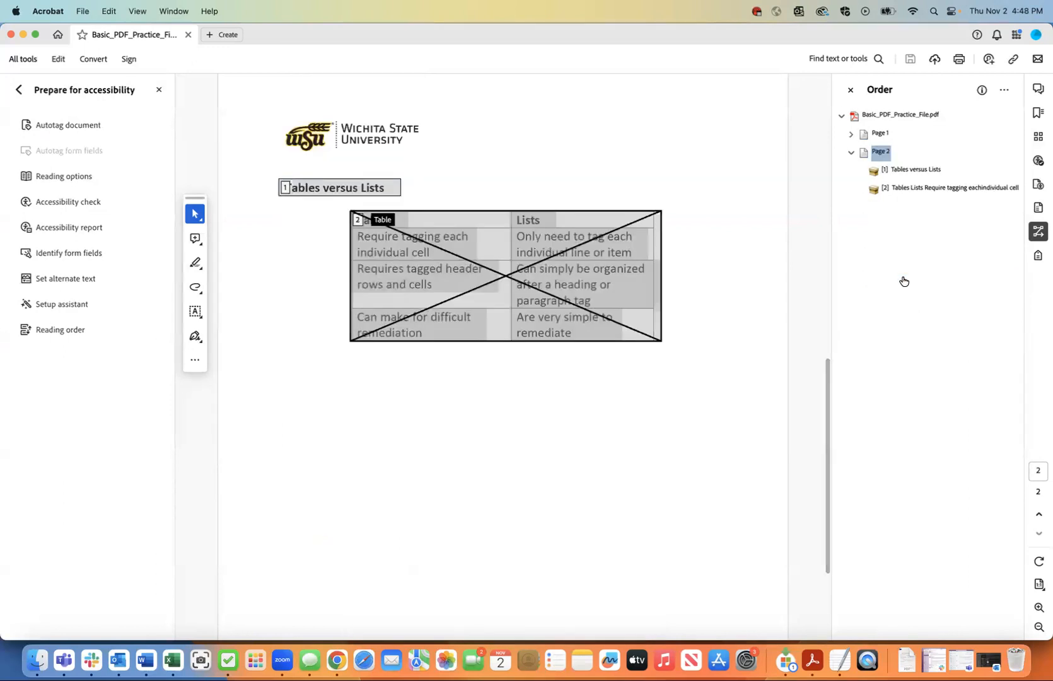
{"action": "key", "text": "Down"}
{"action": "key", "text": "Down"}
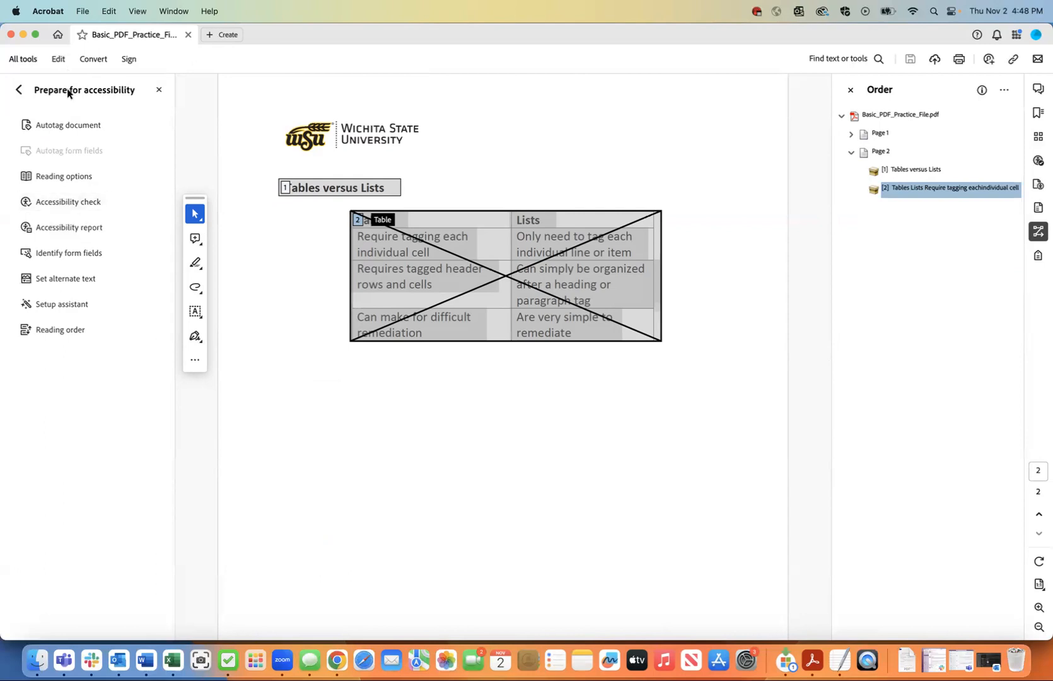
Run the accessibility check on all pages of the document with an accessibility report.
{"action": "left_click", "coordinate": [86, 12]}
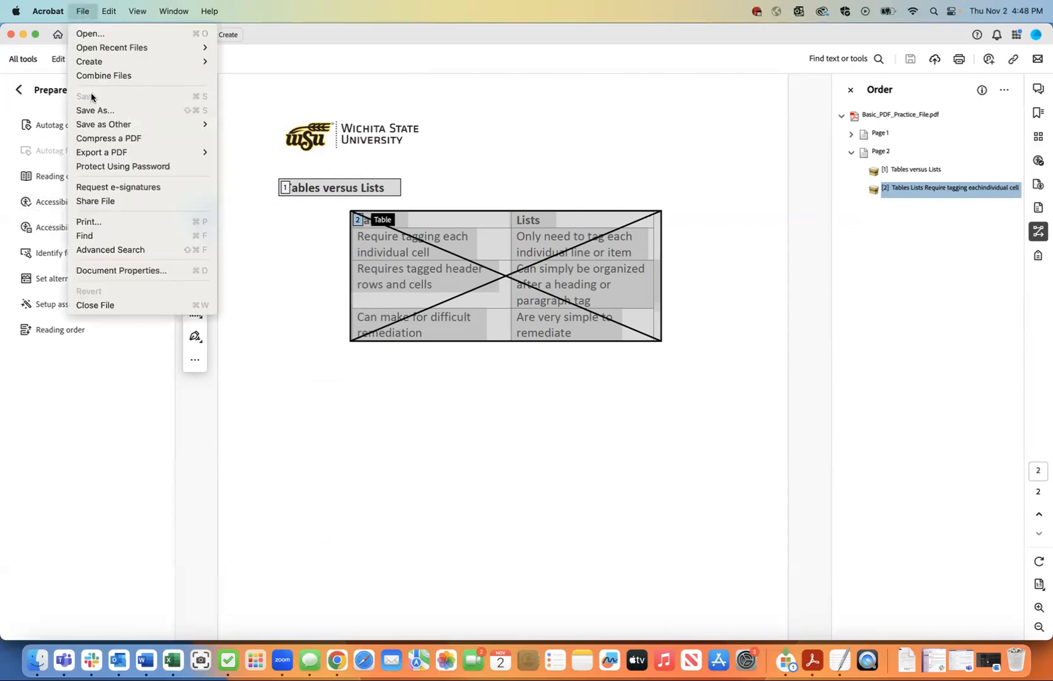
{"action": "left_click", "coordinate": [126, 446]}
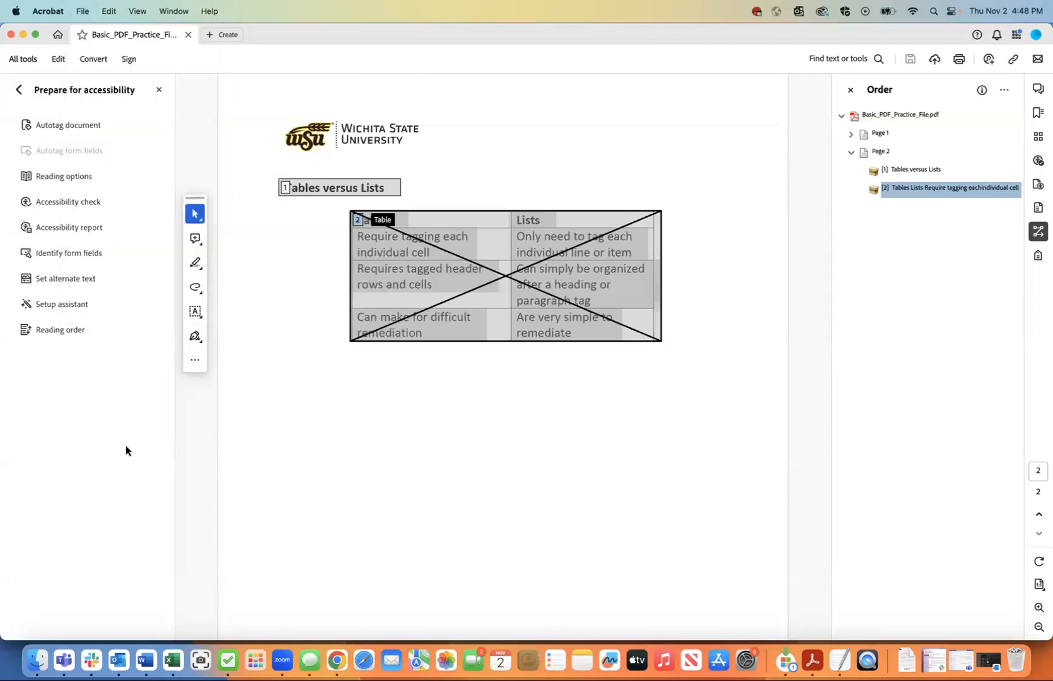
{"action": "left_click", "coordinate": [74, 201]}
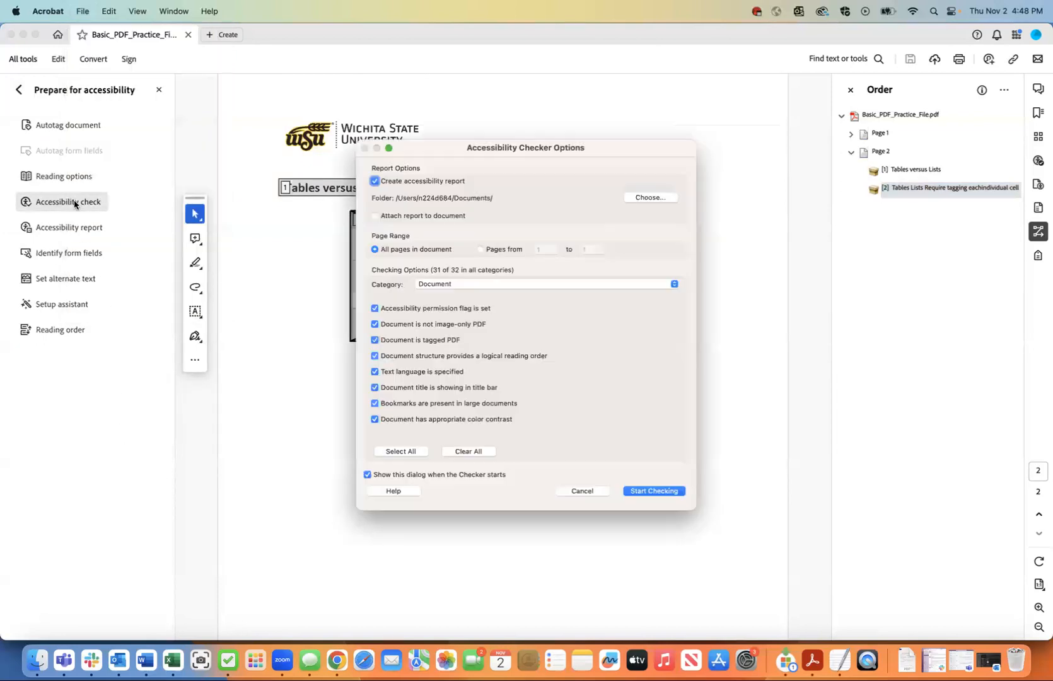
{"action": "left_click", "coordinate": [644, 495]}
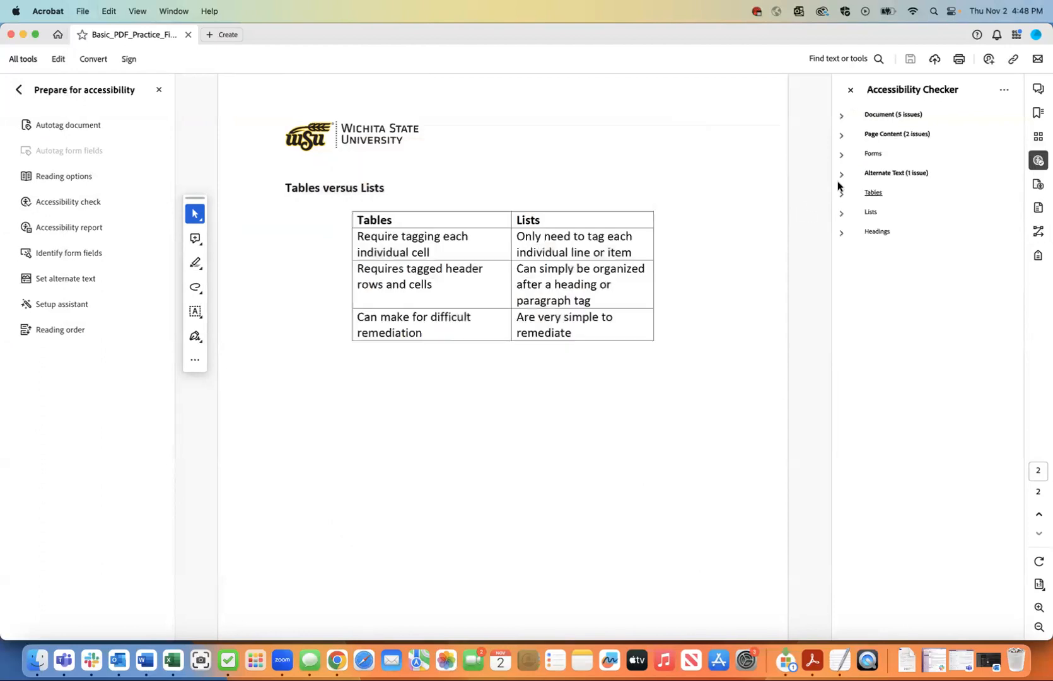
Examine which page content Element 1 and Element 2 refer to under the failed "Other elements alternate text" check.
{"action": "left_click", "coordinate": [841, 175]}
{"action": "left_click", "coordinate": [850, 271]}
{"action": "left_click", "coordinate": [890, 289]}
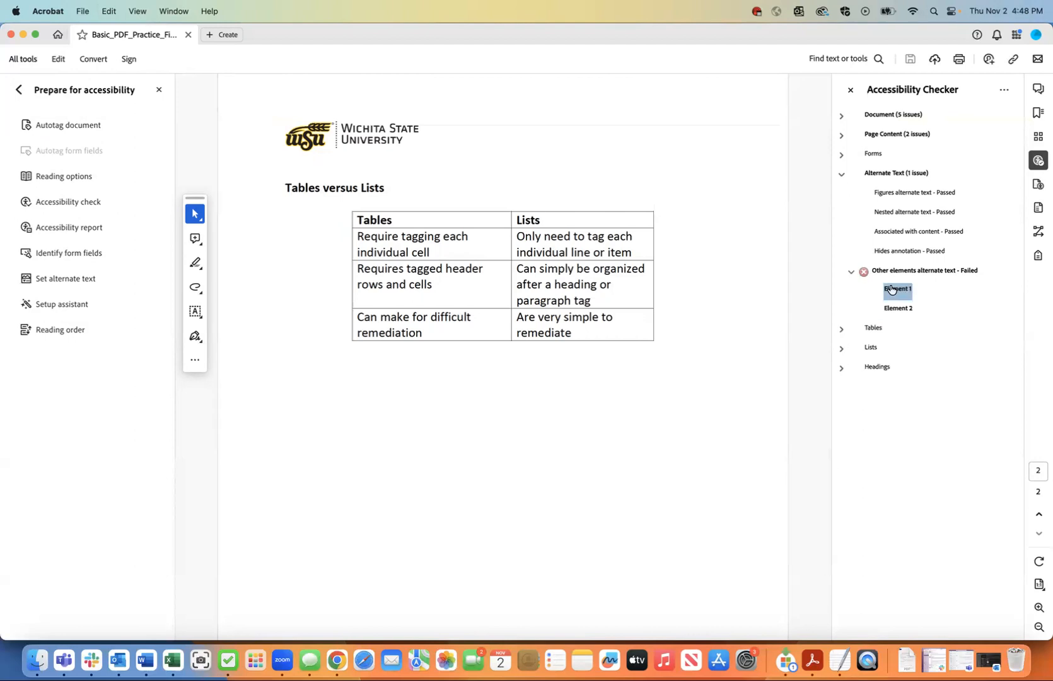
{"action": "scroll", "coordinate": [700, 374], "scroll_direction": "down", "scroll_amount": 3}
{"action": "scroll", "coordinate": [700, 374], "scroll_direction": "up", "scroll_amount": 3}
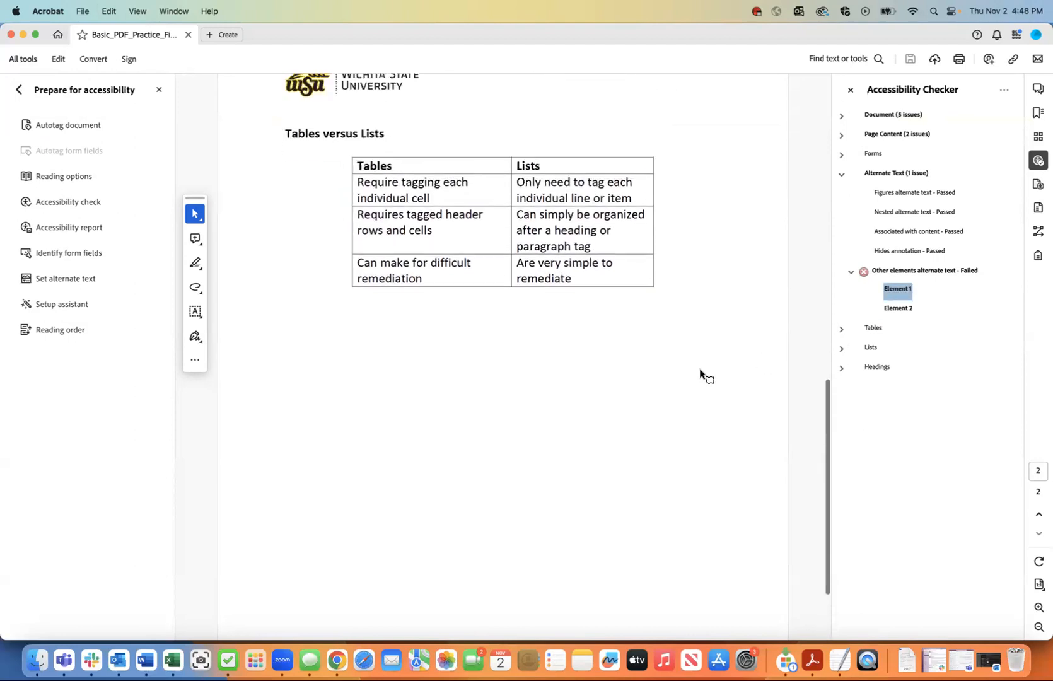
{"action": "left_click", "coordinate": [899, 309]}
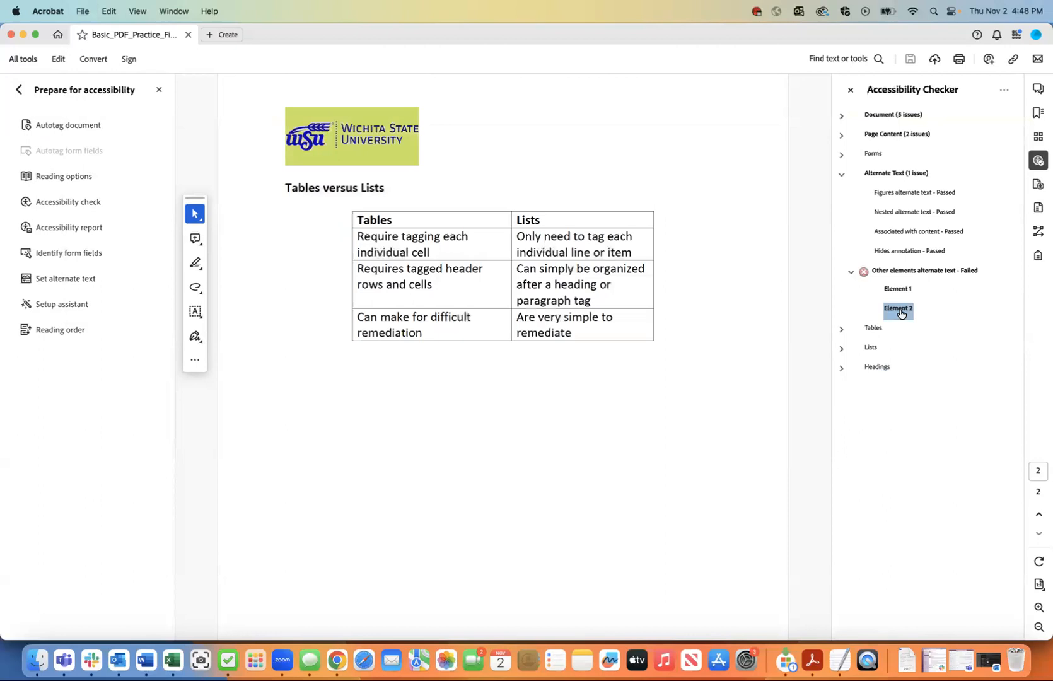
{"action": "left_click", "coordinate": [897, 289]}
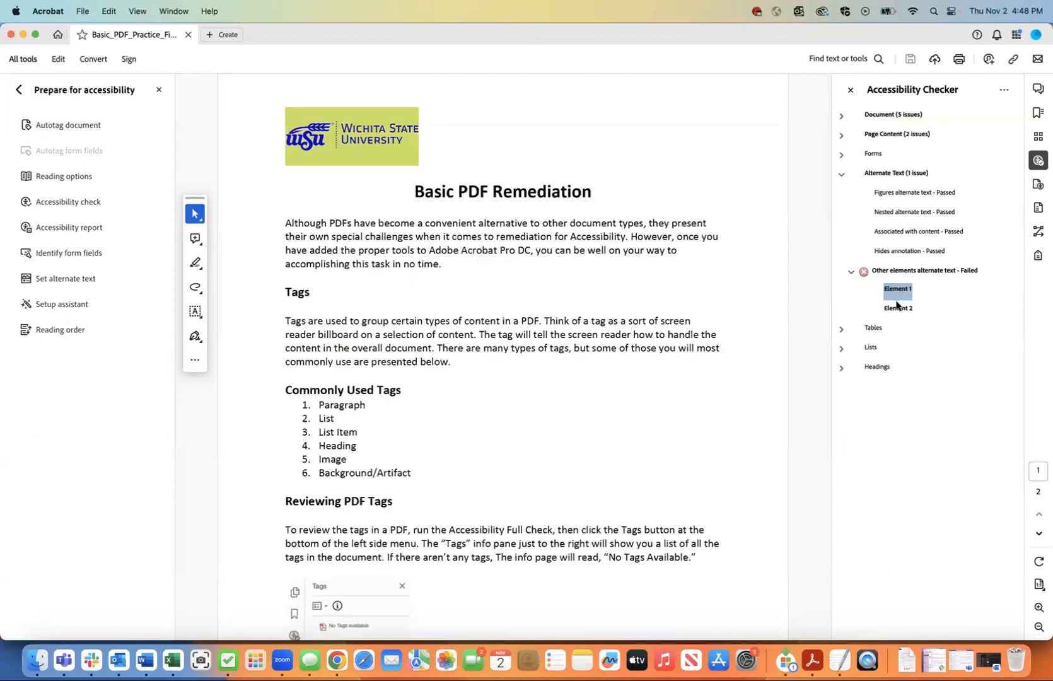
{"action": "left_click", "coordinate": [898, 307]}
{"action": "left_click", "coordinate": [895, 290]}
{"action": "left_click", "coordinate": [894, 308]}
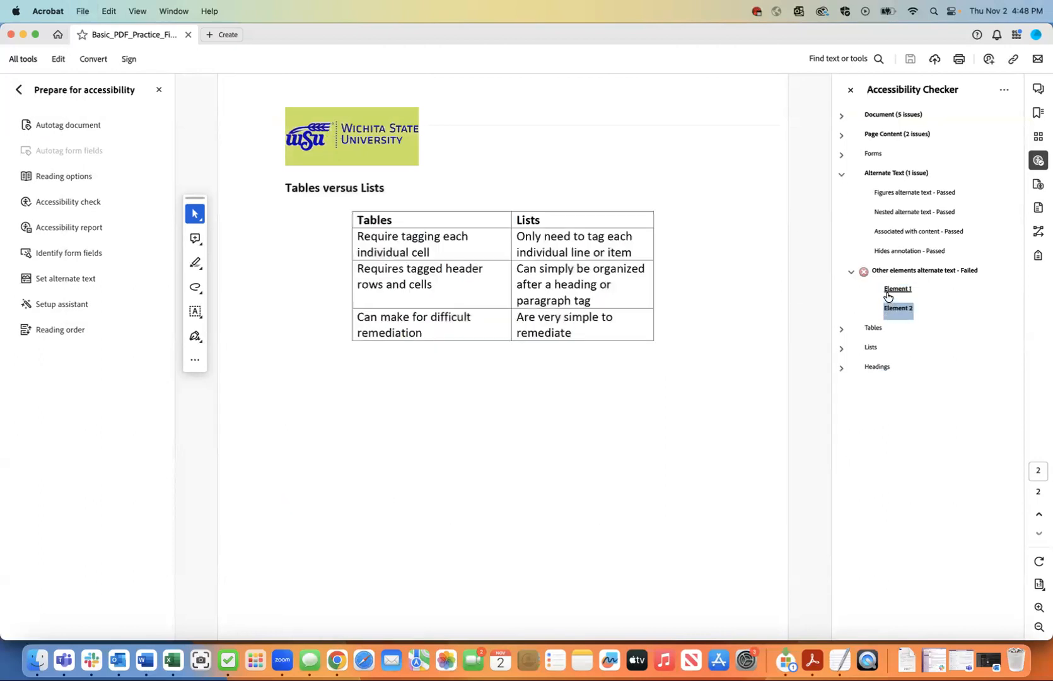
{"action": "left_click", "coordinate": [887, 294]}
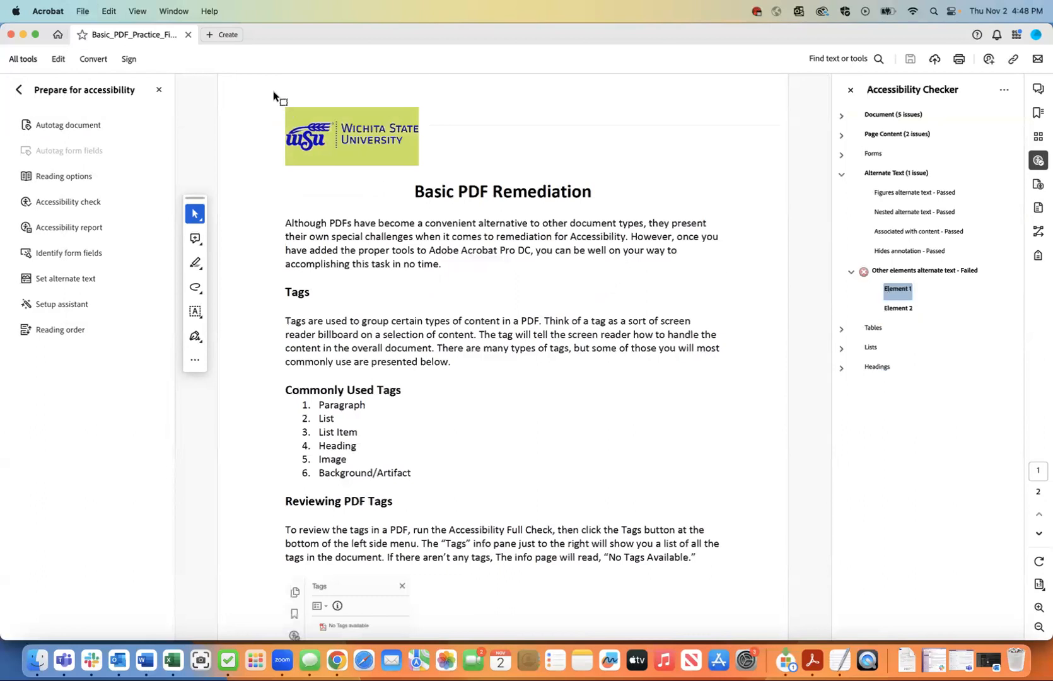
Tag the Wichita State University logo on page 2 as a figure with the Reading Order tool.
{"action": "mouse_move", "coordinate": [273, 98]}
{"action": "left_mouse_down"}
{"action": "mouse_move", "coordinate": [356, 149]}
{"action": "mouse_move", "coordinate": [427, 172]}
{"action": "mouse_move", "coordinate": [272, 101]}
{"action": "left_mouse_up"}
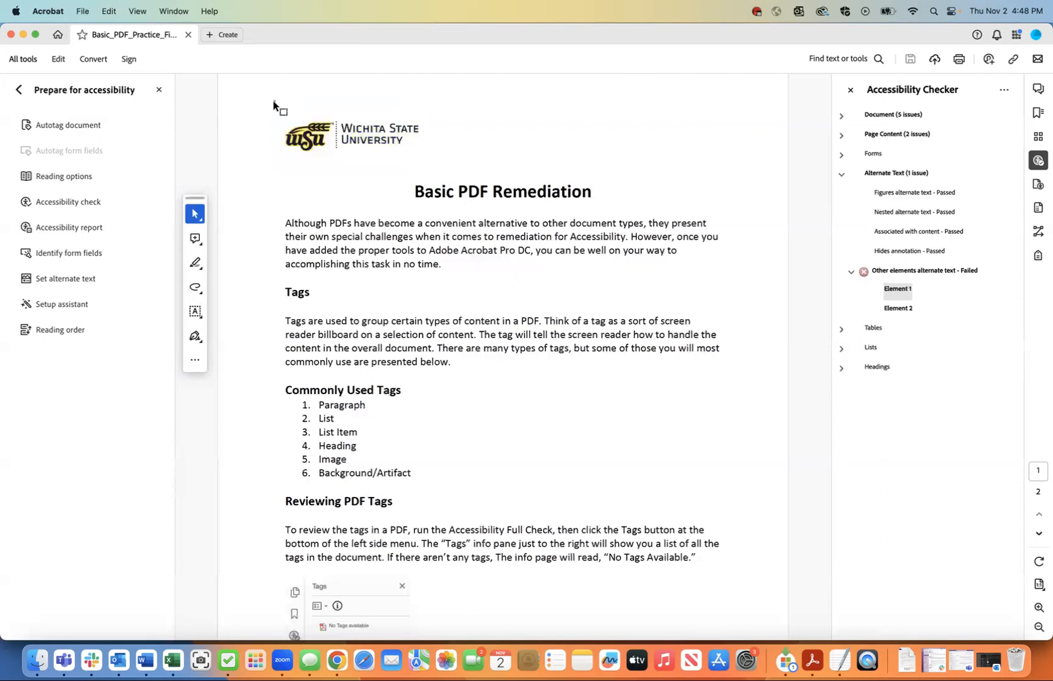
{"action": "left_click", "coordinate": [65, 331]}
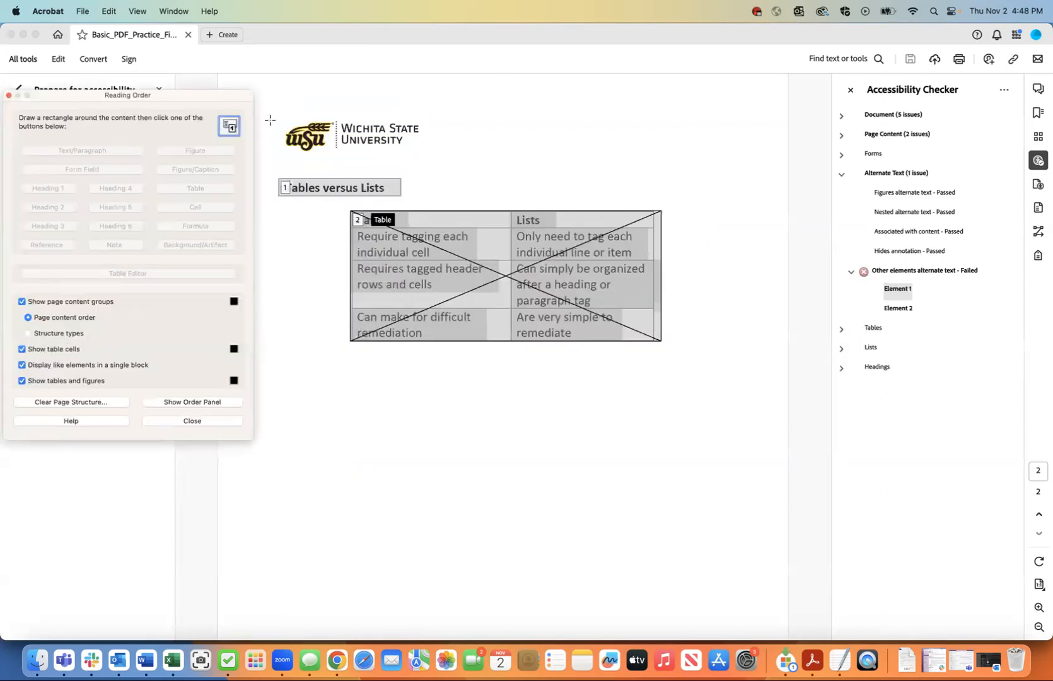
{"action": "left_click_drag", "start_coordinate": [206, 100], "coordinate": [179, 192]}
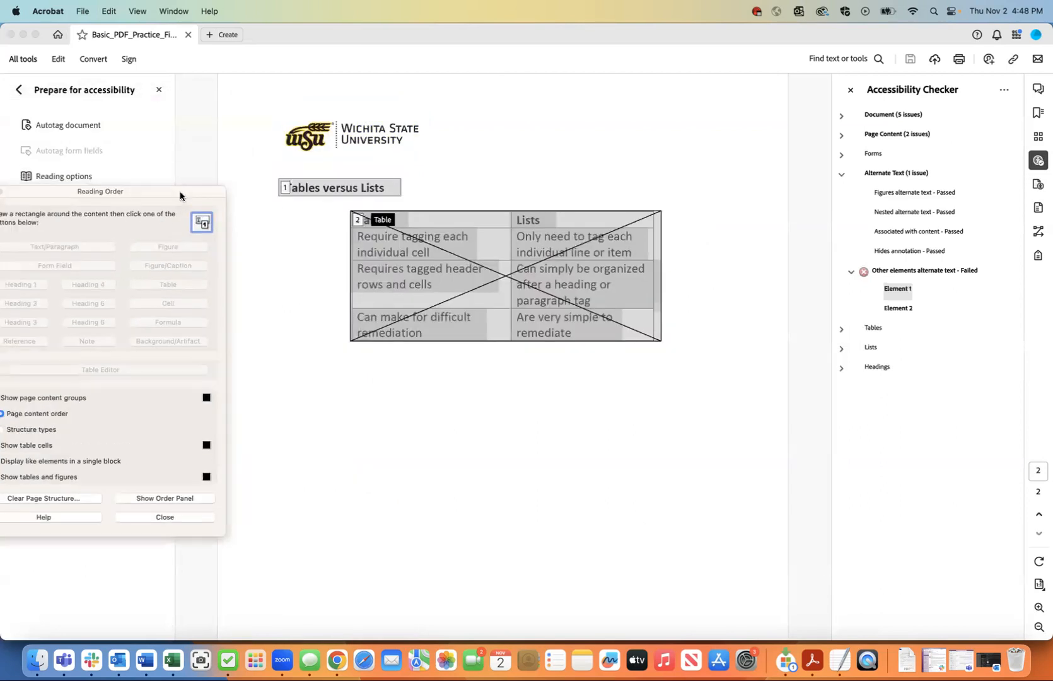
{"action": "mouse_move", "coordinate": [264, 102]}
{"action": "left_mouse_down"}
{"action": "mouse_move", "coordinate": [373, 168]}
{"action": "mouse_move", "coordinate": [439, 174]}
{"action": "left_mouse_up"}
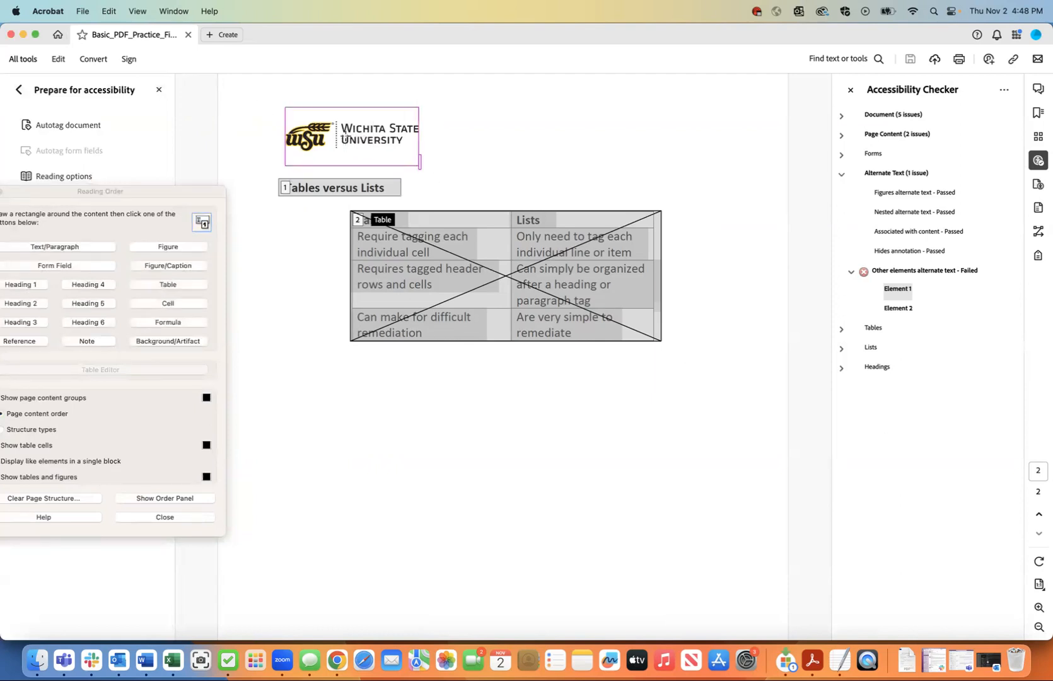
{"action": "left_click", "coordinate": [169, 247]}
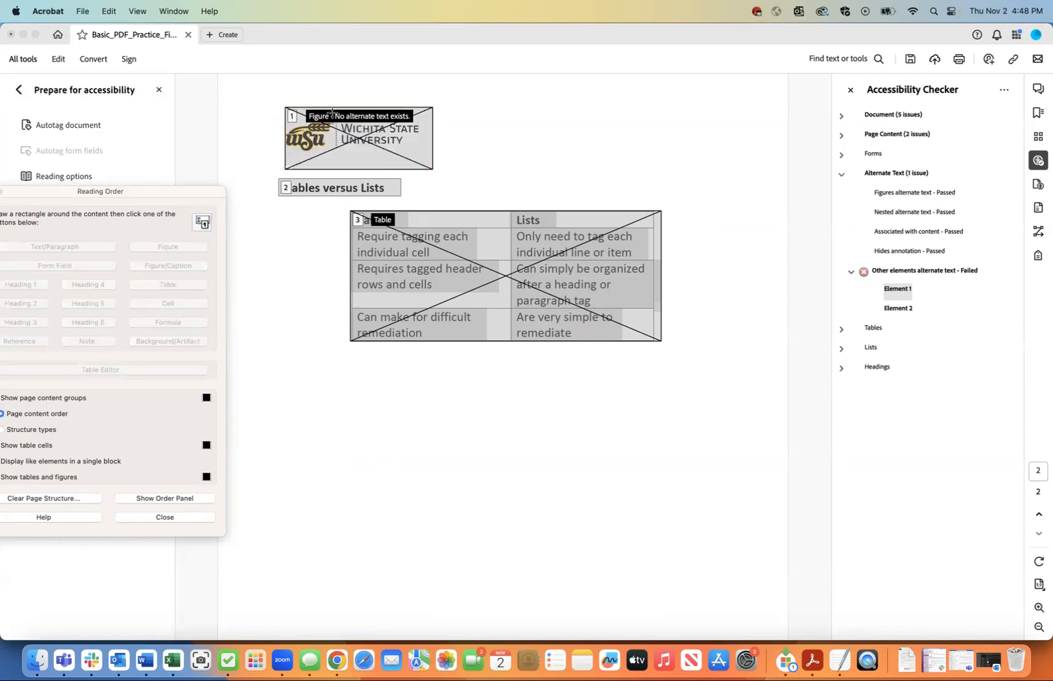
Give the page 2 logo figure the alternate text "Wichita State University Letterhead logo." and copy that text to the clipboard.
{"action": "left_click", "coordinate": [291, 116]}
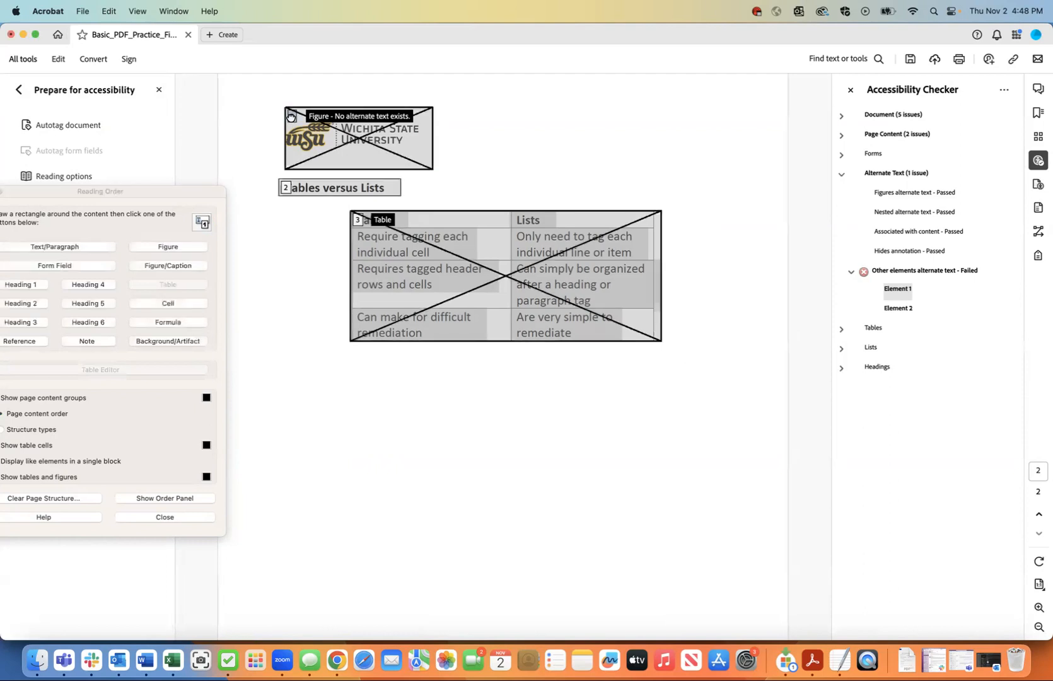
{"action": "right_click", "coordinate": [291, 116]}
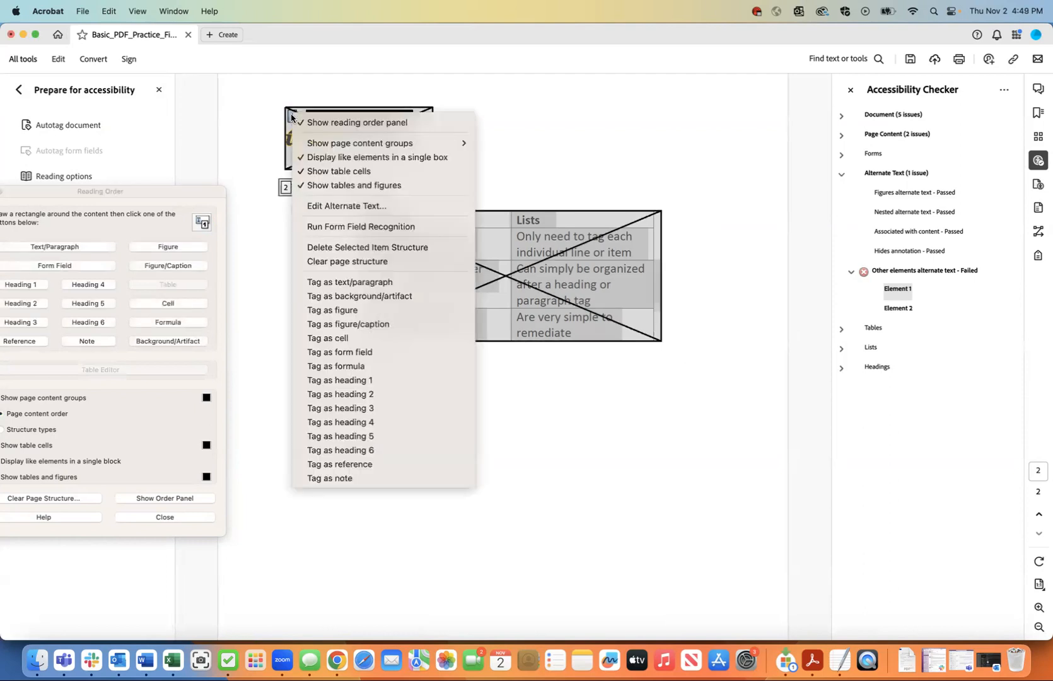
{"action": "left_click", "coordinate": [335, 207]}
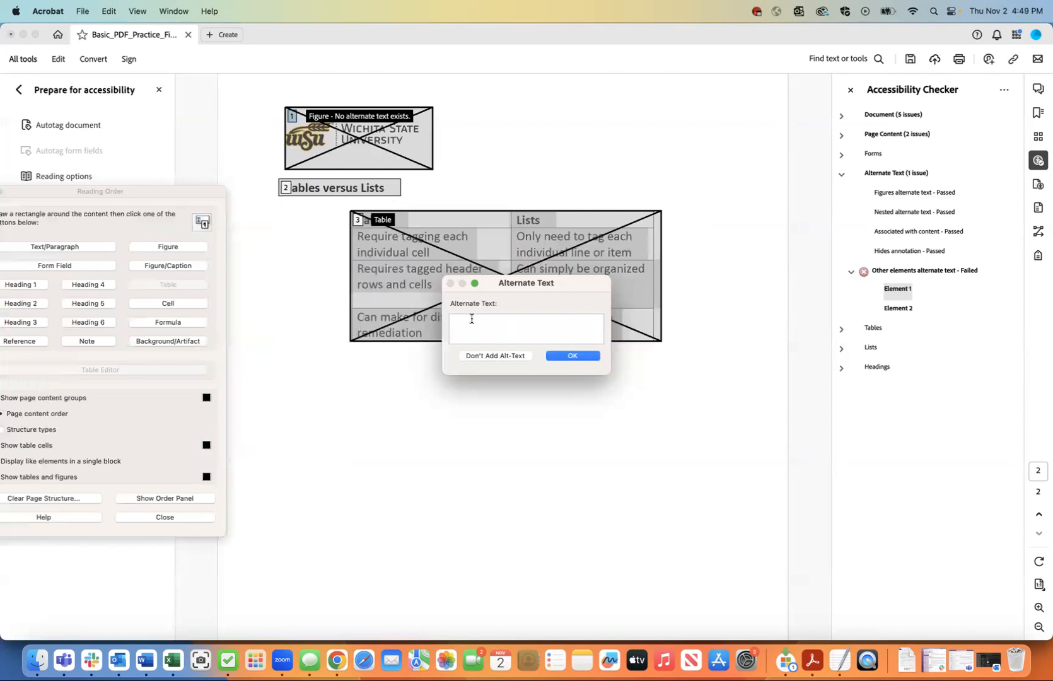
{"action": "type", "text": "Wichi"}
{"action": "type", "text": "ta STate"}
{"action": "type", "text": "ate "}
{"action": "type", "text": "University Letterhead logo."}
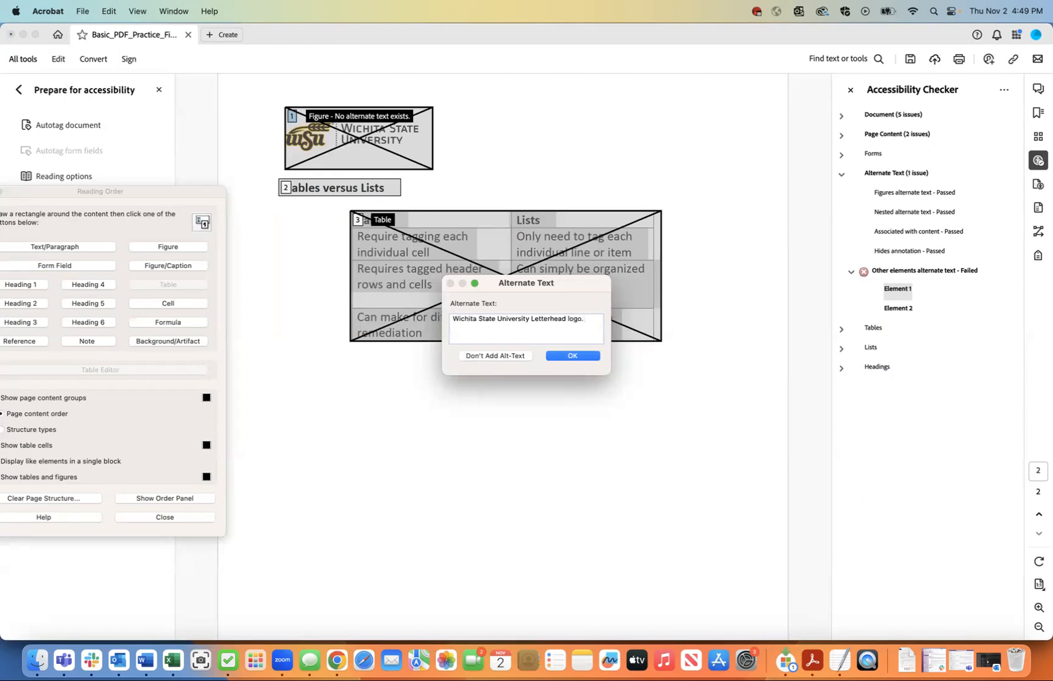
{"action": "triple_click", "coordinate": [585, 319]}
{"action": "key", "text": "super+c"}
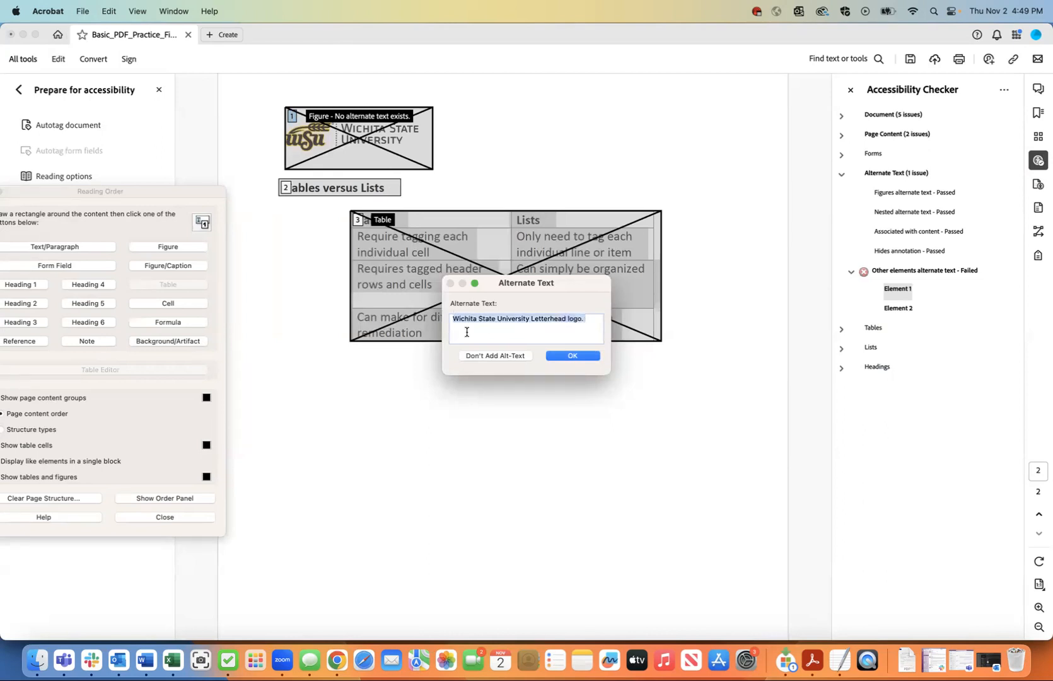
{"action": "left_click", "coordinate": [562, 357]}
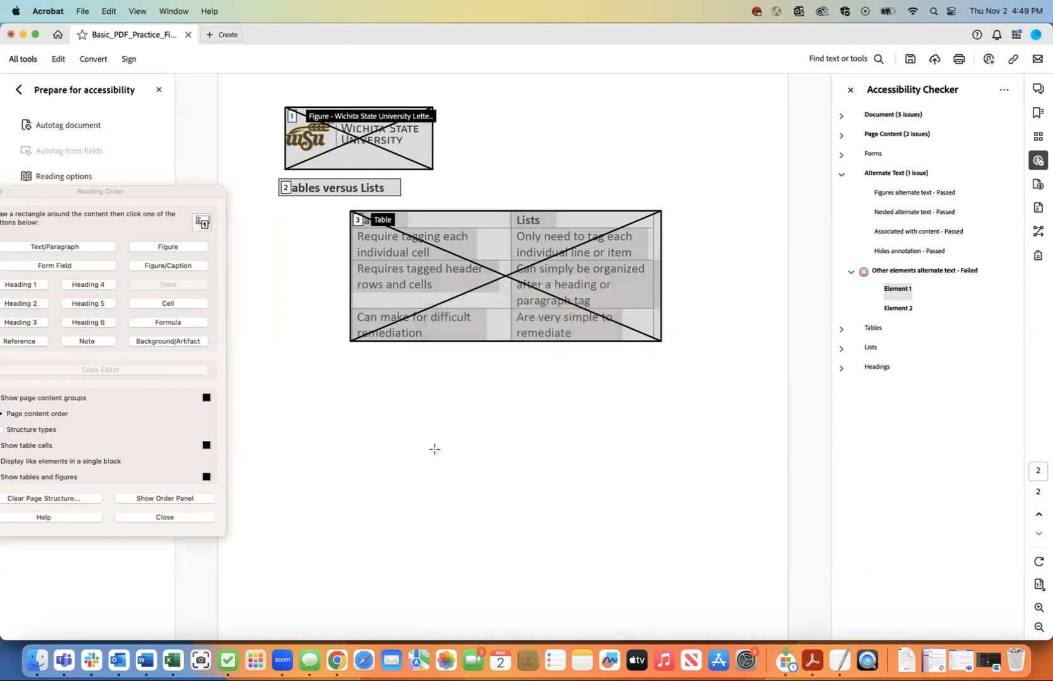
Tag the Wichita State University logo on page 1 as a figure with the Reading Order tool.
{"action": "scroll", "coordinate": [435, 448], "scroll_direction": "down", "scroll_amount": 4}
{"action": "scroll", "coordinate": [435, 449], "scroll_direction": "up", "scroll_amount": 10}
{"action": "scroll", "coordinate": [434, 448], "scroll_direction": "up", "scroll_amount": 10}
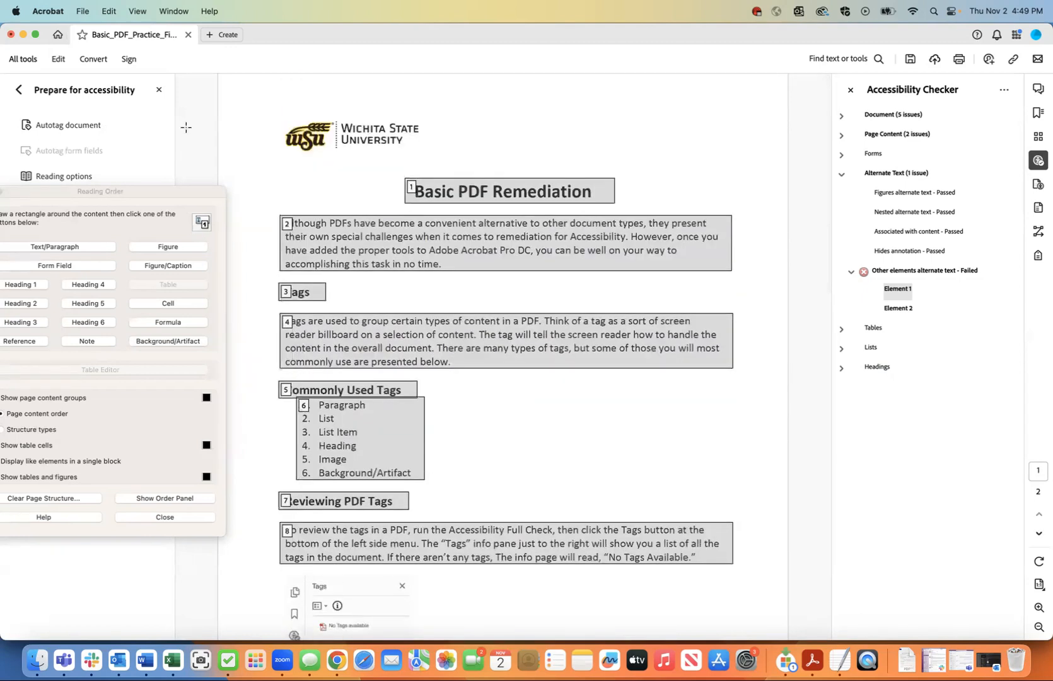
{"action": "left_click_drag", "start_coordinate": [269, 101], "coordinate": [438, 171]}
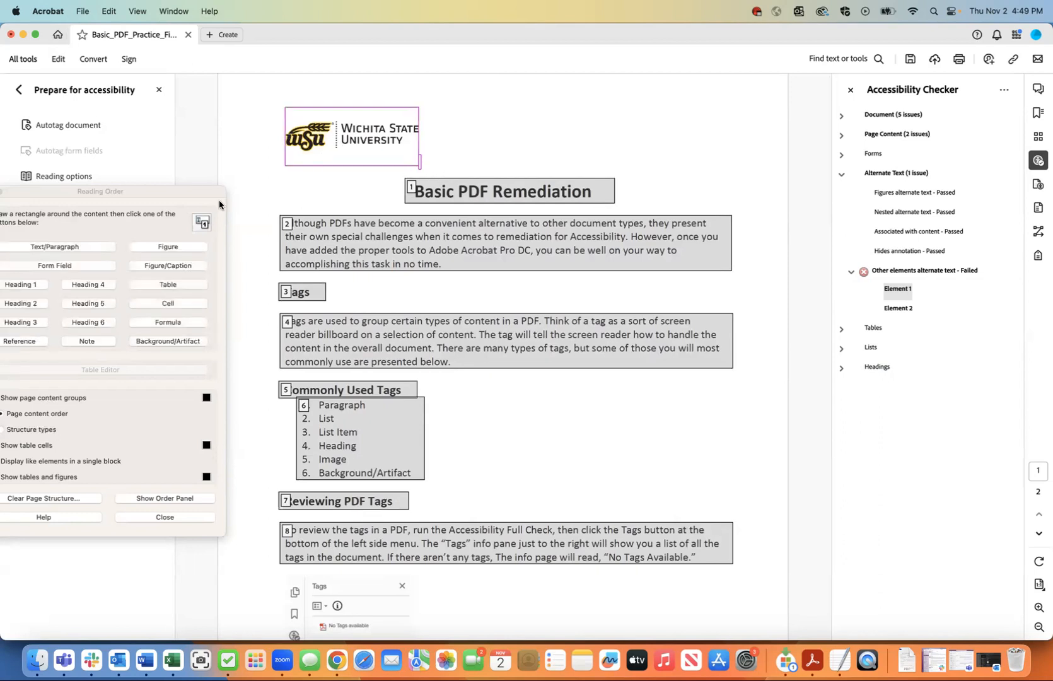
{"action": "left_click", "coordinate": [180, 247]}
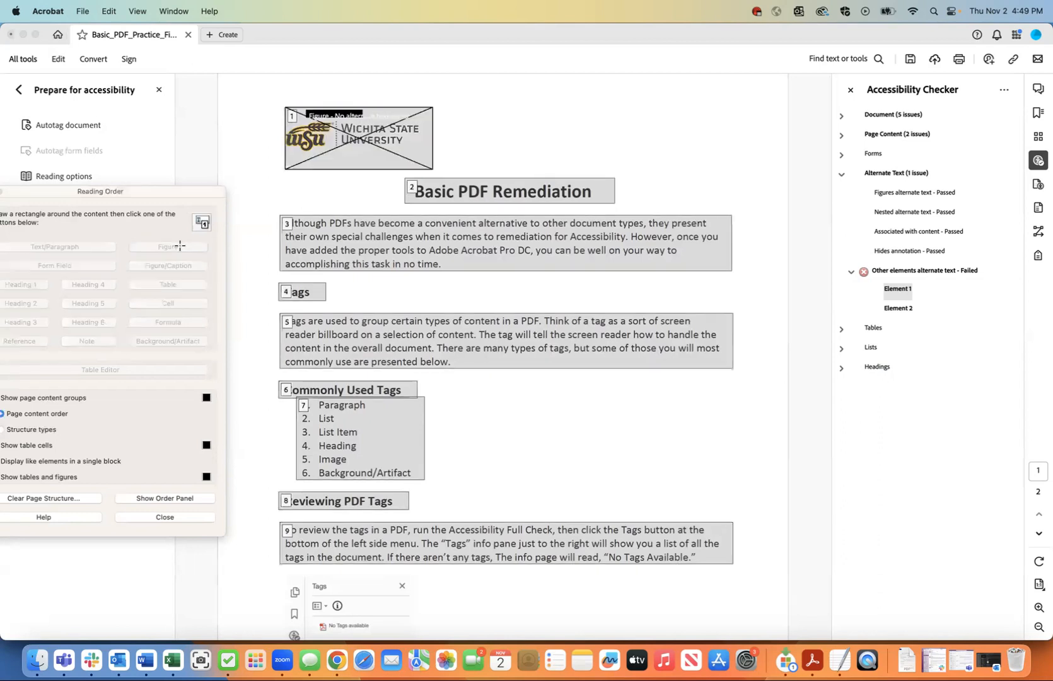
Give the page 1 logo figure the copied alternate text "Wichita State University Letterhead logo.".
{"action": "right_click", "coordinate": [289, 115]}
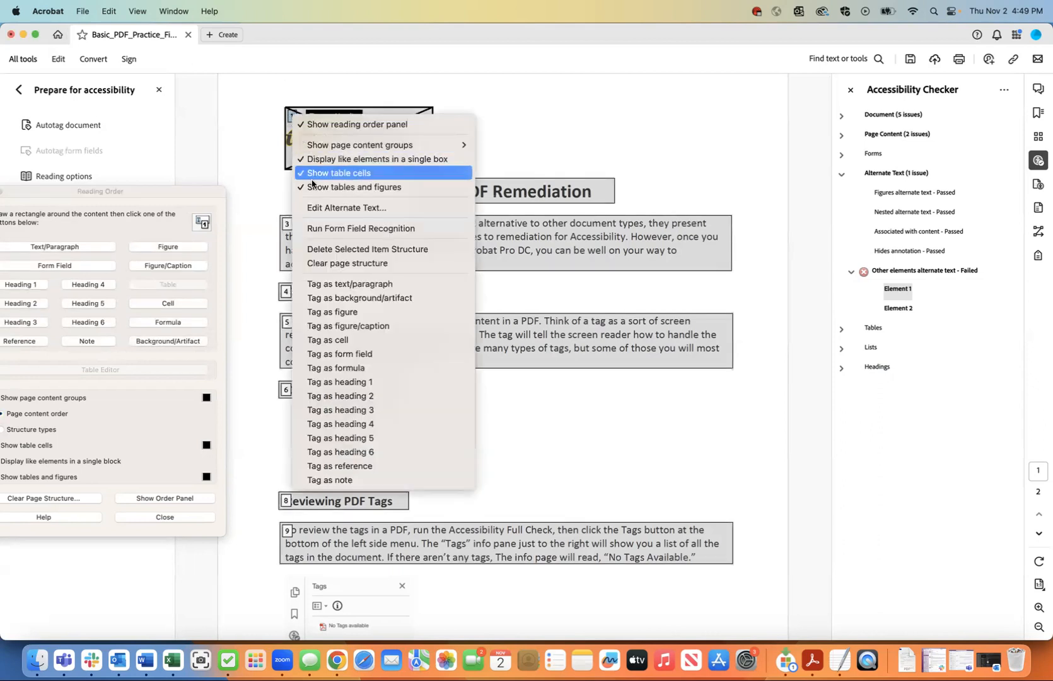
{"action": "left_click", "coordinate": [321, 212]}
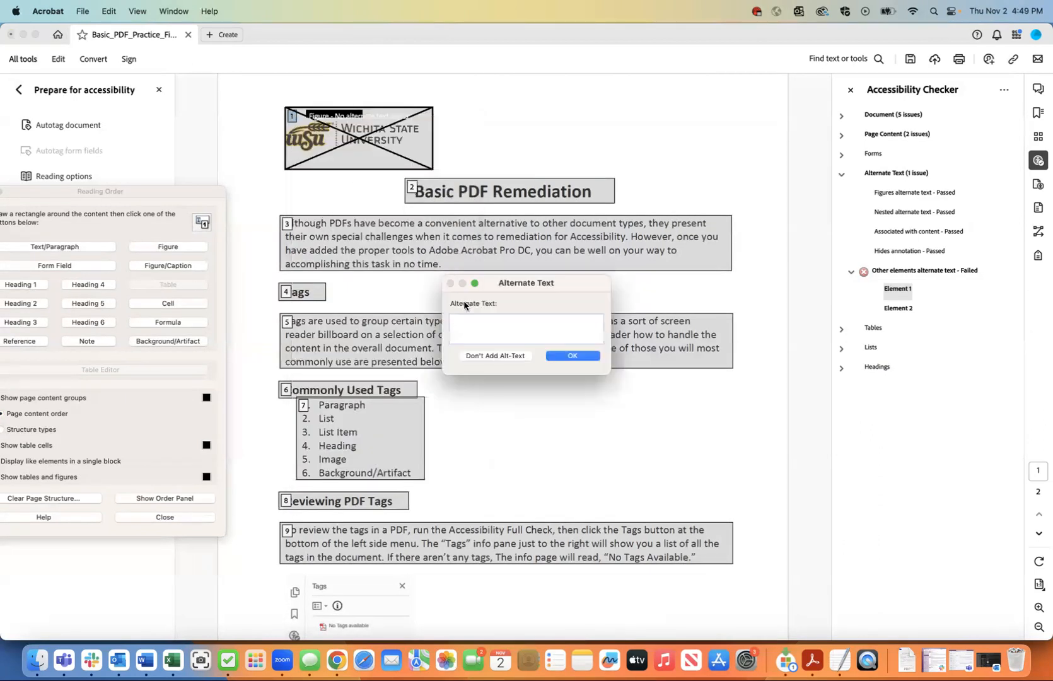
{"action": "key", "text": "super+v"}
{"action": "left_click", "coordinate": [574, 357]}
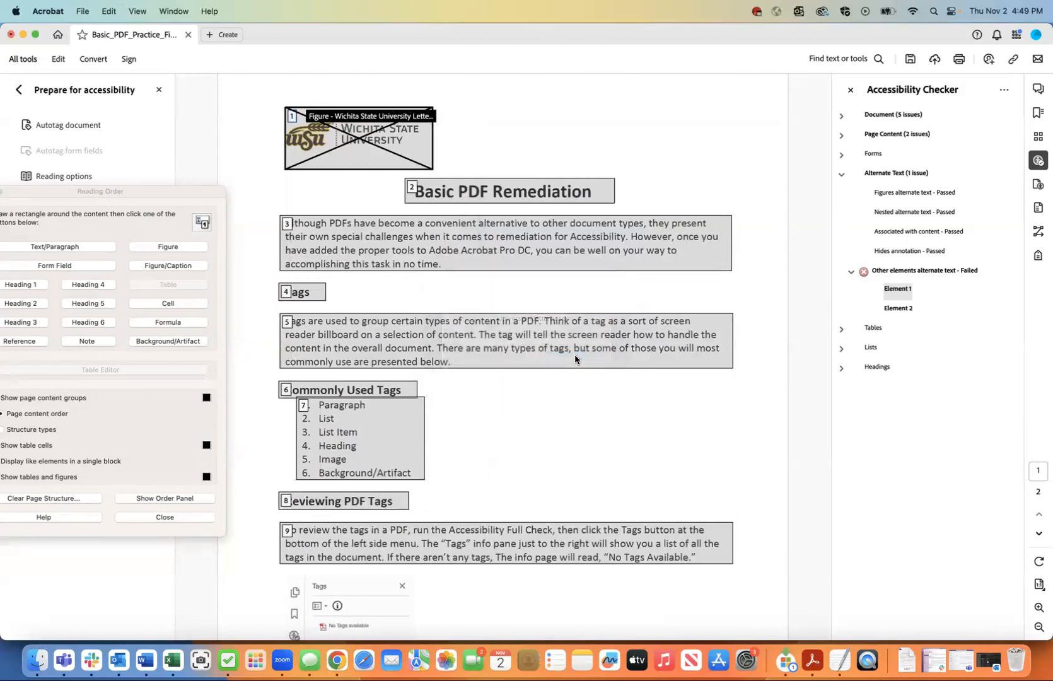
Compare the tagged logo figures and their reading order positions on page 1 and page 2.
{"action": "scroll", "coordinate": [574, 354], "scroll_direction": "down", "scroll_amount": 10}
{"action": "scroll", "coordinate": [574, 355], "scroll_direction": "up", "scroll_amount": 10}
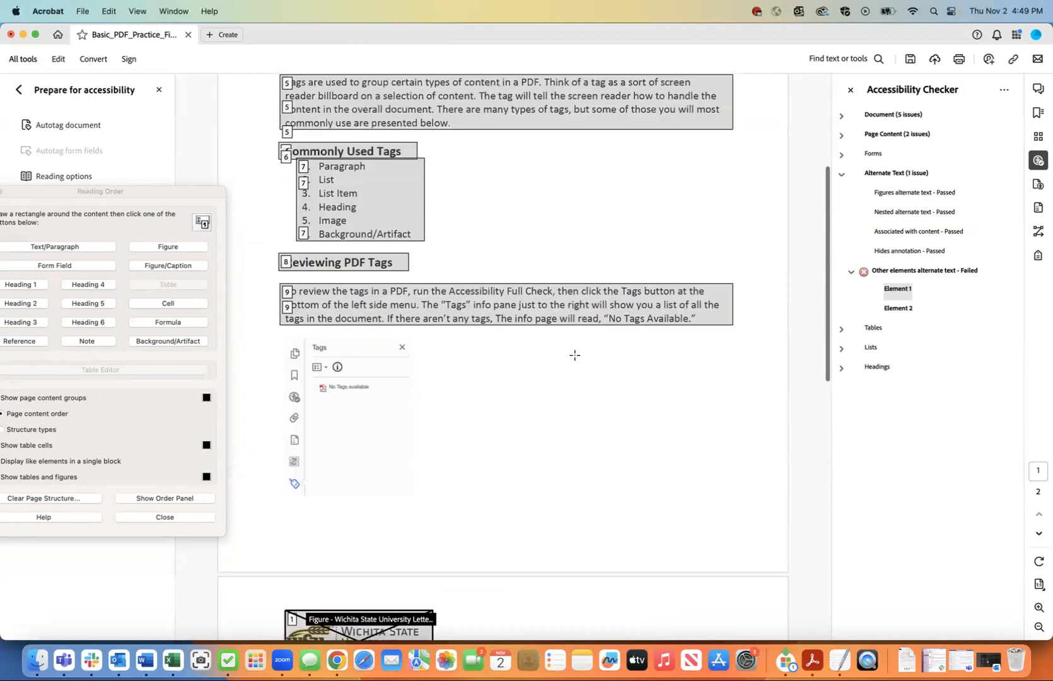
{"action": "scroll", "coordinate": [466, 239], "scroll_direction": "down", "scroll_amount": 10}
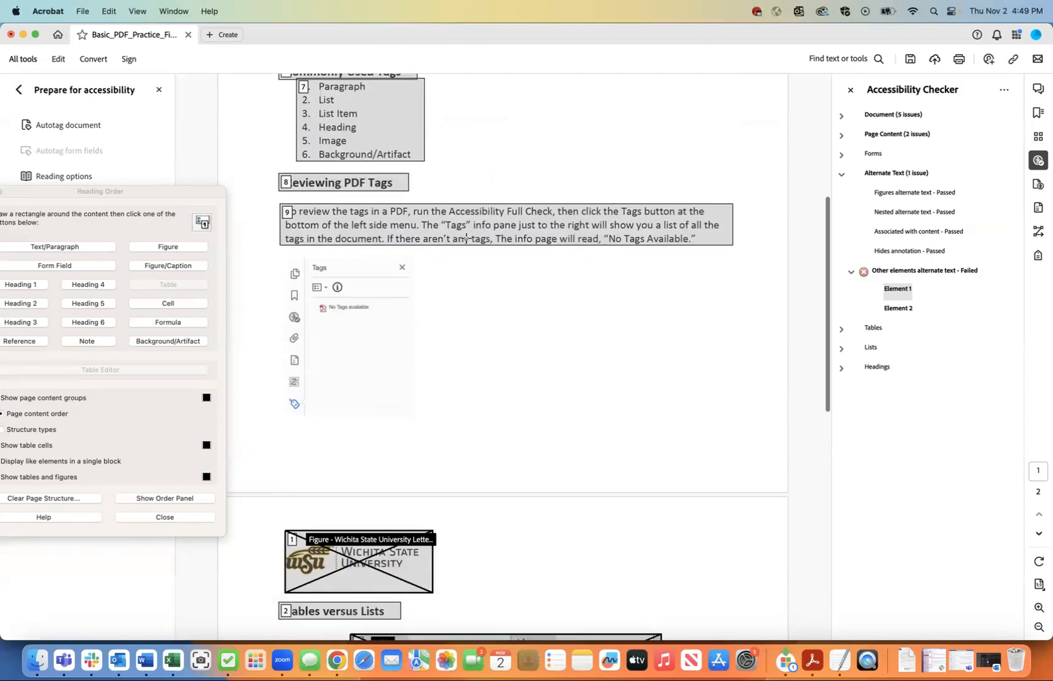
{"action": "scroll", "coordinate": [465, 239], "scroll_direction": "up", "scroll_amount": 10}
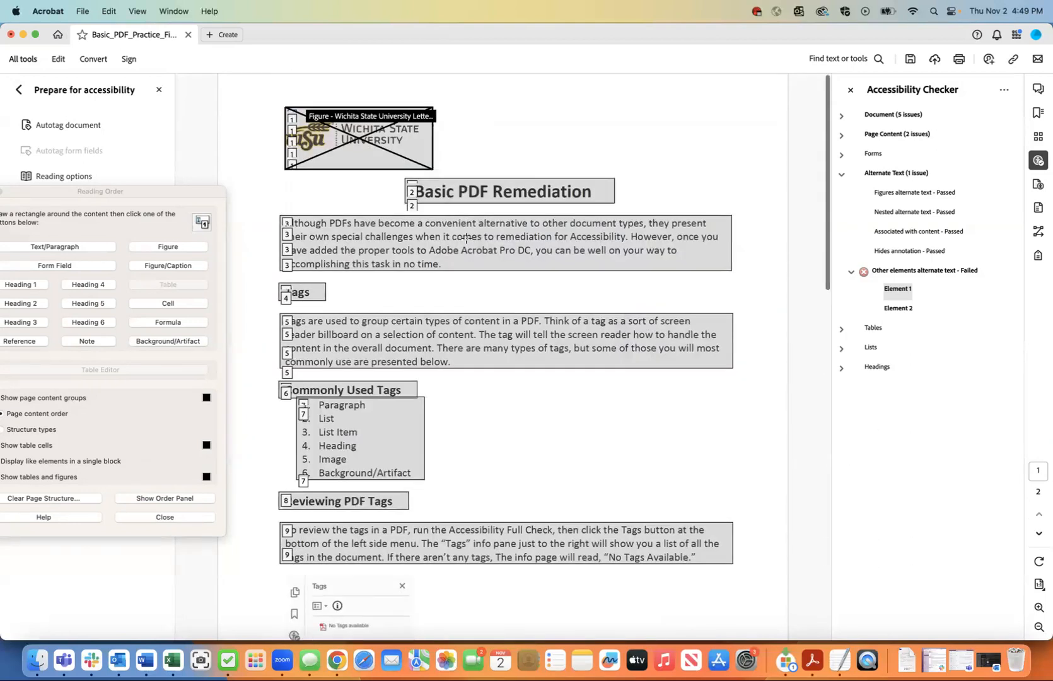
{"action": "scroll", "coordinate": [465, 239], "scroll_direction": "down", "scroll_amount": 10}
{"action": "scroll", "coordinate": [466, 239], "scroll_direction": "up", "scroll_amount": 8}
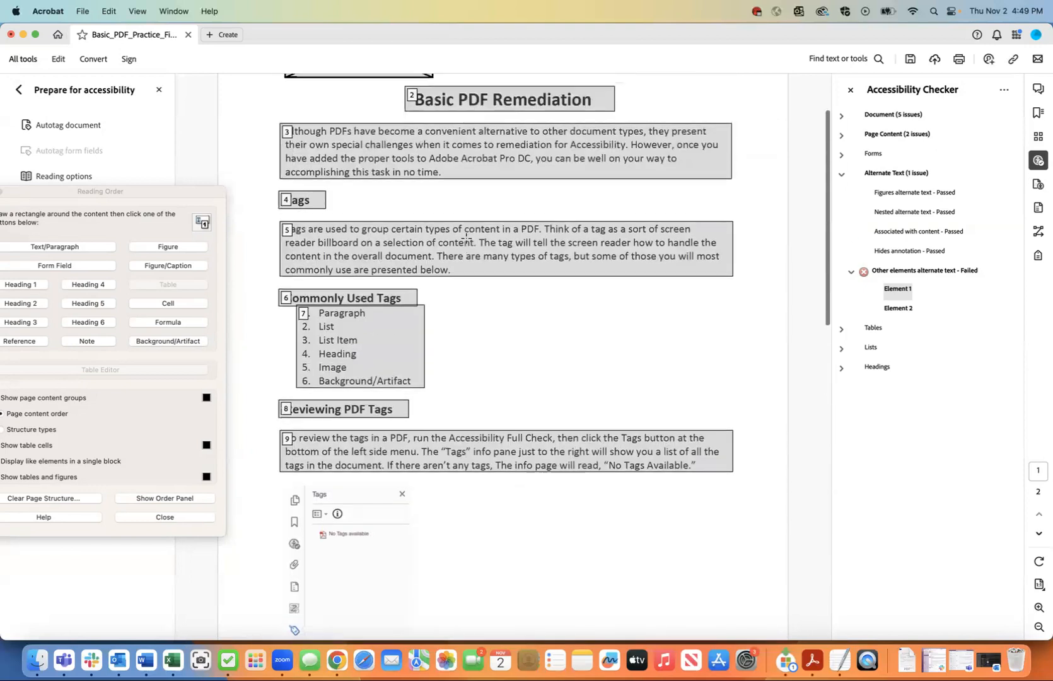
{"action": "scroll", "coordinate": [466, 239], "scroll_direction": "up", "scroll_amount": 2}
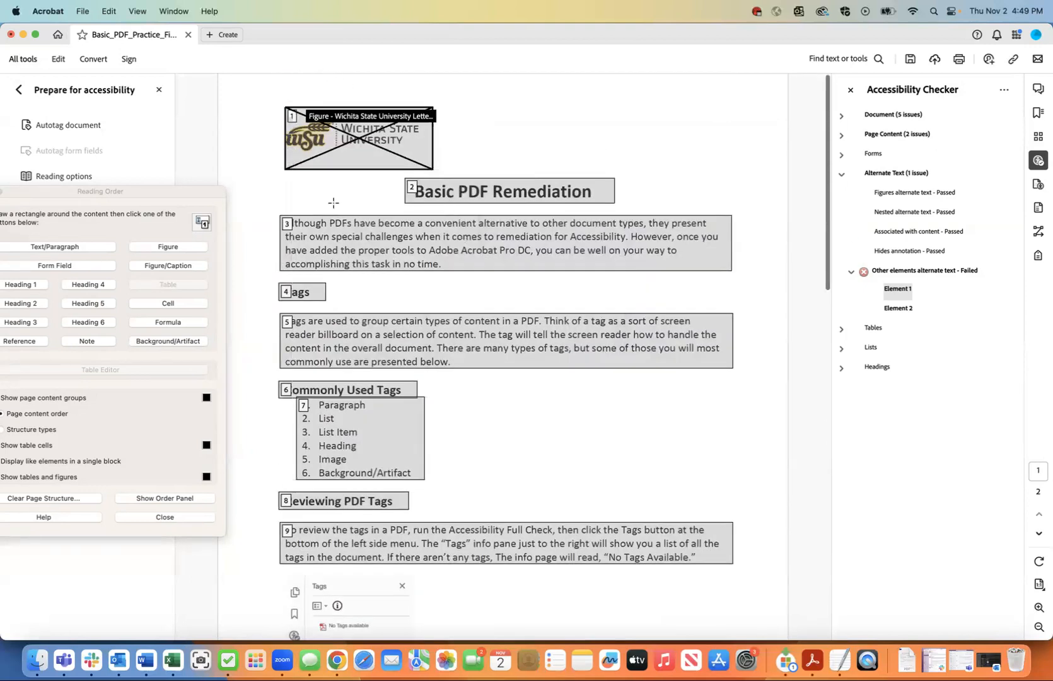
{"action": "scroll", "coordinate": [333, 203], "scroll_direction": "down", "scroll_amount": 10}
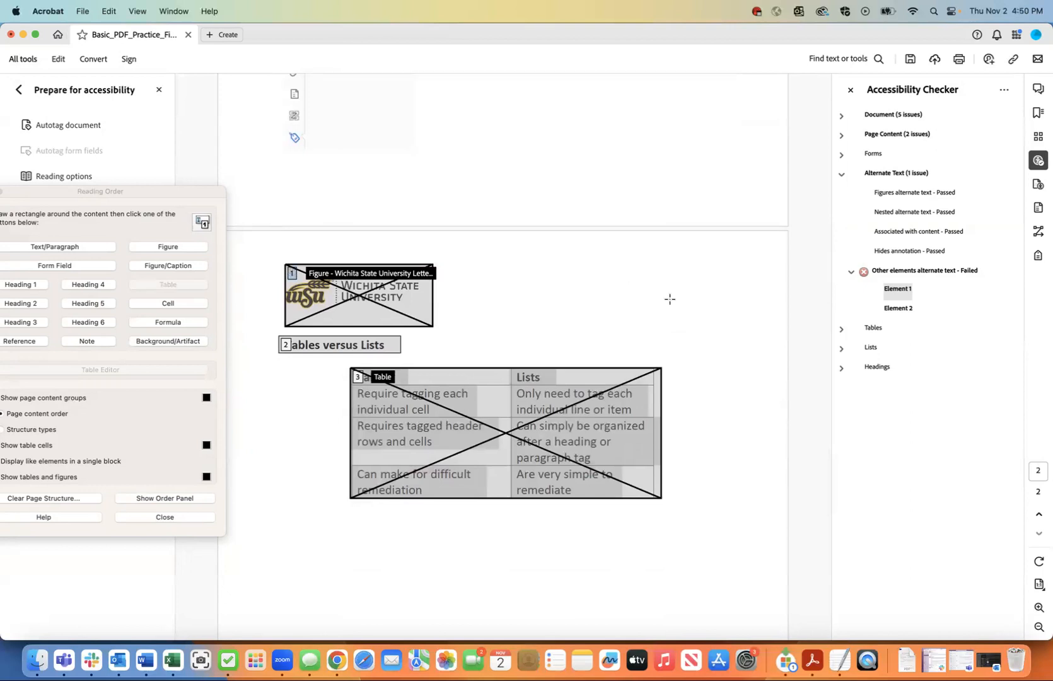
Inspect the page 1 section in the accessibility tags, including the logo's Figure tag and the image it contains.
{"action": "left_click", "coordinate": [1034, 260]}
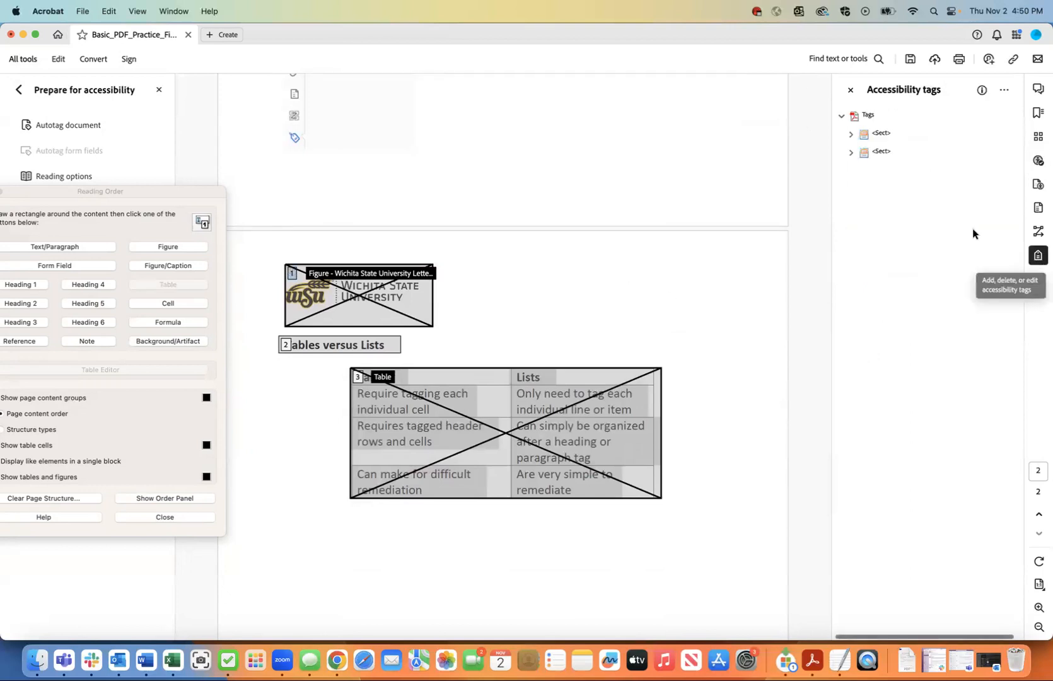
{"action": "left_click", "coordinate": [878, 134]}
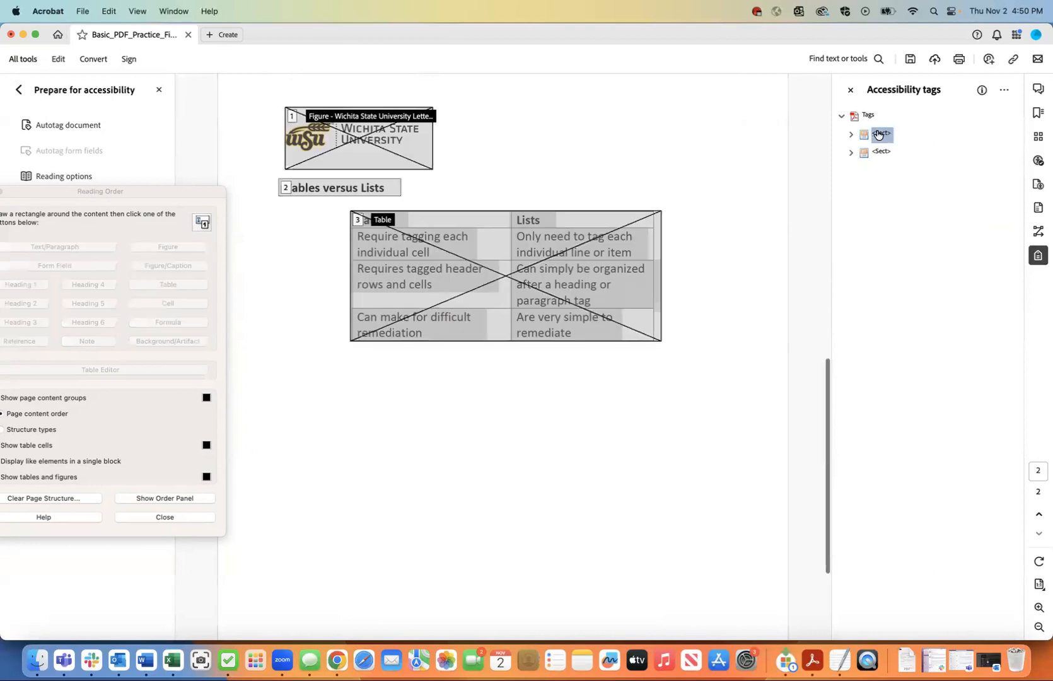
{"action": "left_click", "coordinate": [850, 134]}
{"action": "left_click", "coordinate": [889, 152]}
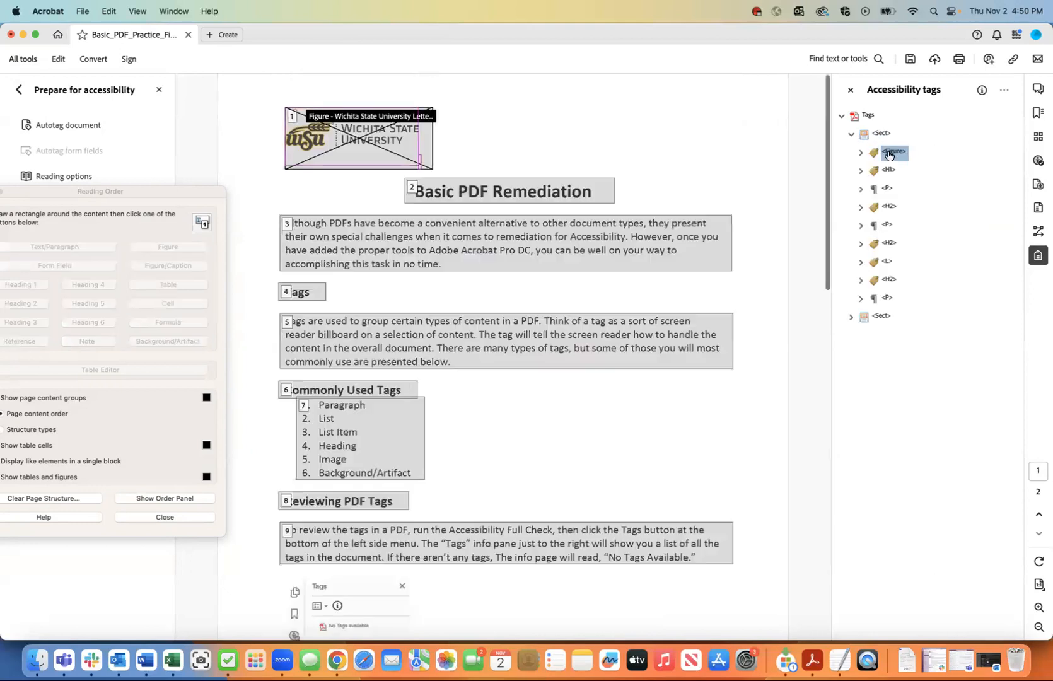
{"action": "left_click", "coordinate": [860, 153]}
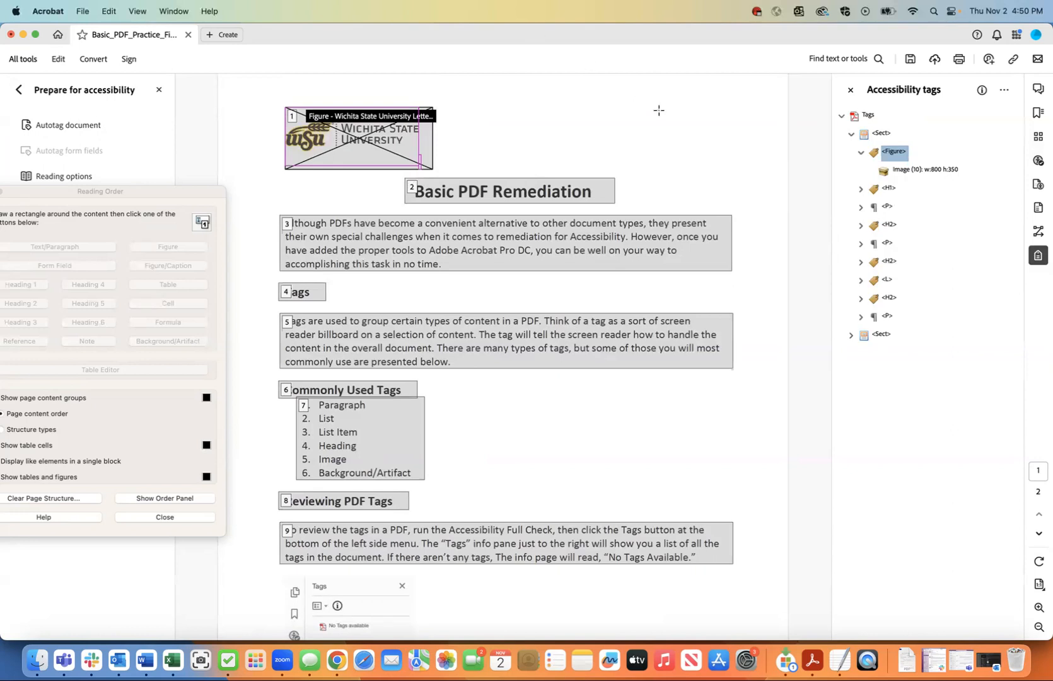
{"action": "left_click", "coordinate": [859, 152]}
{"action": "left_click", "coordinate": [851, 135]}
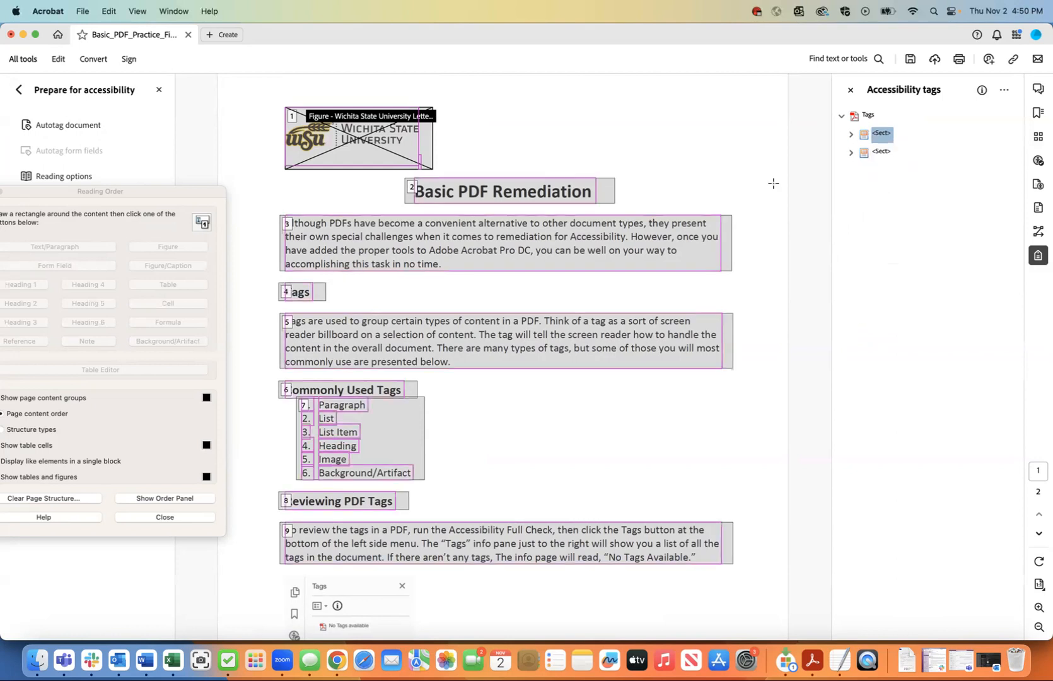
Change the image inside the page 2 section's Figure tag, the repeated logo, to an artifact.
{"action": "scroll", "coordinate": [596, 217], "scroll_direction": "down", "scroll_amount": 6}
{"action": "scroll", "coordinate": [596, 218], "scroll_direction": "down", "scroll_amount": 5}
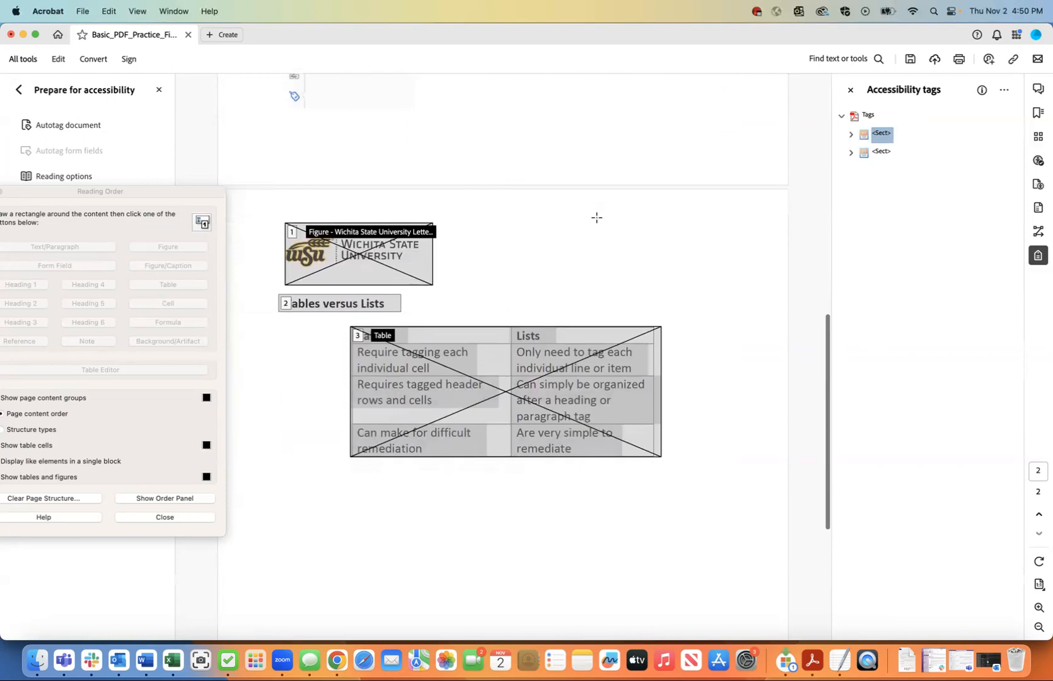
{"action": "left_click", "coordinate": [289, 225]}
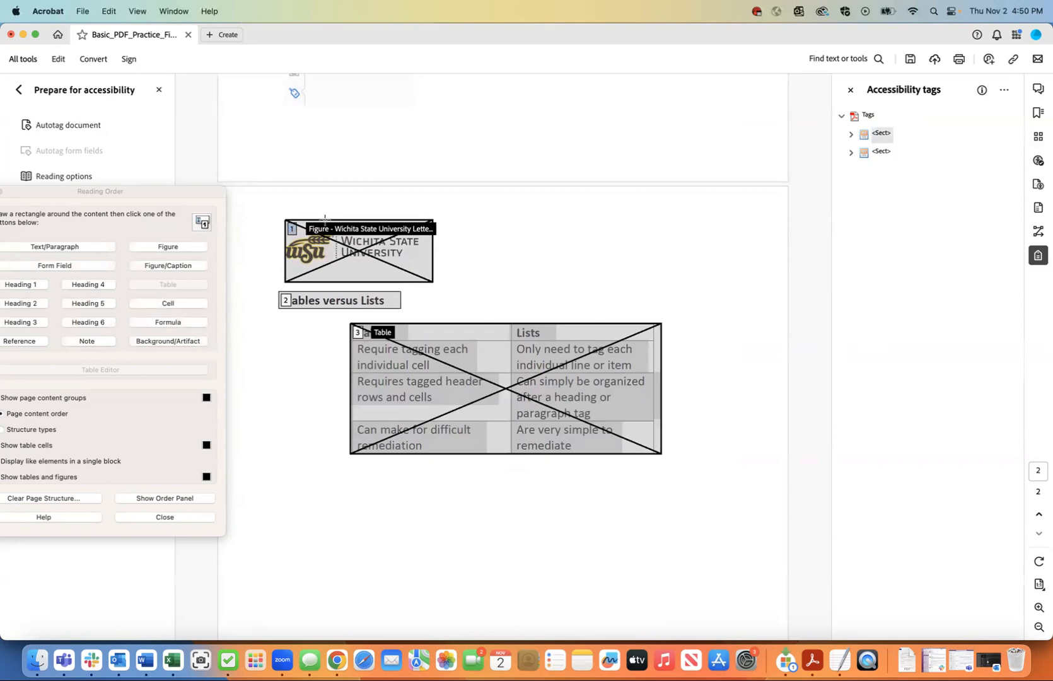
{"action": "left_click", "coordinate": [880, 152]}
{"action": "left_click", "coordinate": [850, 152]}
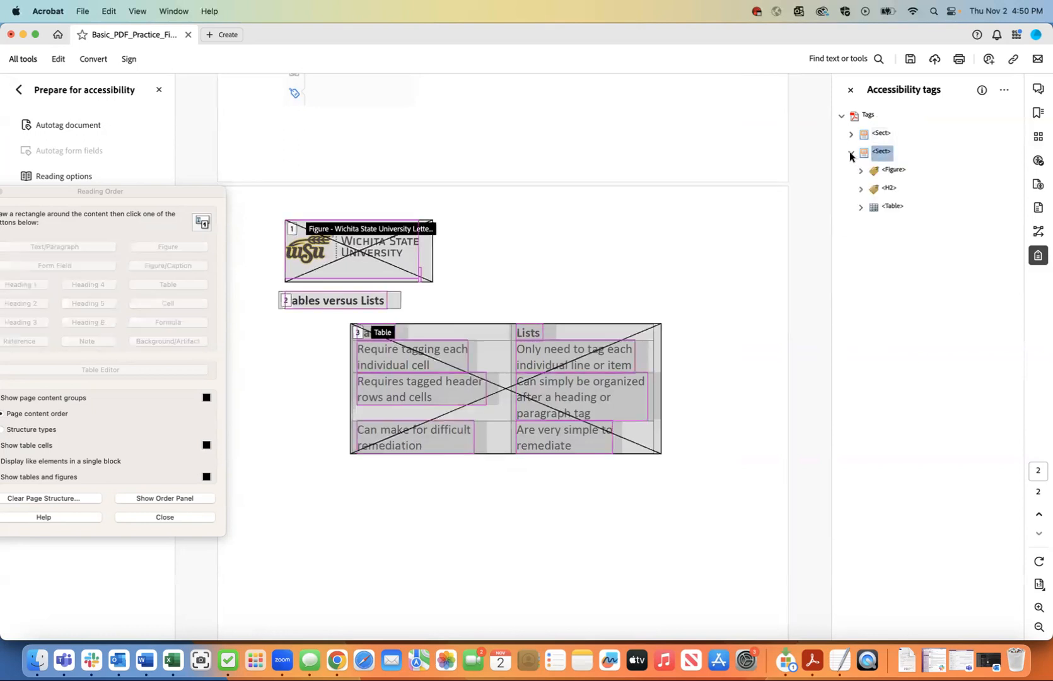
{"action": "left_click", "coordinate": [887, 169]}
{"action": "left_click", "coordinate": [861, 171]}
{"action": "left_click", "coordinate": [909, 192]}
{"action": "right_click", "coordinate": [909, 193]}
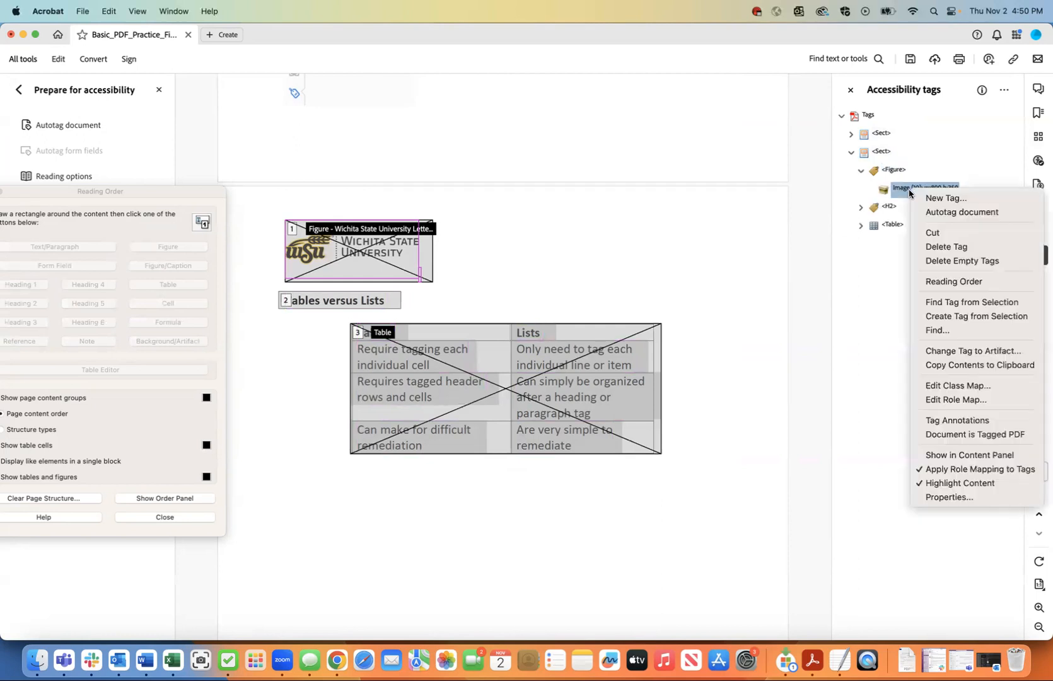
{"action": "left_click", "coordinate": [959, 352]}
{"action": "left_click", "coordinate": [575, 371]}
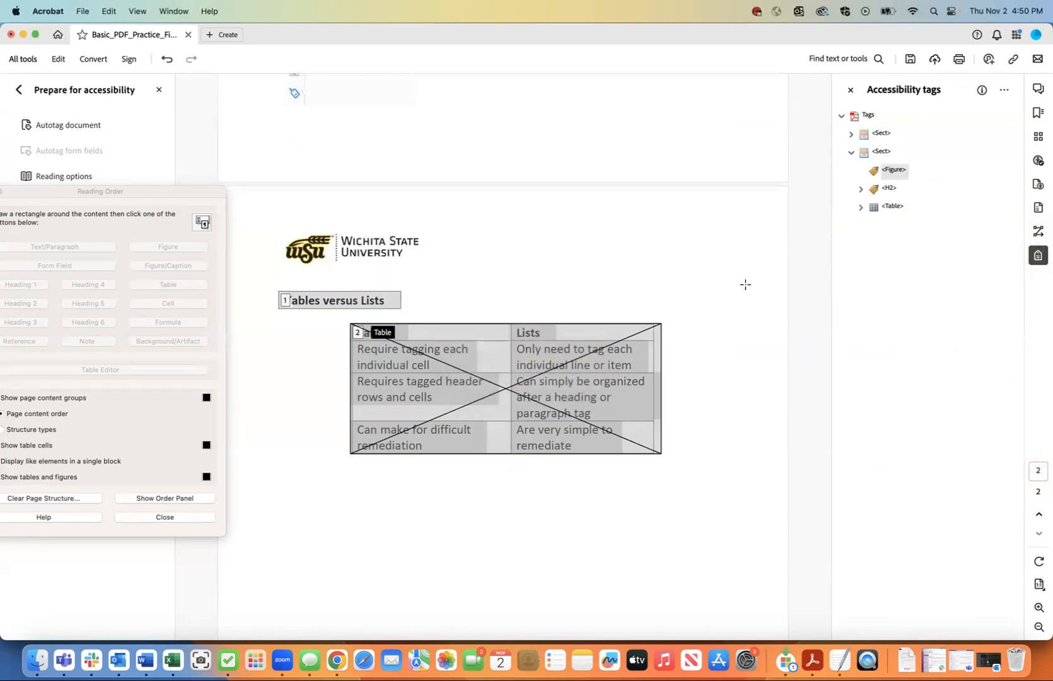
Delete the empty Figure tag from the page 2 section of the accessibility tags.
{"action": "right_click", "coordinate": [893, 170]}
{"action": "left_click", "coordinate": [913, 222]}
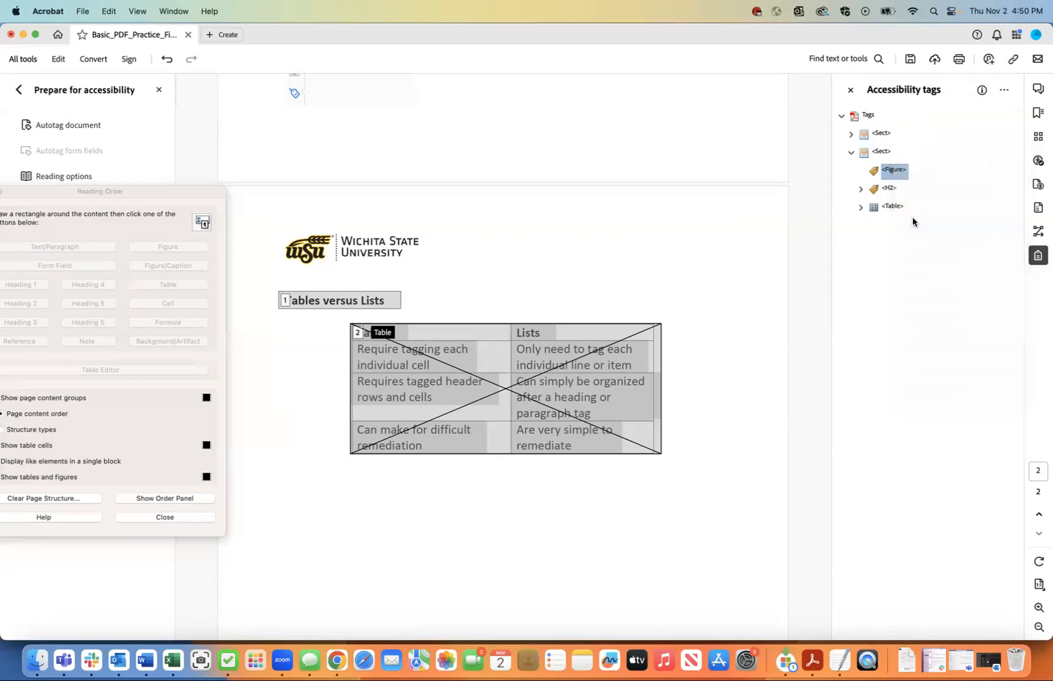
{"action": "scroll", "coordinate": [634, 238], "scroll_direction": "up", "scroll_amount": 10}
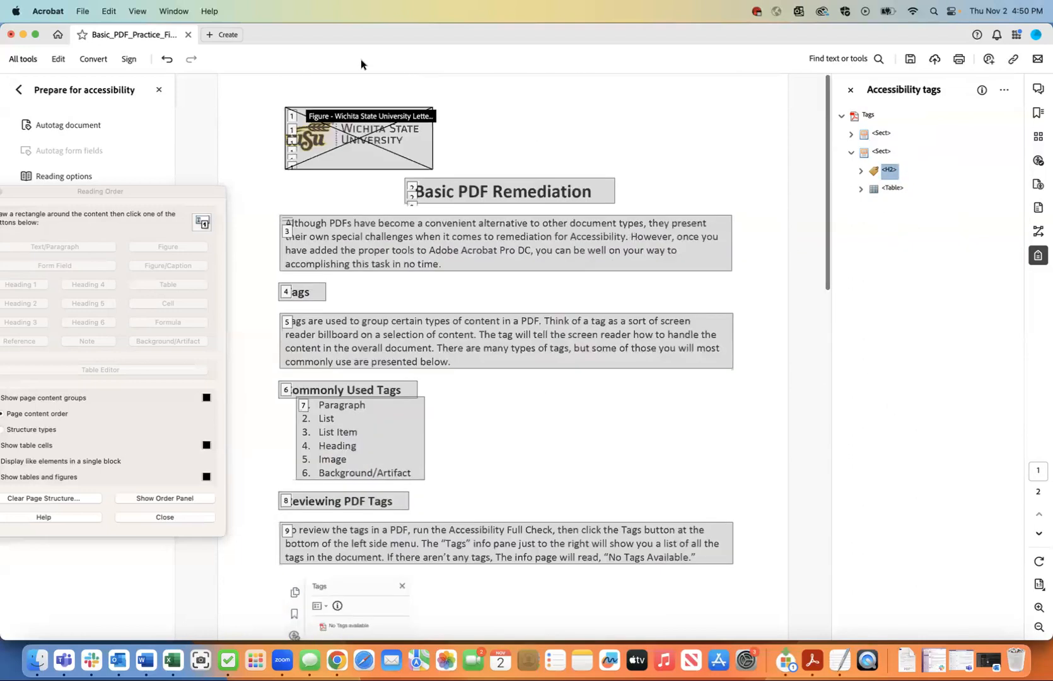
{"action": "scroll", "coordinate": [409, 160], "scroll_direction": "down", "scroll_amount": 5}
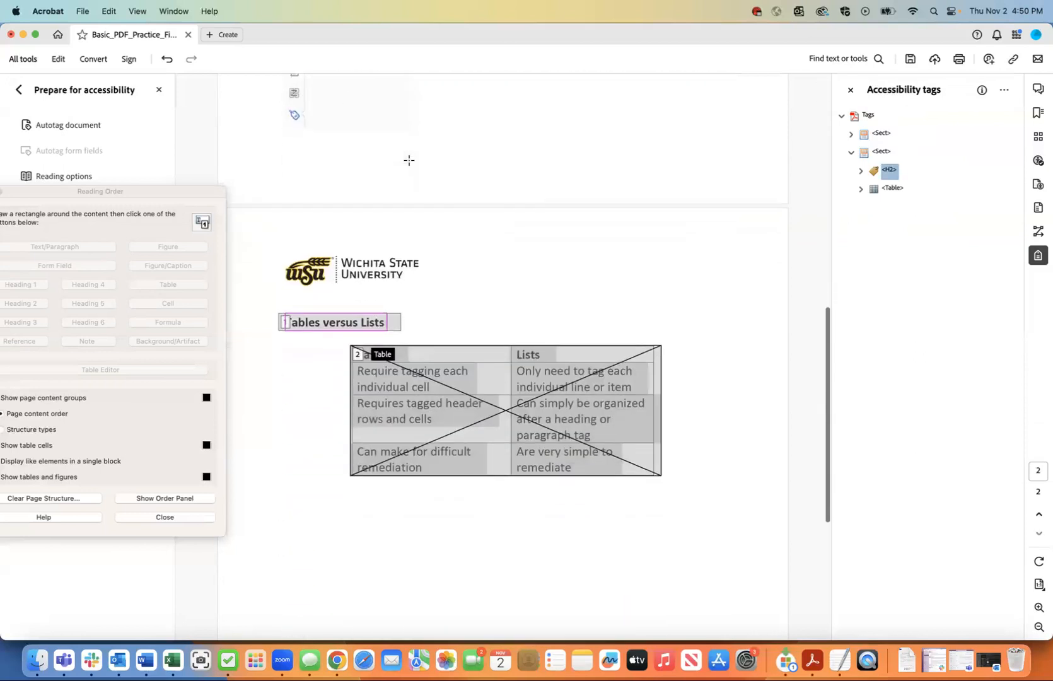
{"action": "scroll", "coordinate": [324, 230], "scroll_direction": "up", "scroll_amount": 8}
{"action": "scroll", "coordinate": [326, 231], "scroll_direction": "up", "scroll_amount": 2}
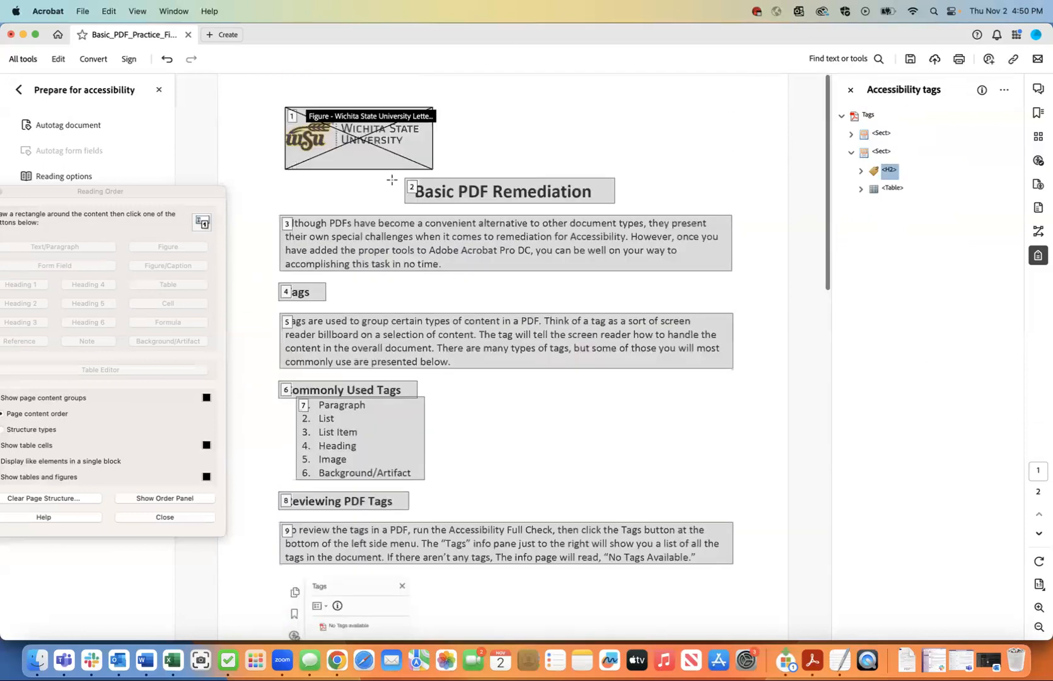
Close the Reading Order tool and rerun the accessibility check on all pages with an accessibility report.
{"action": "left_click", "coordinate": [143, 520]}
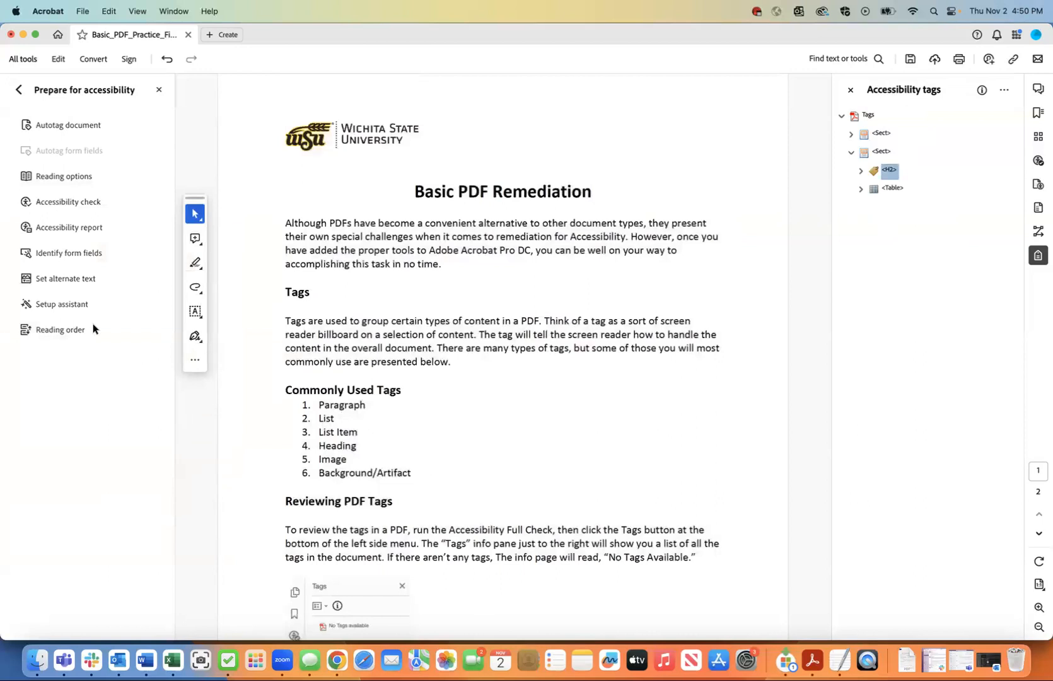
{"action": "left_click", "coordinate": [64, 203]}
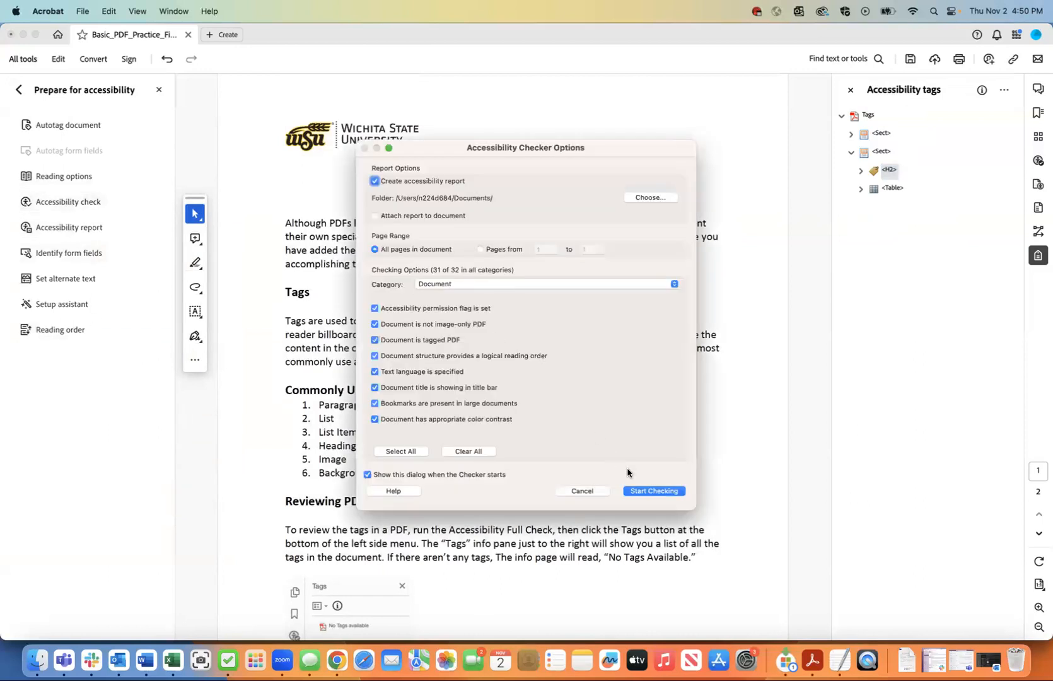
{"action": "left_click", "coordinate": [650, 490]}
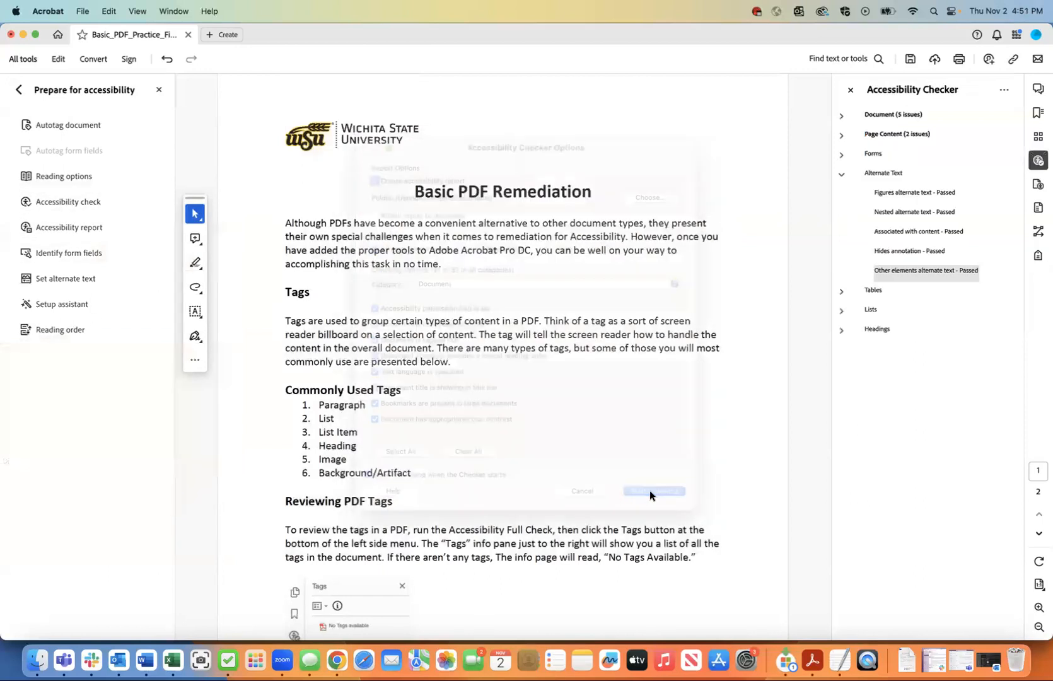
Examine which page content each listed element refers to under the failed "Tagged content" check in Page Content.
{"action": "left_click", "coordinate": [841, 135]}
{"action": "left_click", "coordinate": [854, 154]}
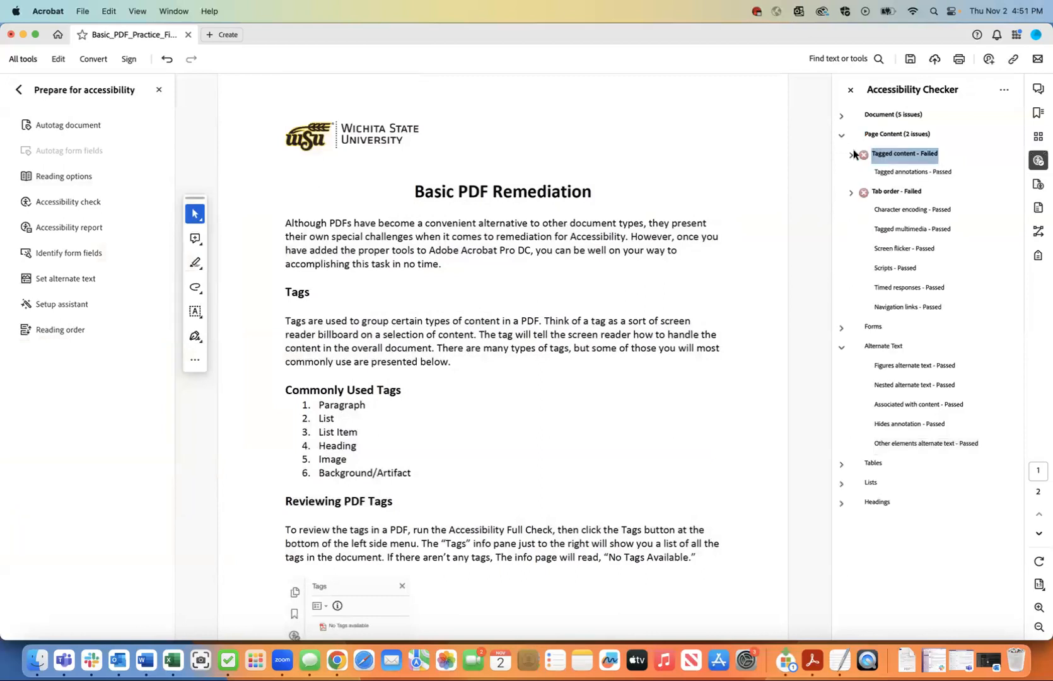
{"action": "left_click", "coordinate": [850, 153]}
{"action": "left_click", "coordinate": [890, 172]}
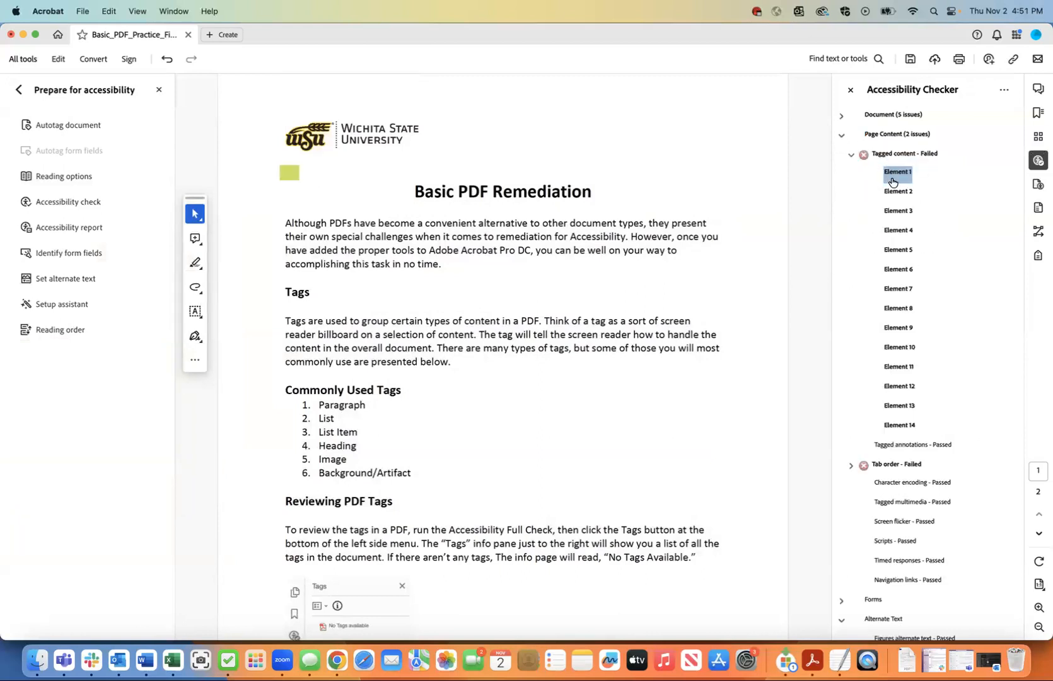
{"action": "left_click", "coordinate": [894, 192]}
{"action": "key", "text": "Down"}
{"action": "key", "text": "Down"}
{"action": "key", "text": "Down"}
{"action": "key", "text": "Down"}
{"action": "key", "text": "Down"}
{"action": "key", "text": "Down"}
{"action": "key", "text": "Down"}
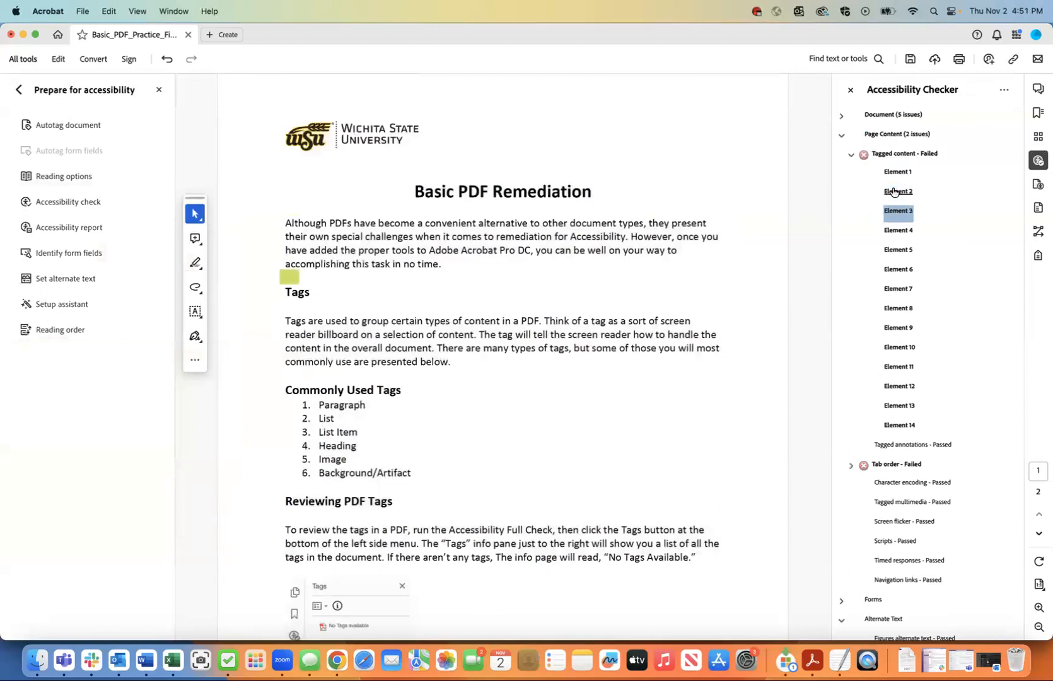
{"action": "key", "text": "Down"}
{"action": "key", "text": "Down"}
{"action": "key", "text": "Down"}
{"action": "key", "text": "Down"}
{"action": "key", "text": "Down"}
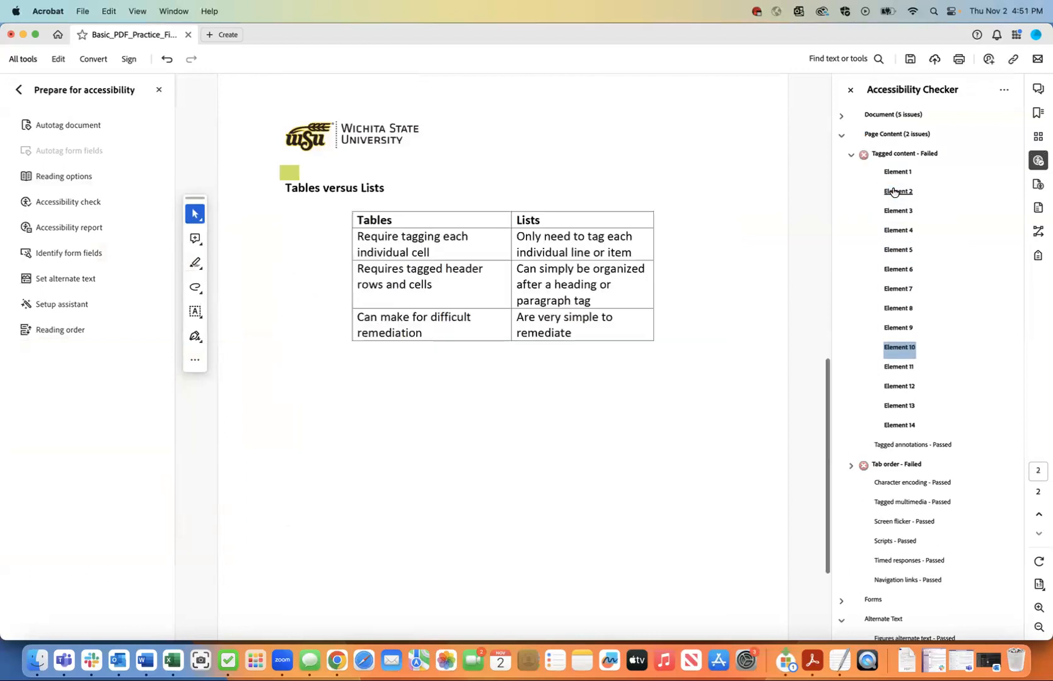
{"action": "key", "text": "Up"}
{"action": "key", "text": "Up"}
{"action": "key", "text": "Up"}
{"action": "key", "text": "Up"}
{"action": "key", "text": "Up"}
{"action": "key", "text": "Up"}
{"action": "key", "text": "Up"}
{"action": "key", "text": "Up"}
{"action": "key", "text": "Up"}
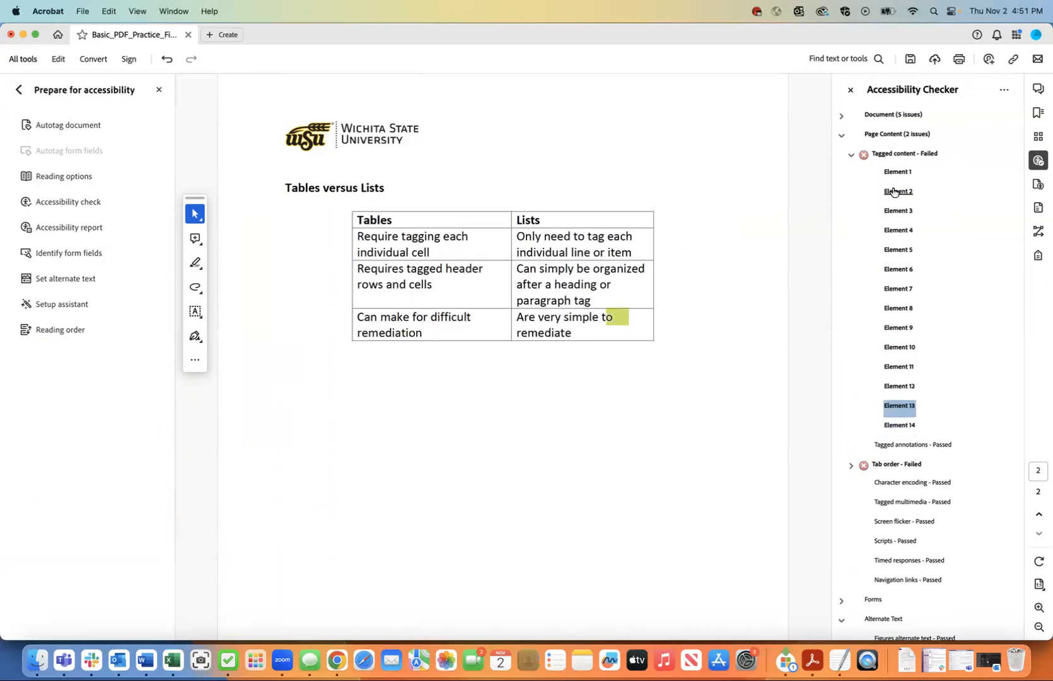
{"action": "key", "text": "Up"}
{"action": "key", "text": "Up"}
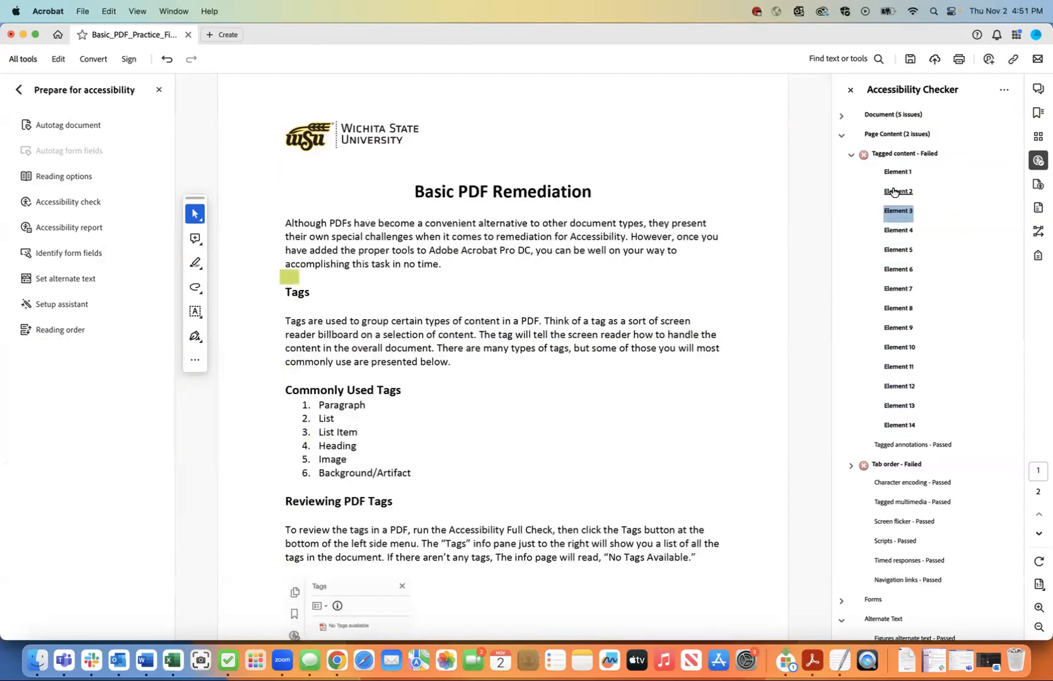
Go back through the elements flagged under the failed Tagged content check, returning to Element 1 to locate its blank area below the logo.
{"action": "key", "text": "Up"}
{"action": "key", "text": "Up"}
{"action": "key", "text": "Up"}
{"action": "key", "text": "Down"}
{"action": "key", "text": "Down"}
{"action": "key", "text": "Down"}
{"action": "key", "text": "Down"}
{"action": "key", "text": "Down"}
{"action": "key", "text": "Up"}
{"action": "key", "text": "Up"}
{"action": "key", "text": "Up"}
{"action": "key", "text": "Up"}
{"action": "left_click", "coordinate": [275, 156]}
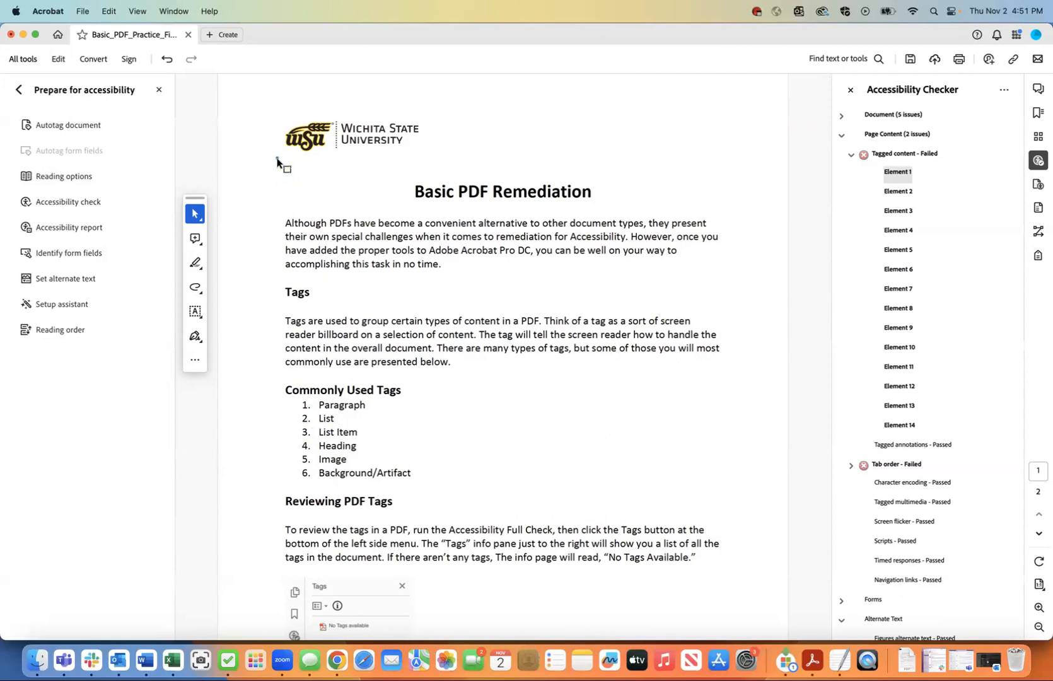
Use the Reading Order tool to mark Element 1, the blank area just below the page 1 logo, as Background/Artifact.
{"action": "left_click", "coordinate": [56, 325]}
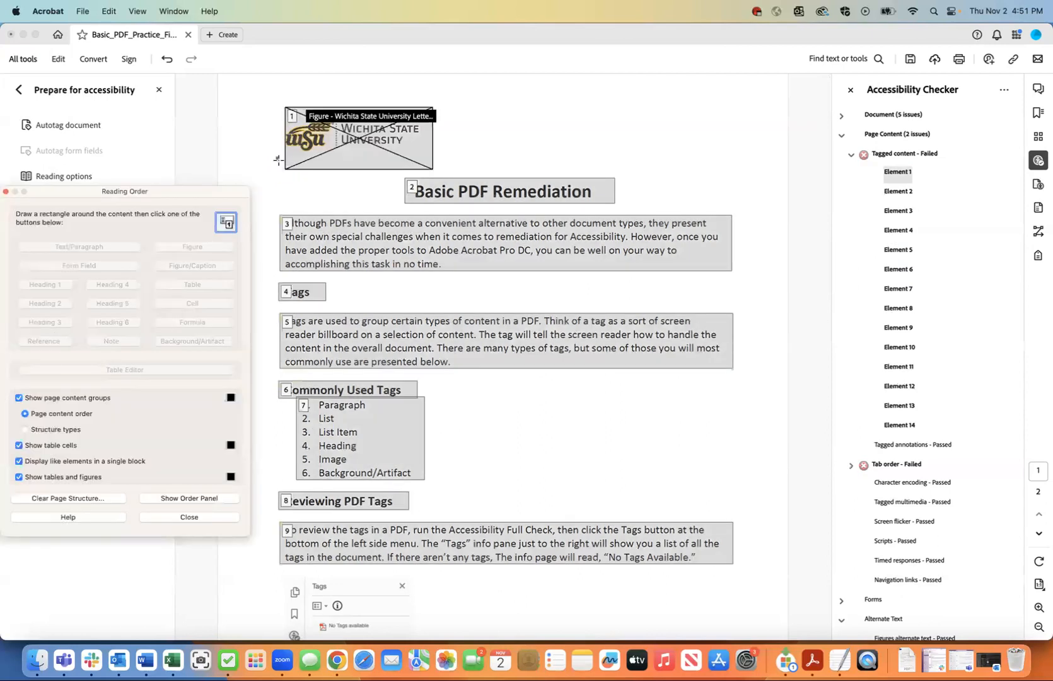
{"action": "left_click", "coordinate": [895, 175]}
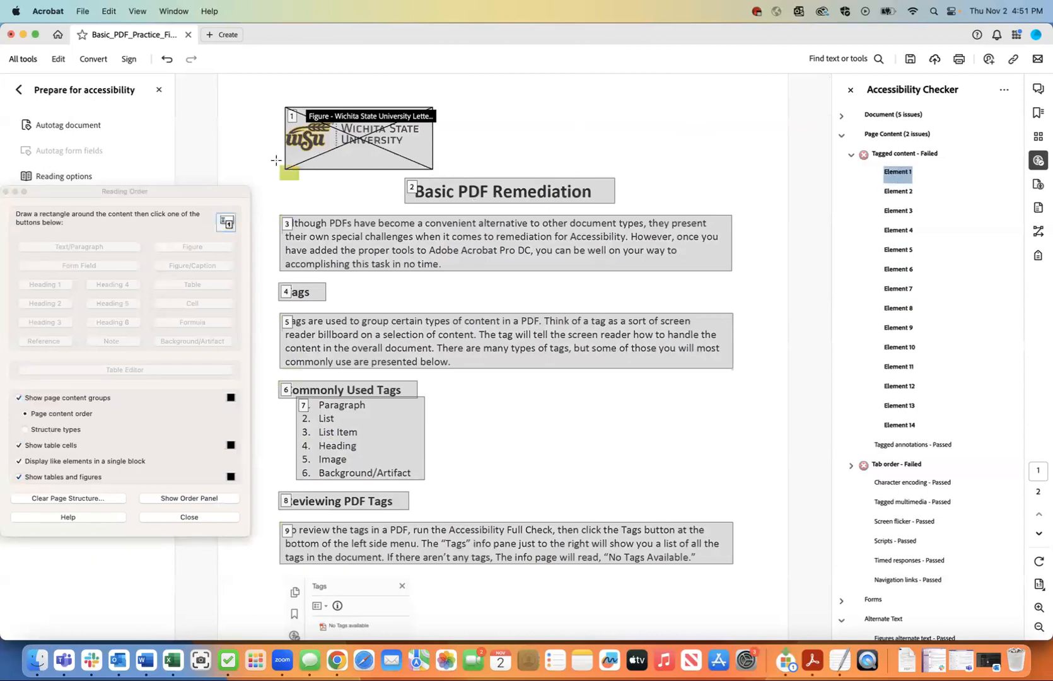
{"action": "left_click_drag", "start_coordinate": [275, 161], "coordinate": [302, 186]}
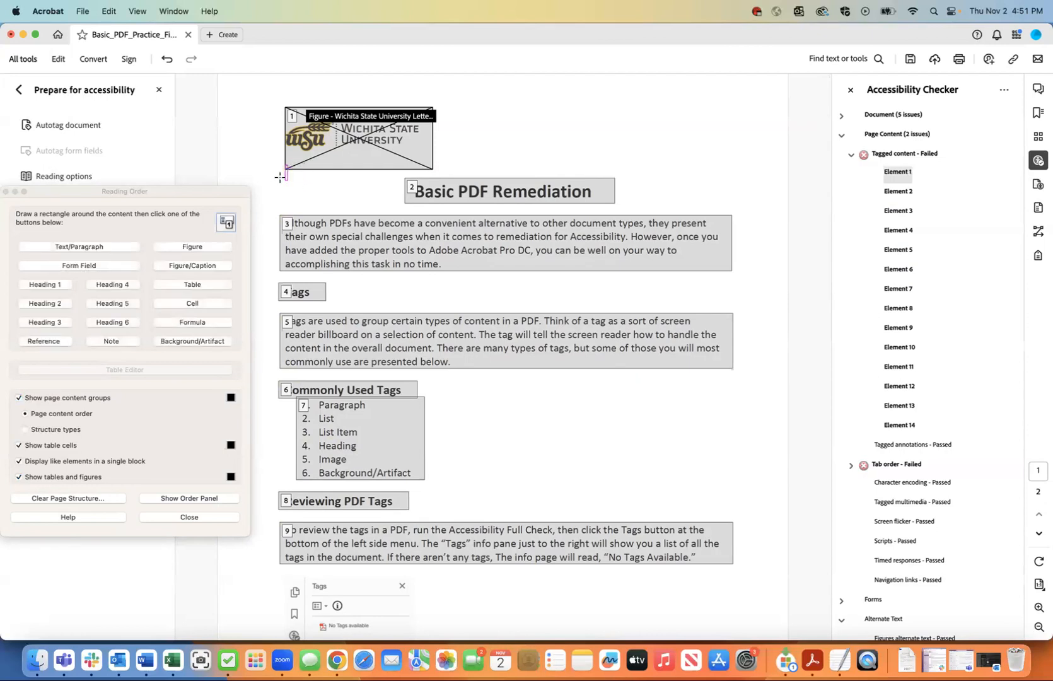
{"action": "left_click", "coordinate": [202, 341]}
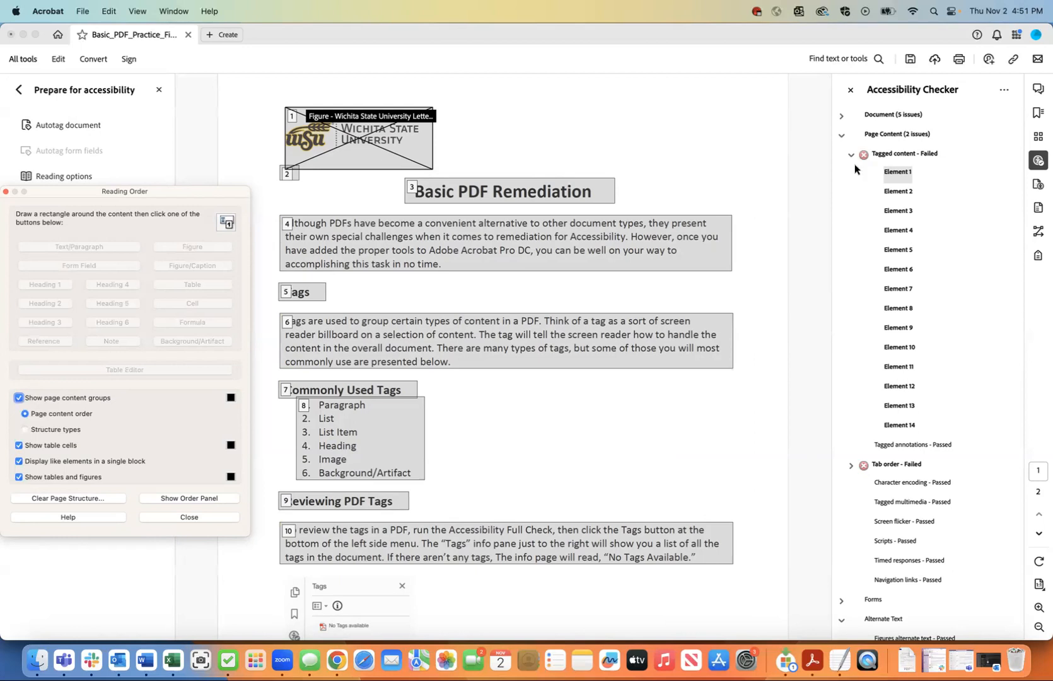
Mark Element 2 and Element 3, the blank areas above and below the introductory paragraph, as Background/Artifact.
{"action": "left_click", "coordinate": [892, 193]}
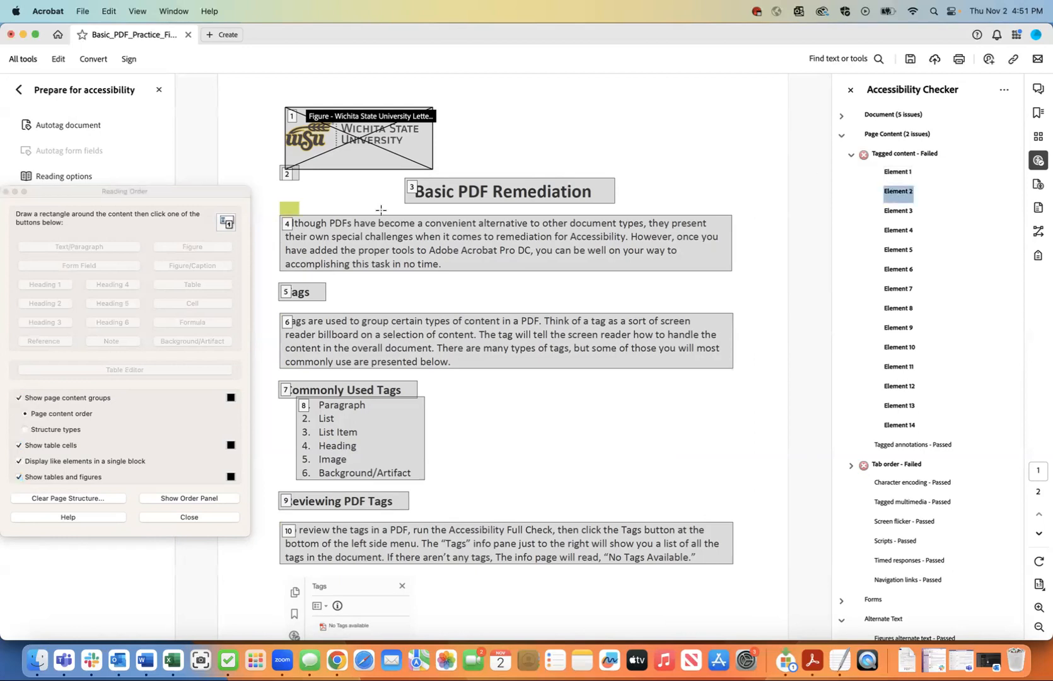
{"action": "left_click_drag", "start_coordinate": [275, 198], "coordinate": [303, 218]}
{"action": "left_click", "coordinate": [200, 341]}
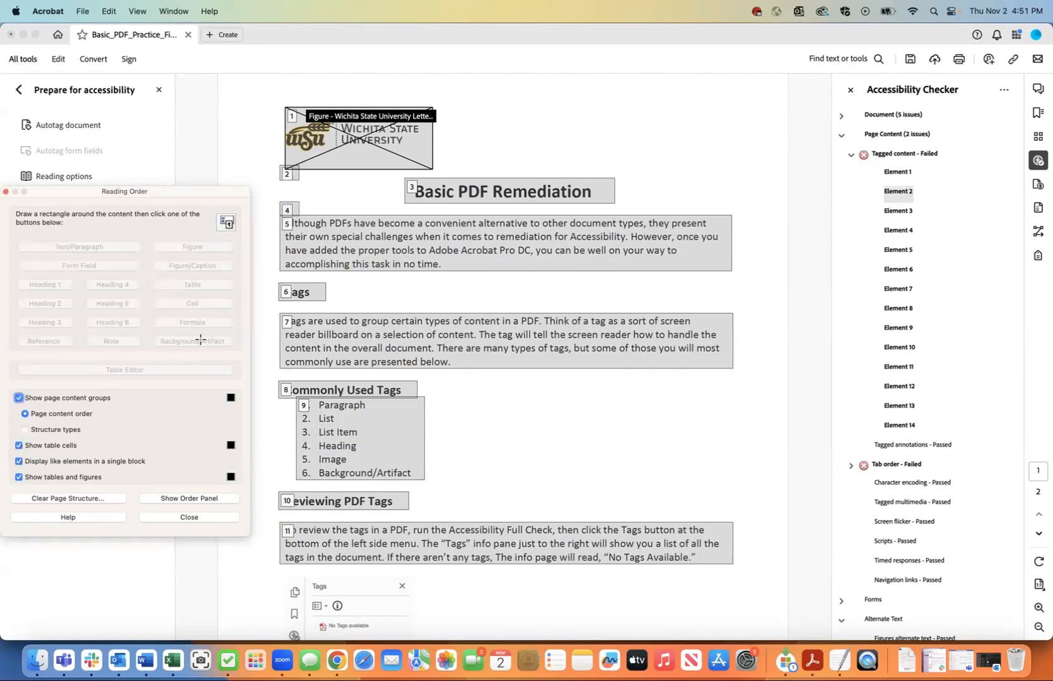
{"action": "left_click", "coordinate": [902, 212]}
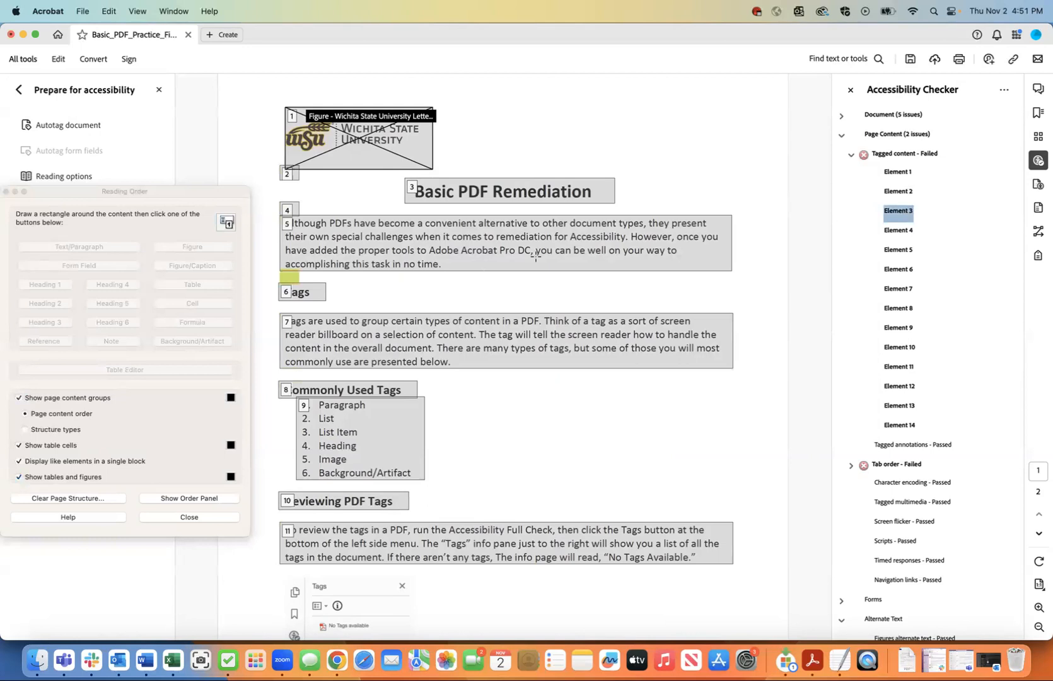
{"action": "left_click_drag", "start_coordinate": [278, 266], "coordinate": [302, 286]}
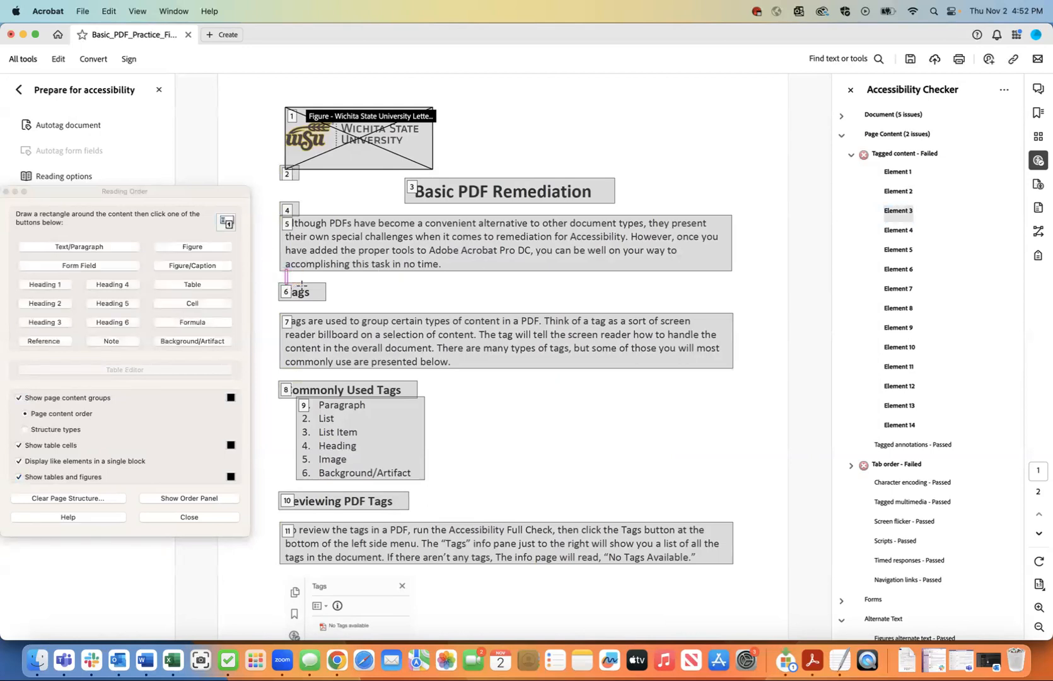
{"action": "left_click", "coordinate": [196, 340]}
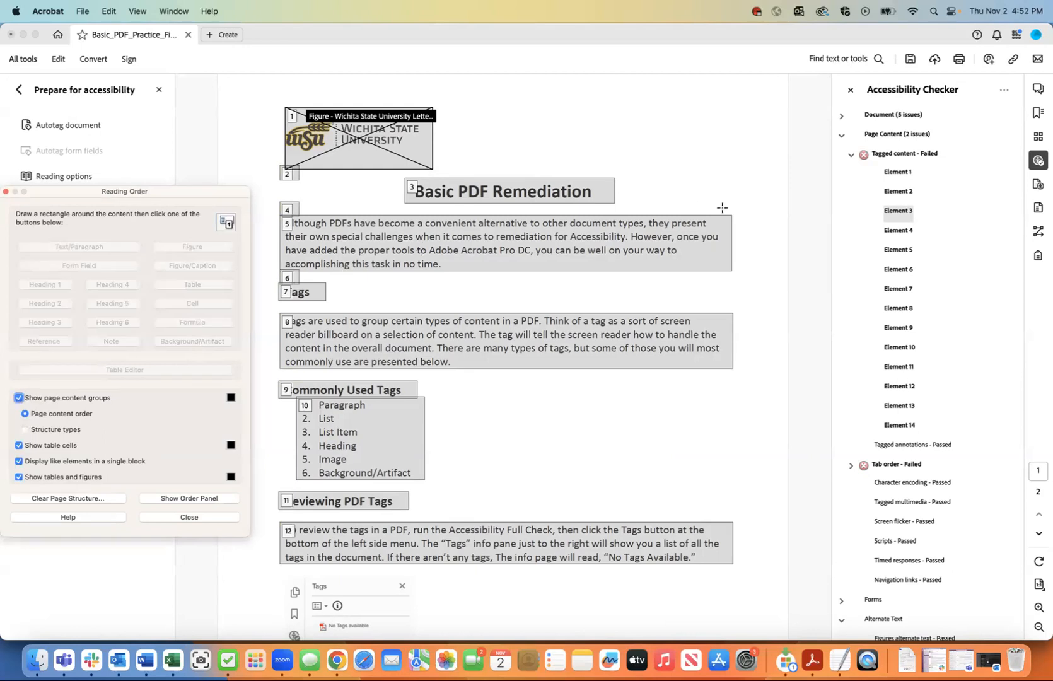
Mark Element 4 and Element 5, the blank areas above and below the paragraph under the Tags heading, as Background/Artifact.
{"action": "left_click", "coordinate": [894, 231]}
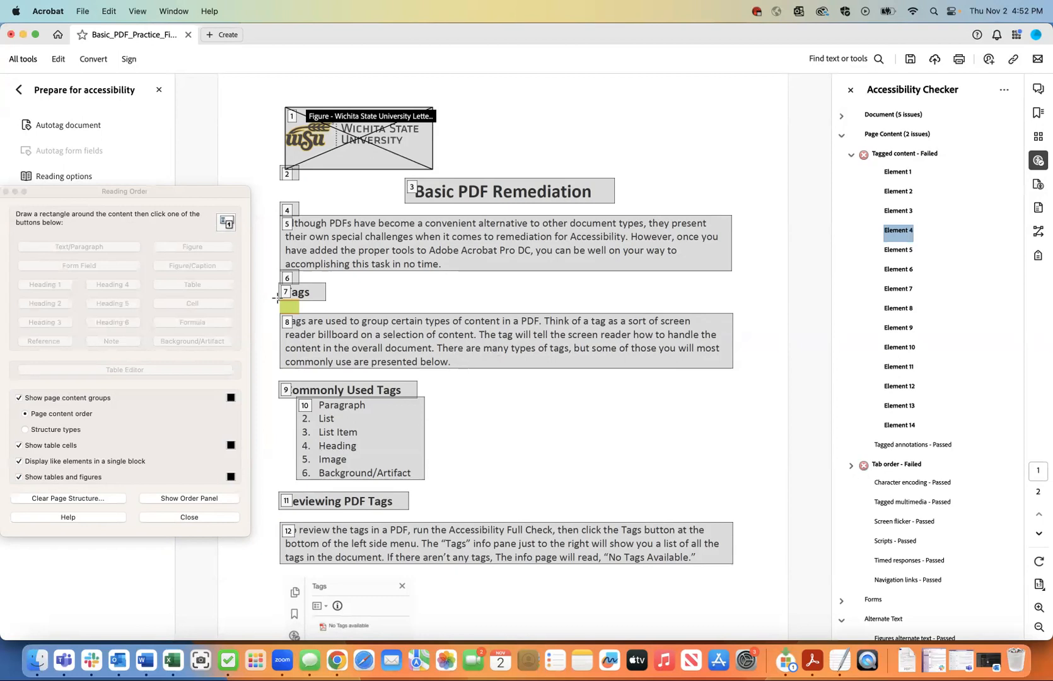
{"action": "left_click_drag", "start_coordinate": [276, 297], "coordinate": [303, 317]}
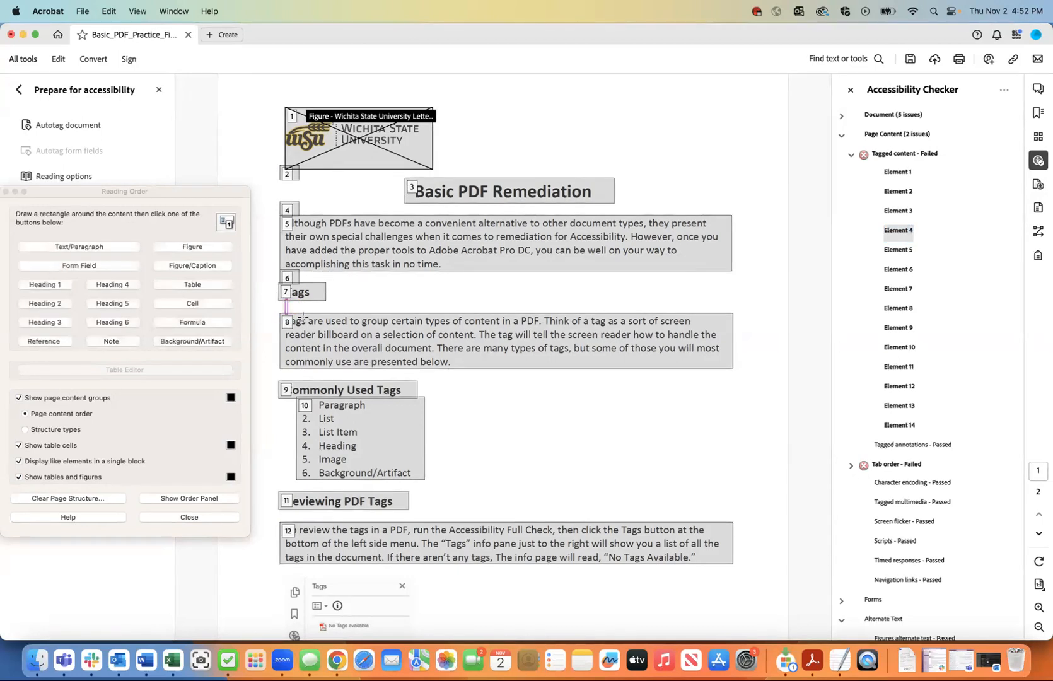
{"action": "left_click", "coordinate": [205, 342]}
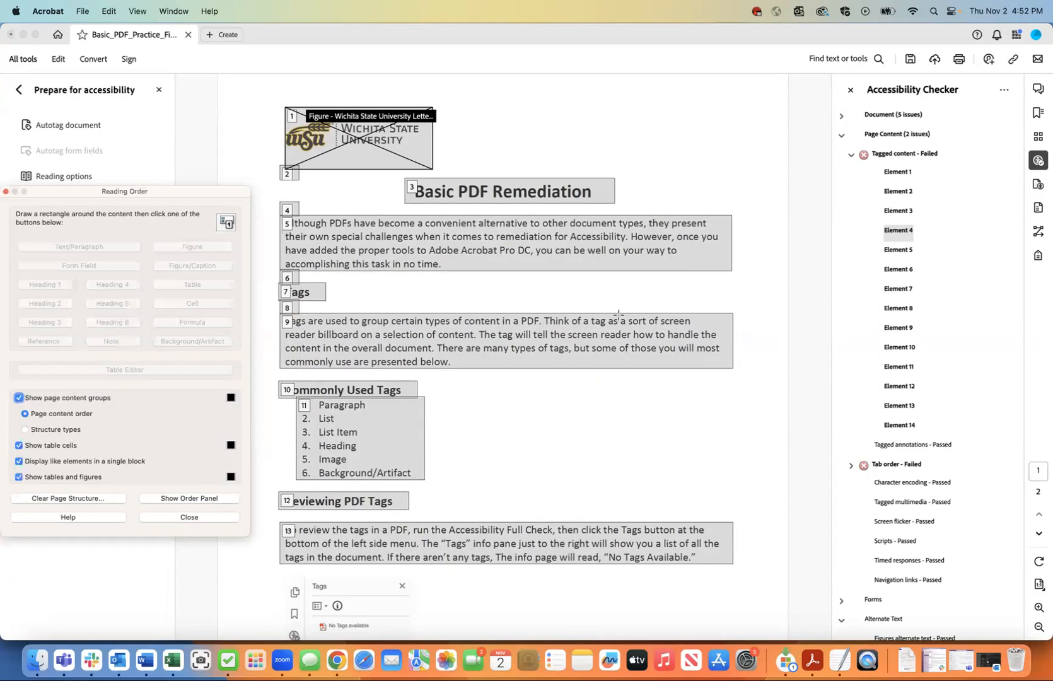
{"action": "left_click", "coordinate": [904, 253]}
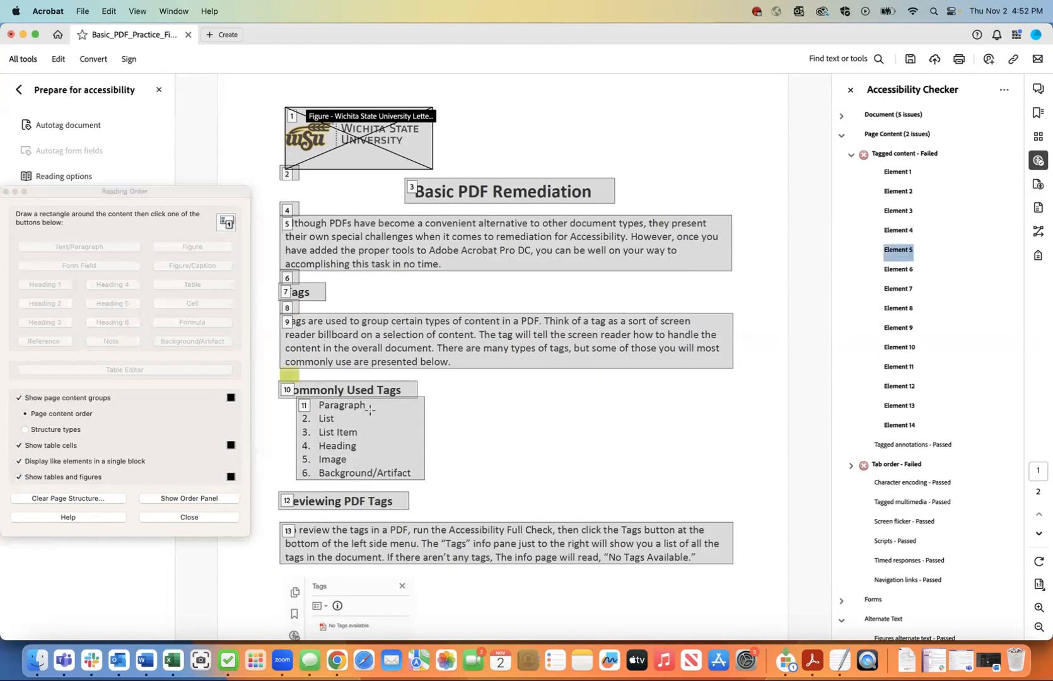
{"action": "left_click_drag", "start_coordinate": [275, 364], "coordinate": [306, 385]}
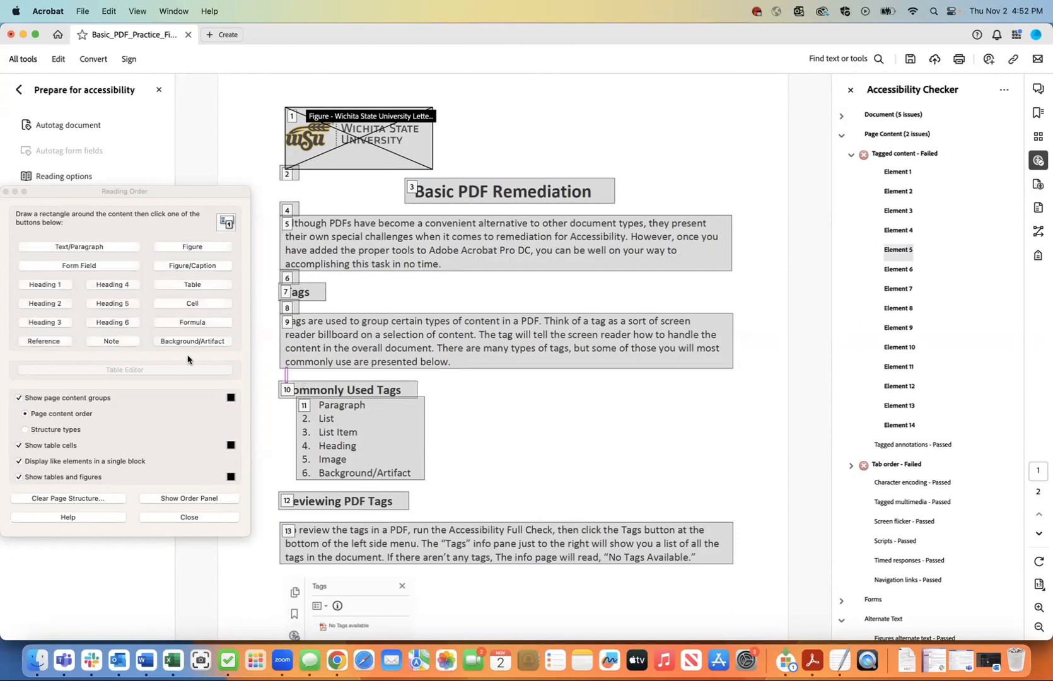
{"action": "left_click", "coordinate": [192, 342]}
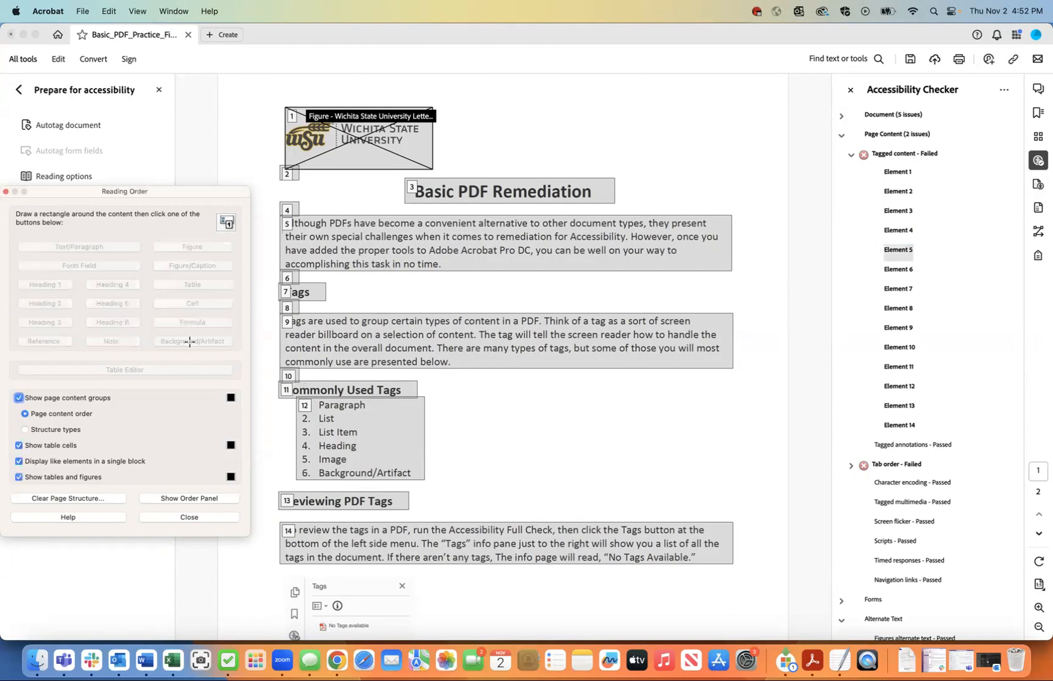
Inspect the content flagged as Element 6, in the third item of the Commonly Used Tags list.
{"action": "left_click", "coordinate": [909, 271]}
{"action": "scroll", "coordinate": [578, 460], "scroll_direction": "down", "scroll_amount": 2}
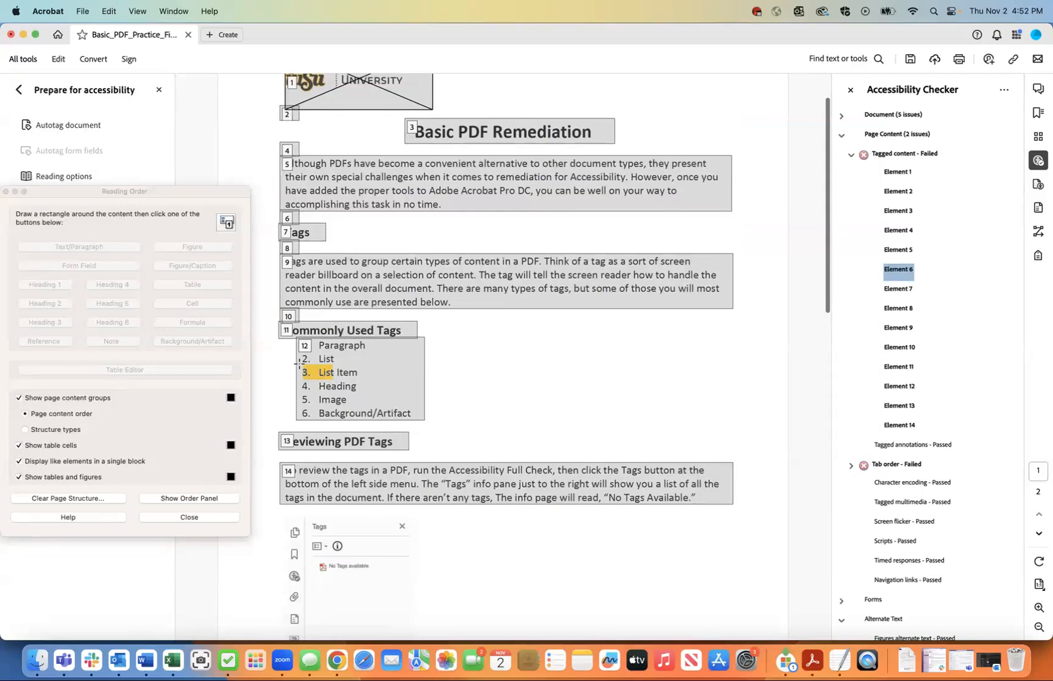
{"action": "left_click_drag", "start_coordinate": [299, 363], "coordinate": [332, 379]}
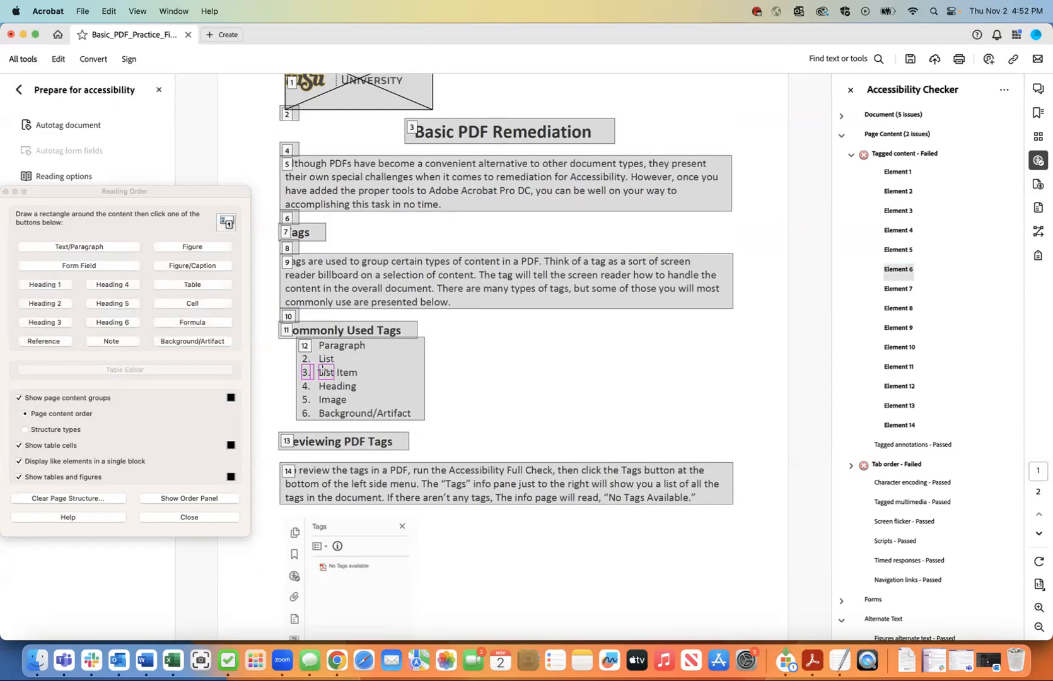
Mark Element 7 and Element 8, the blank areas above and below the Reviewing PDF Tags heading, as Background/Artifact.
{"action": "left_click", "coordinate": [897, 290]}
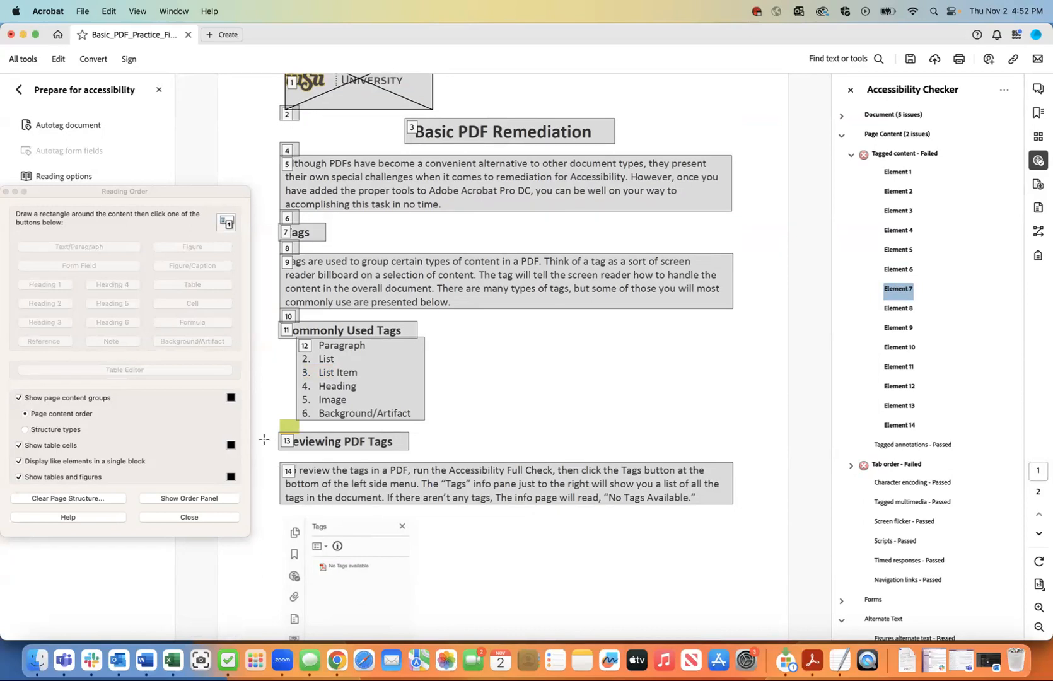
{"action": "left_click_drag", "start_coordinate": [276, 416], "coordinate": [305, 440]}
{"action": "left_click", "coordinate": [205, 341]}
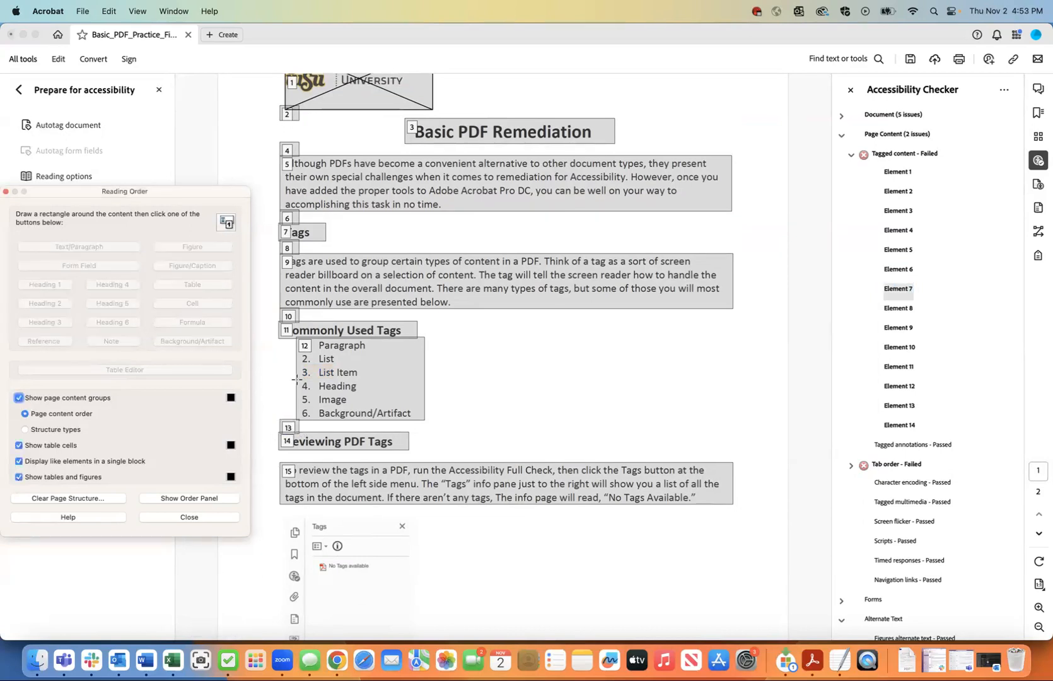
{"action": "left_click", "coordinate": [898, 307]}
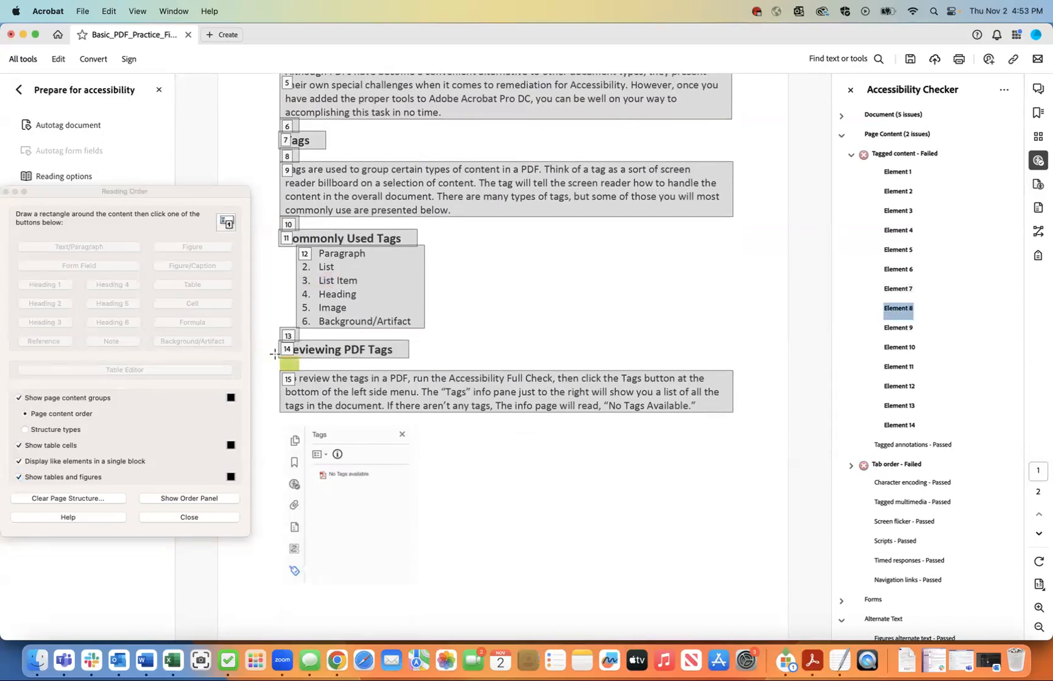
{"action": "left_click_drag", "start_coordinate": [274, 354], "coordinate": [306, 380]}
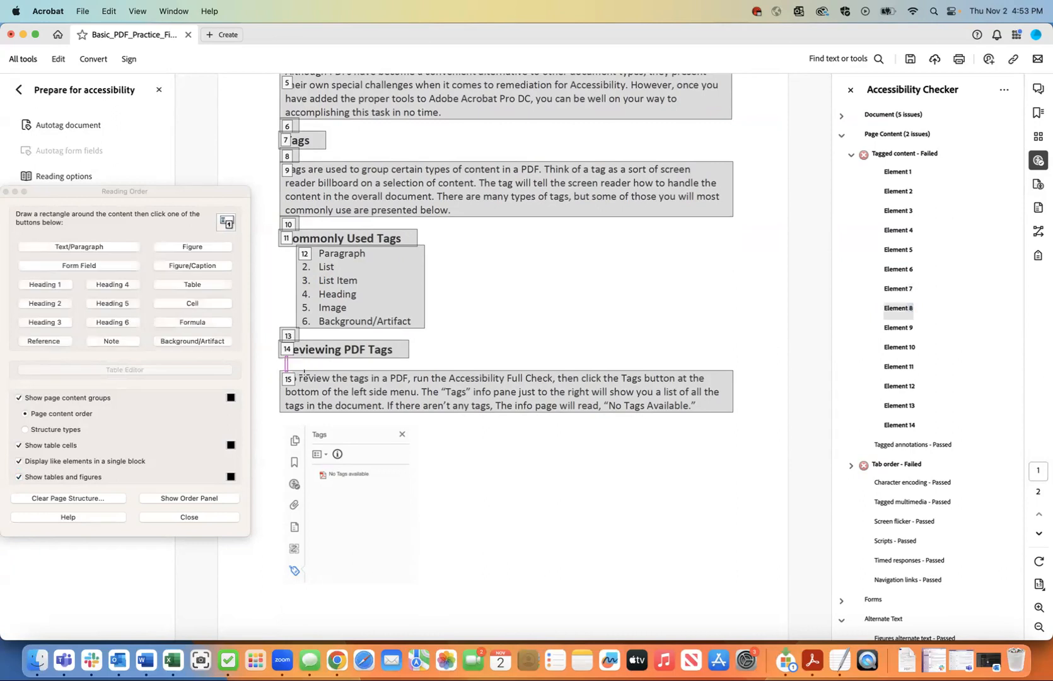
{"action": "left_click", "coordinate": [181, 341]}
Mark Element 9, the blank area between the last paragraph and the screenshot on page 1, as Background/Artifact.
{"action": "scroll", "coordinate": [329, 453], "scroll_direction": "down", "scroll_amount": 6}
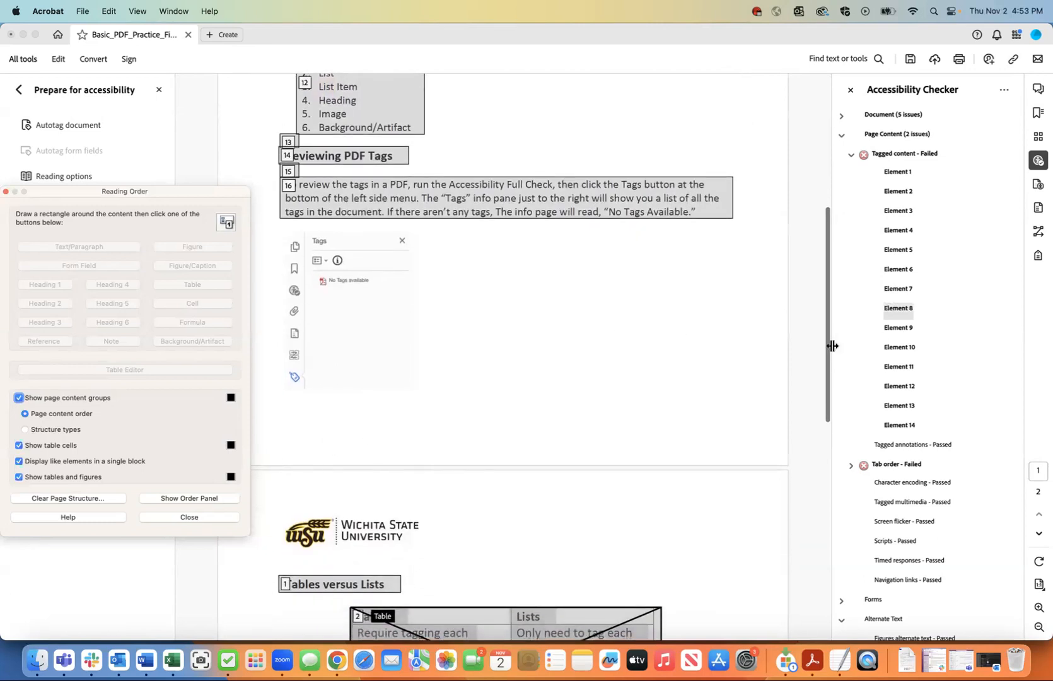
{"action": "left_click", "coordinate": [897, 333]}
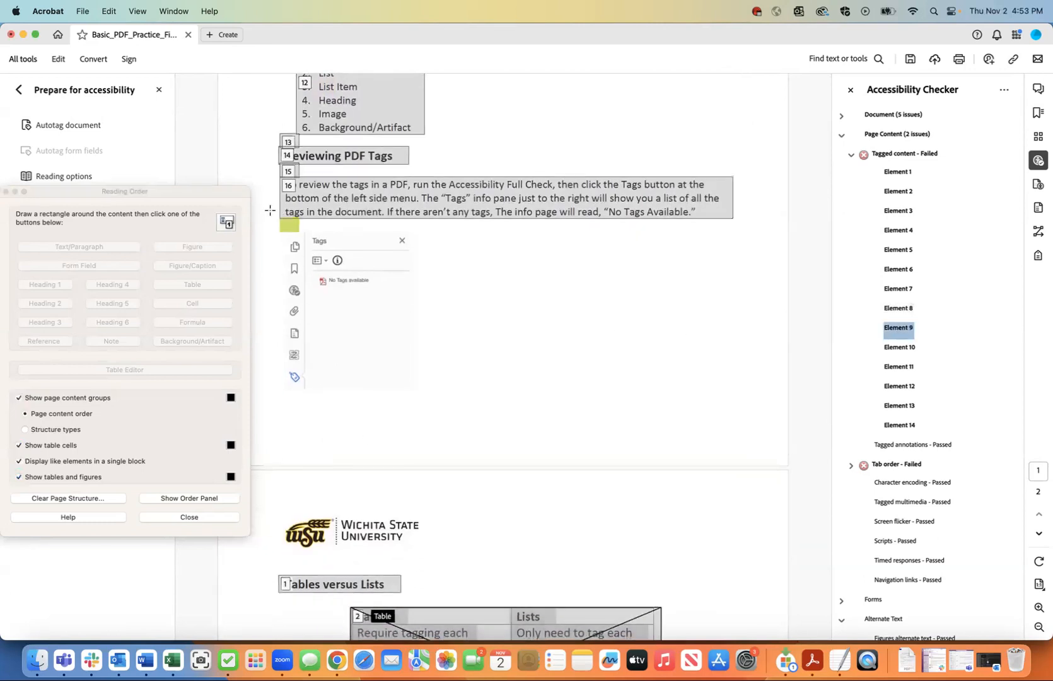
{"action": "left_click_drag", "start_coordinate": [276, 215], "coordinate": [304, 235]}
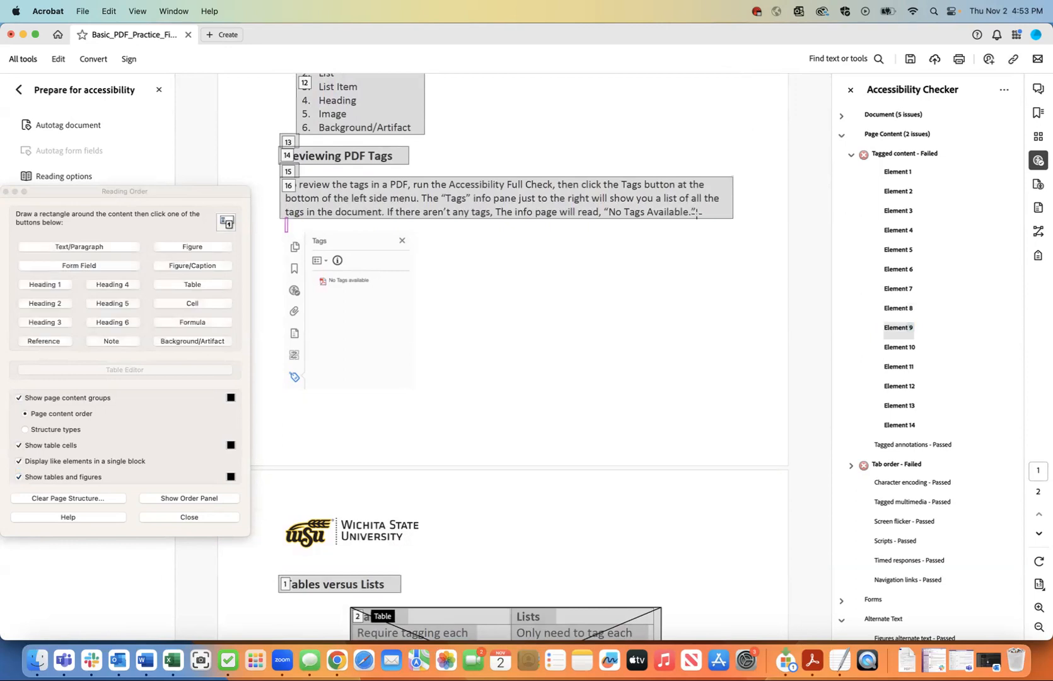
{"action": "left_click", "coordinate": [207, 341]}
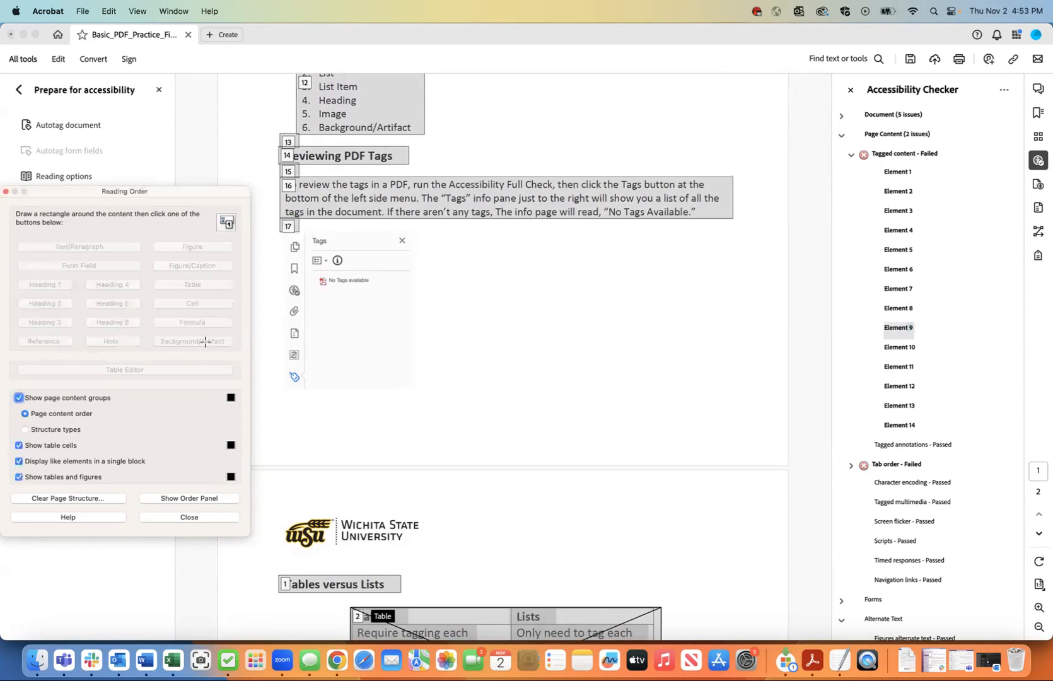
Mark Element 10 and Element 11, the blank areas above and below the Tables versus Lists heading on page 2, as Background/Artifact.
{"action": "left_click", "coordinate": [900, 348]}
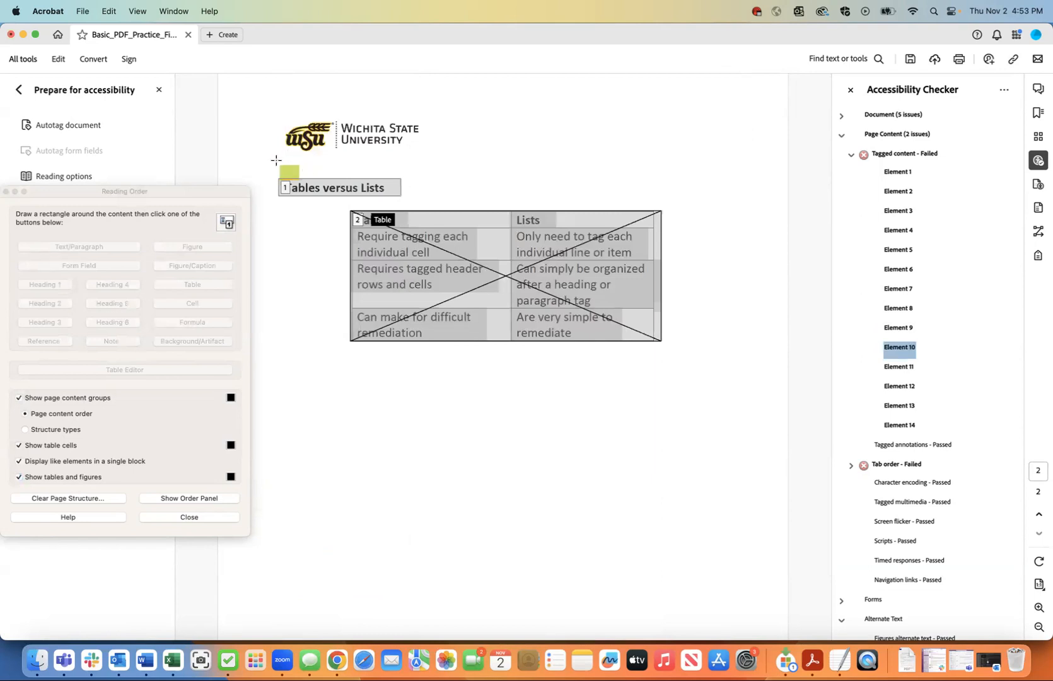
{"action": "left_click_drag", "start_coordinate": [277, 162], "coordinate": [305, 186]}
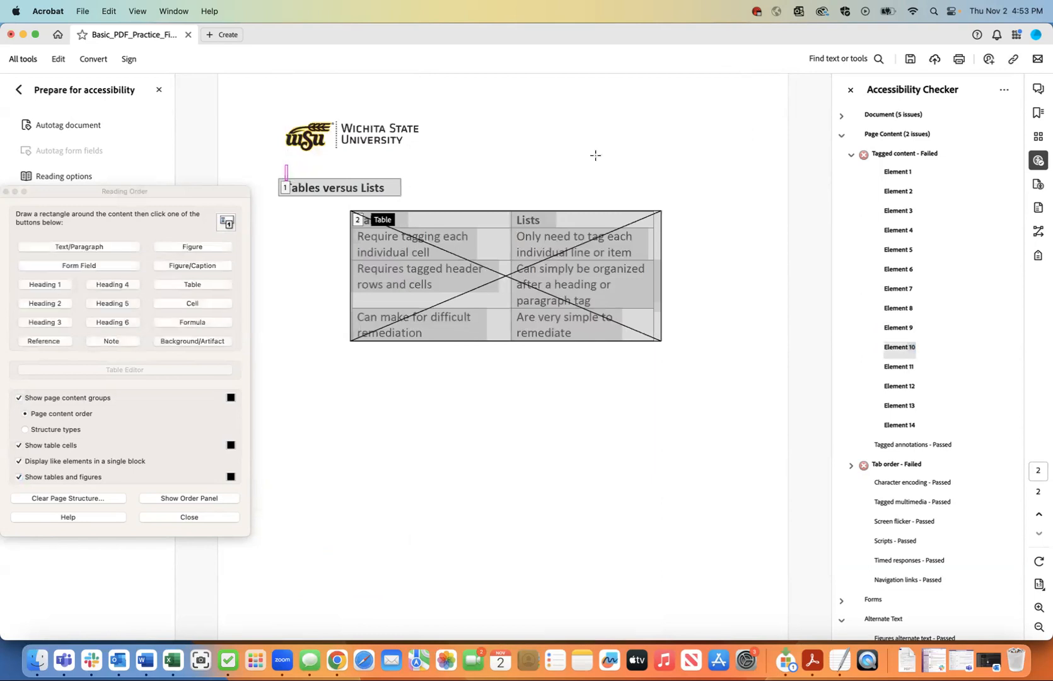
{"action": "left_click", "coordinate": [201, 341]}
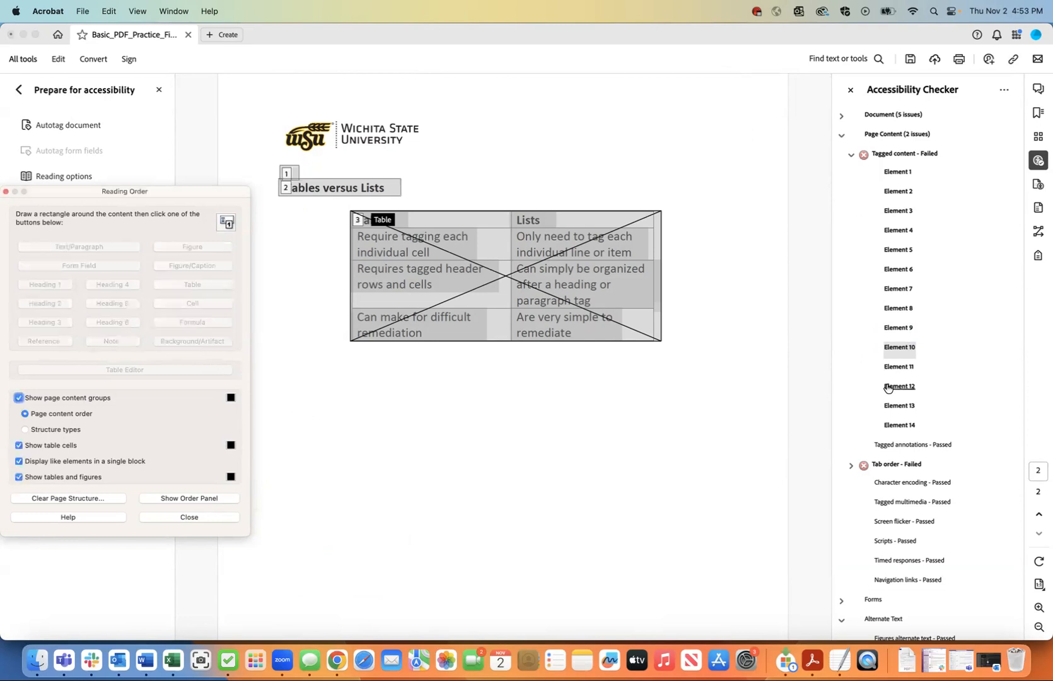
{"action": "left_click", "coordinate": [898, 367]}
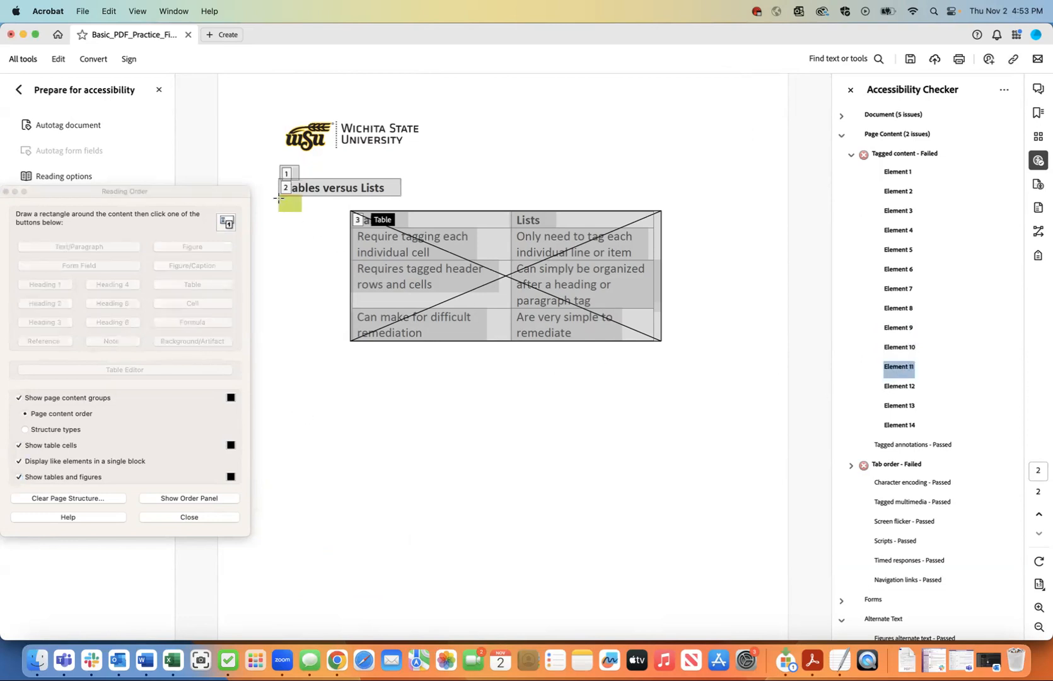
{"action": "left_click_drag", "start_coordinate": [276, 193], "coordinate": [306, 218]}
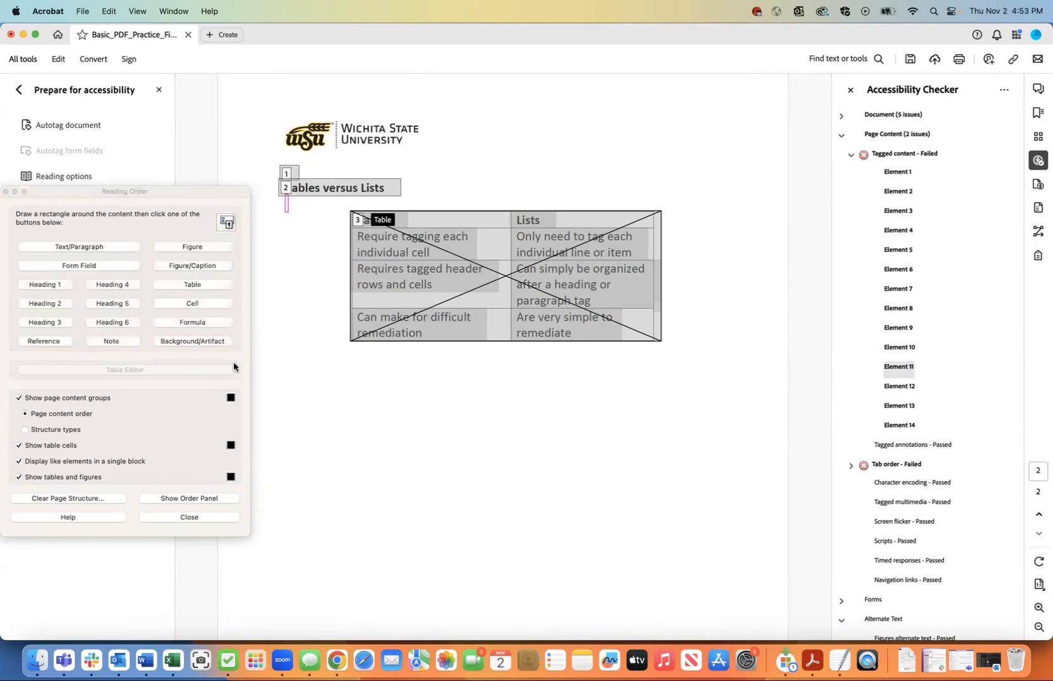
{"action": "left_click", "coordinate": [213, 343]}
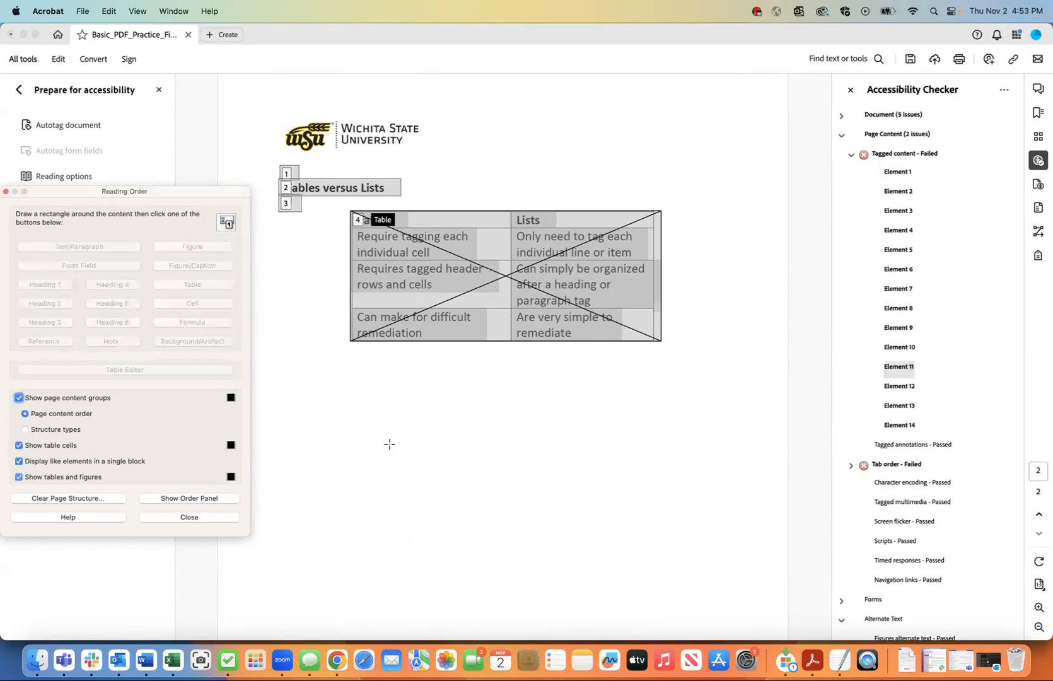
Mark Element 12, the blank content after "Require tagging each" in the page 2 table, as Background/Artifact.
{"action": "left_click", "coordinate": [896, 387]}
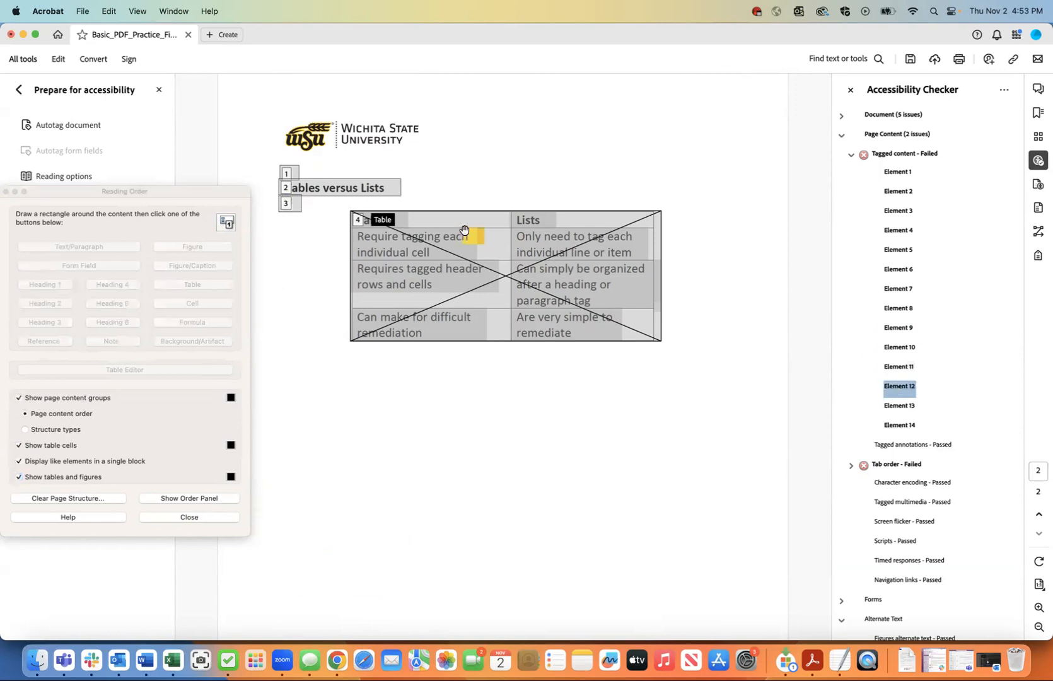
{"action": "left_click_drag", "start_coordinate": [463, 223], "coordinate": [482, 248]}
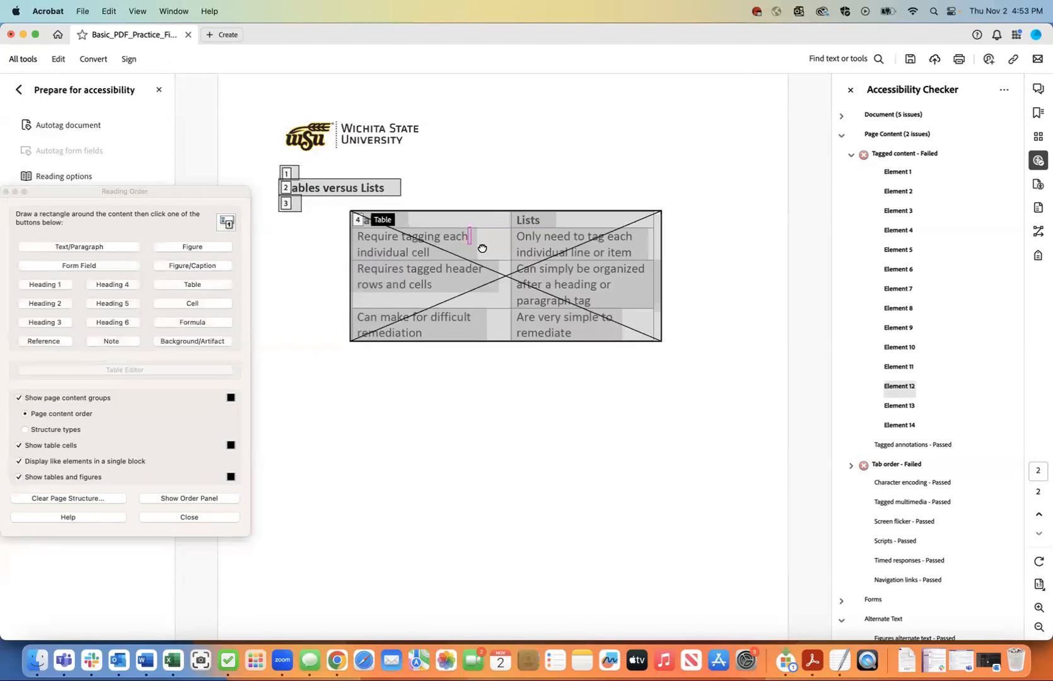
{"action": "left_click", "coordinate": [194, 342]}
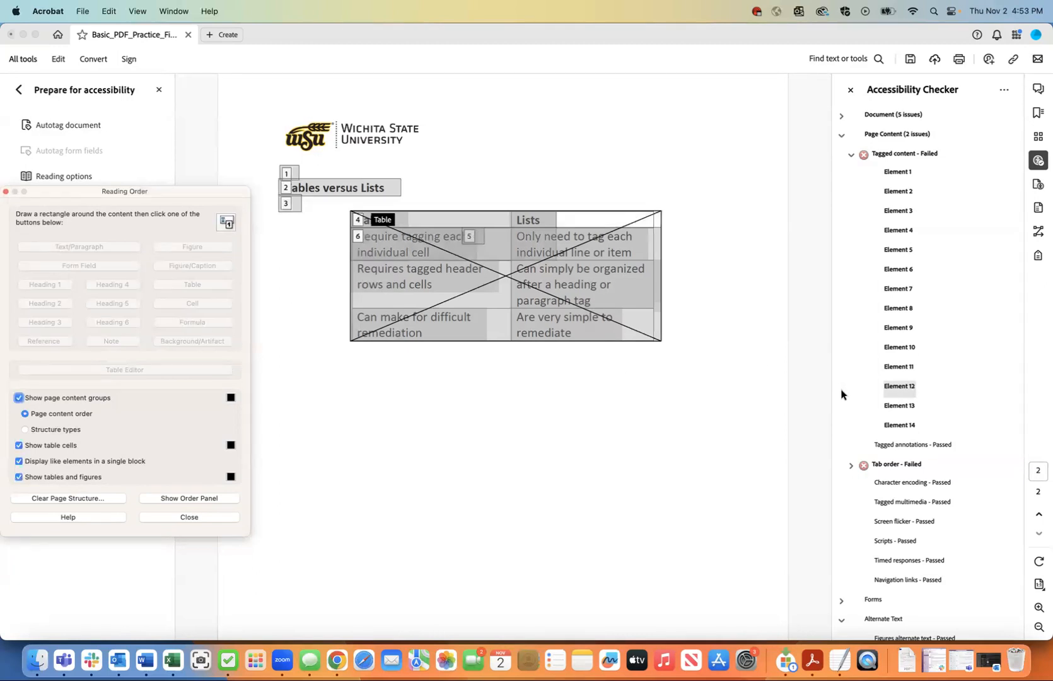
Mark Element 13, the blank content after "Are very simple to", and Element 14, the blank area below the page 2 table, as Background/Artifact.
{"action": "left_click", "coordinate": [896, 408]}
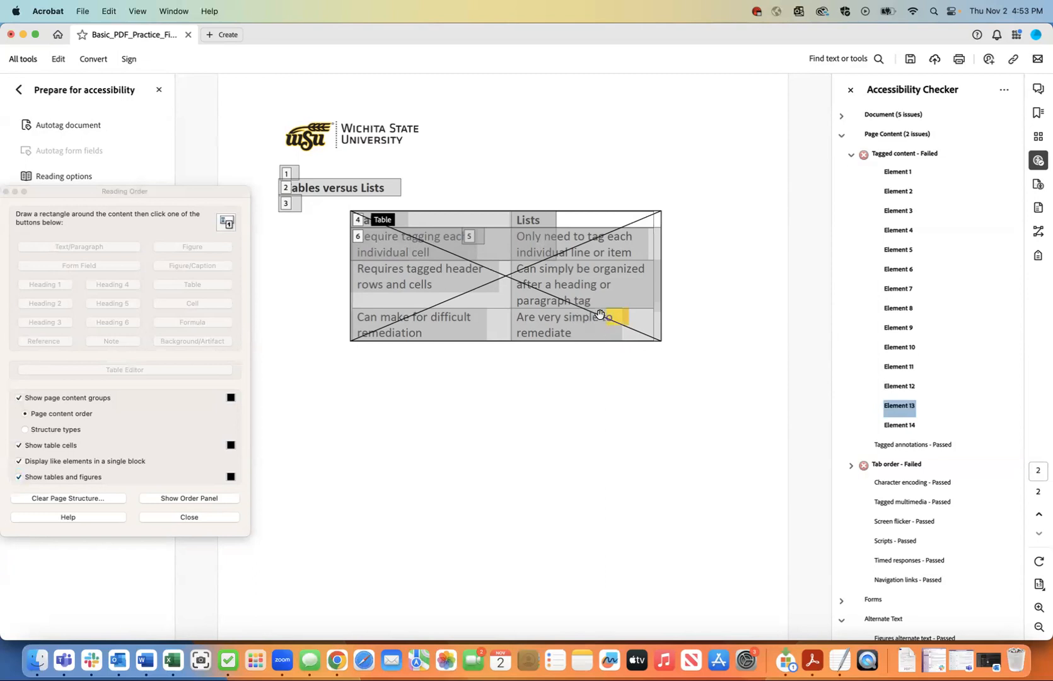
{"action": "left_click_drag", "start_coordinate": [610, 307], "coordinate": [628, 325]}
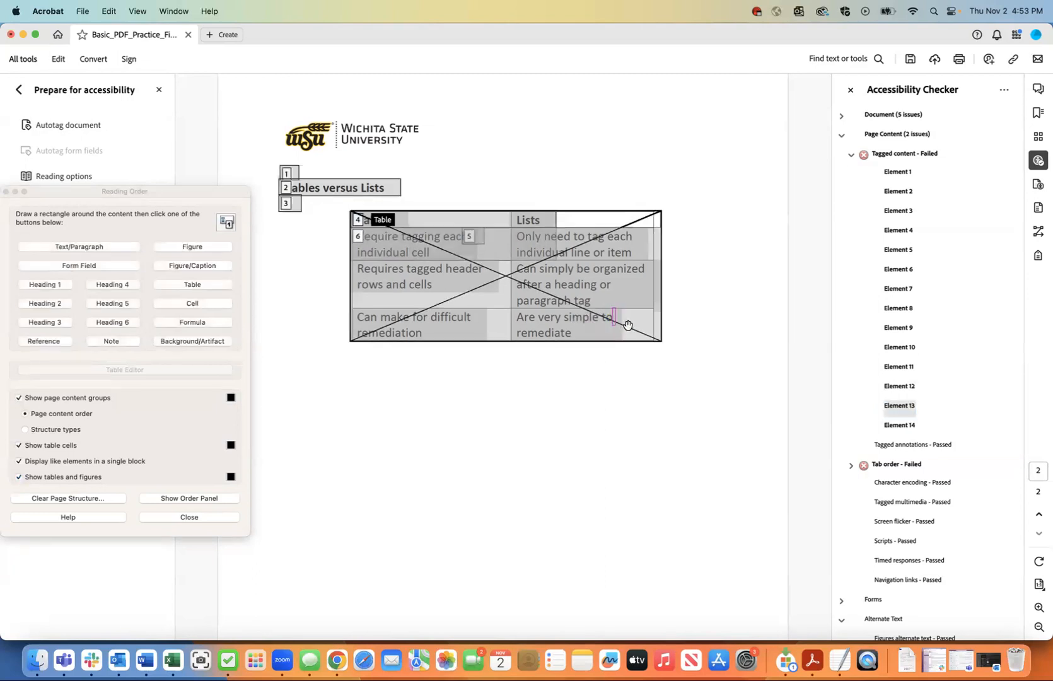
{"action": "left_click", "coordinate": [171, 342]}
{"action": "left_click", "coordinate": [899, 425]}
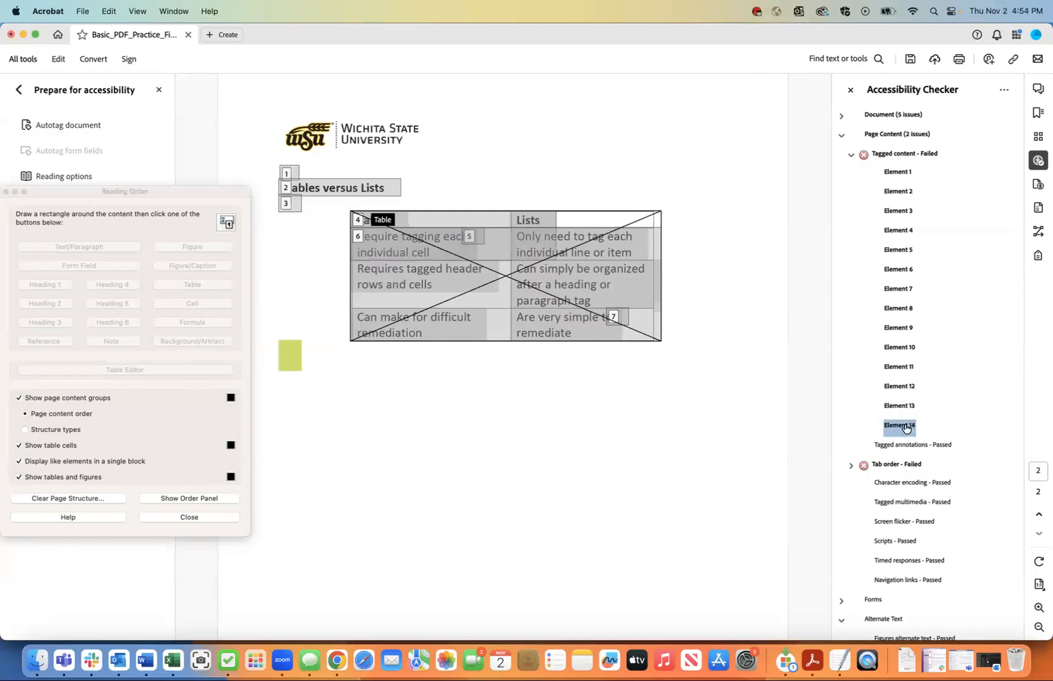
{"action": "left_click_drag", "start_coordinate": [275, 338], "coordinate": [305, 374]}
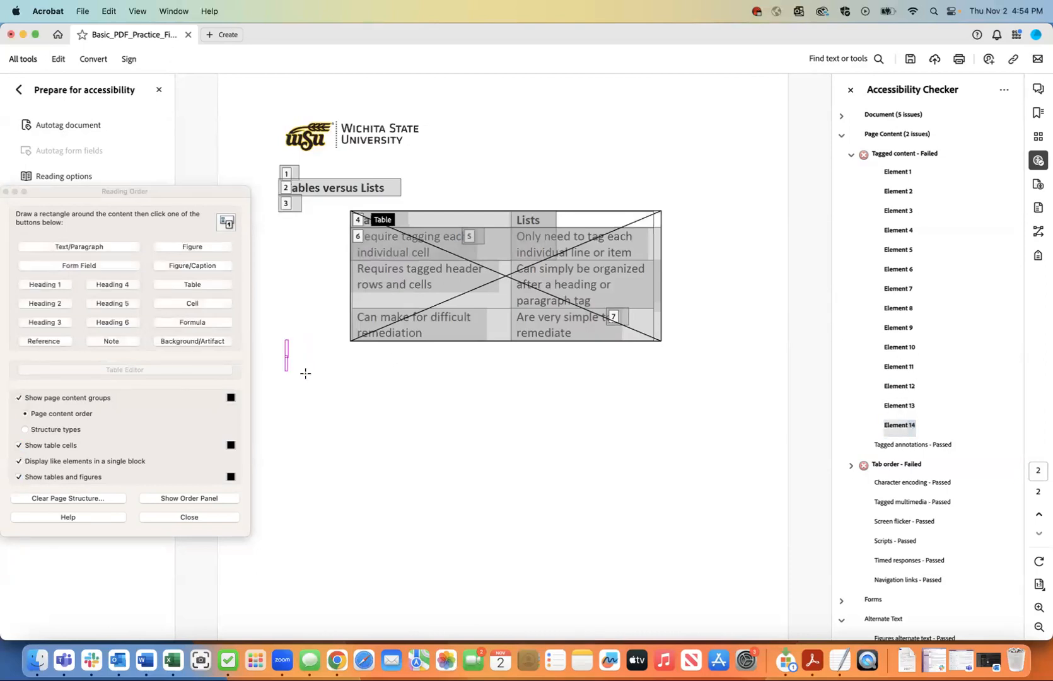
{"action": "left_click", "coordinate": [210, 342]}
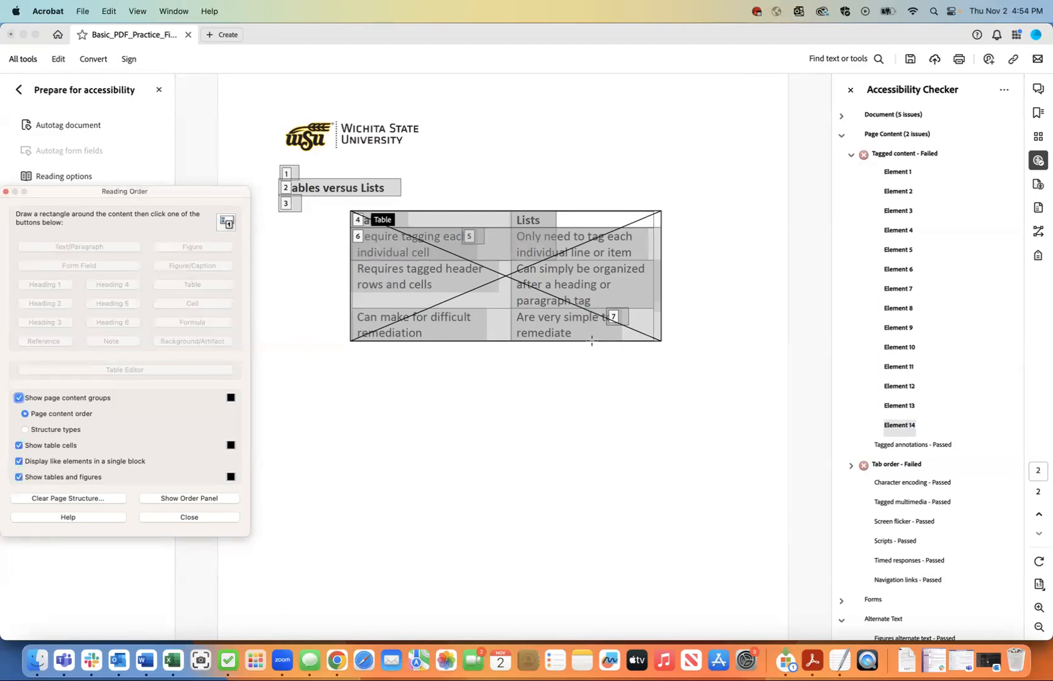
Move the Reading Order dialog out of the way and rerun the full accessibility check on the document.
{"action": "left_click_drag", "start_coordinate": [170, 194], "coordinate": [191, 352]}
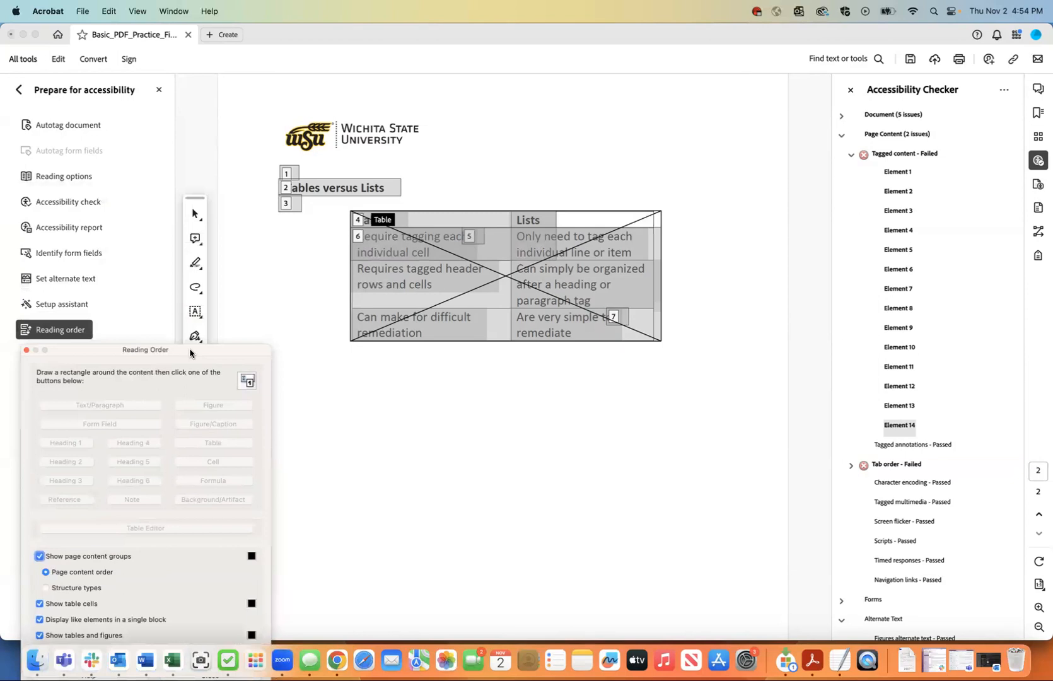
{"action": "left_click", "coordinate": [57, 203]}
{"action": "left_click", "coordinate": [640, 492]}
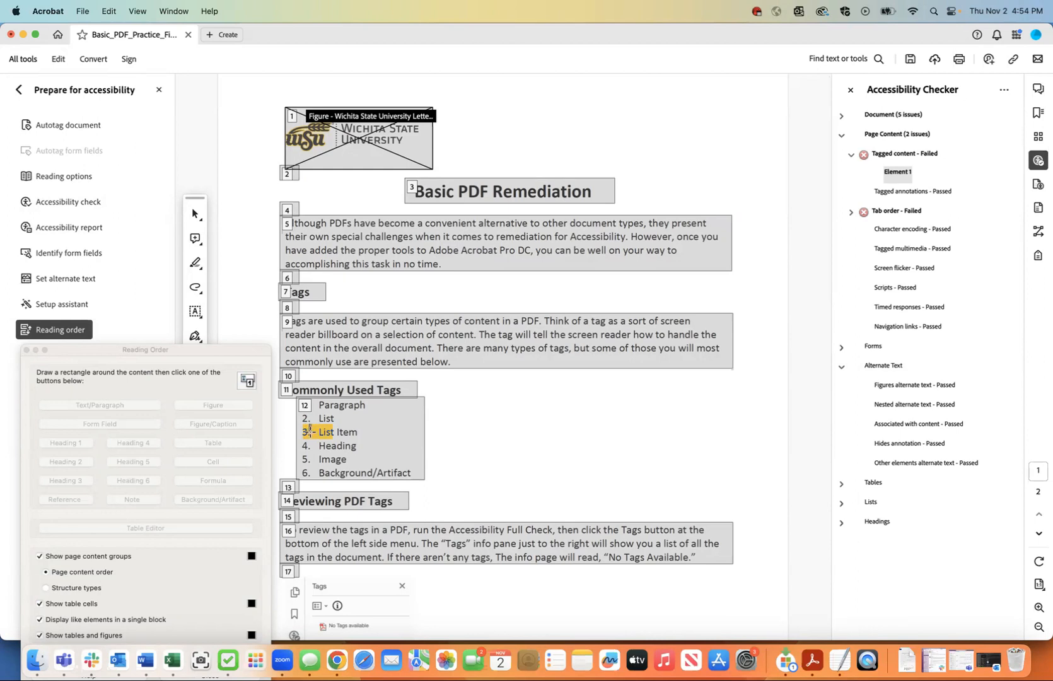
Mark the remaining untagged Element 1, the blank space between "3." and "List Item" on page 1, as Background/Artifact.
{"action": "left_click_drag", "start_coordinate": [315, 436], "coordinate": [310, 428]}
{"action": "left_click_drag", "start_coordinate": [309, 423], "coordinate": [318, 441]}
{"action": "left_click_drag", "start_coordinate": [310, 422], "coordinate": [321, 443]}
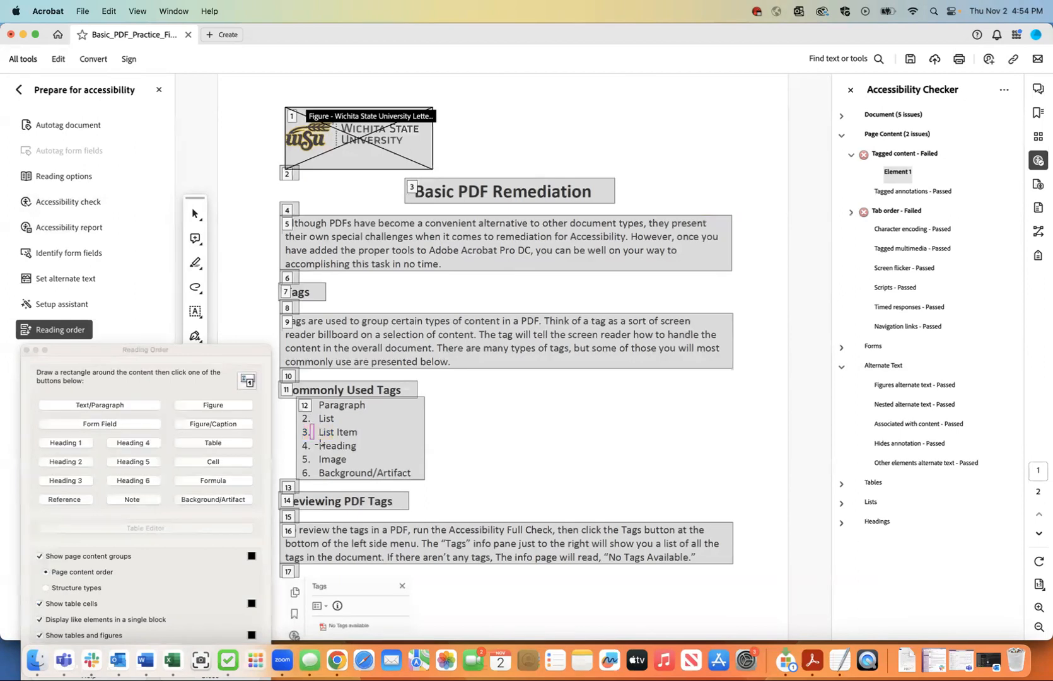
{"action": "left_click", "coordinate": [235, 499]}
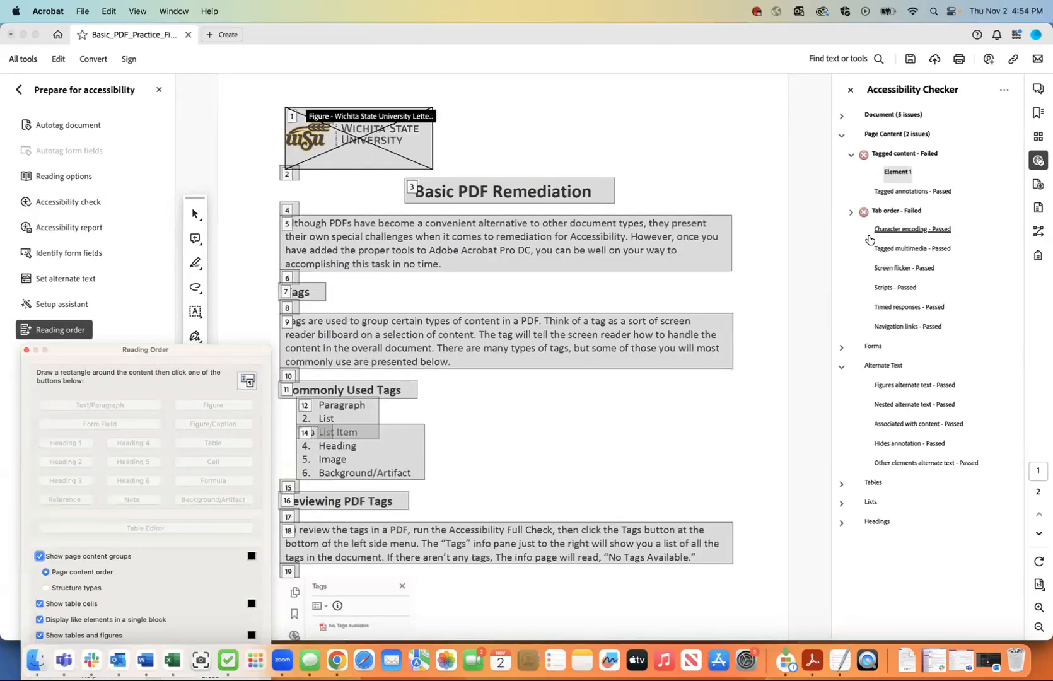
Examine the page 1 tags in the accessibility tags tree, comparing each from the Figure to the list with its highlighted content.
{"action": "left_click", "coordinate": [1038, 254]}
{"action": "left_click", "coordinate": [851, 152]}
{"action": "left_click", "coordinate": [851, 133]}
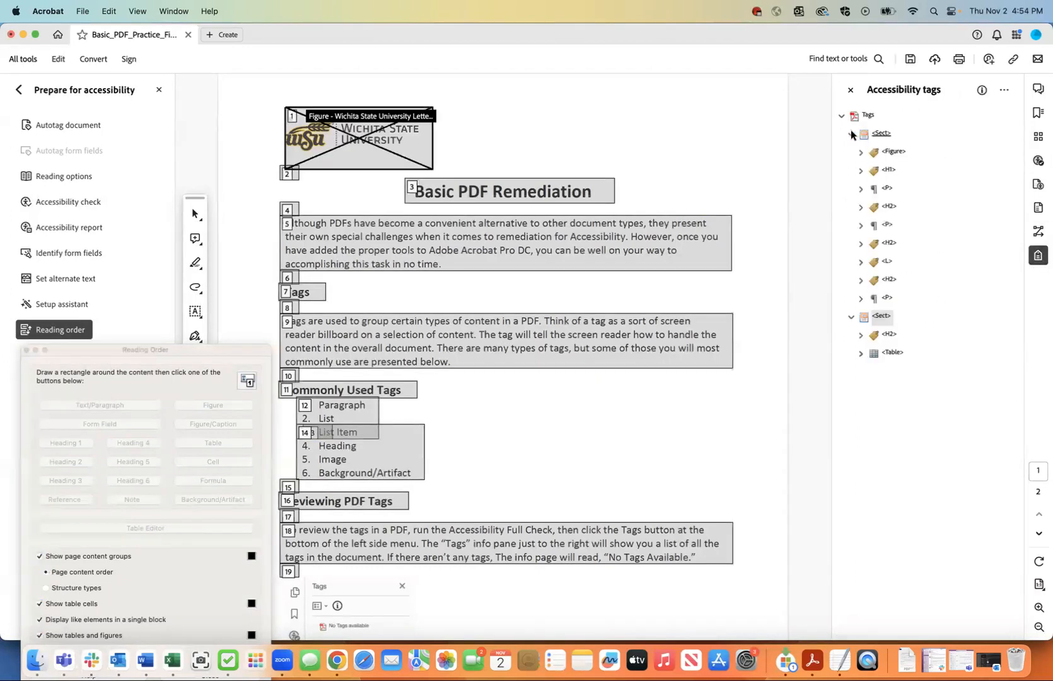
{"action": "left_click", "coordinate": [889, 152]}
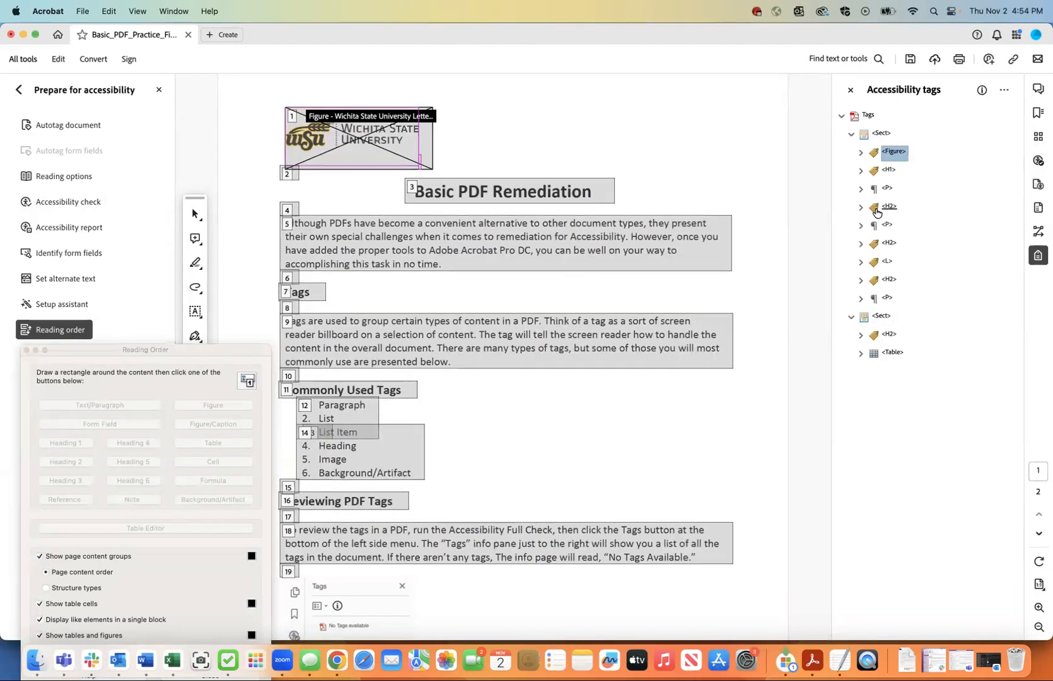
{"action": "key", "text": "Down"}
{"action": "key", "text": "Down"}
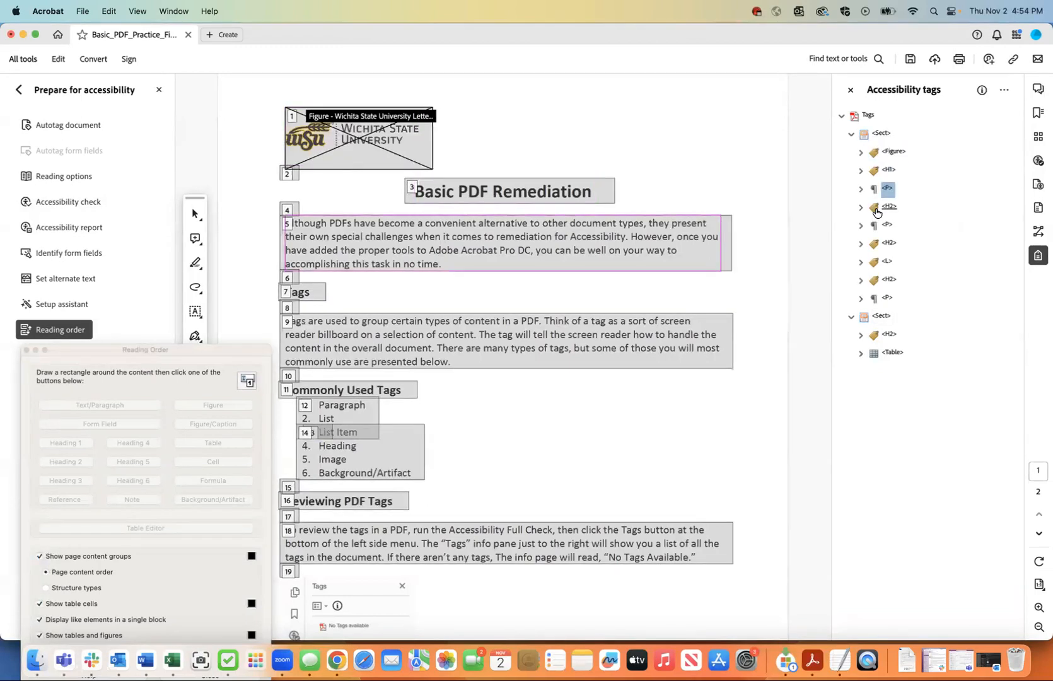
{"action": "key", "text": "Up"}
{"action": "key", "text": "Down"}
{"action": "key", "text": "Down"}
{"action": "key", "text": "Down"}
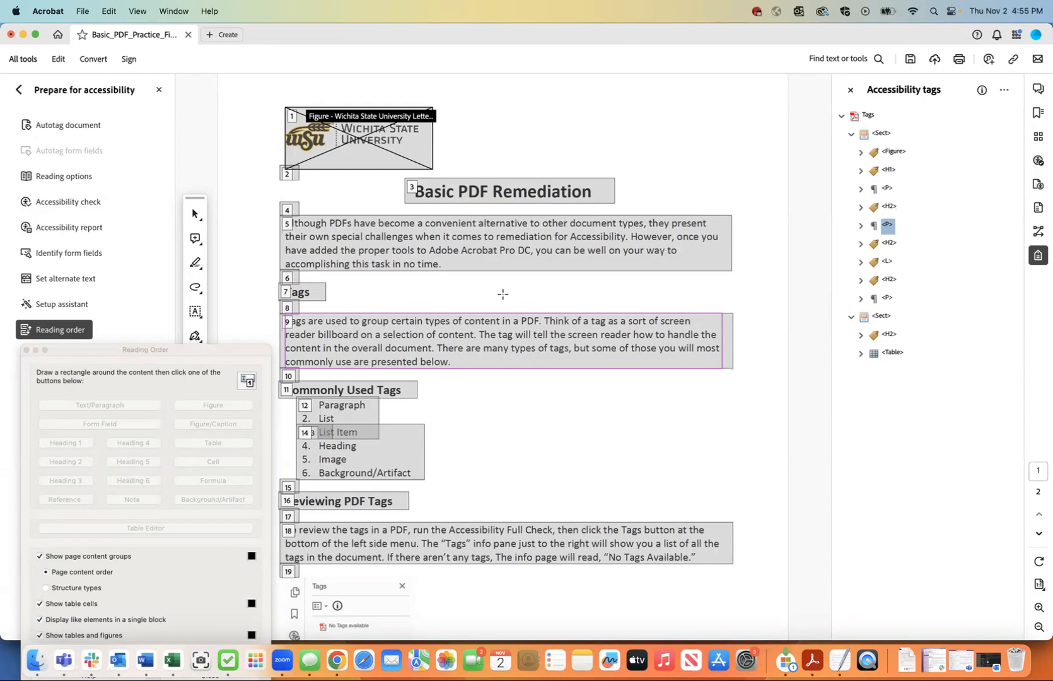
{"action": "key", "text": "Down"}
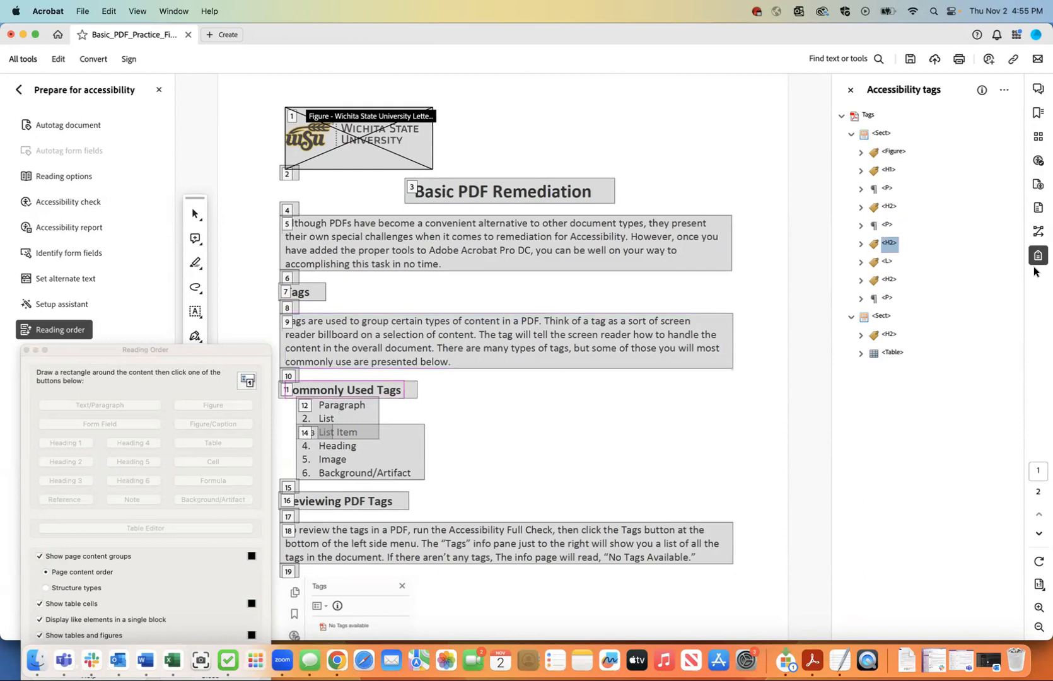
{"action": "key", "text": "Down"}
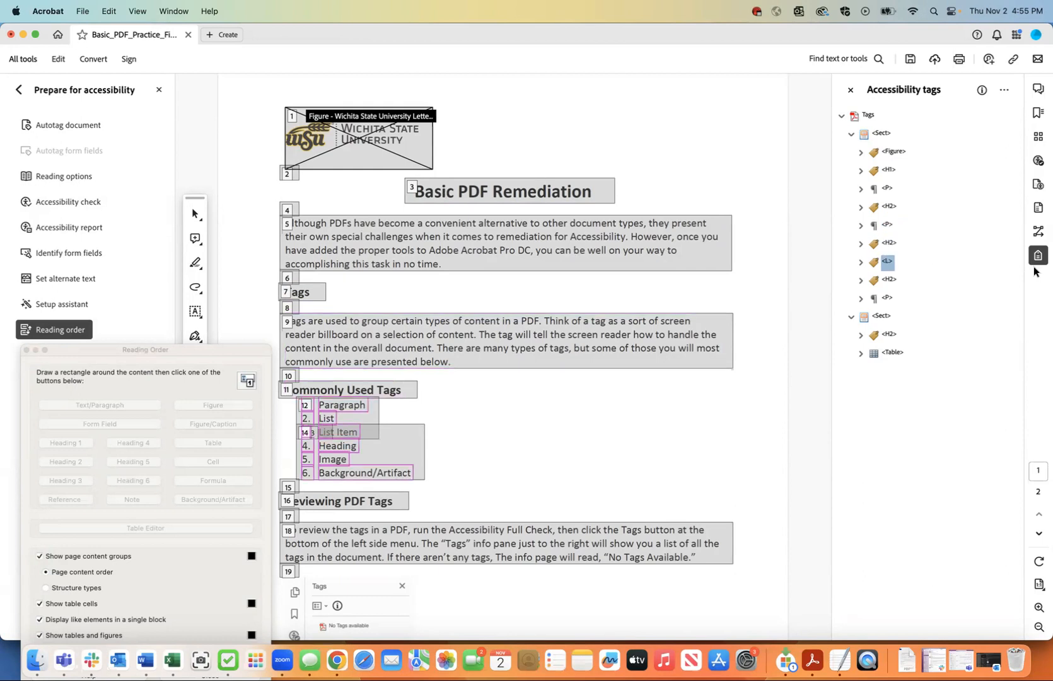
{"action": "key", "text": "Down"}
{"action": "key", "text": "Up"}
Inspect the label and body tags of the first two list items under the Commonly Used Tags list.
{"action": "left_click", "coordinate": [861, 261]}
{"action": "left_click", "coordinate": [869, 279]}
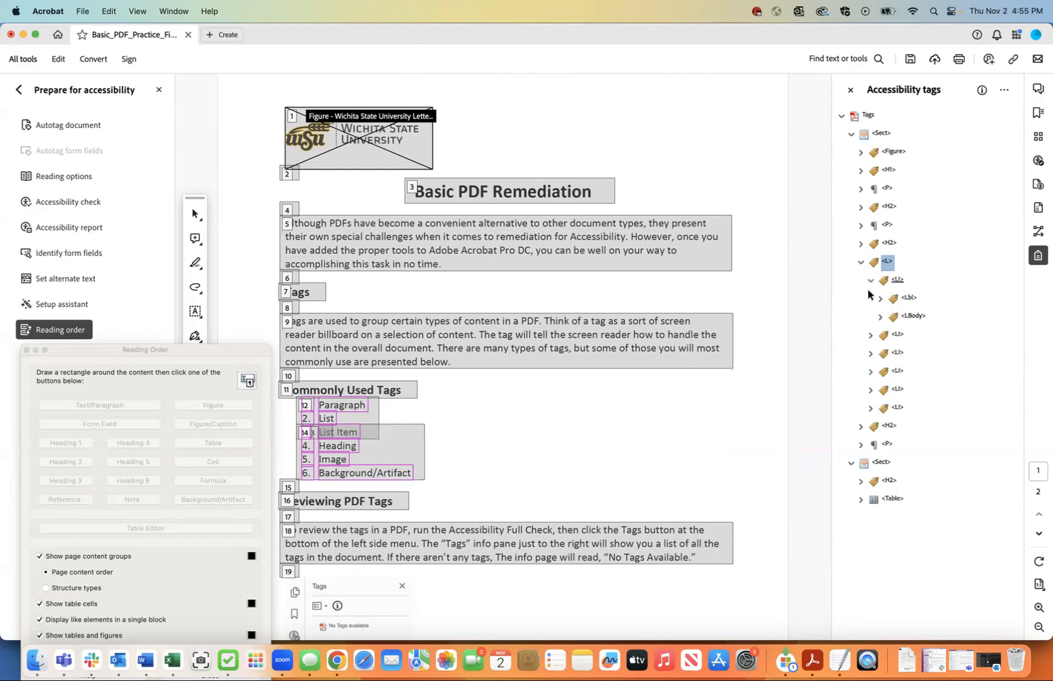
{"action": "left_click", "coordinate": [880, 298]}
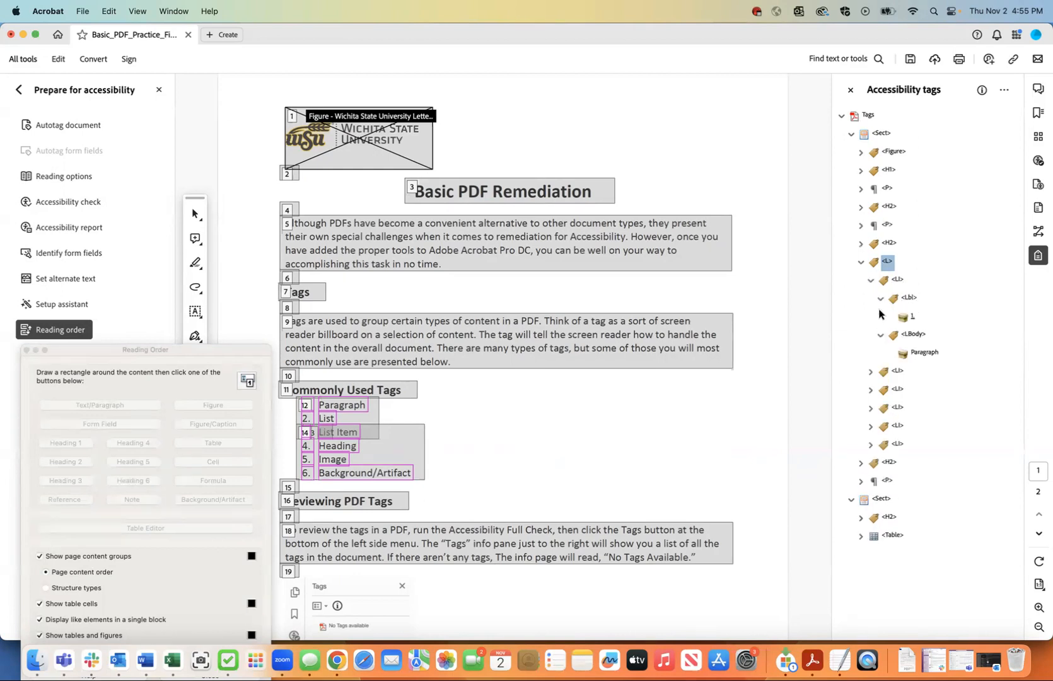
{"action": "left_click", "coordinate": [880, 299]}
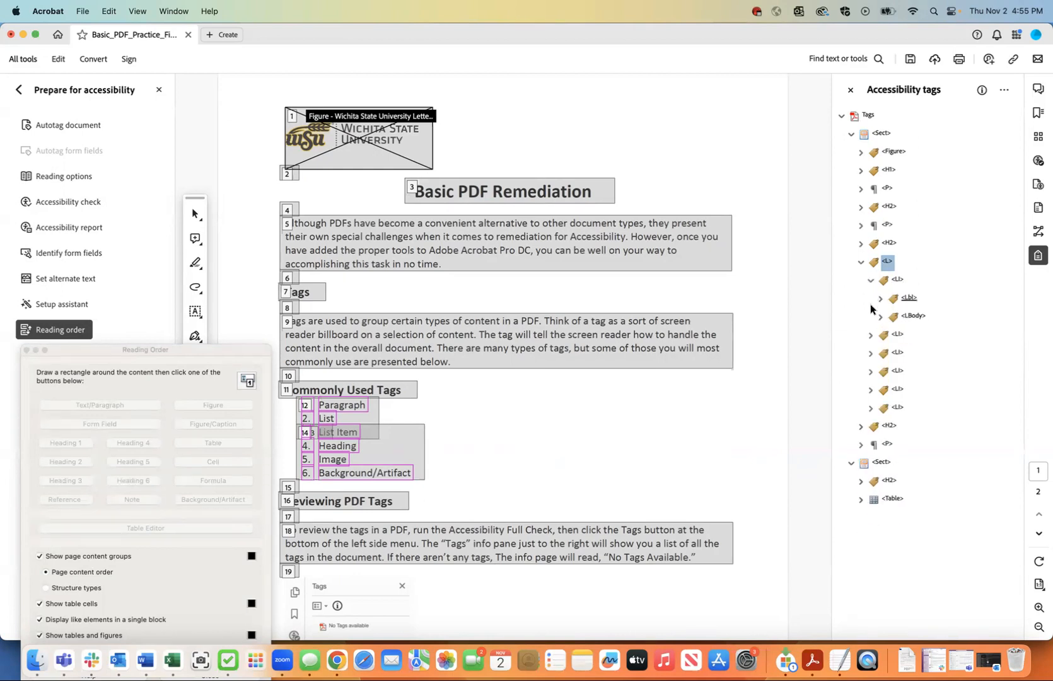
{"action": "left_click", "coordinate": [870, 335]}
{"action": "left_click", "coordinate": [880, 353]}
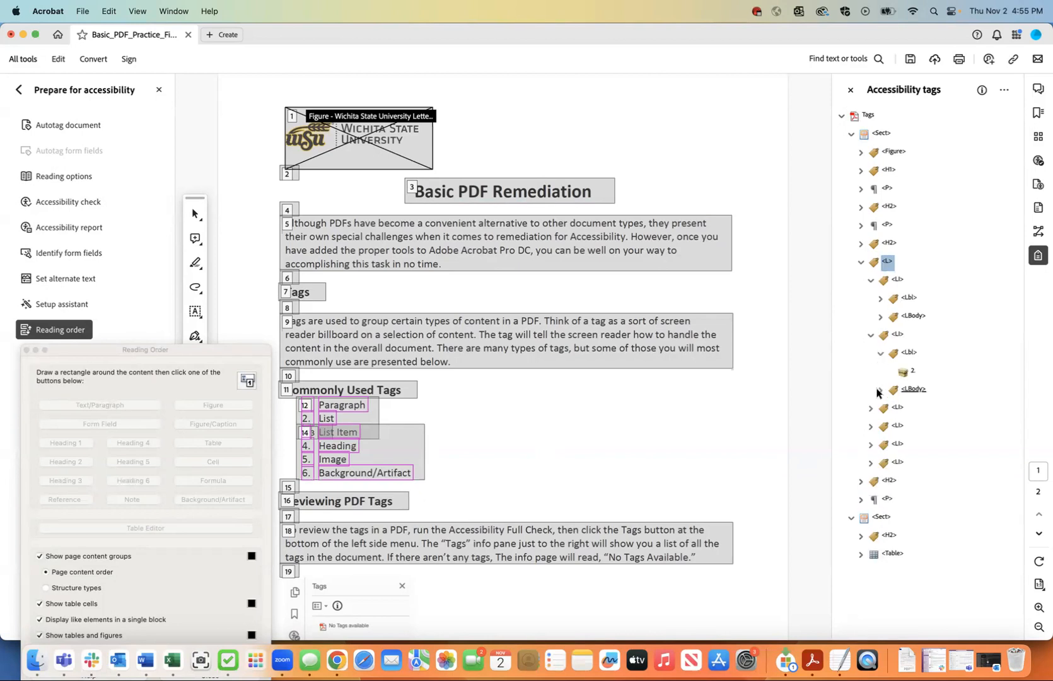
{"action": "left_click", "coordinate": [880, 389]}
{"action": "left_click", "coordinate": [871, 336]}
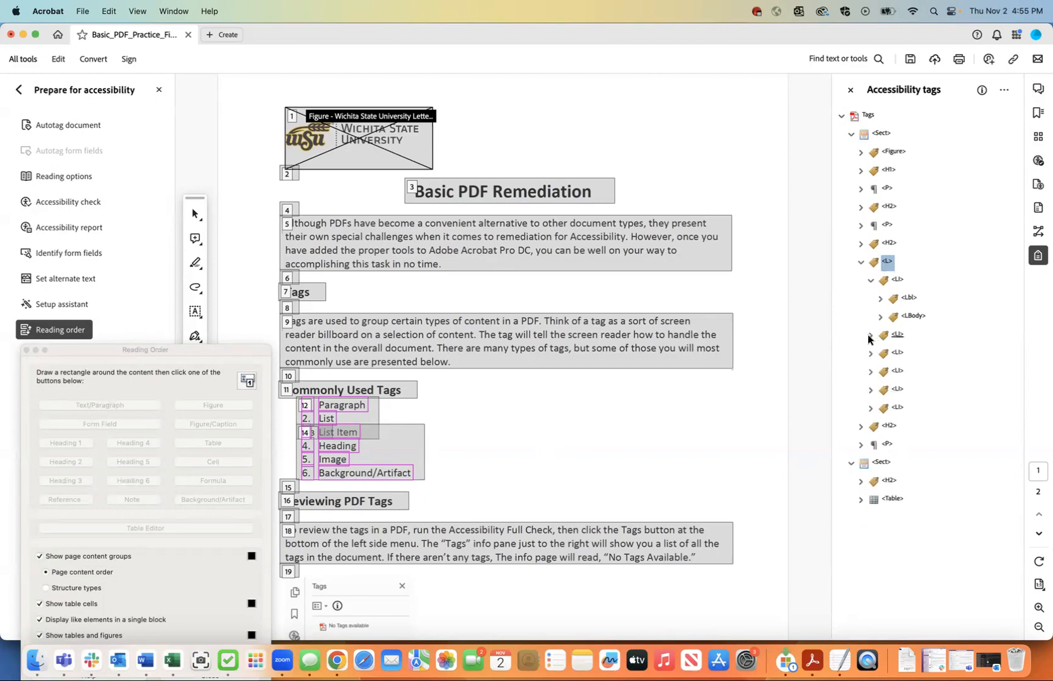
{"action": "left_click", "coordinate": [870, 281]}
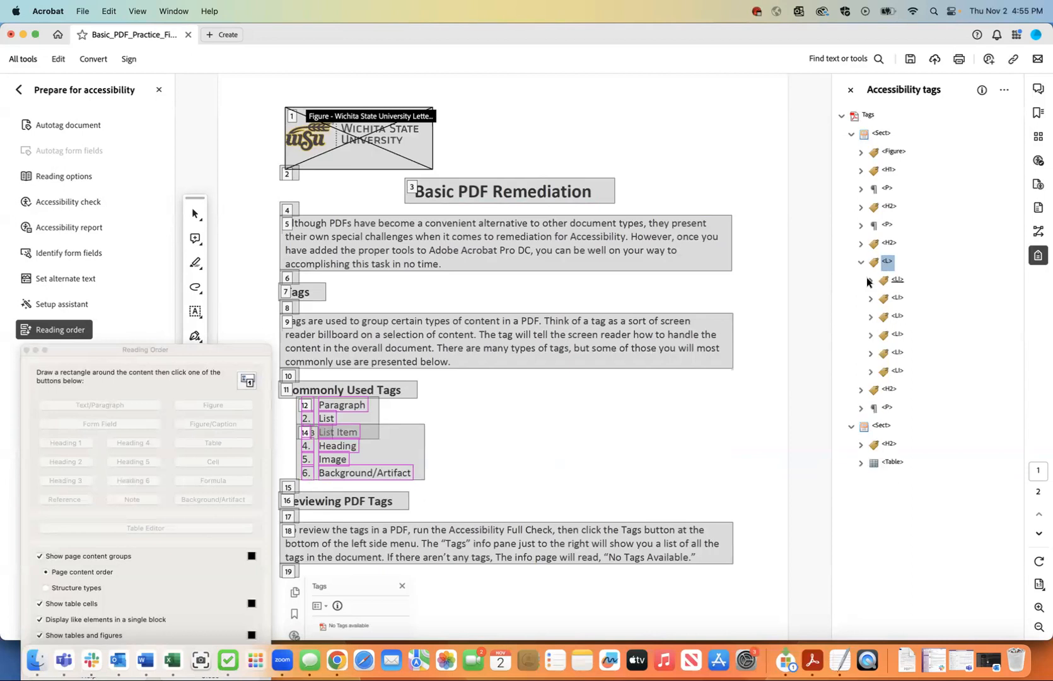
Inspect the label and body tags of the third and fourth list items in the page 1 list.
{"action": "left_click", "coordinate": [869, 318]}
{"action": "left_click", "coordinate": [880, 335]}
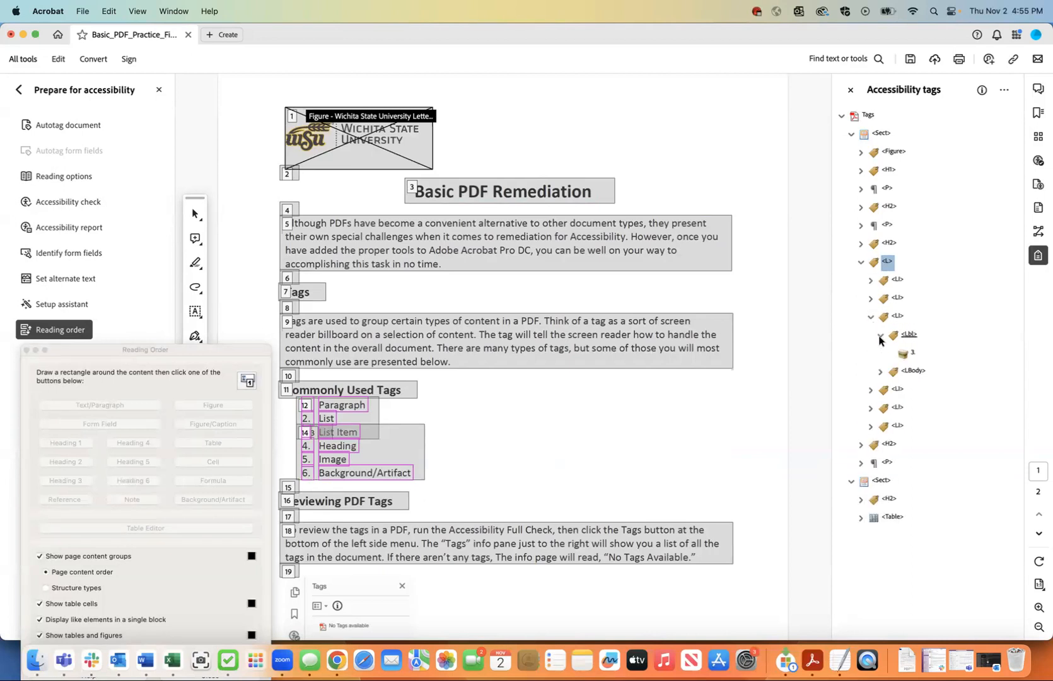
{"action": "left_click", "coordinate": [880, 371]}
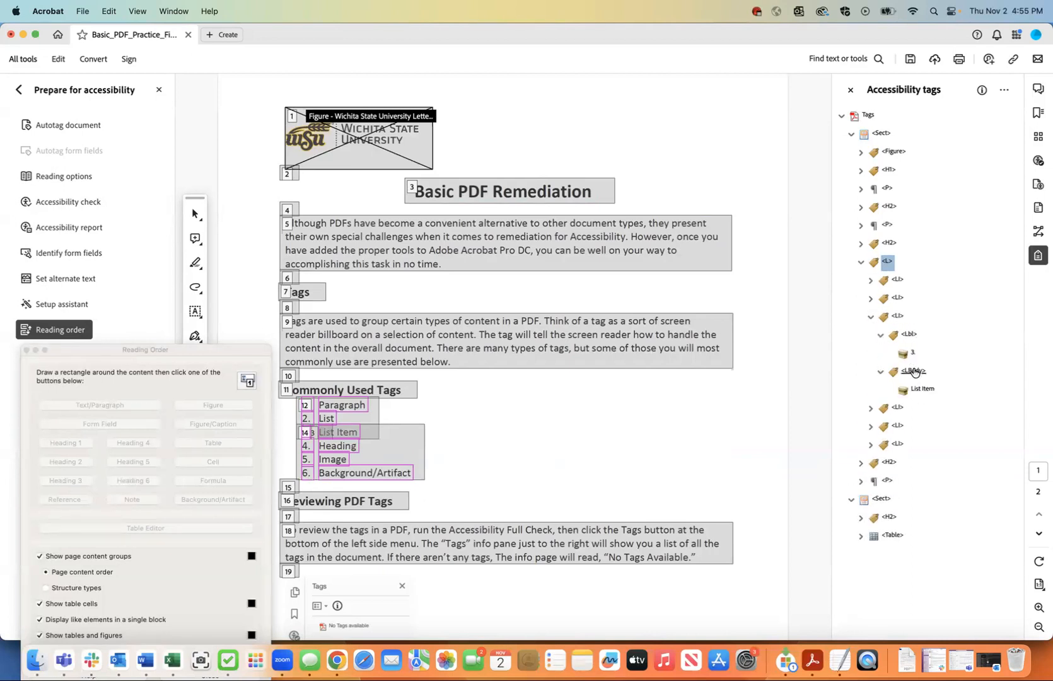
{"action": "left_click", "coordinate": [871, 317]}
{"action": "left_click", "coordinate": [870, 335]}
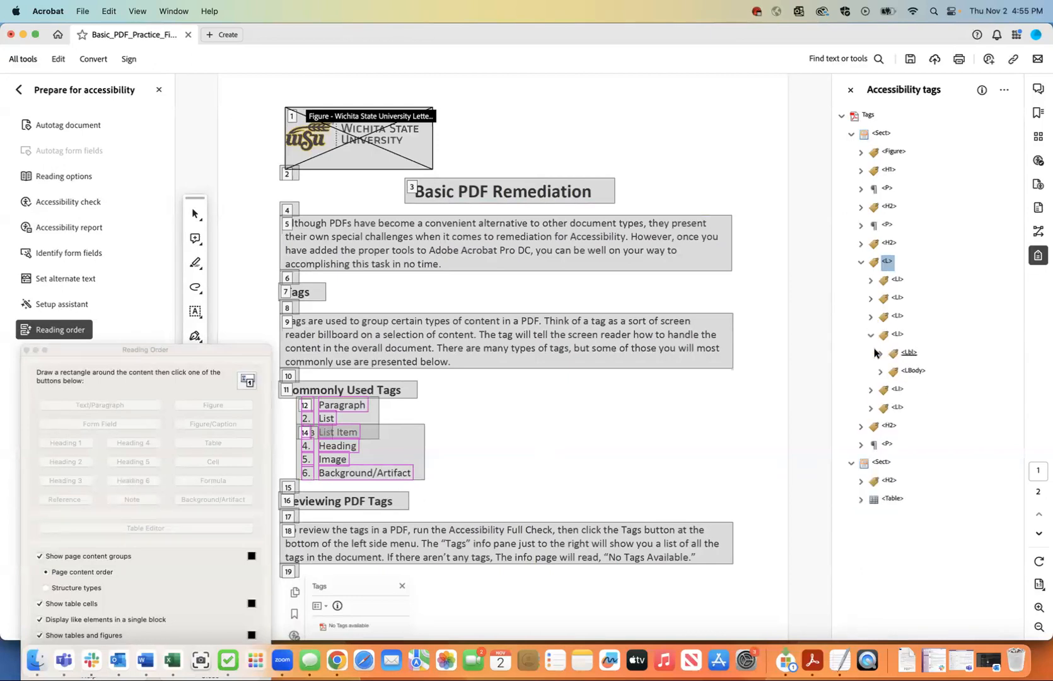
{"action": "left_click", "coordinate": [880, 353]}
{"action": "left_click", "coordinate": [878, 389]}
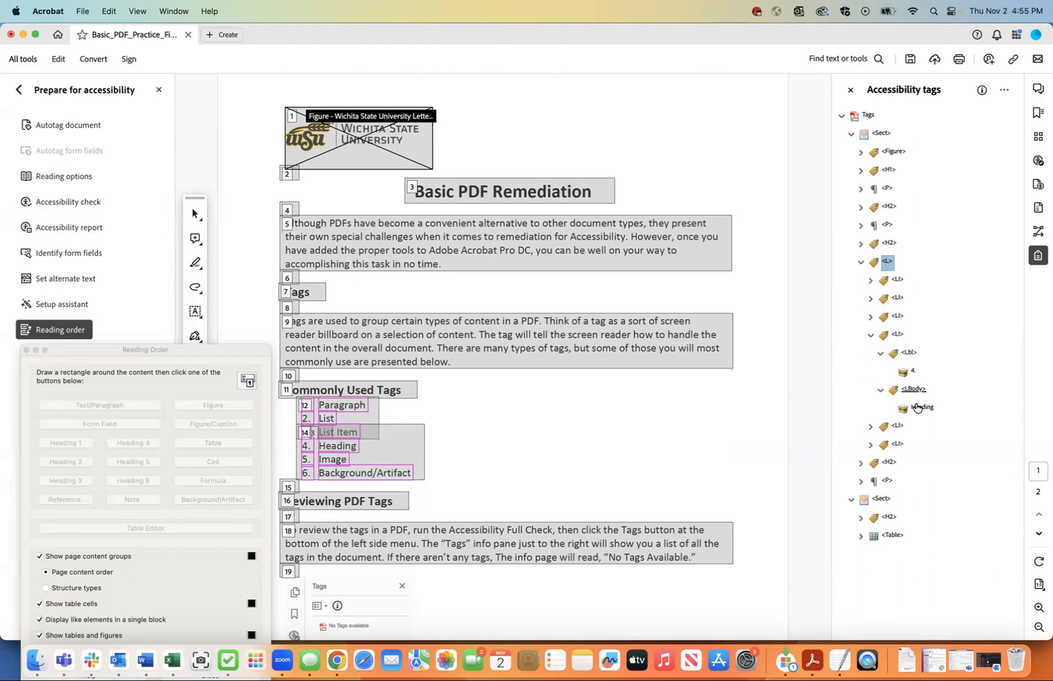
{"action": "left_click", "coordinate": [870, 336]}
Inspect the label and body tags of the fifth and sixth list items and the last paragraph tag on page 1.
{"action": "left_click", "coordinate": [871, 353]}
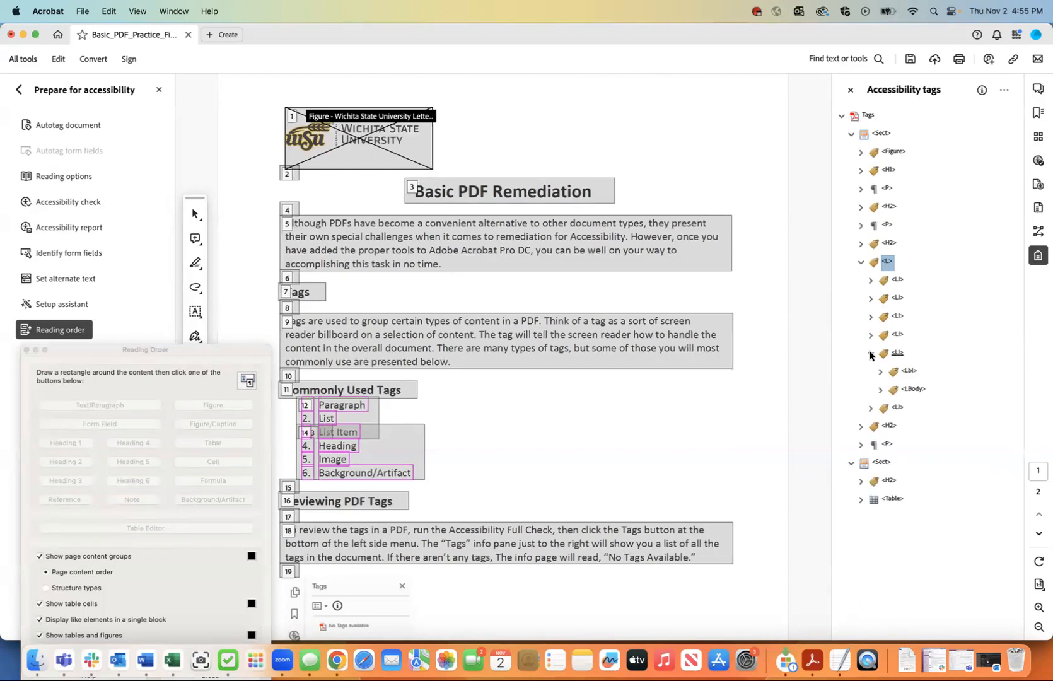
{"action": "left_click", "coordinate": [880, 371]}
{"action": "left_click", "coordinate": [876, 407]}
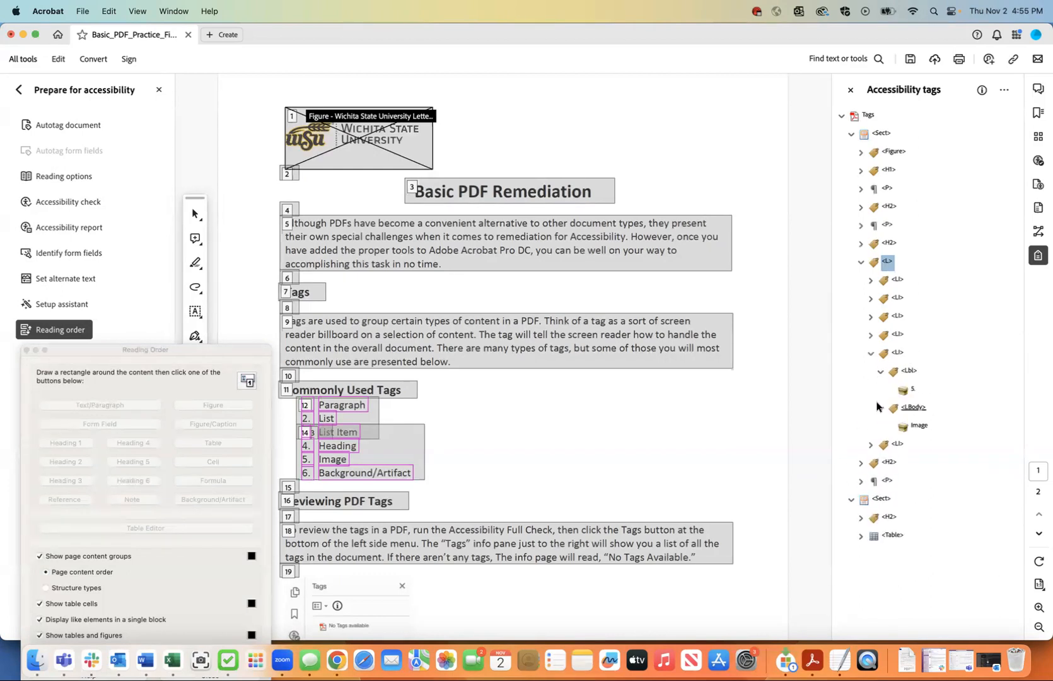
{"action": "left_click", "coordinate": [876, 371]}
{"action": "left_click", "coordinate": [871, 353]}
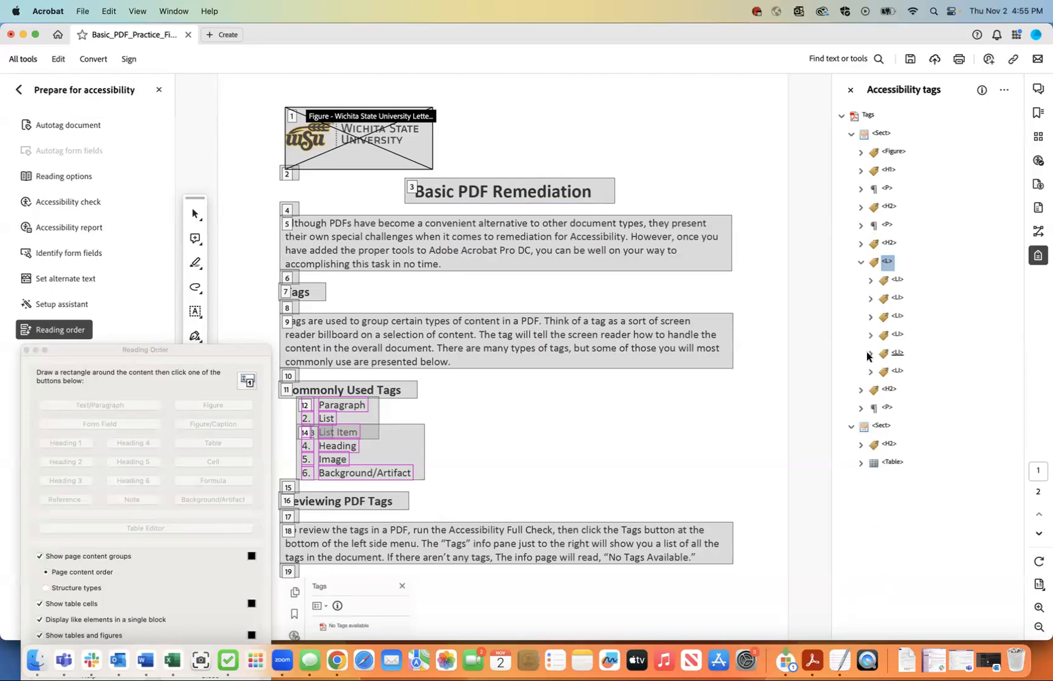
{"action": "left_click", "coordinate": [870, 371]}
{"action": "left_click", "coordinate": [879, 390]}
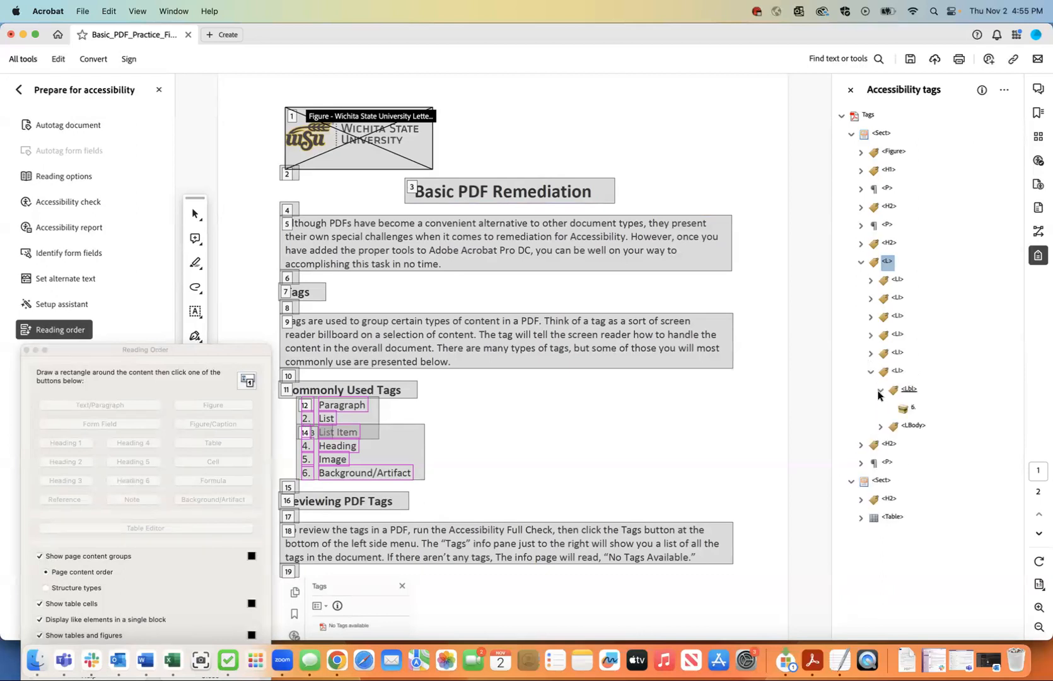
{"action": "left_click", "coordinate": [880, 425]}
{"action": "left_click", "coordinate": [869, 373]}
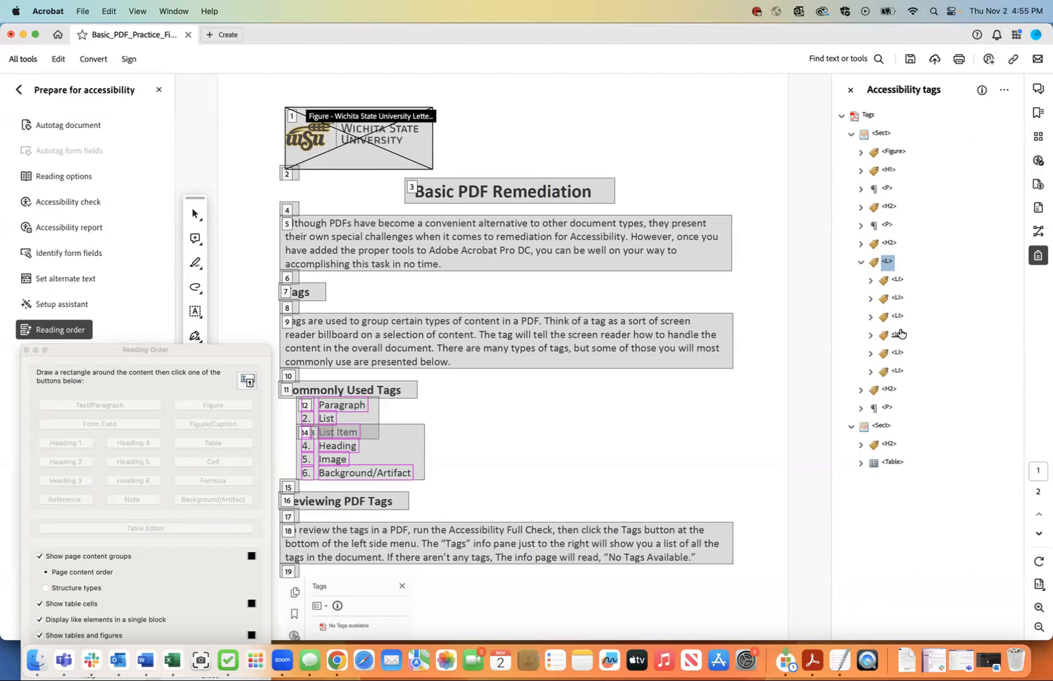
{"action": "left_click", "coordinate": [860, 262]}
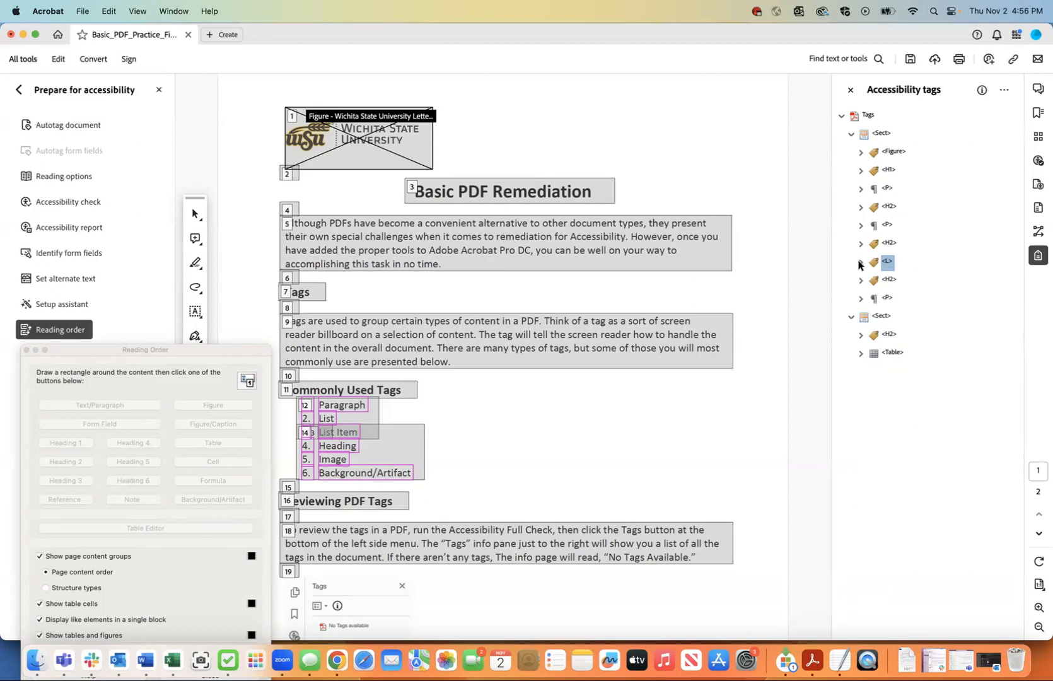
{"action": "left_click", "coordinate": [884, 299]}
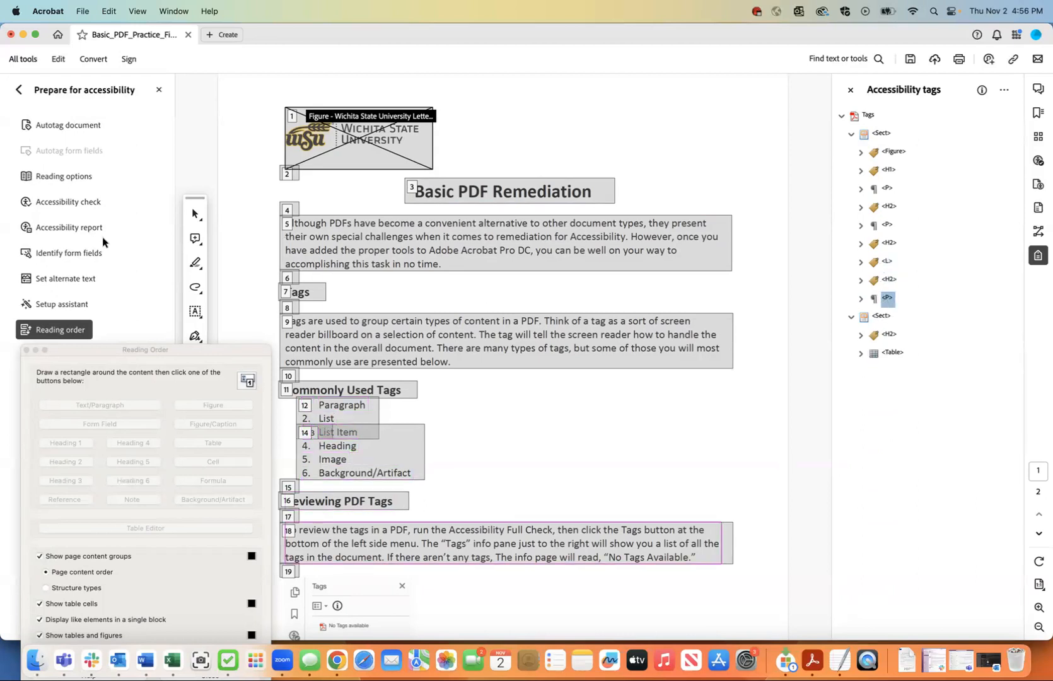
Run the full accessibility check again after reviewing the tags.
{"action": "left_click", "coordinate": [64, 203]}
{"action": "left_click", "coordinate": [653, 491]}
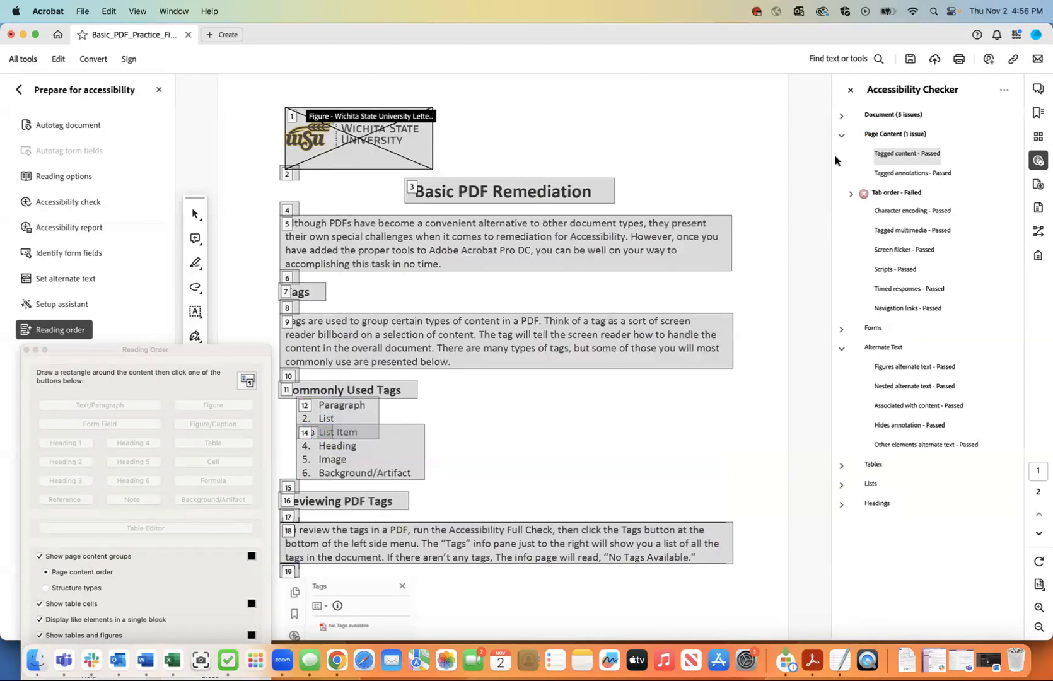
Review the Page Content results and apply the automatic fix to the failed Tab order rule for both pages.
{"action": "left_click", "coordinate": [840, 137]}
{"action": "left_click", "coordinate": [840, 136]}
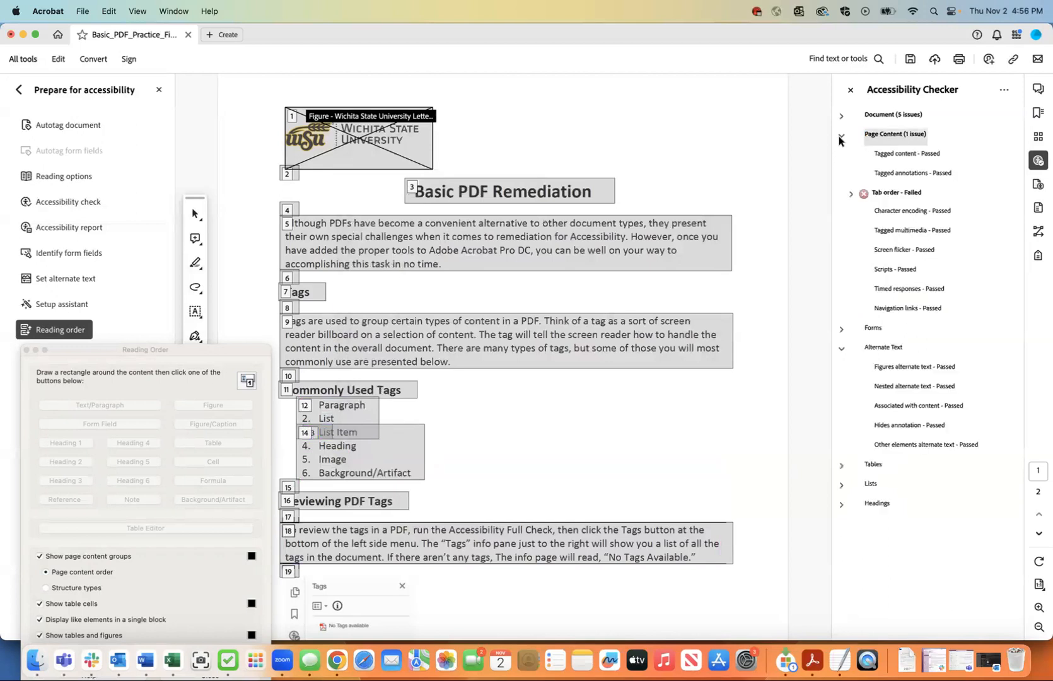
{"action": "left_click", "coordinate": [882, 154]}
{"action": "left_click", "coordinate": [885, 174]}
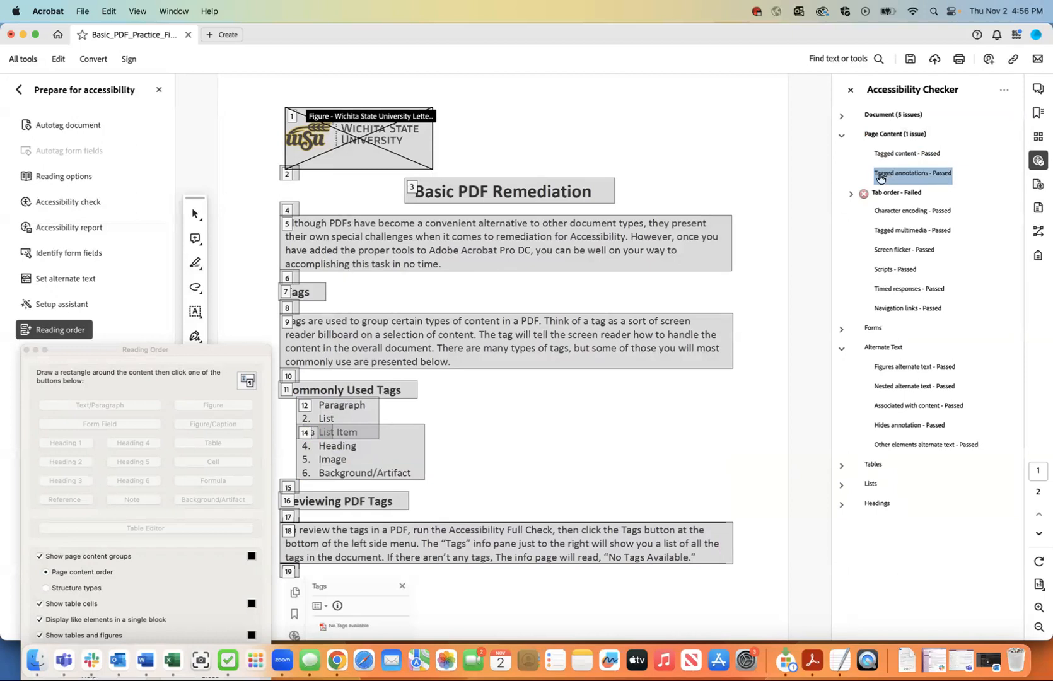
{"action": "left_click", "coordinate": [847, 193]}
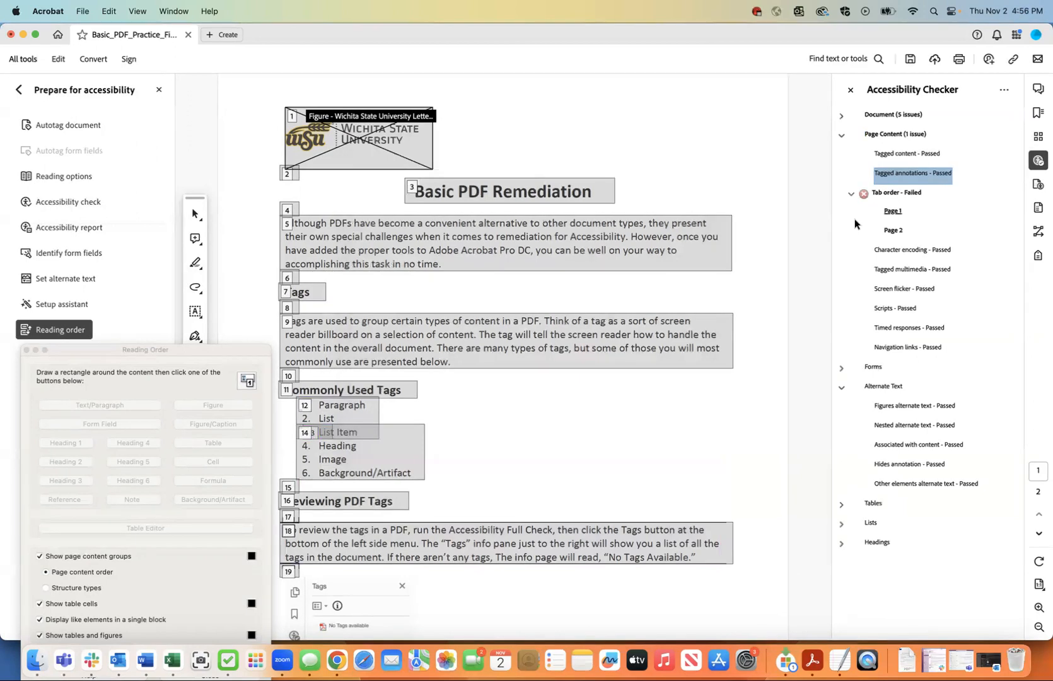
{"action": "left_click", "coordinate": [892, 194]}
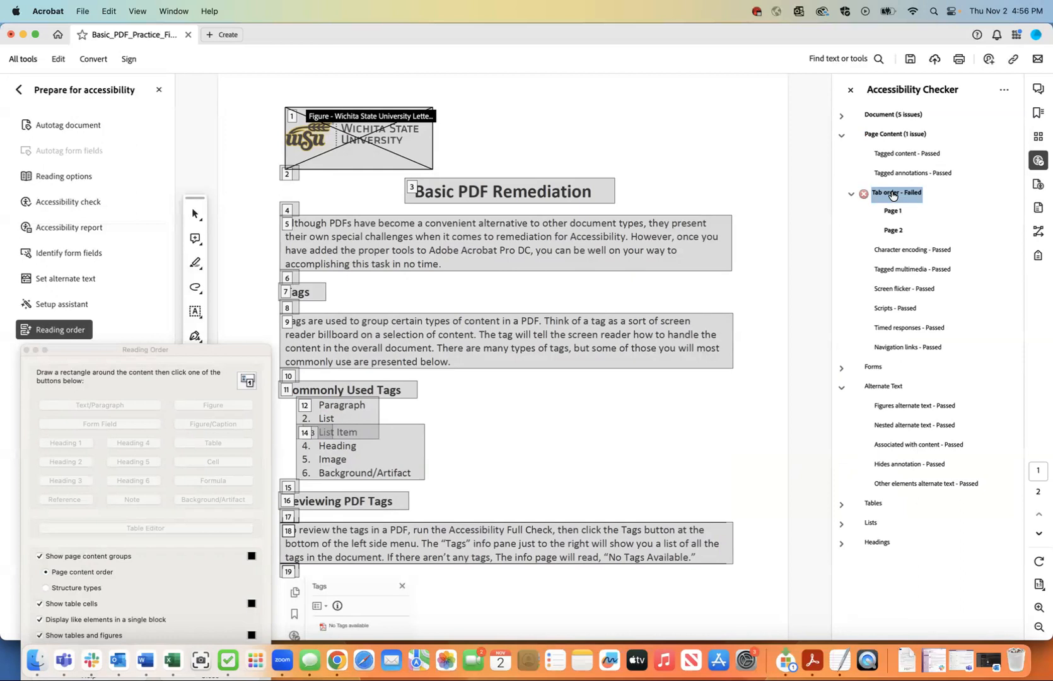
{"action": "right_click", "coordinate": [892, 195]}
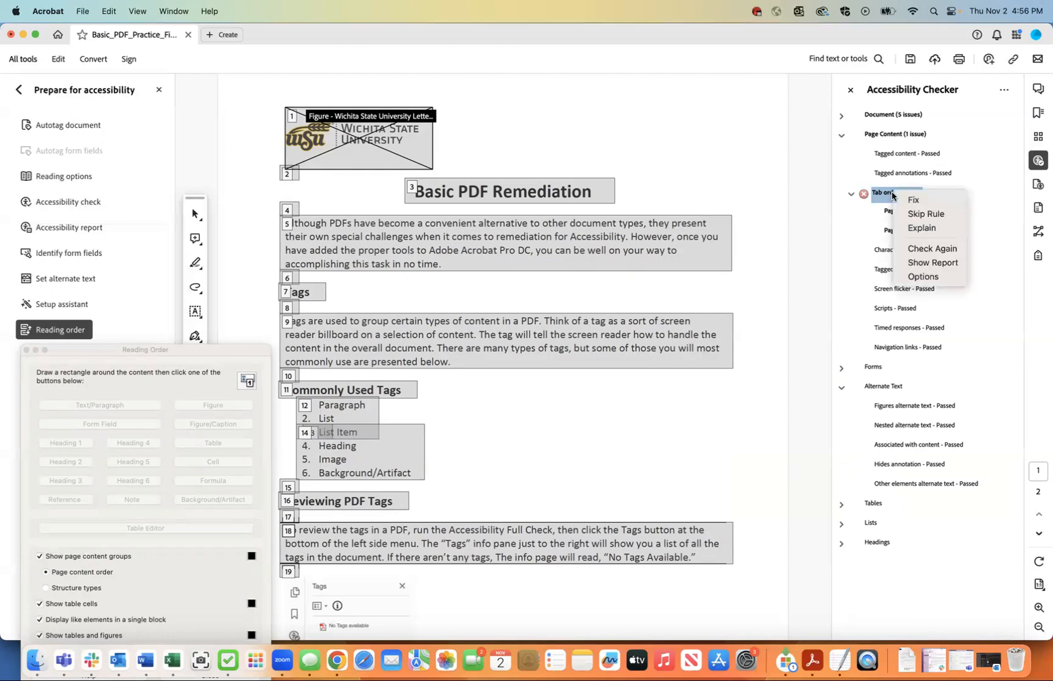
{"action": "left_click", "coordinate": [900, 202]}
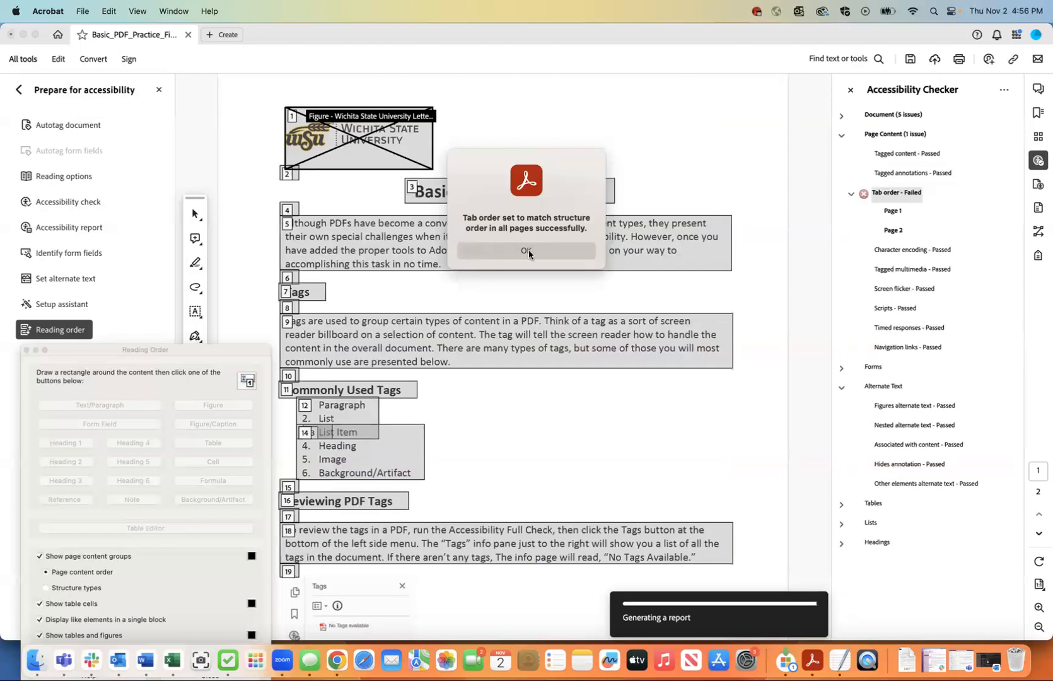
{"action": "left_click", "coordinate": [529, 251]}
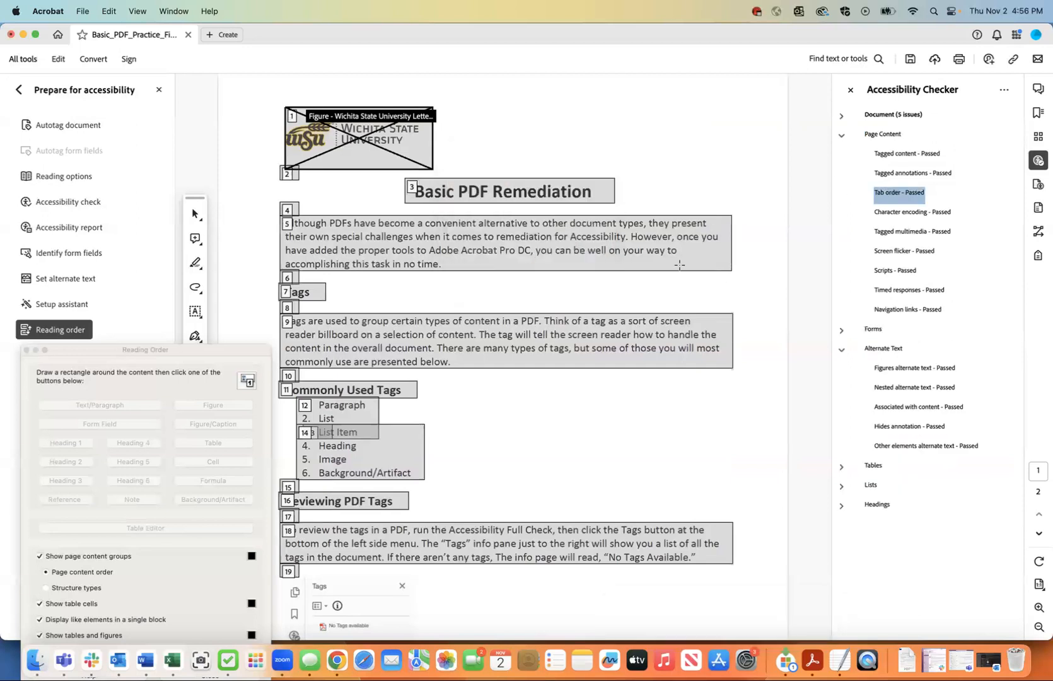